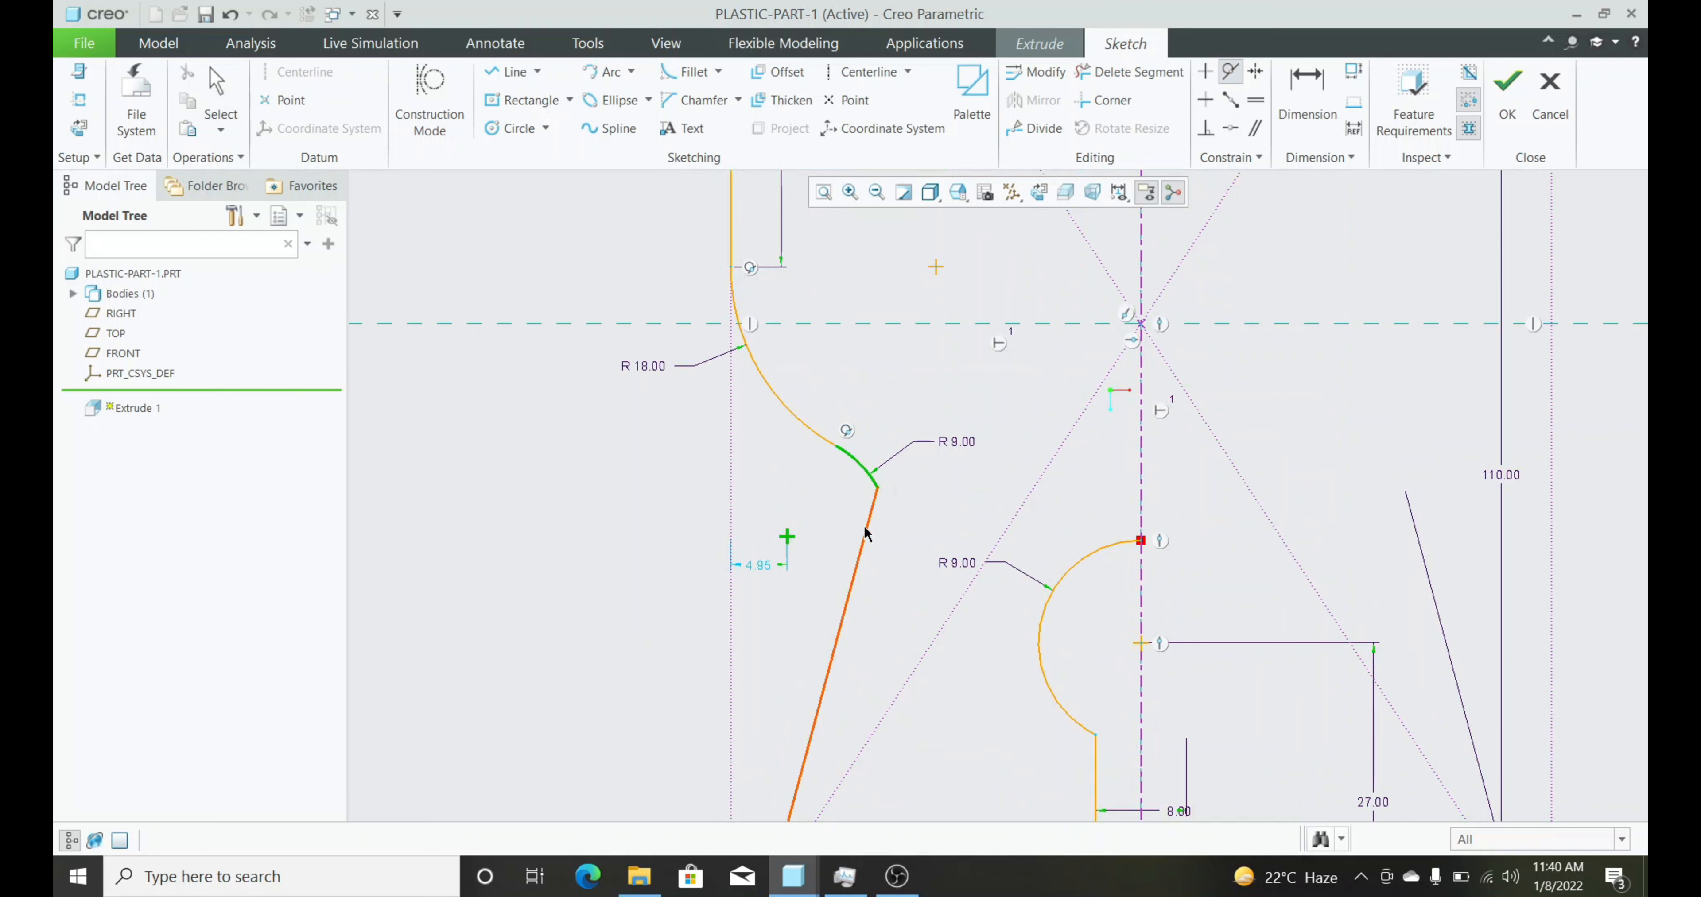
Make the R 9 arc on the profile's side tangent to the slanted line below it
{"action": "left_click", "coordinate": [863, 523]}
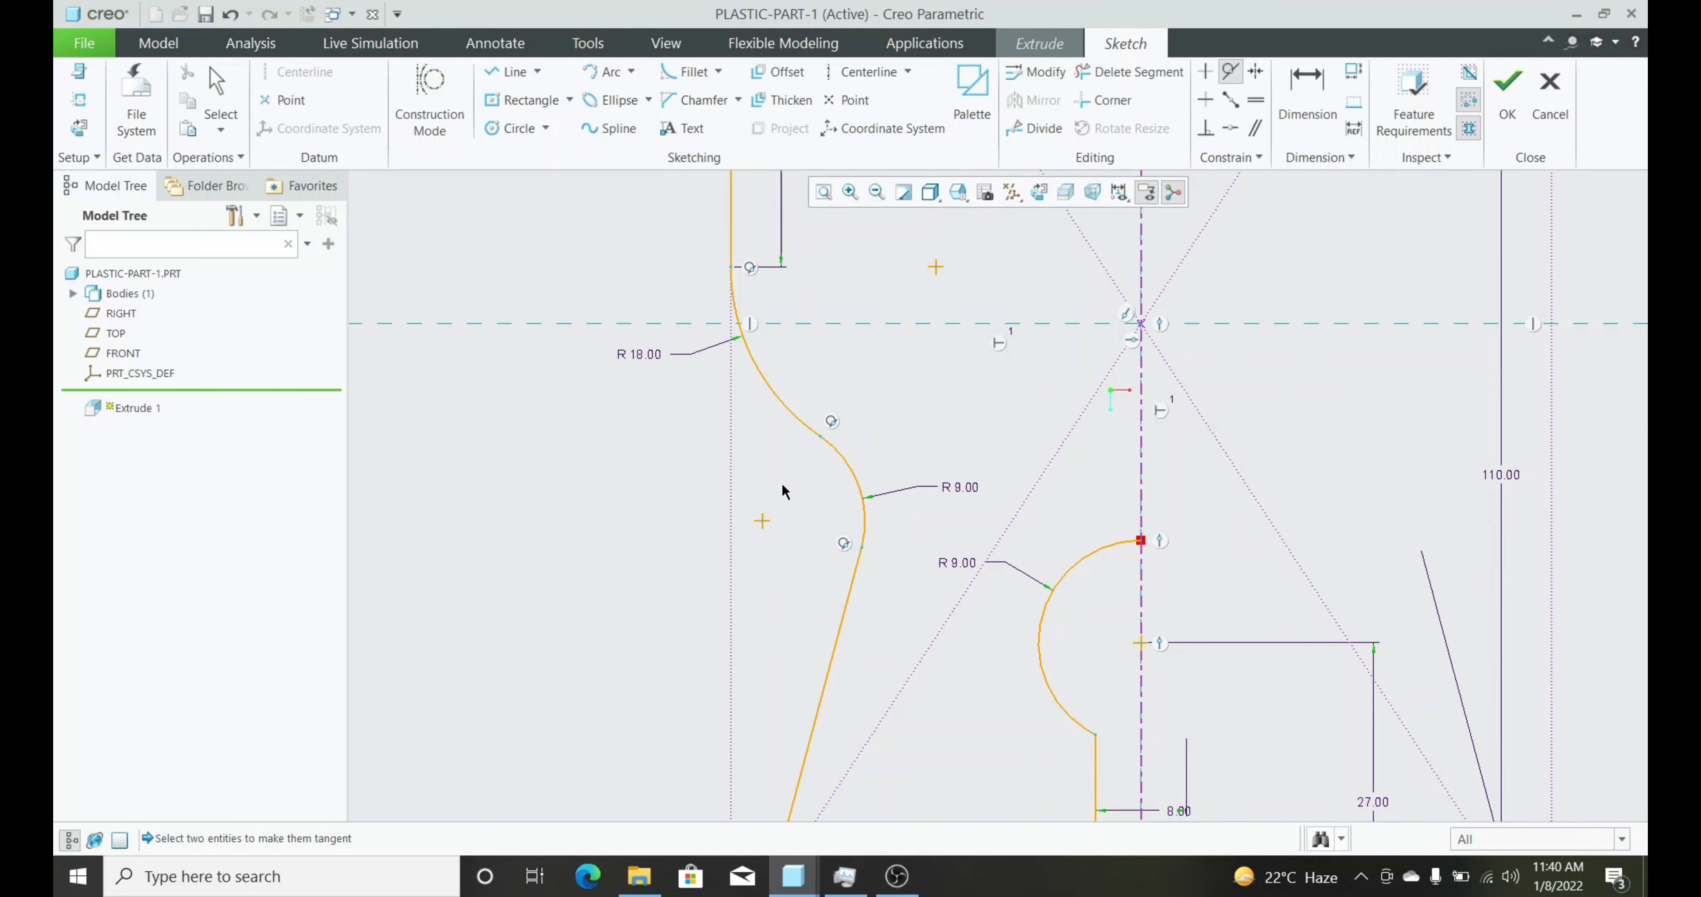
{"action": "scroll", "coordinate": [834, 414], "scroll_direction": "up", "scroll_amount": 3}
{"action": "middle_click", "coordinate": [663, 575]}
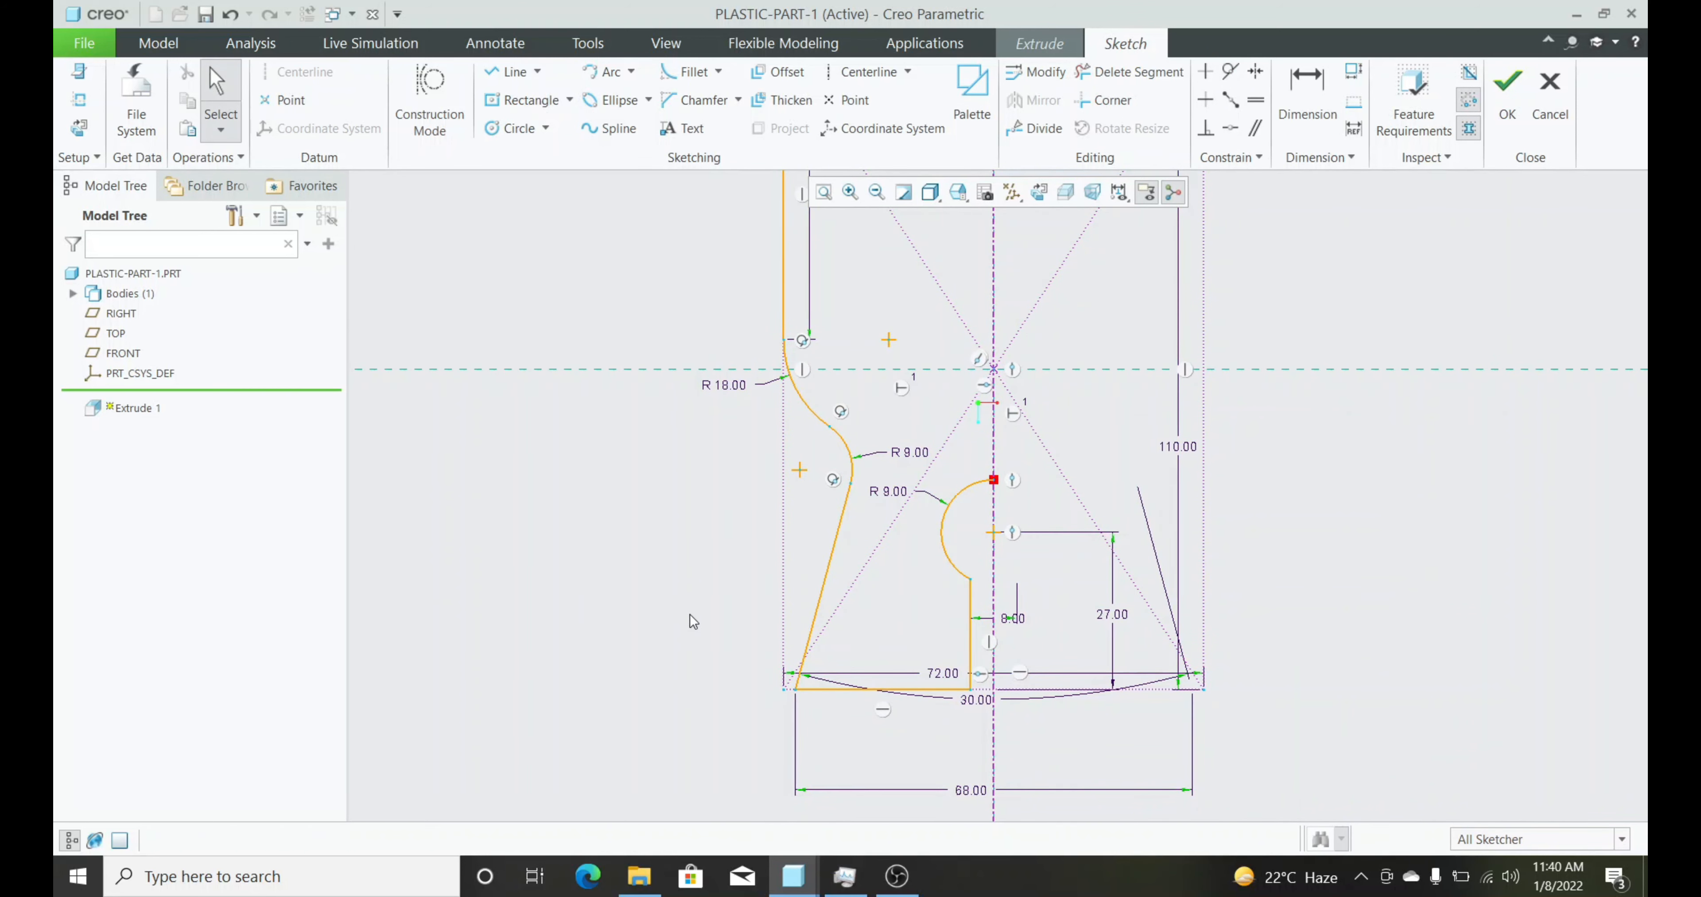
Mirror the half profile about the vertical centerline and accept the sketch for the extrusion
{"action": "scroll", "coordinate": [764, 581], "scroll_direction": "up", "scroll_amount": 3}
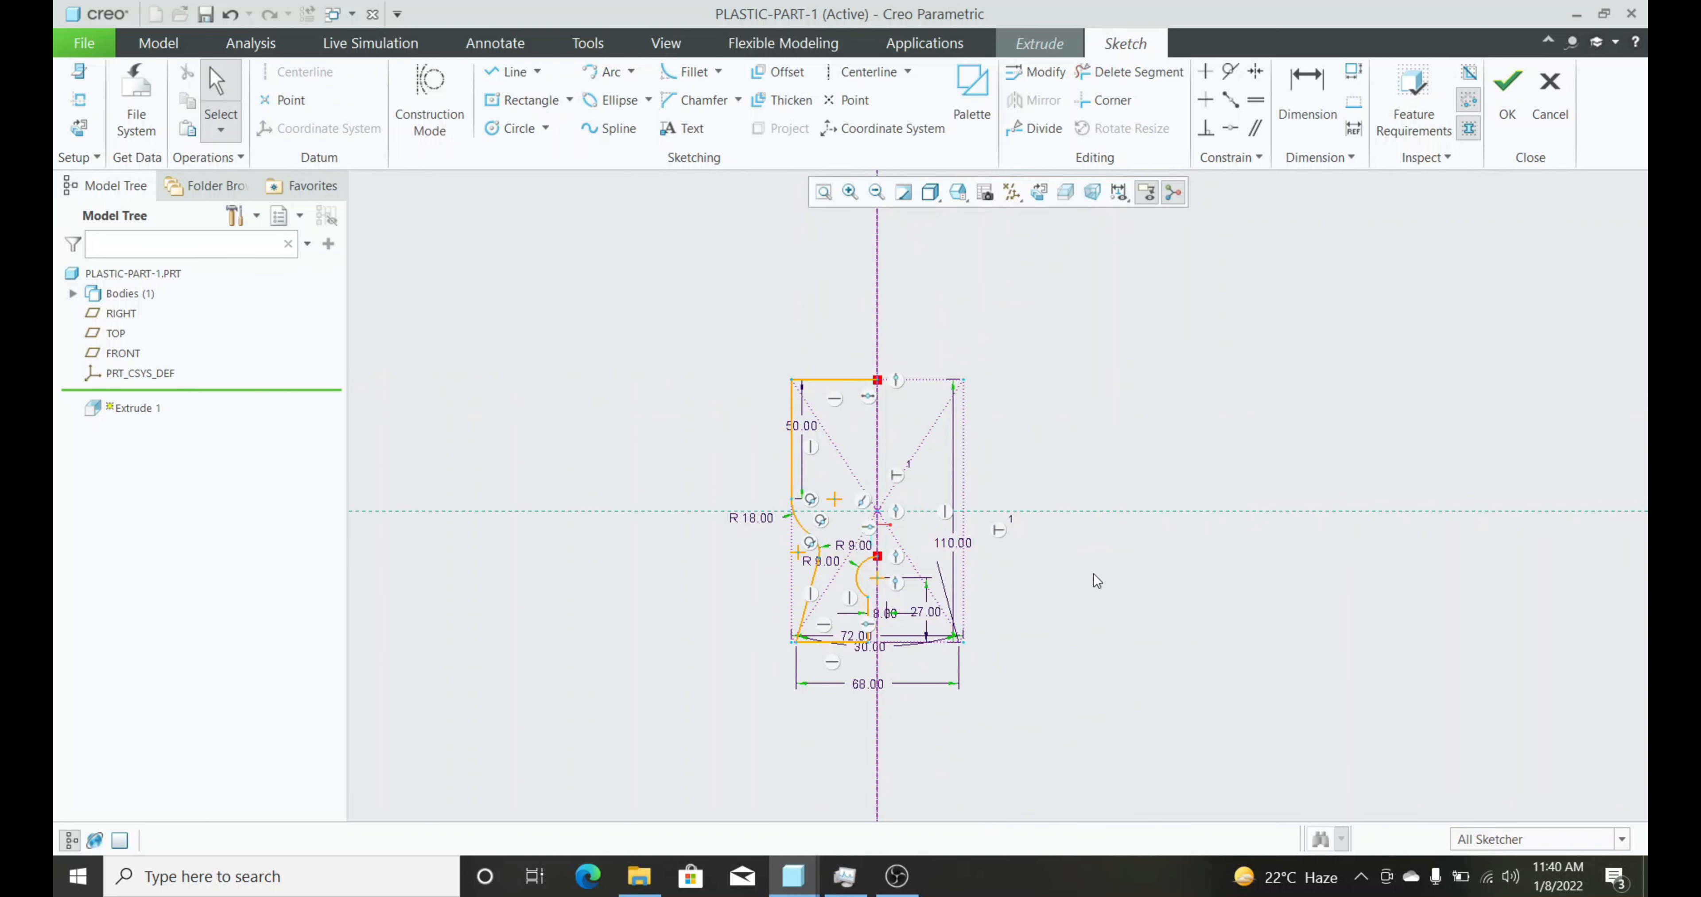
{"action": "mouse_move", "coordinate": [720, 333]}
{"action": "left_mouse_down"}
{"action": "mouse_move", "coordinate": [796, 469]}
{"action": "mouse_move", "coordinate": [889, 725]}
{"action": "left_mouse_up"}
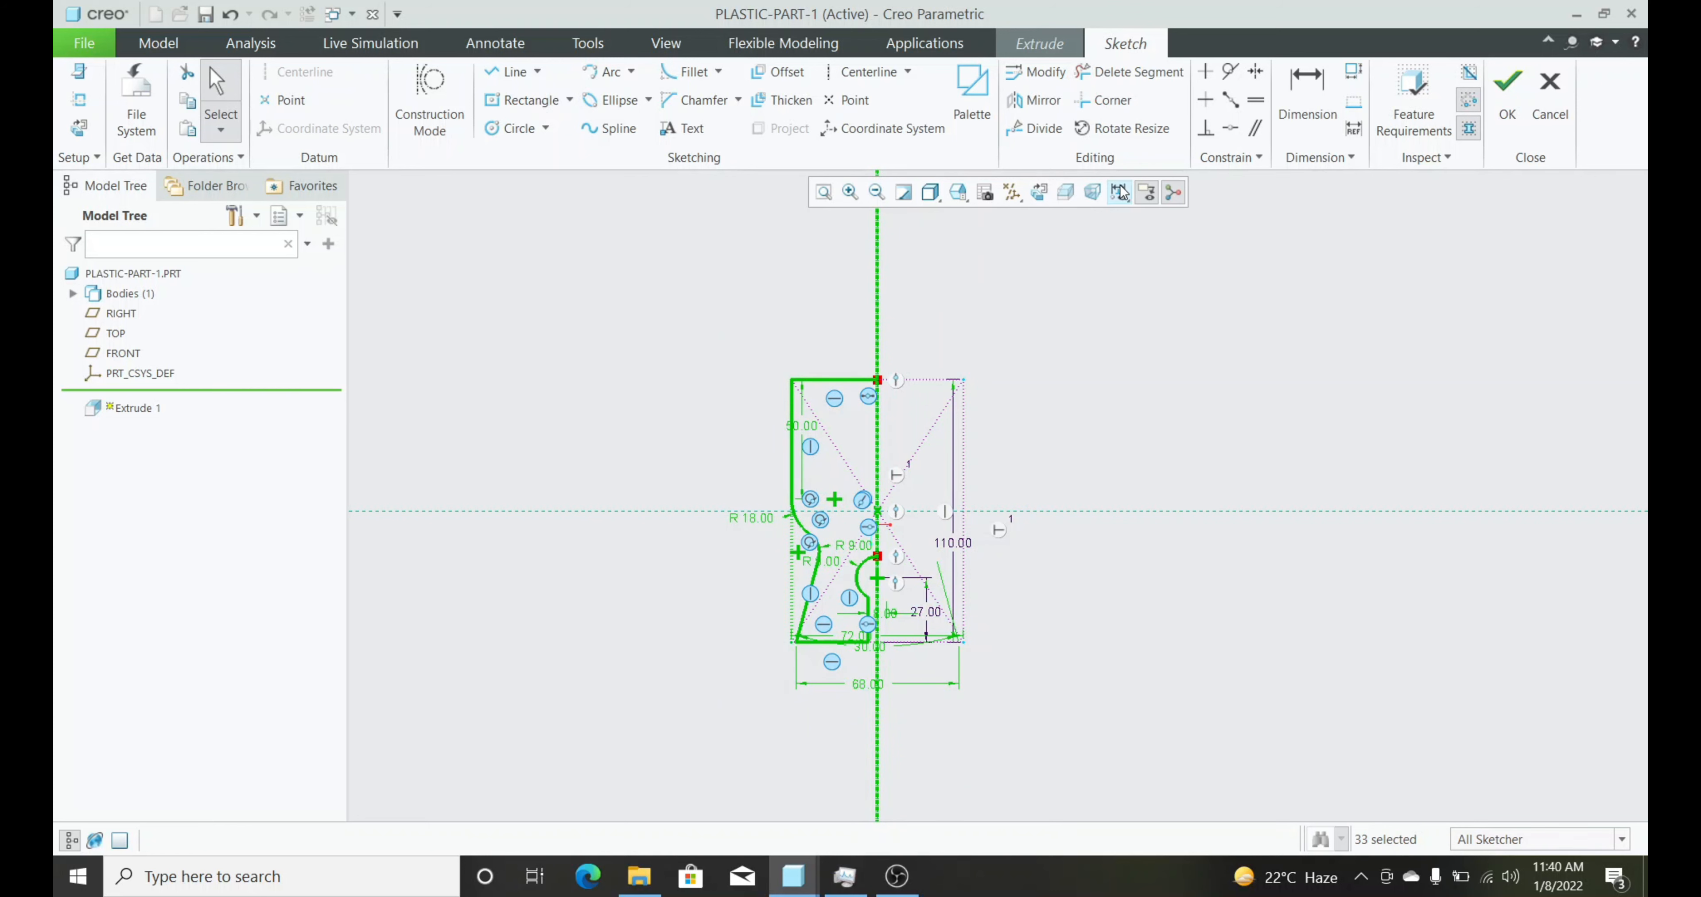
{"action": "left_click", "coordinate": [1034, 100]}
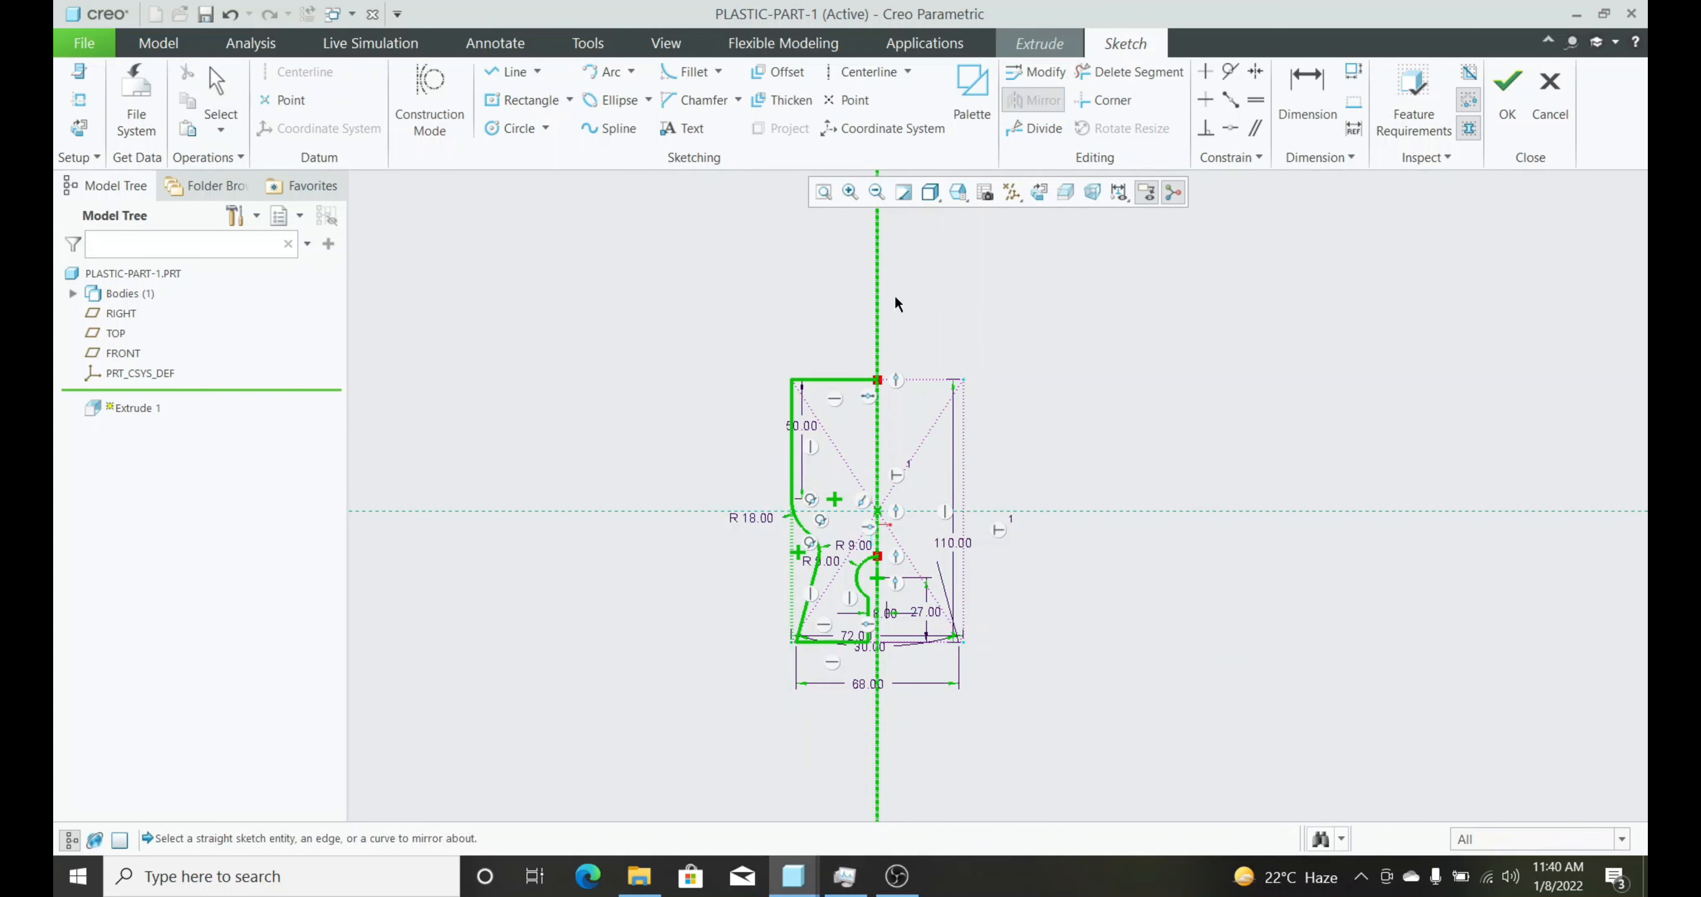
{"action": "left_click", "coordinate": [876, 303]}
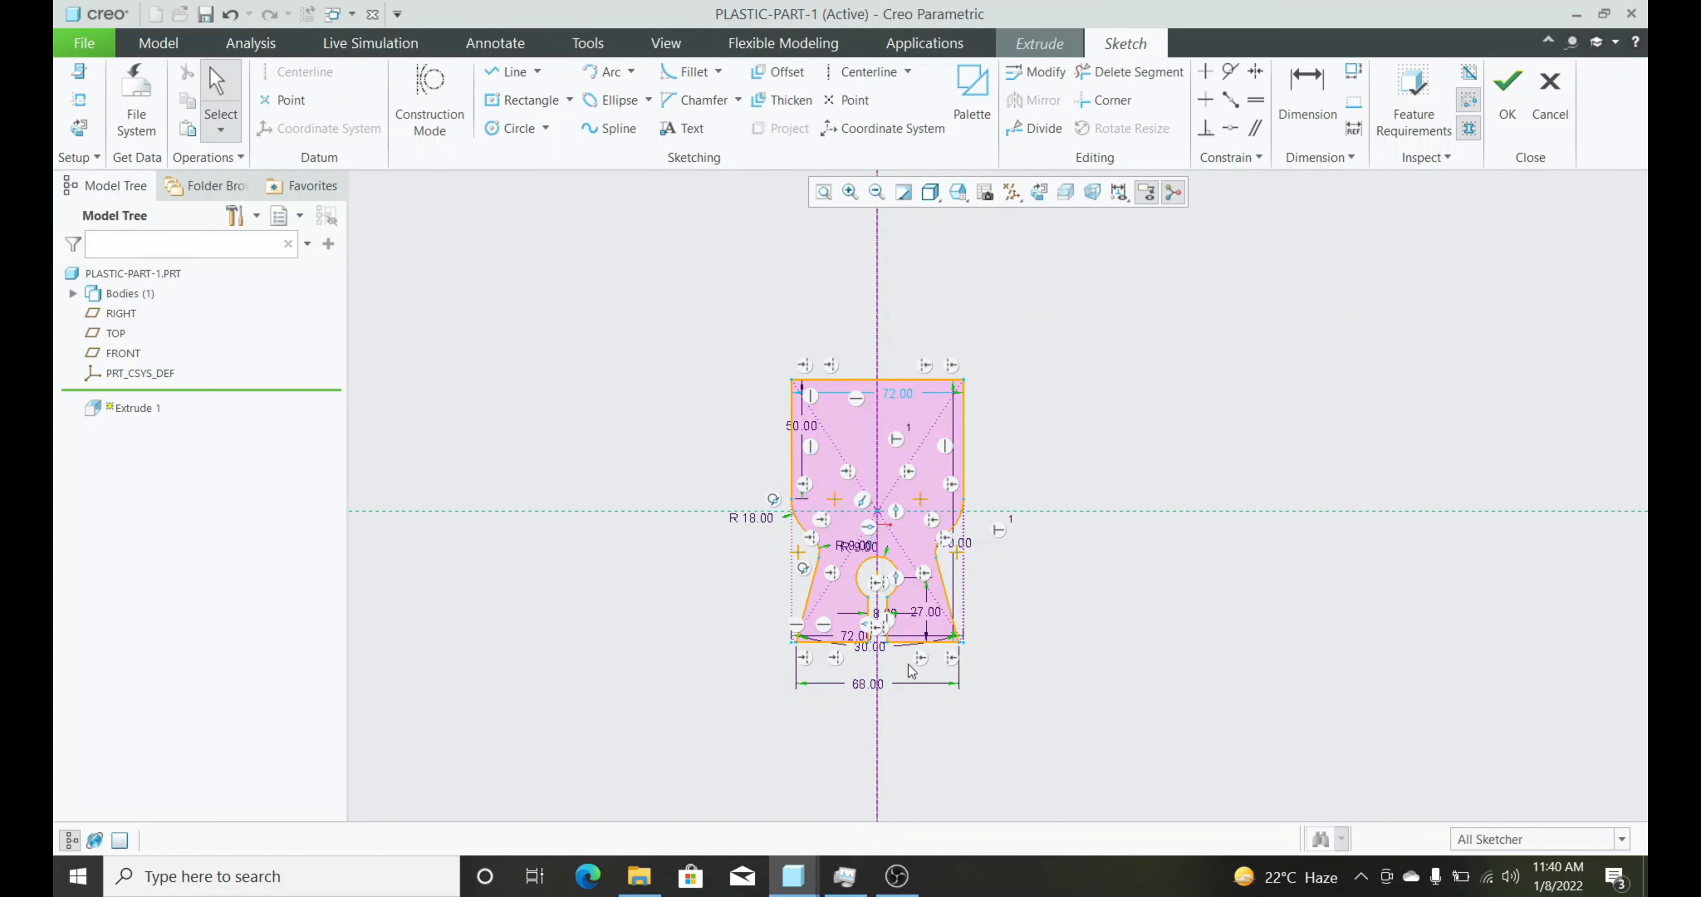
{"action": "scroll", "coordinate": [891, 533], "scroll_direction": "up", "scroll_amount": 2}
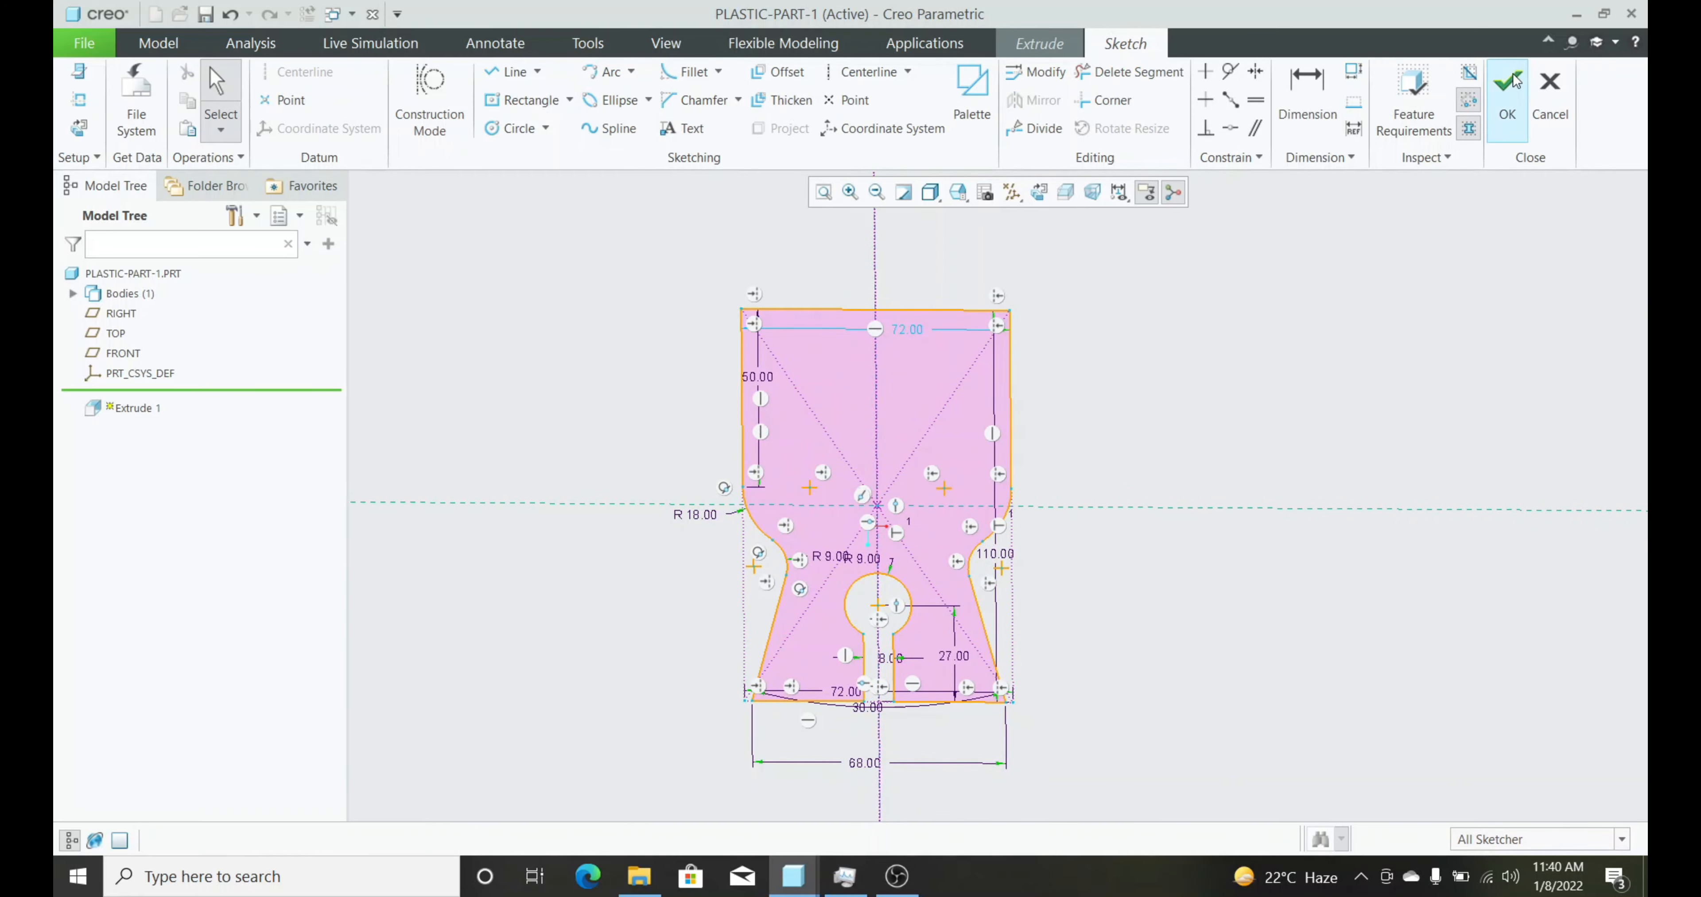
{"action": "left_click", "coordinate": [1508, 86]}
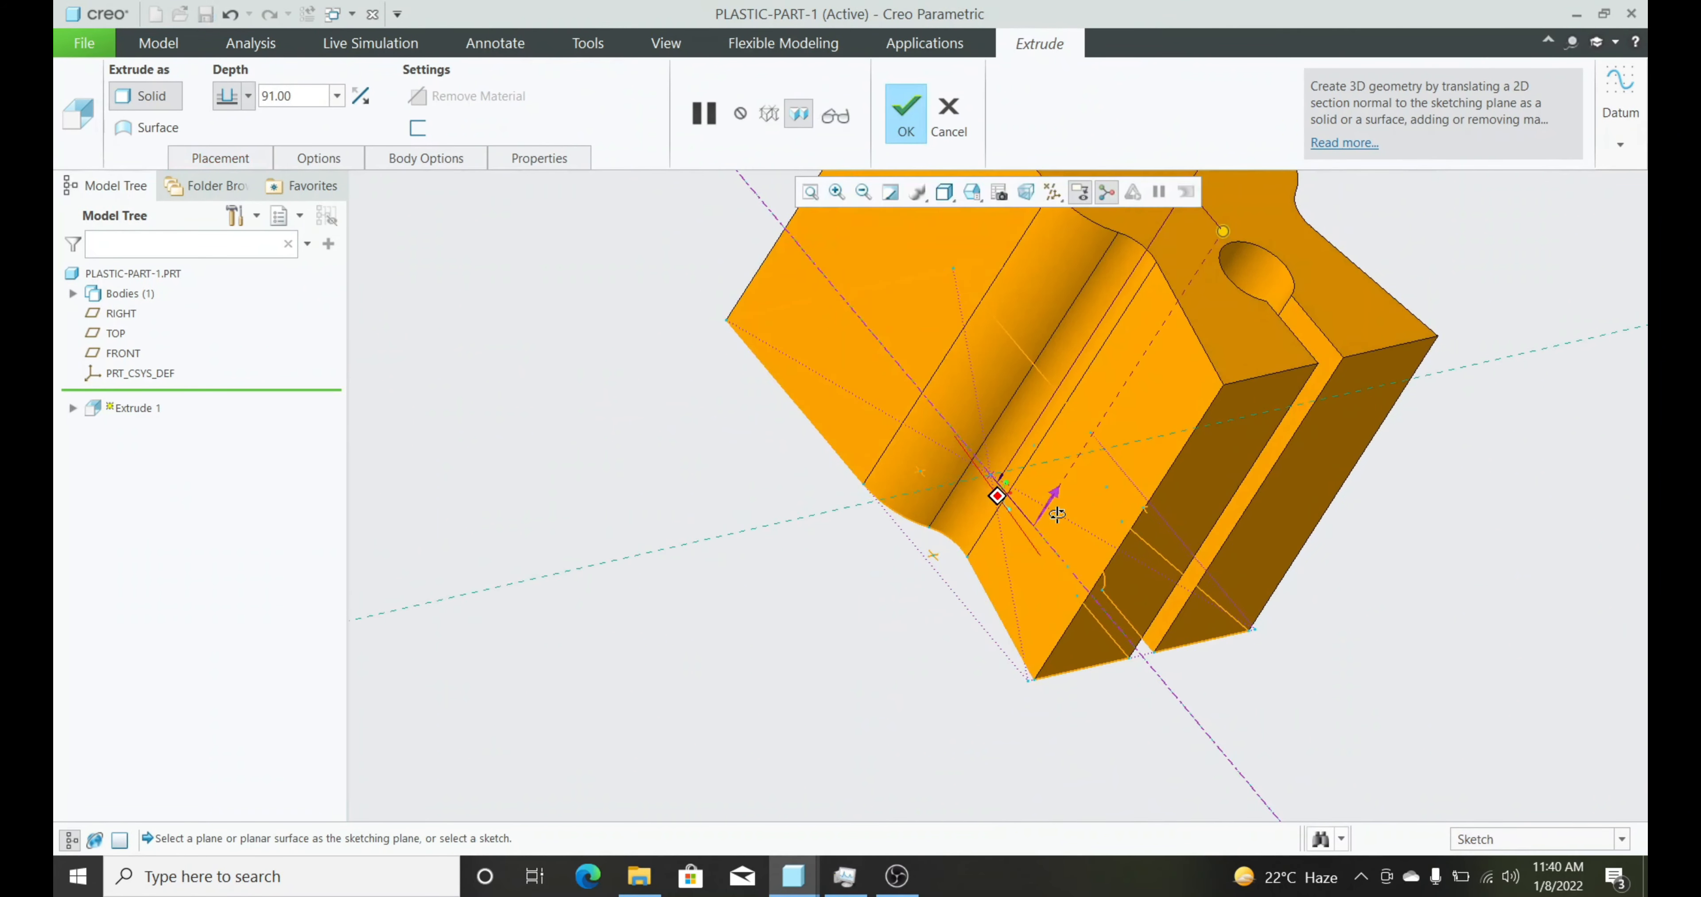
Extrude the profile as a surface with a depth of 15
{"action": "middle_click_drag", "start_coordinate": [855, 632], "coordinate": [536, 477]}
{"action": "left_click", "coordinate": [151, 128]}
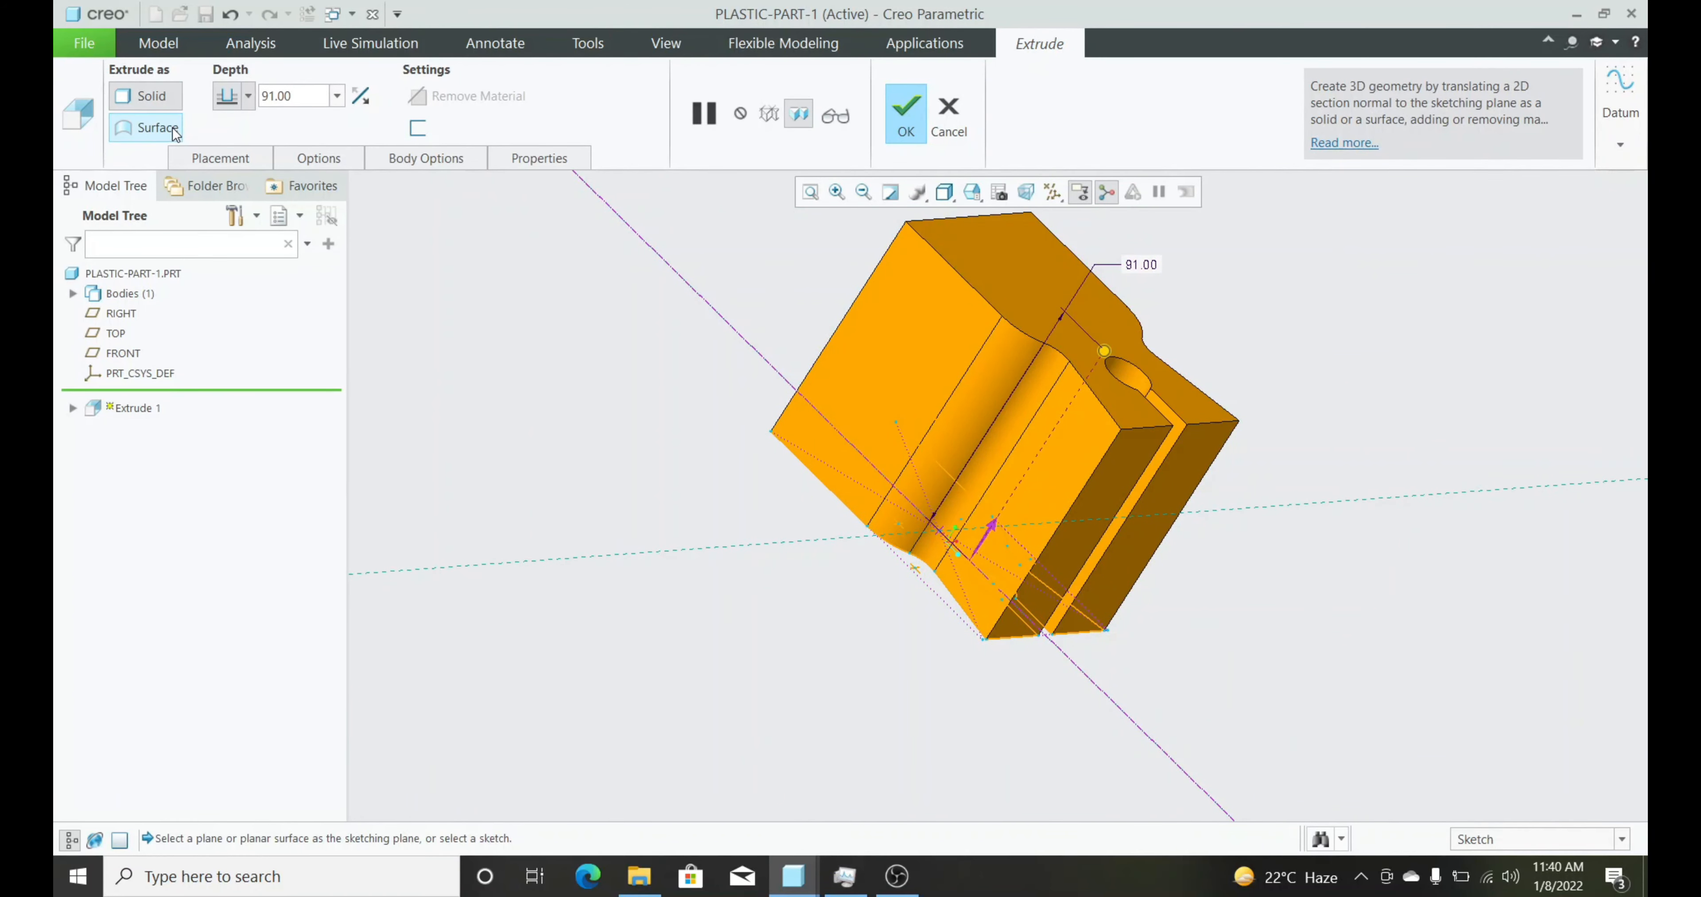
{"action": "left_click", "coordinate": [308, 99]}
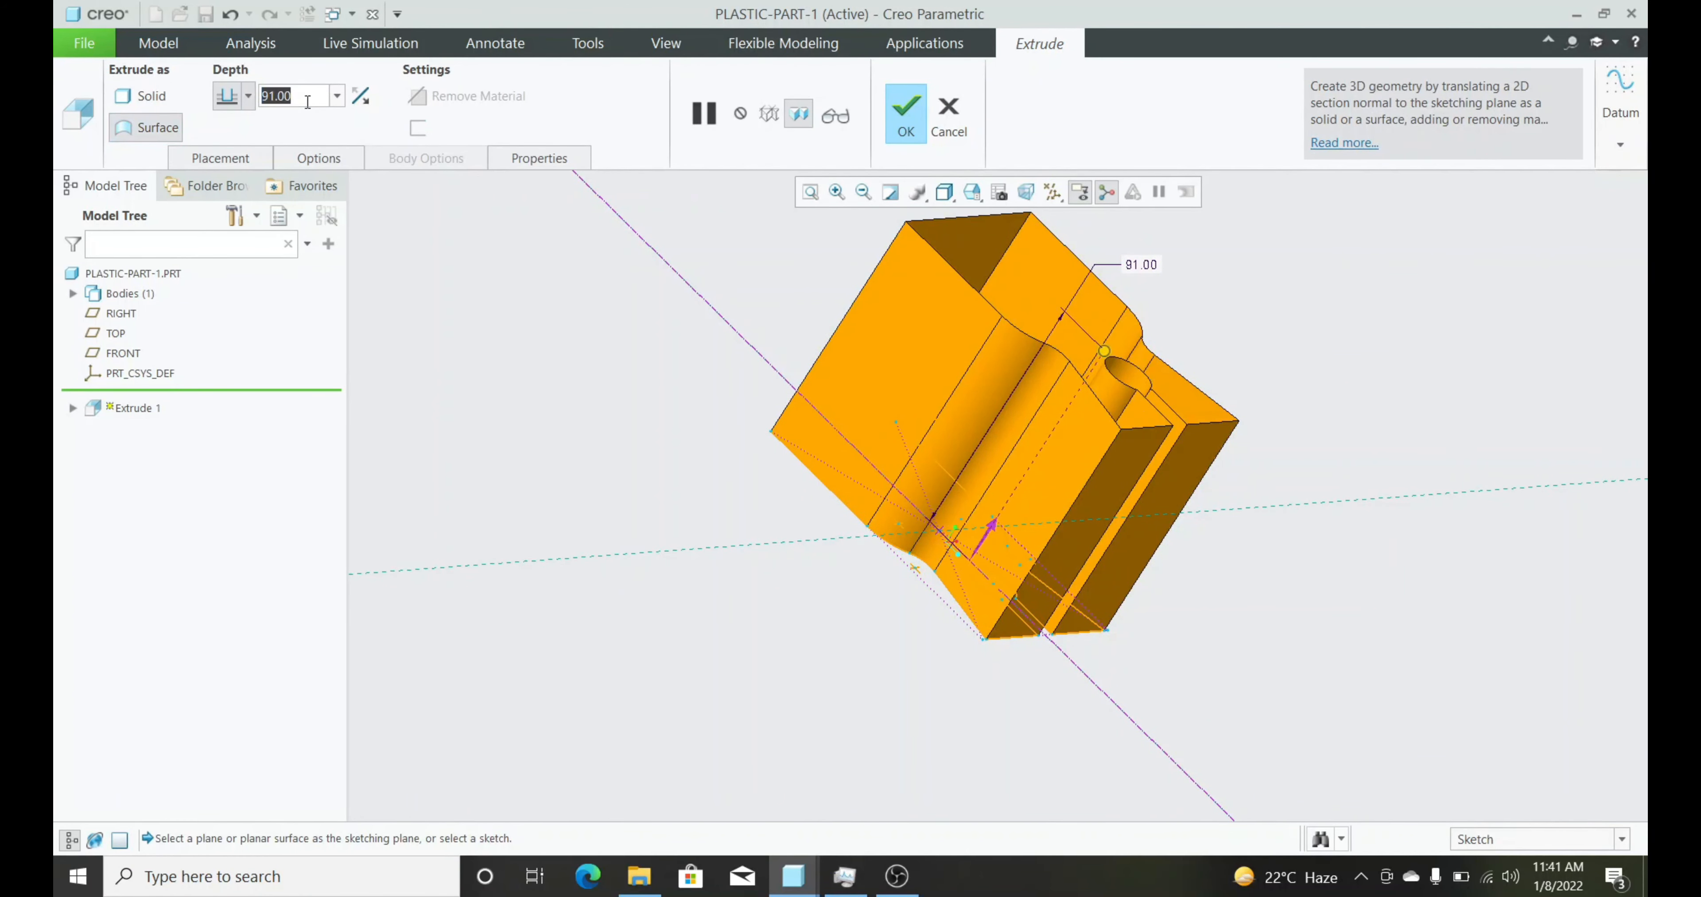
{"action": "type", "text": "15"}
{"action": "key", "text": "Return"}
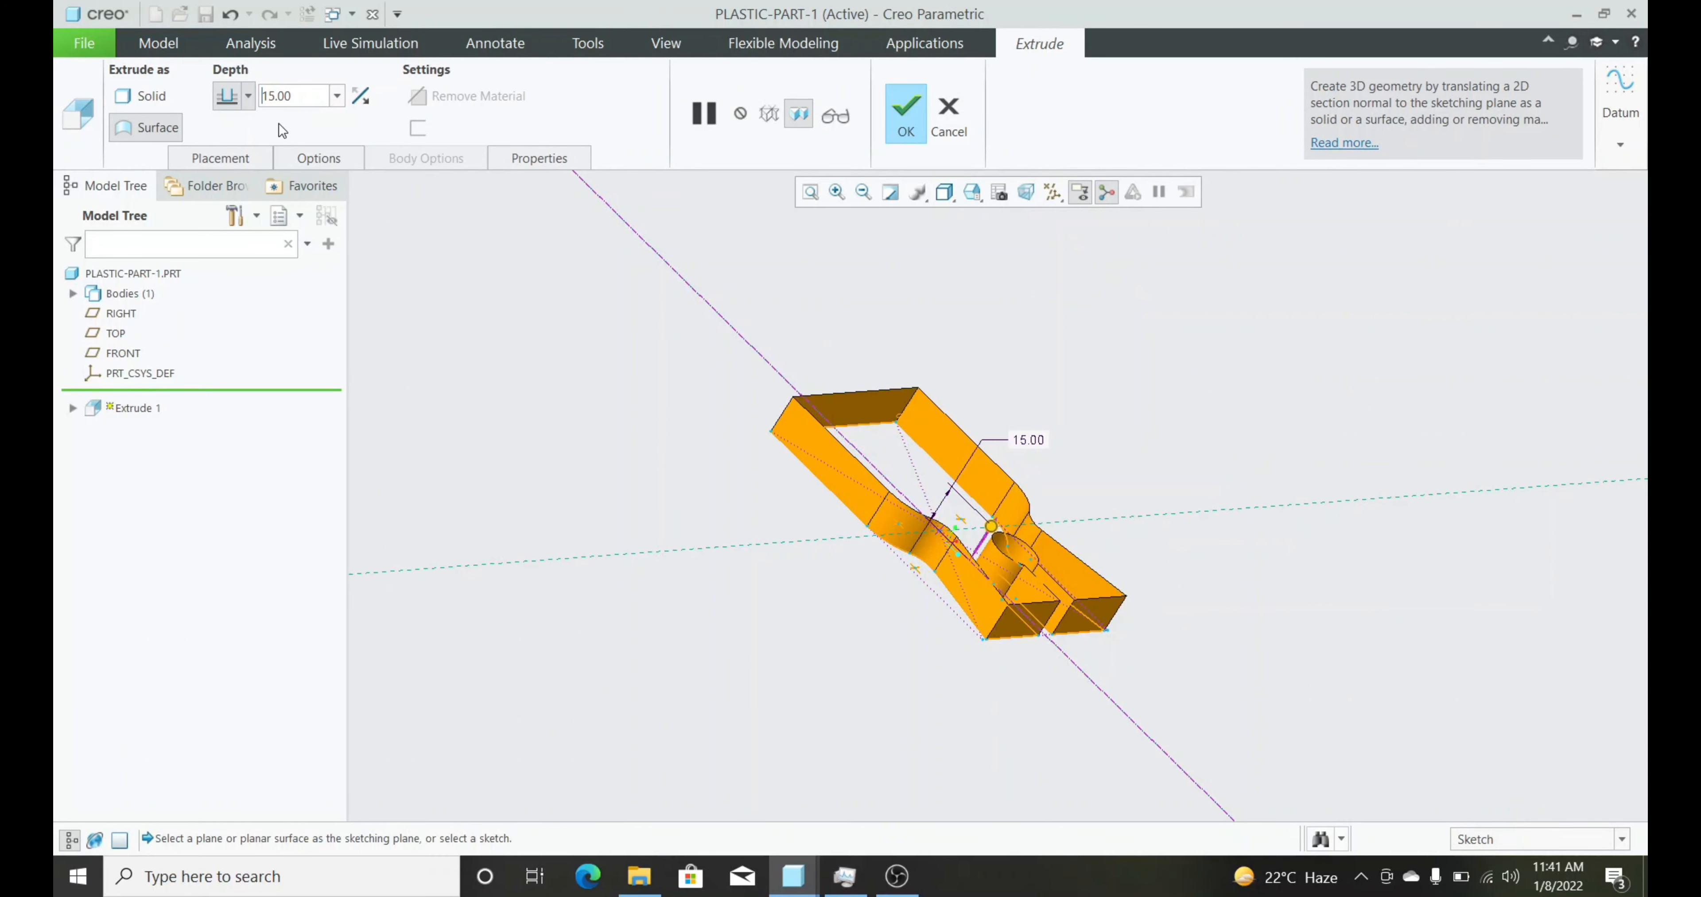
Cap the ends of the surface extrusion and complete the feature
{"action": "middle_click_drag", "start_coordinate": [925, 422], "coordinate": [845, 449]}
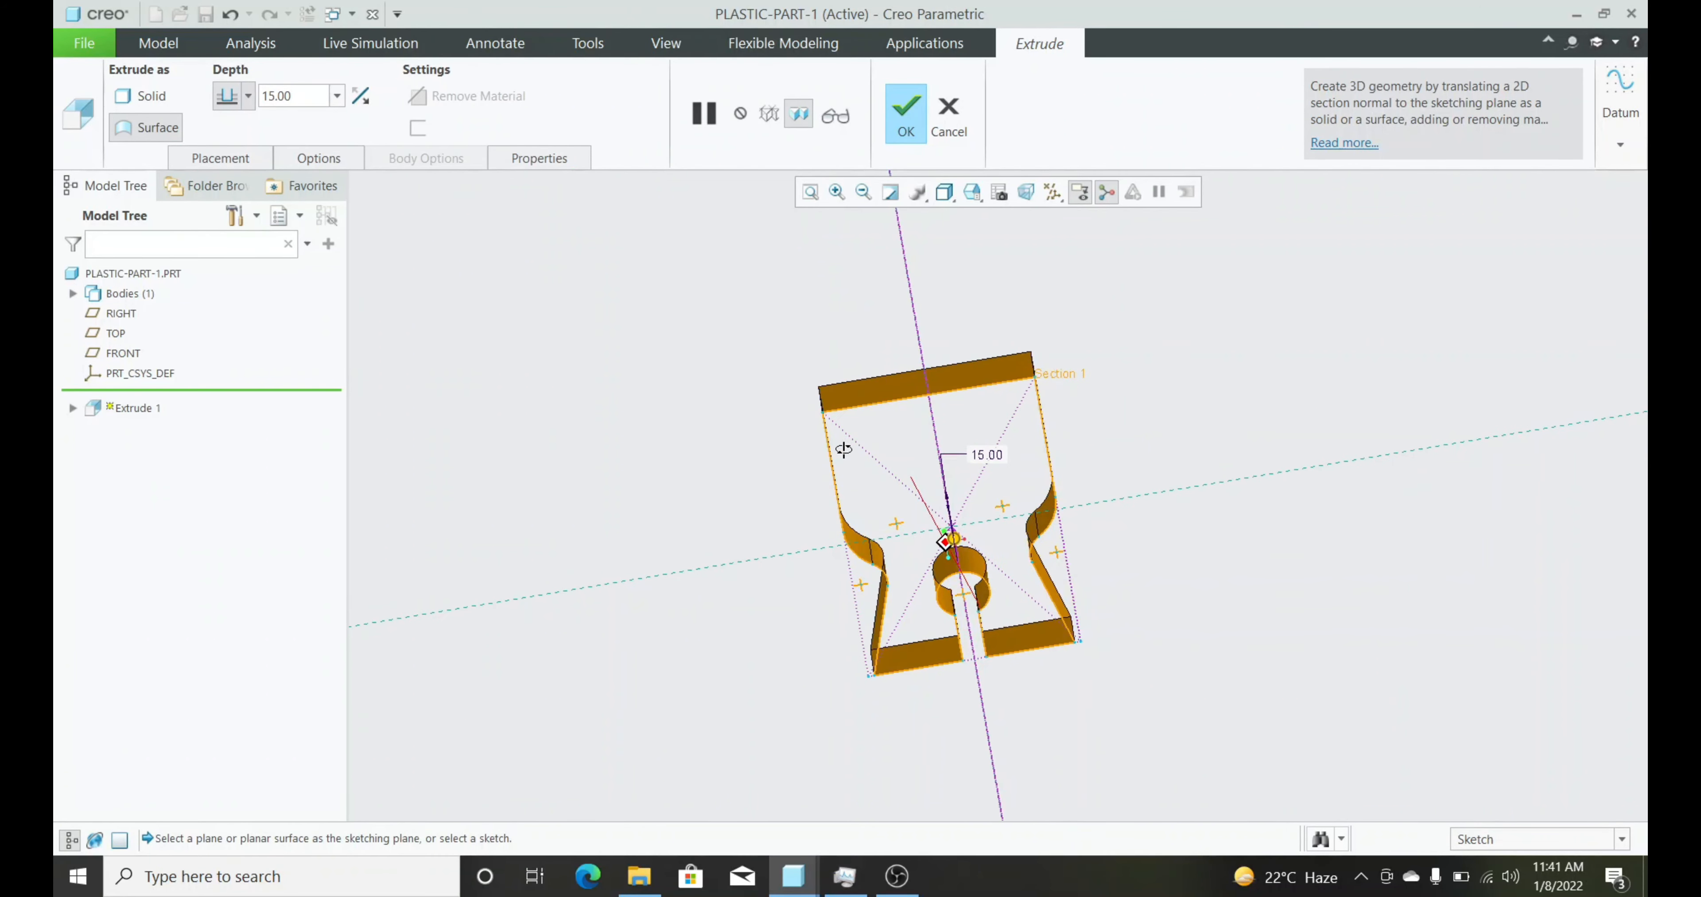
{"action": "left_click", "coordinate": [312, 162]}
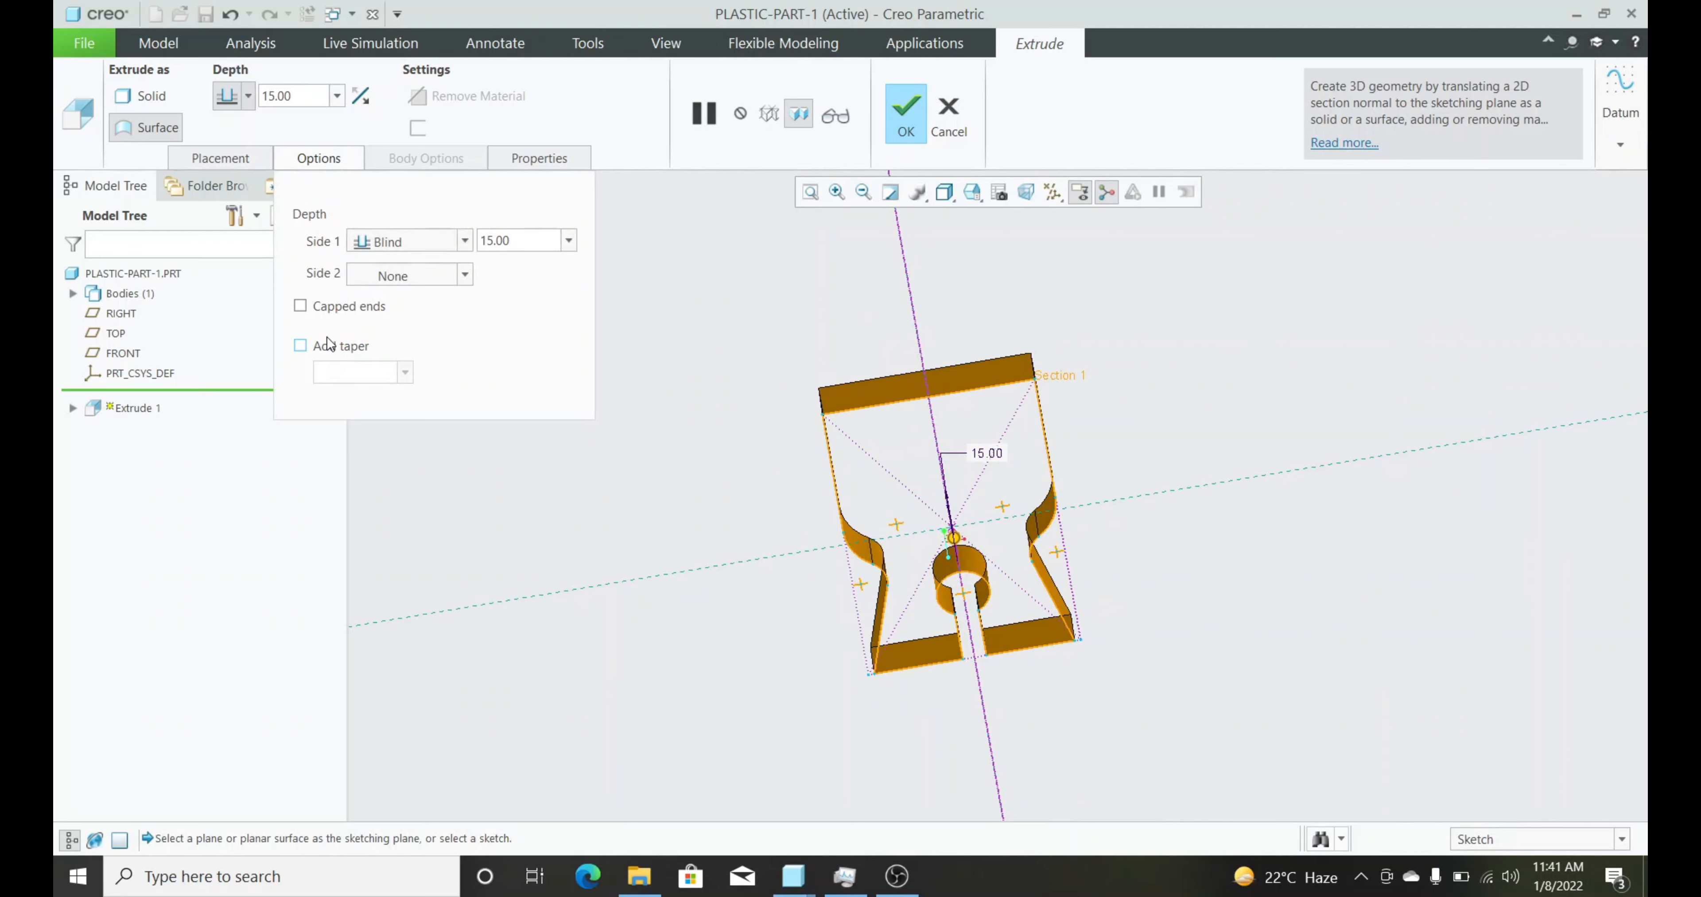
{"action": "left_click", "coordinate": [334, 307]}
{"action": "middle_click_drag", "start_coordinate": [970, 422], "coordinate": [946, 249]}
{"action": "left_click", "coordinate": [906, 109]}
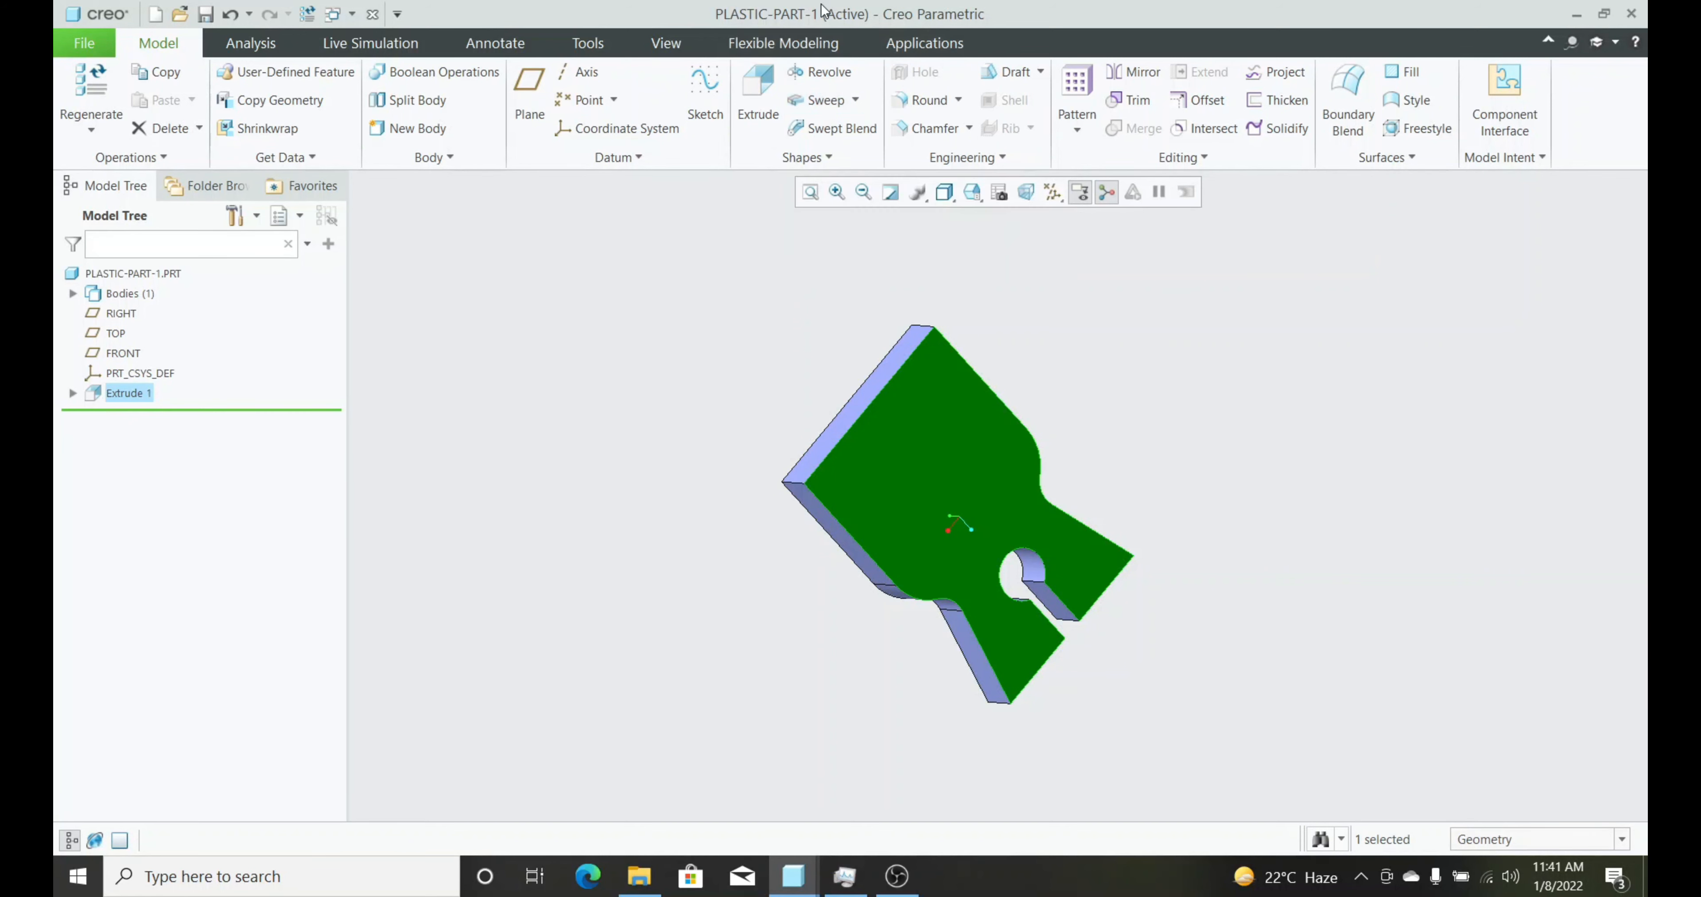
Start a new extrude sketch on the plate's face, with the RIGHT plane as reference and its orientation set to Left
{"action": "left_click", "coordinate": [740, 83]}
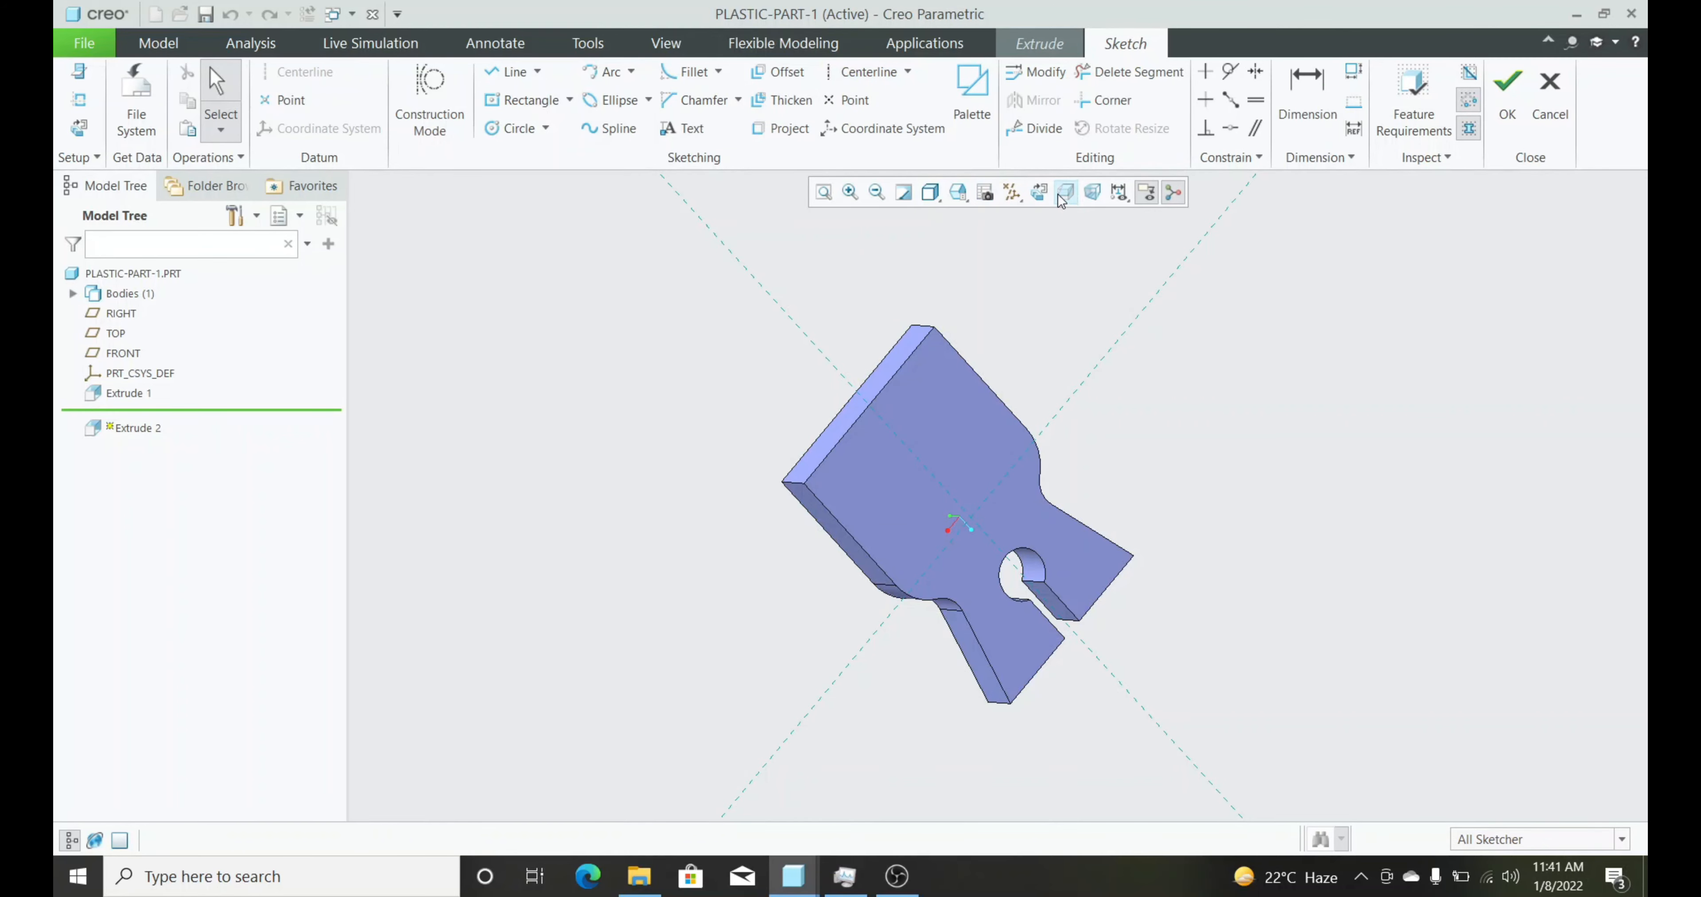
{"action": "left_click", "coordinate": [1037, 193]}
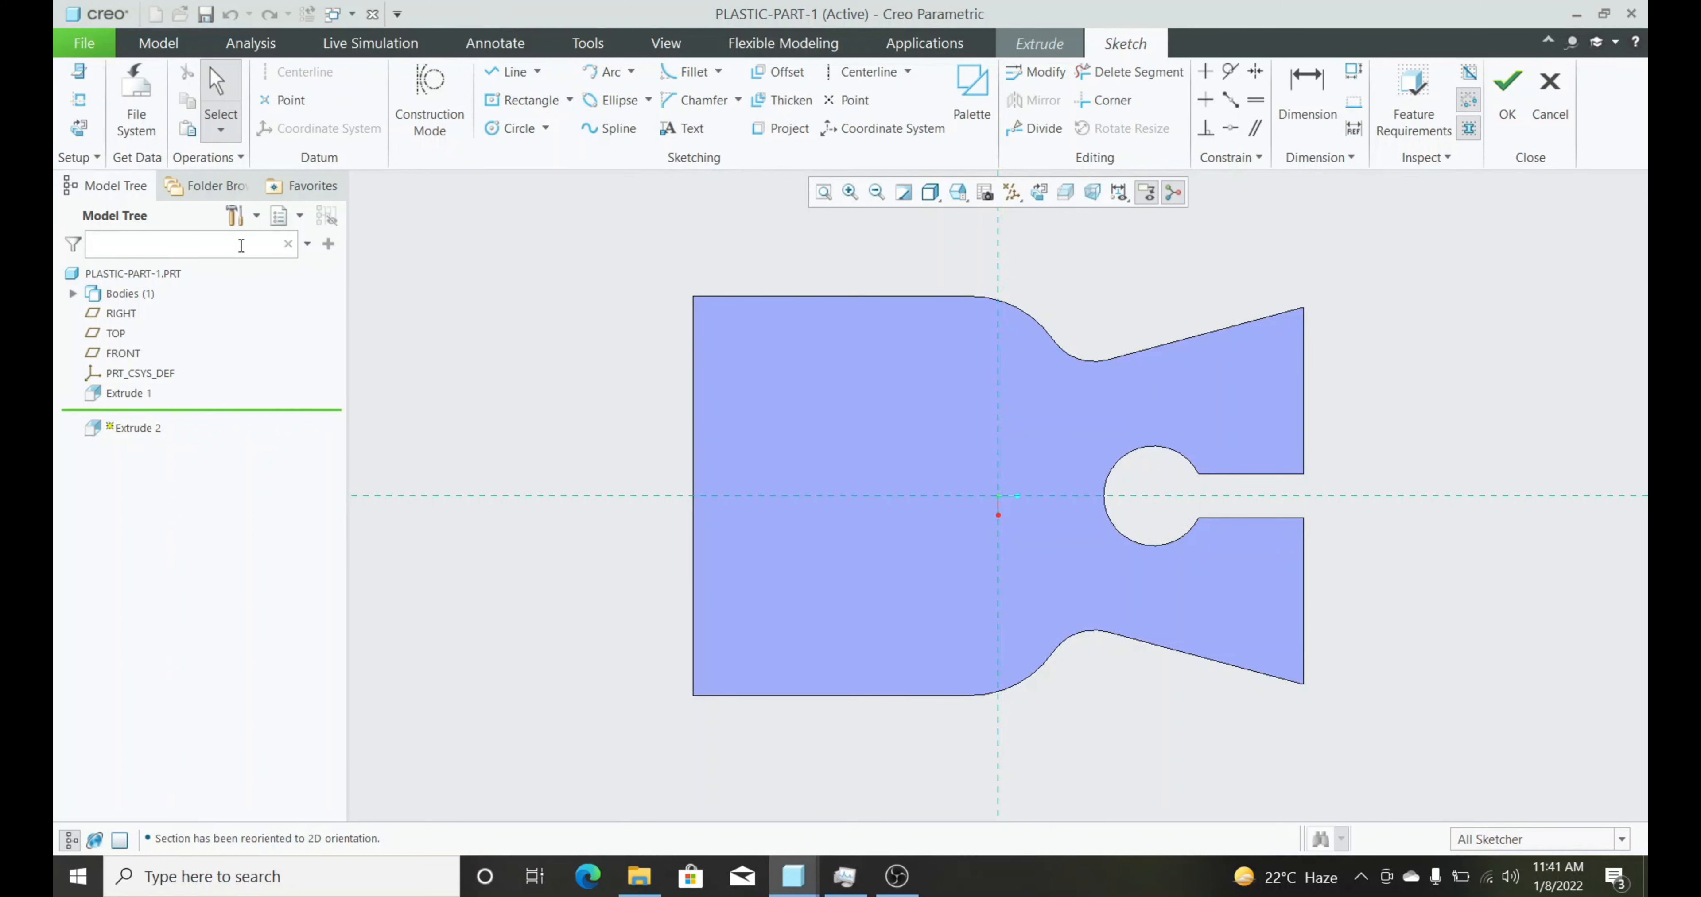
{"action": "left_click", "coordinate": [84, 75]}
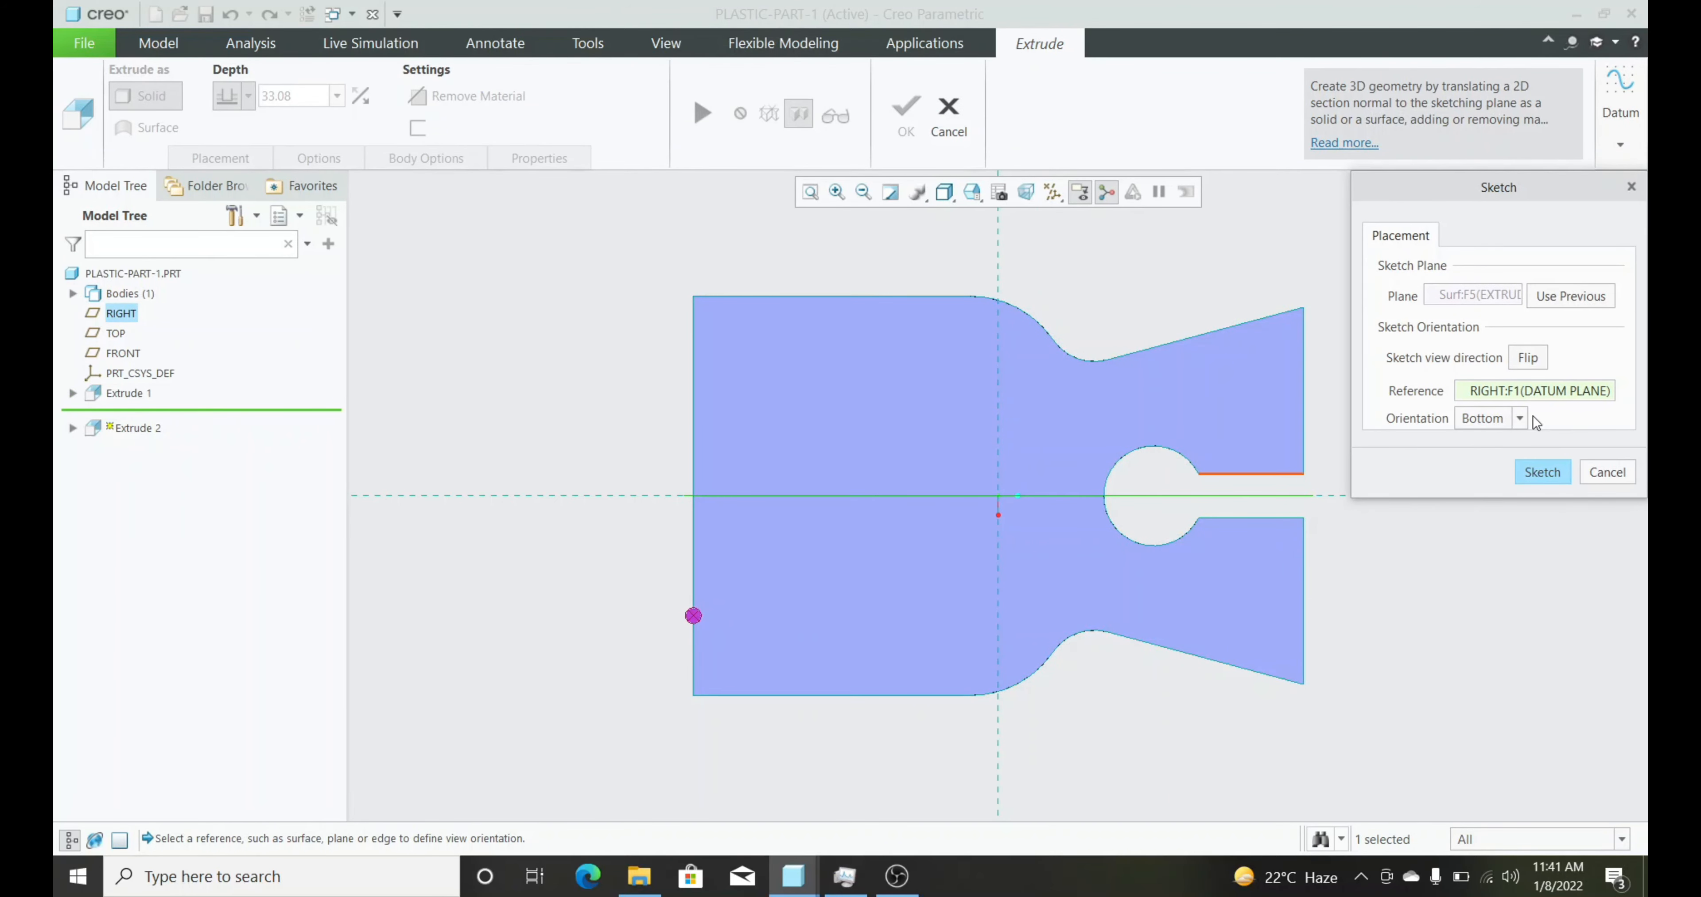
{"action": "left_click", "coordinate": [1517, 418]}
{"action": "left_click", "coordinate": [1482, 465]}
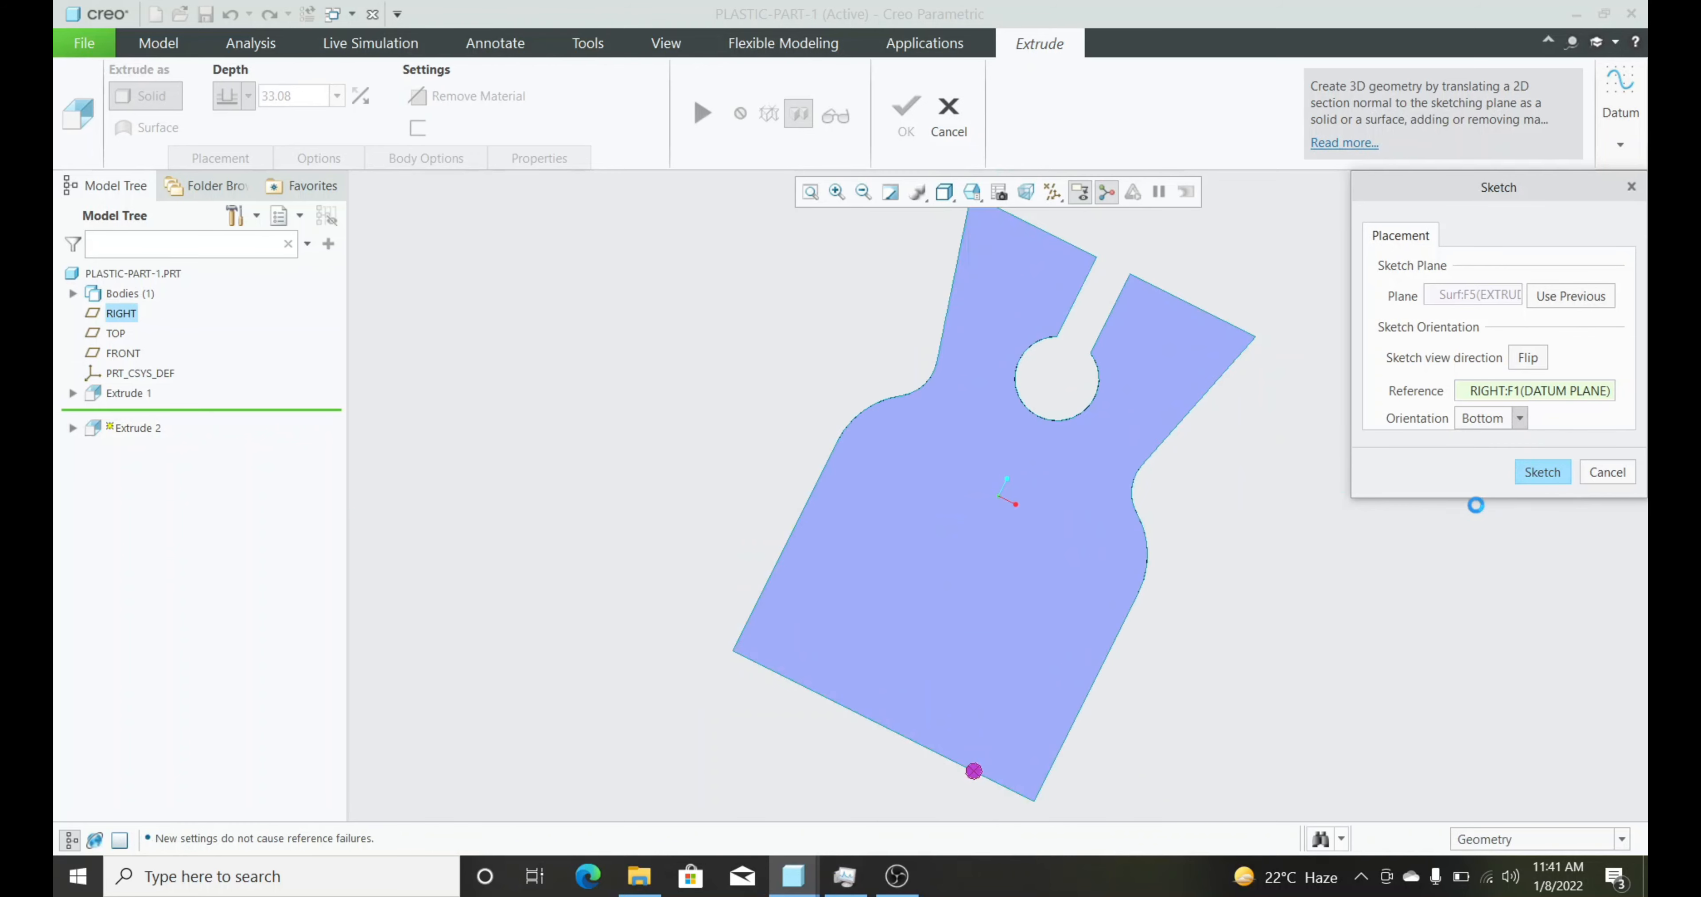
{"action": "left_click", "coordinate": [1519, 418]}
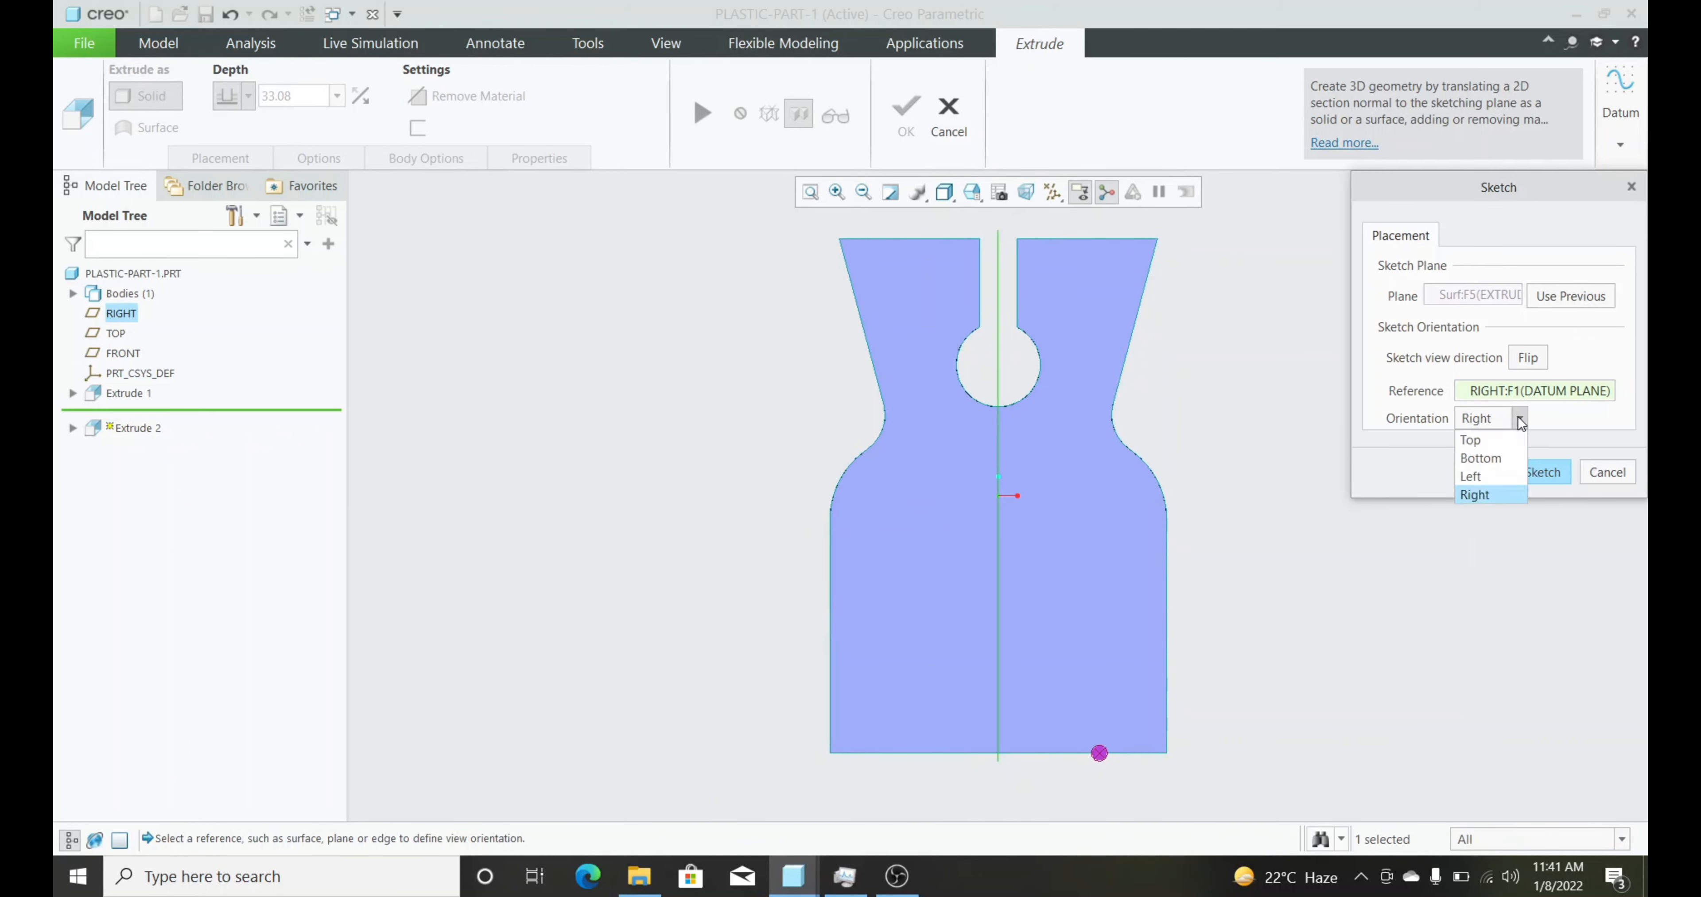
{"action": "left_click", "coordinate": [1482, 490]}
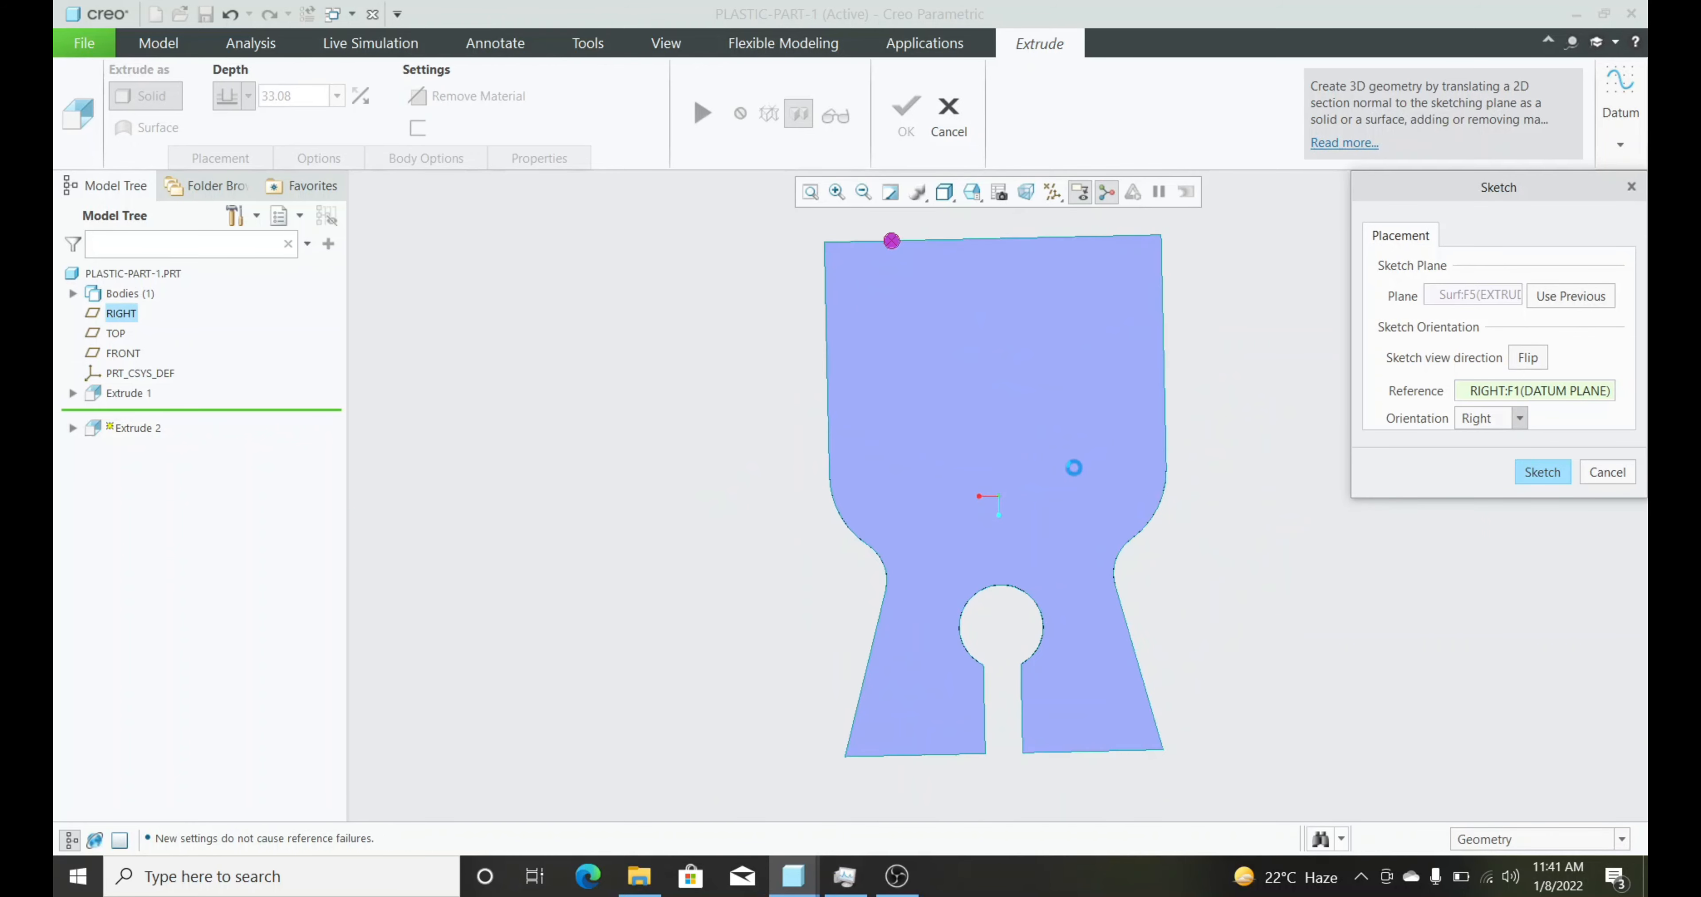
{"action": "left_click", "coordinate": [1539, 469]}
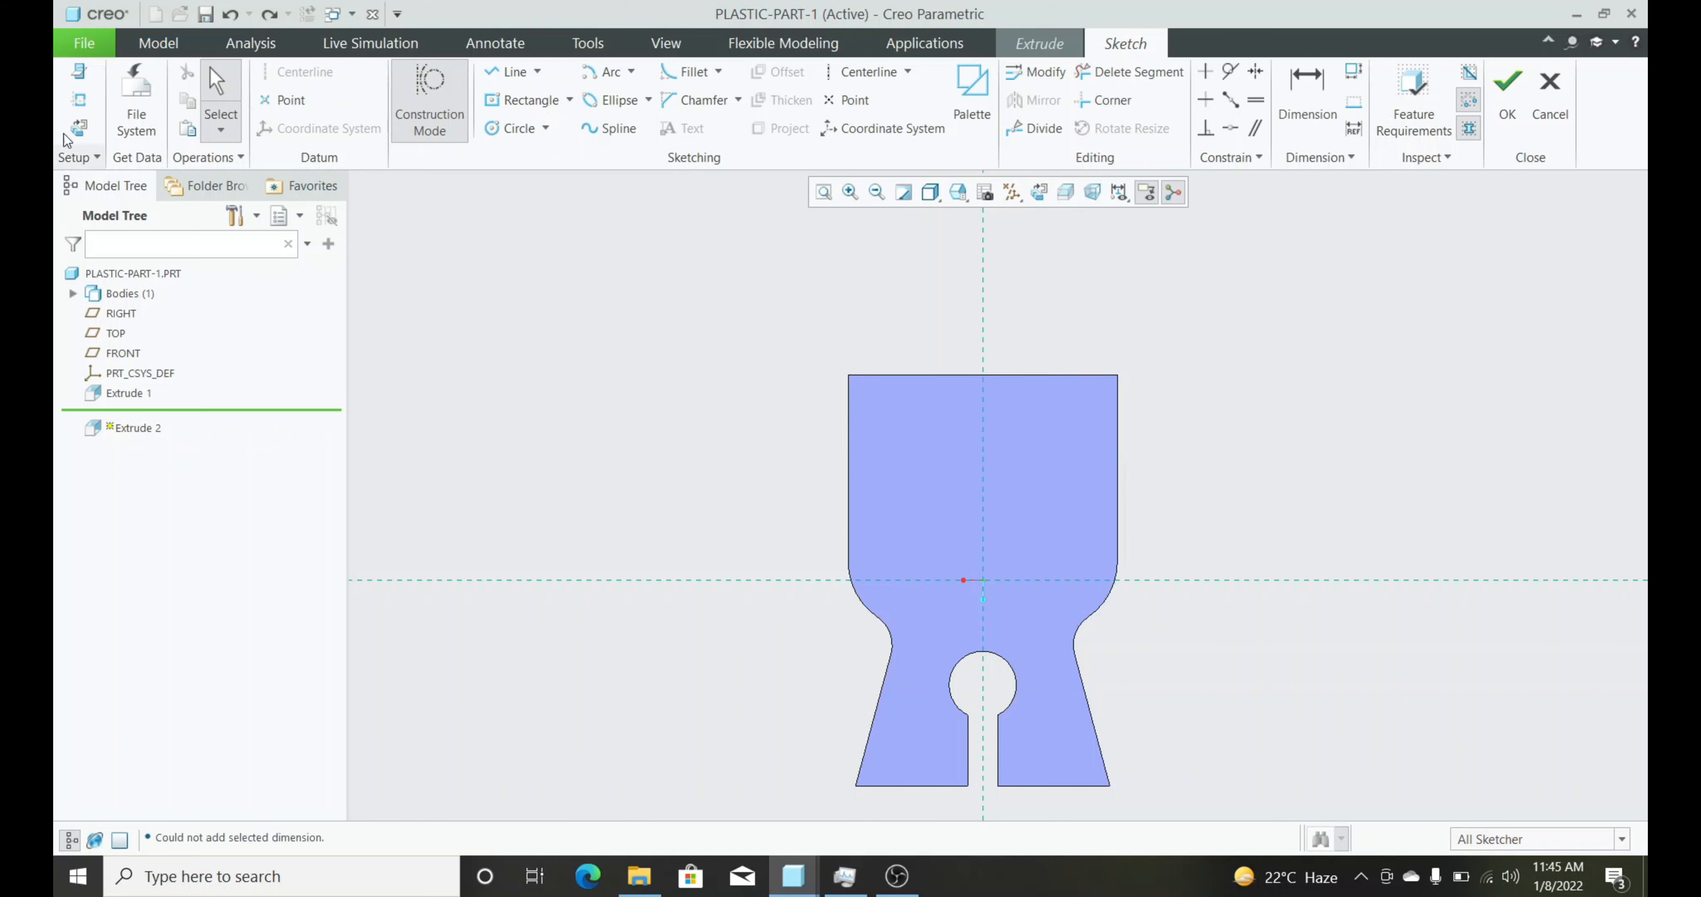
Add the round cutout as a sketch reference and draw a concentric construction arc, radius about 60, between the plate's two side edges
{"action": "left_click", "coordinate": [78, 101]}
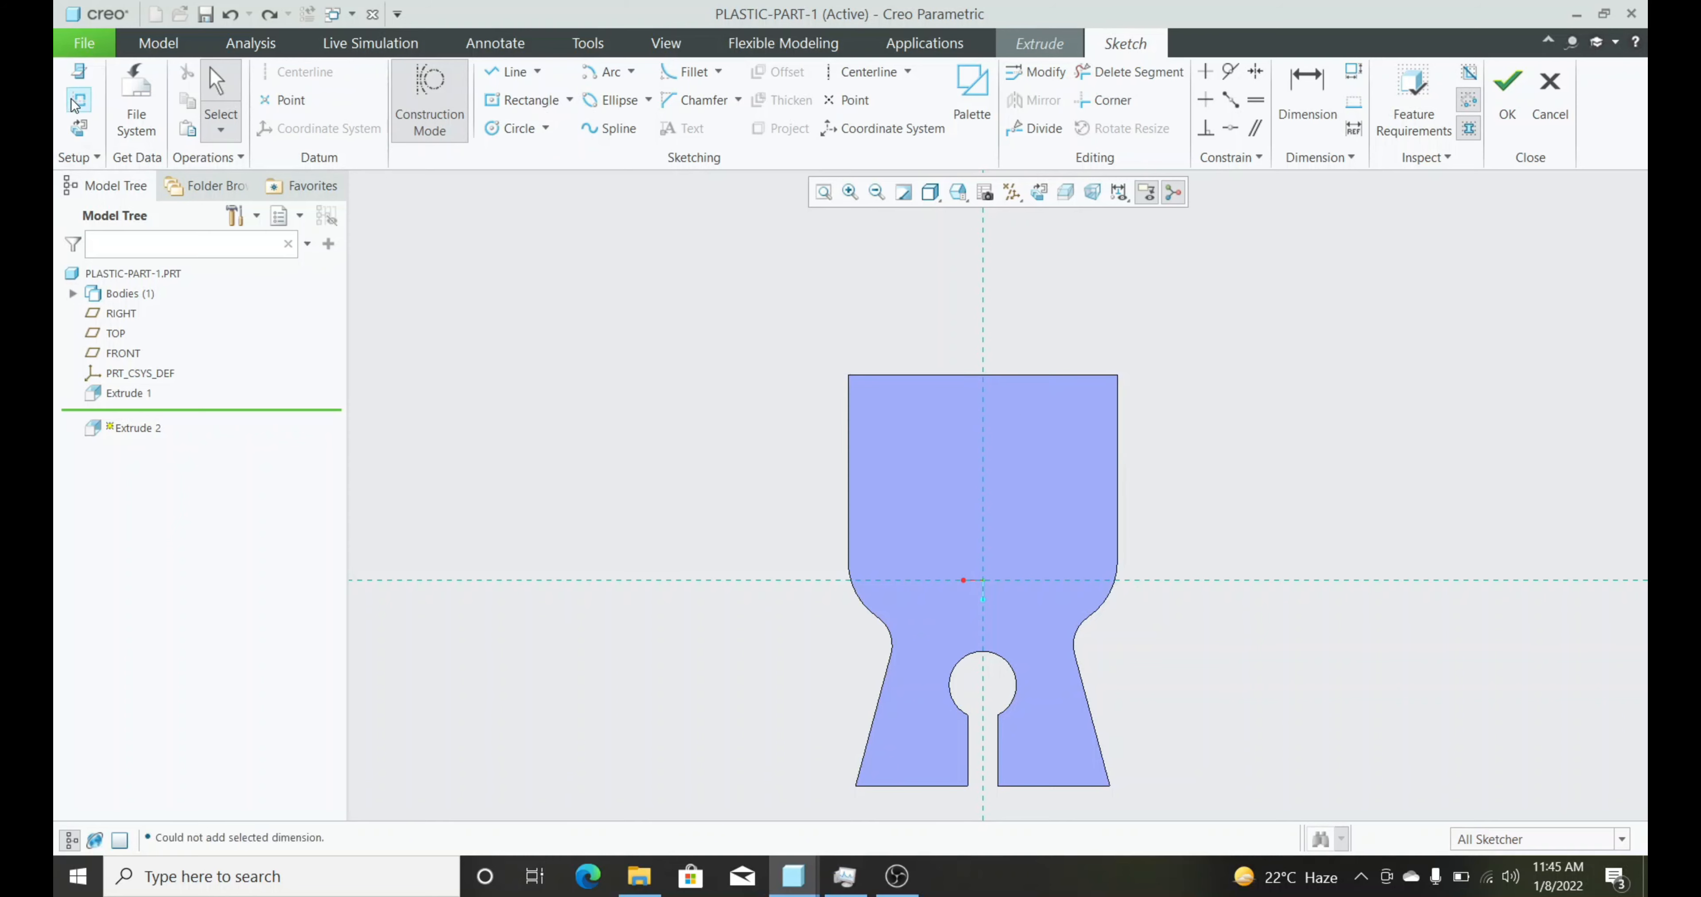
{"action": "left_click", "coordinate": [1019, 679]}
{"action": "left_click", "coordinate": [614, 82]}
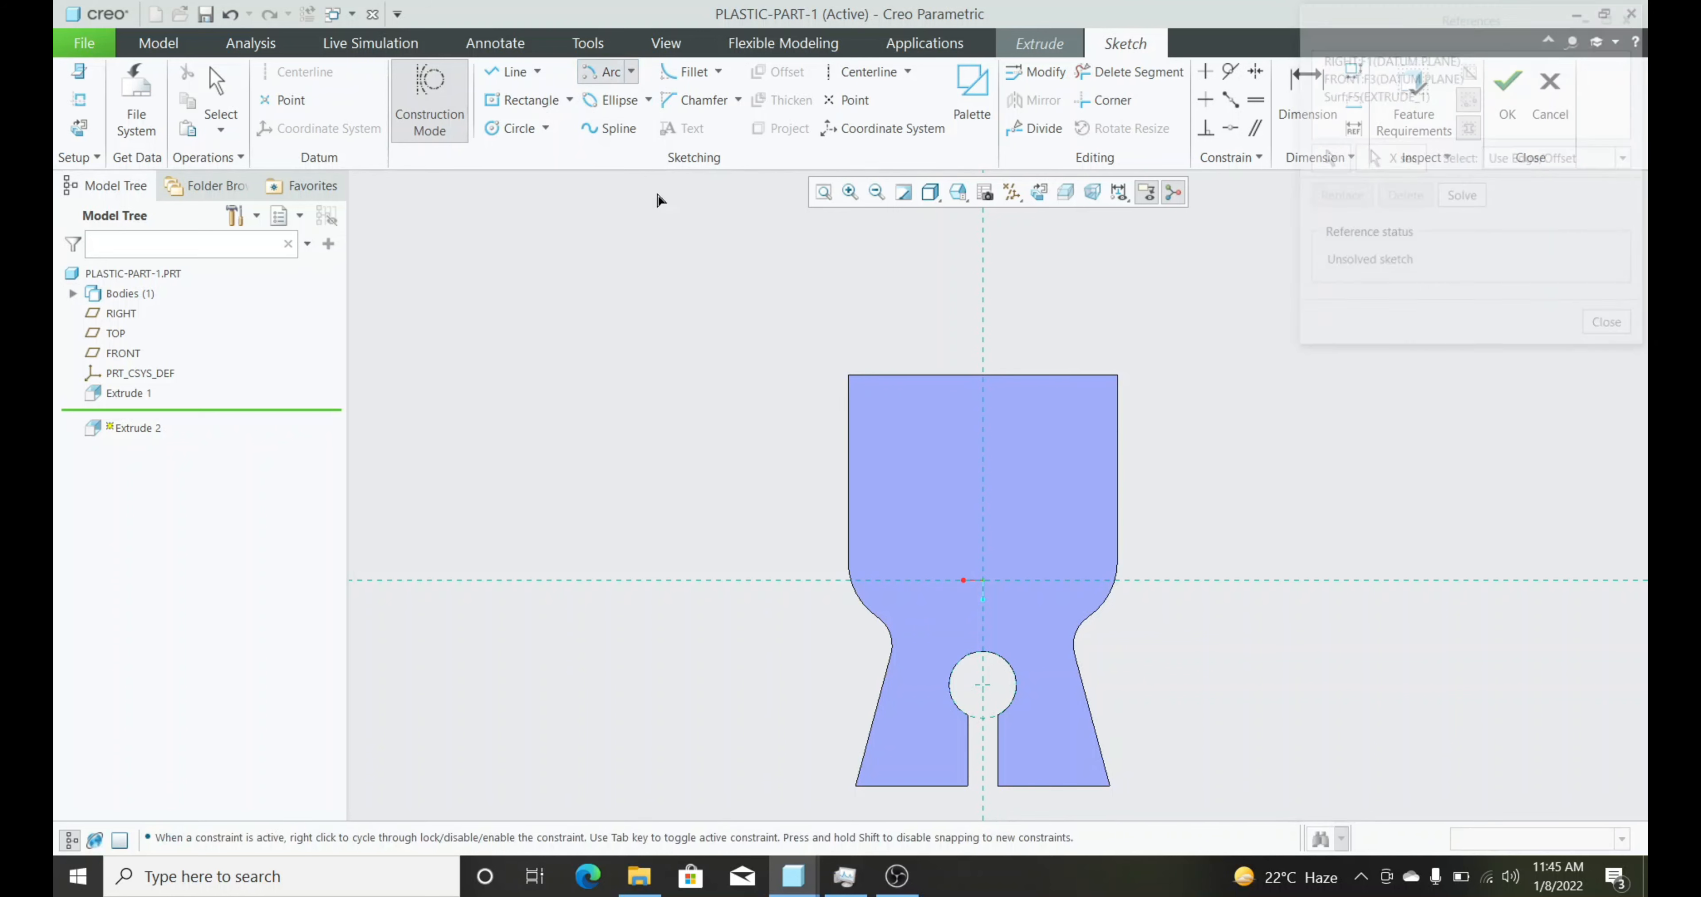
{"action": "left_click", "coordinate": [983, 685]}
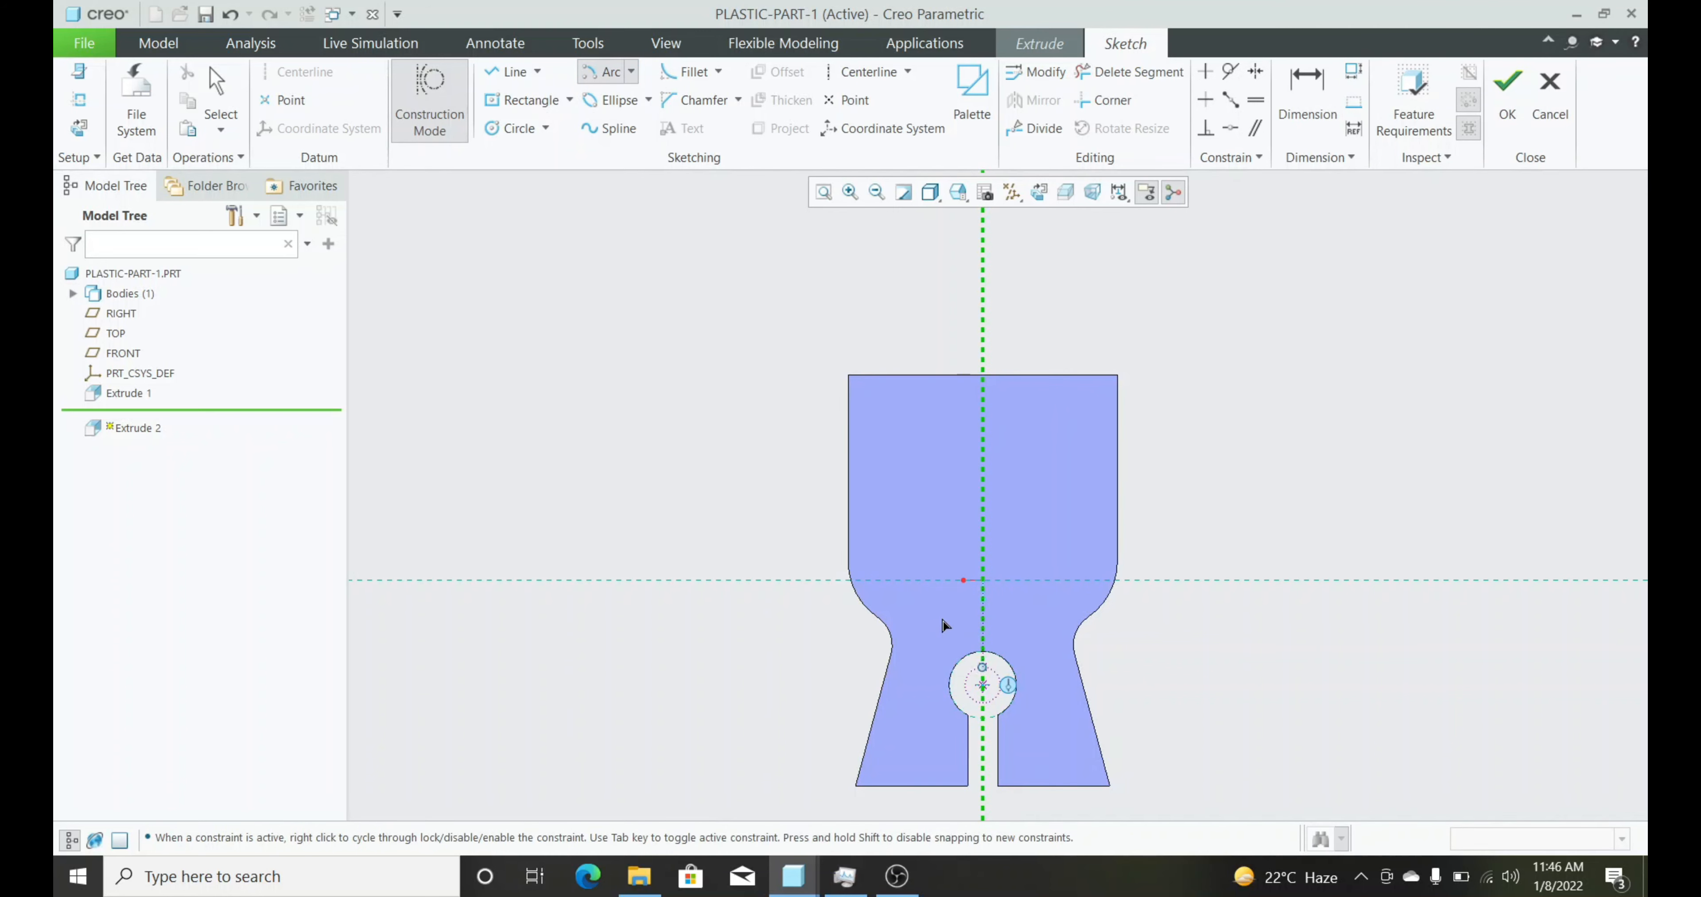
{"action": "left_click", "coordinate": [848, 508]}
{"action": "left_click", "coordinate": [1106, 516]}
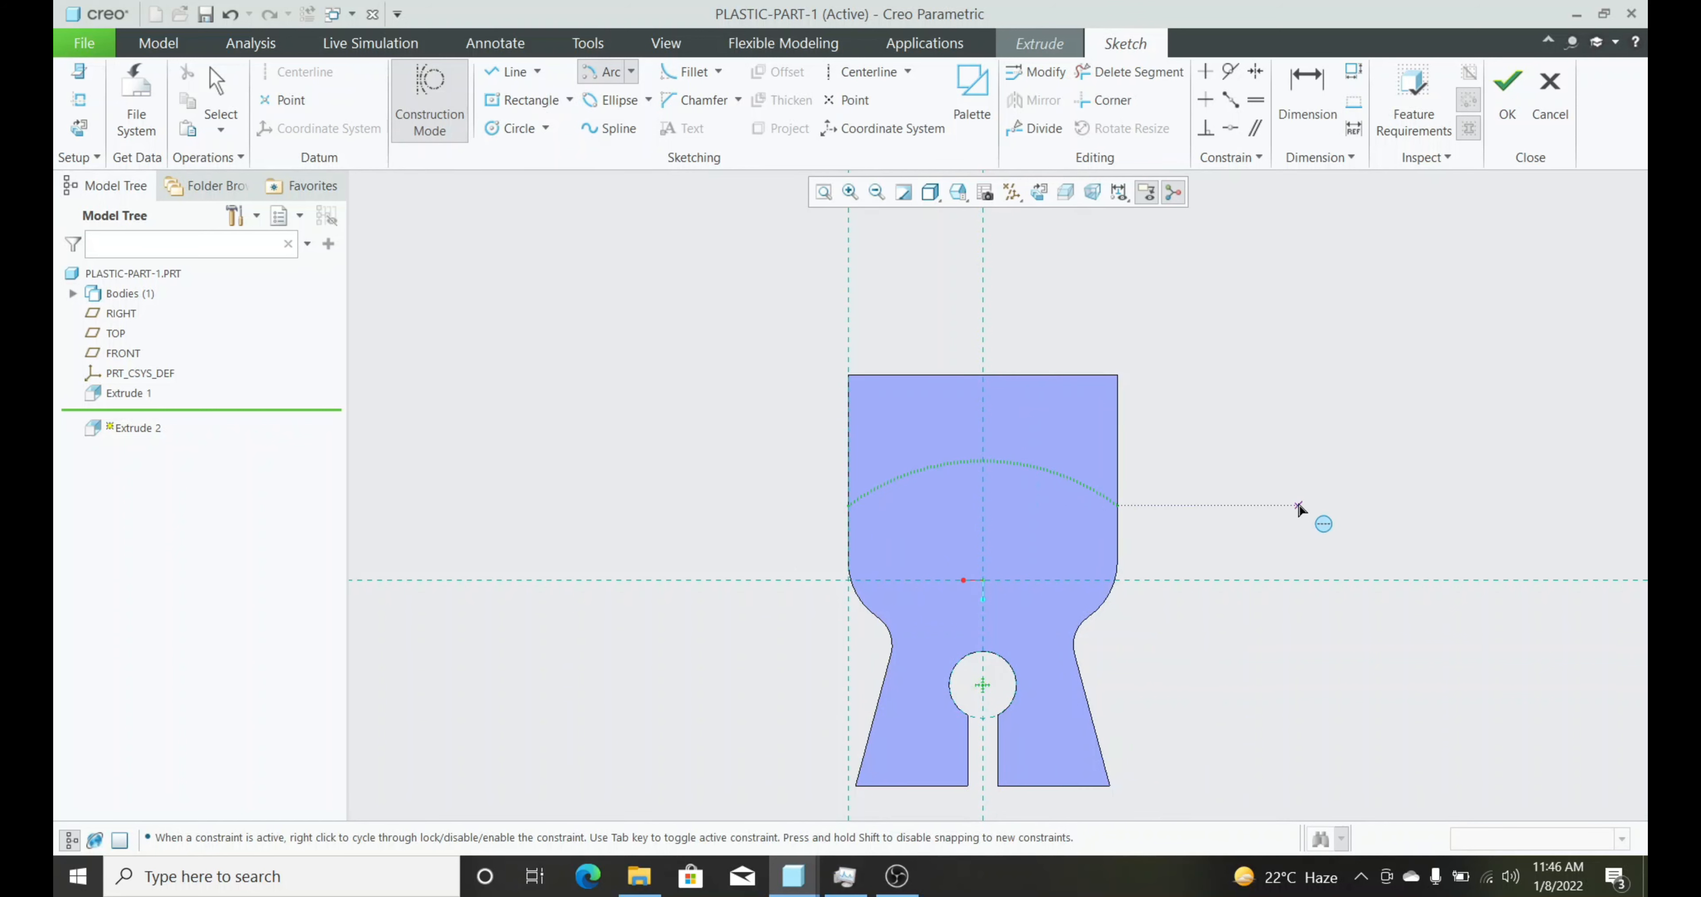
{"action": "middle_click", "coordinate": [1298, 504]}
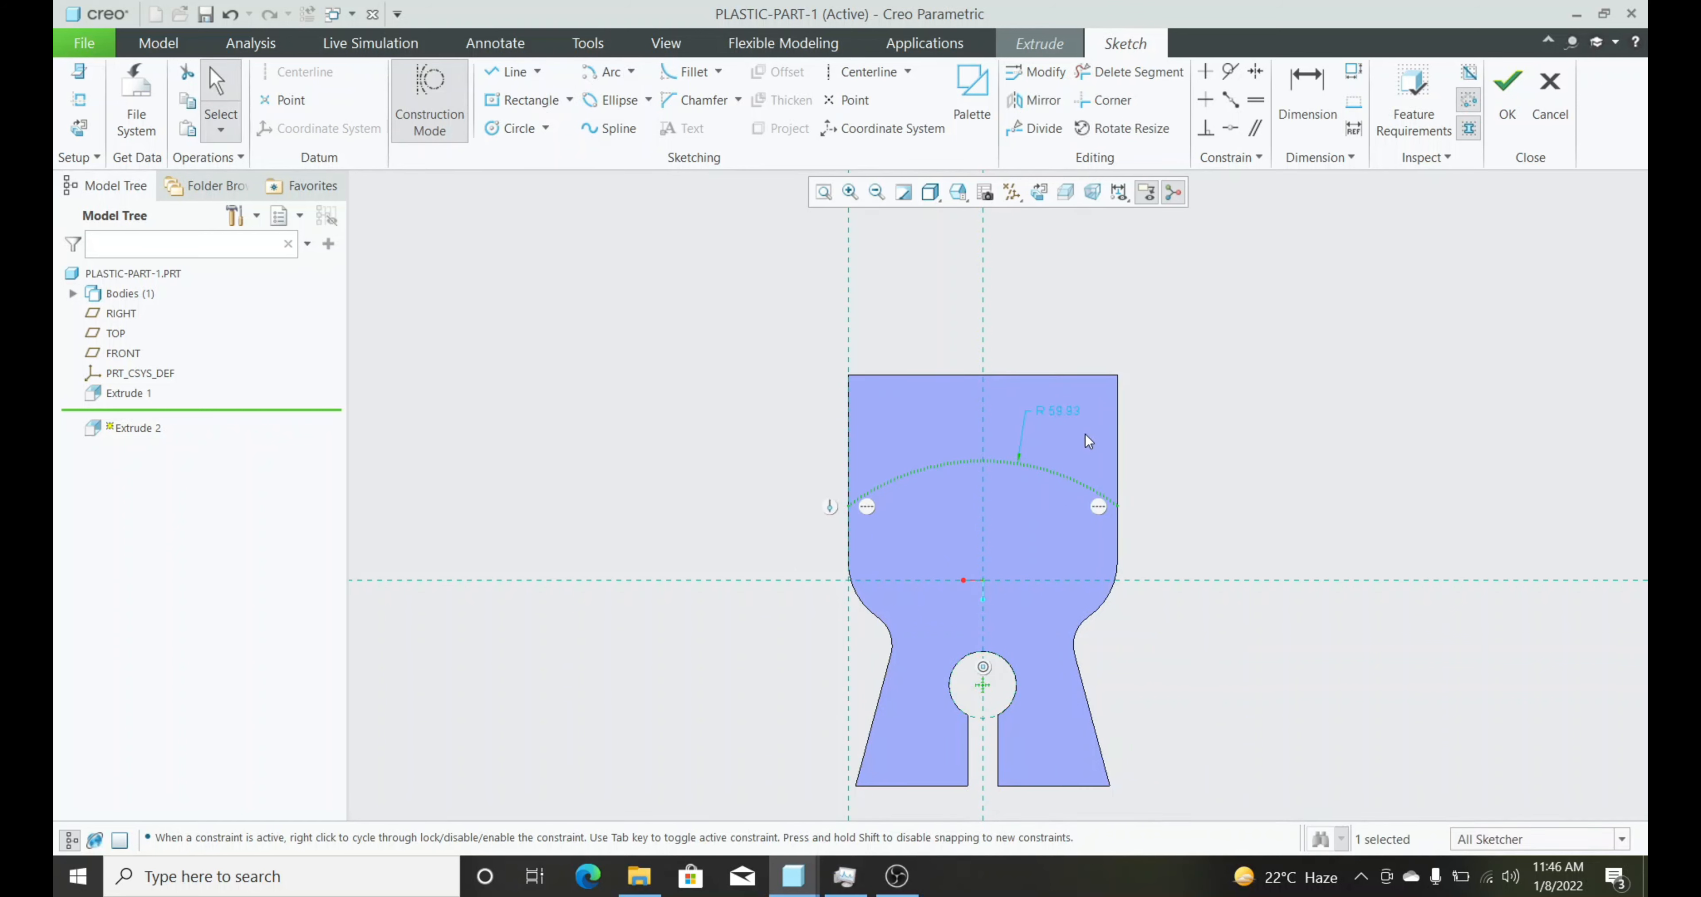
Set the construction arc's radius to 60
{"action": "double_click", "coordinate": [1056, 409]}
{"action": "type", "text": "60"}
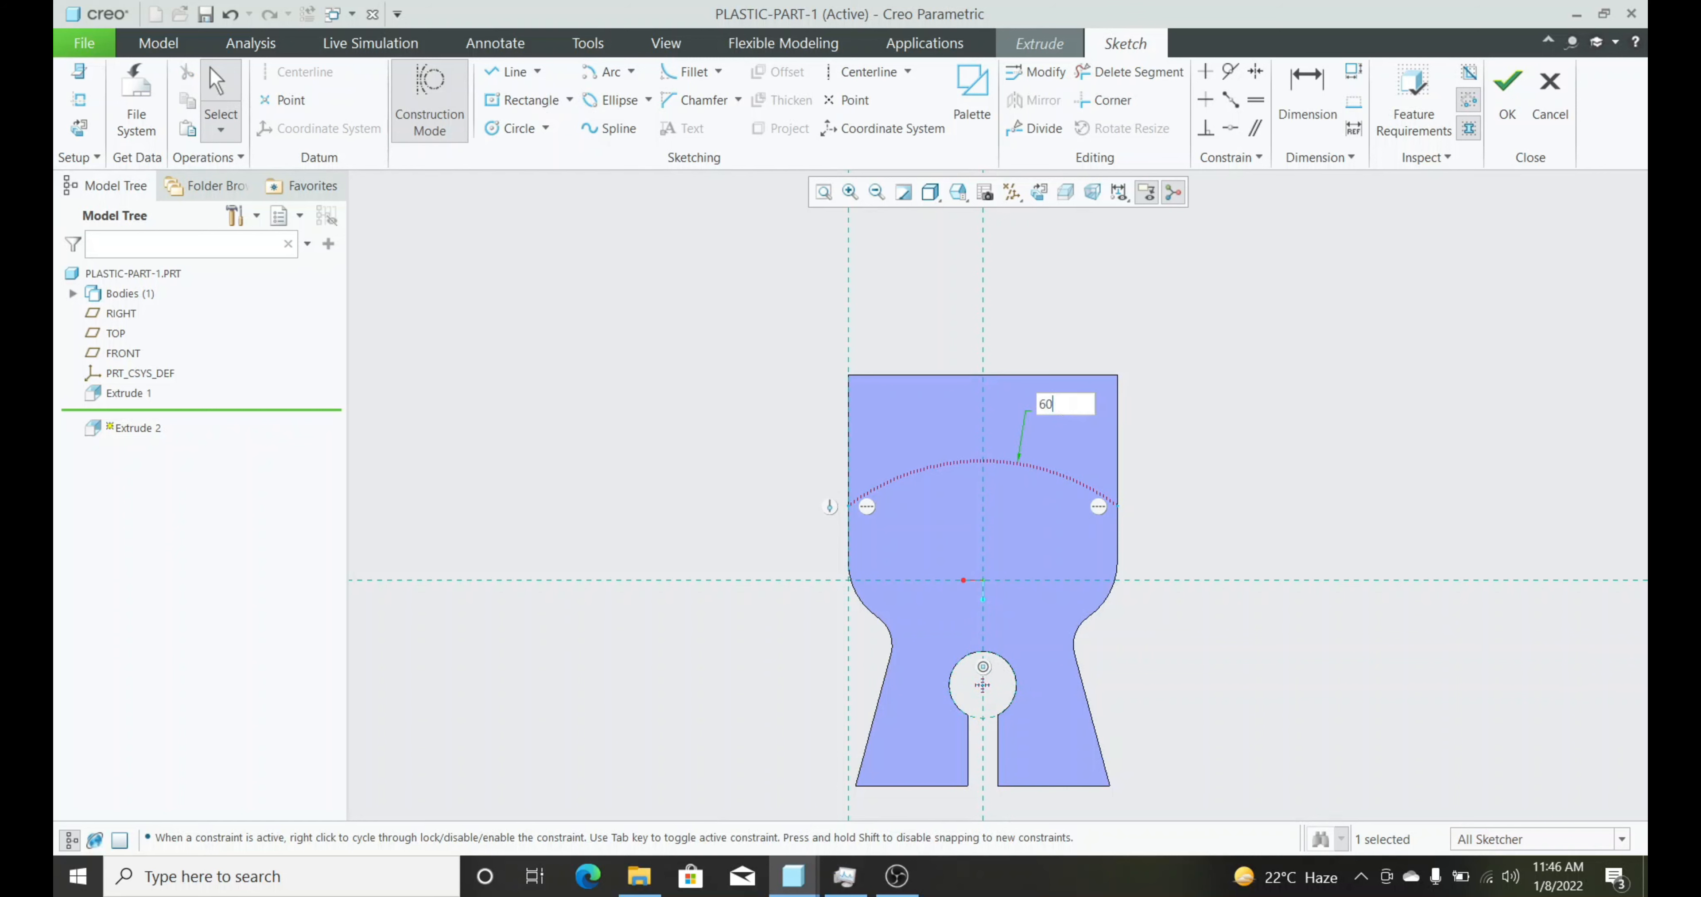
{"action": "key", "text": "Return"}
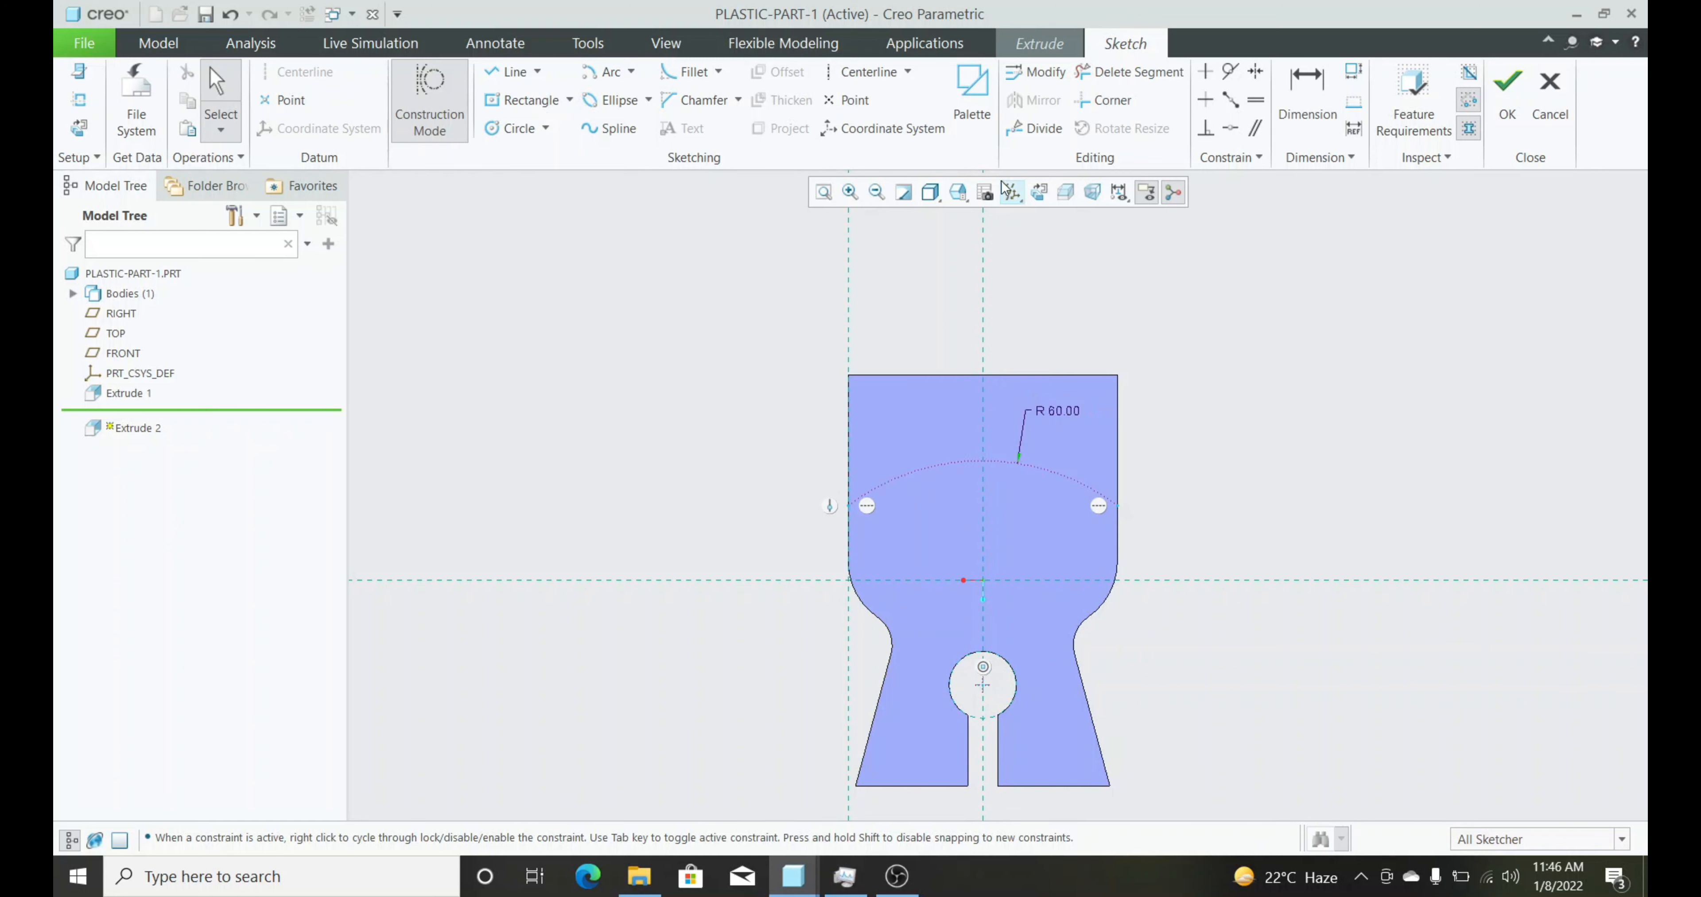
Insert a Racetrack shape from the sketcher palette on the plate's upper part, near its side edge
{"action": "left_click", "coordinate": [972, 93]}
{"action": "left_click", "coordinate": [1416, 619]}
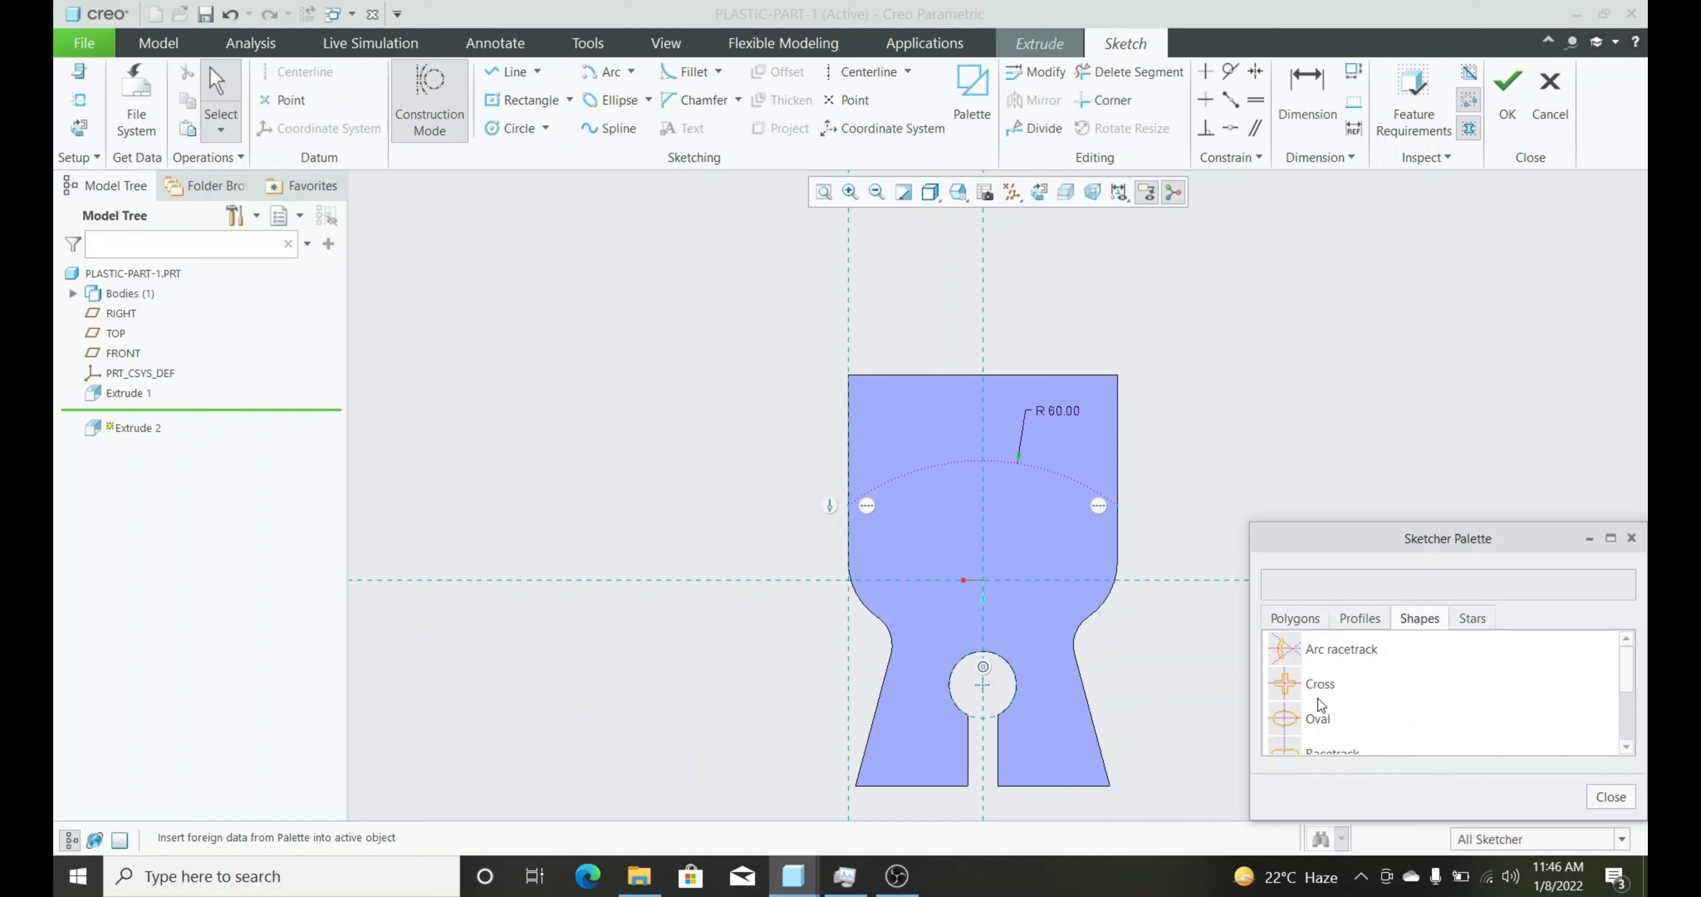
{"action": "scroll", "coordinate": [1312, 726], "scroll_direction": "down", "scroll_amount": 1}
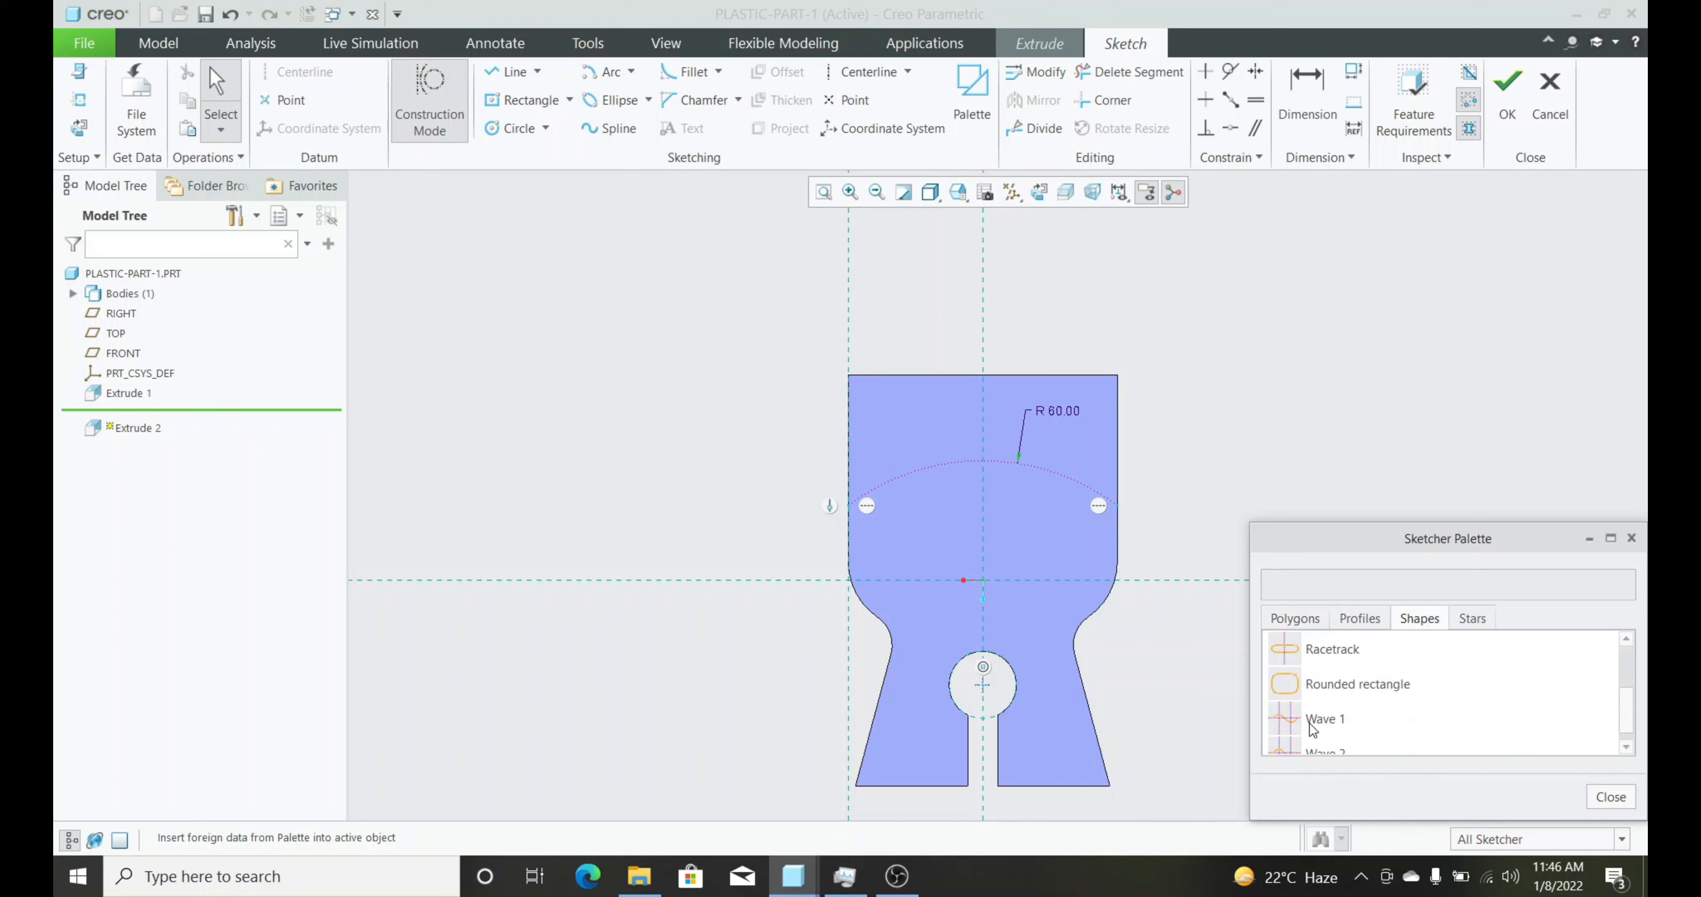
{"action": "double_click", "coordinate": [1323, 650]}
{"action": "left_click", "coordinate": [894, 423]}
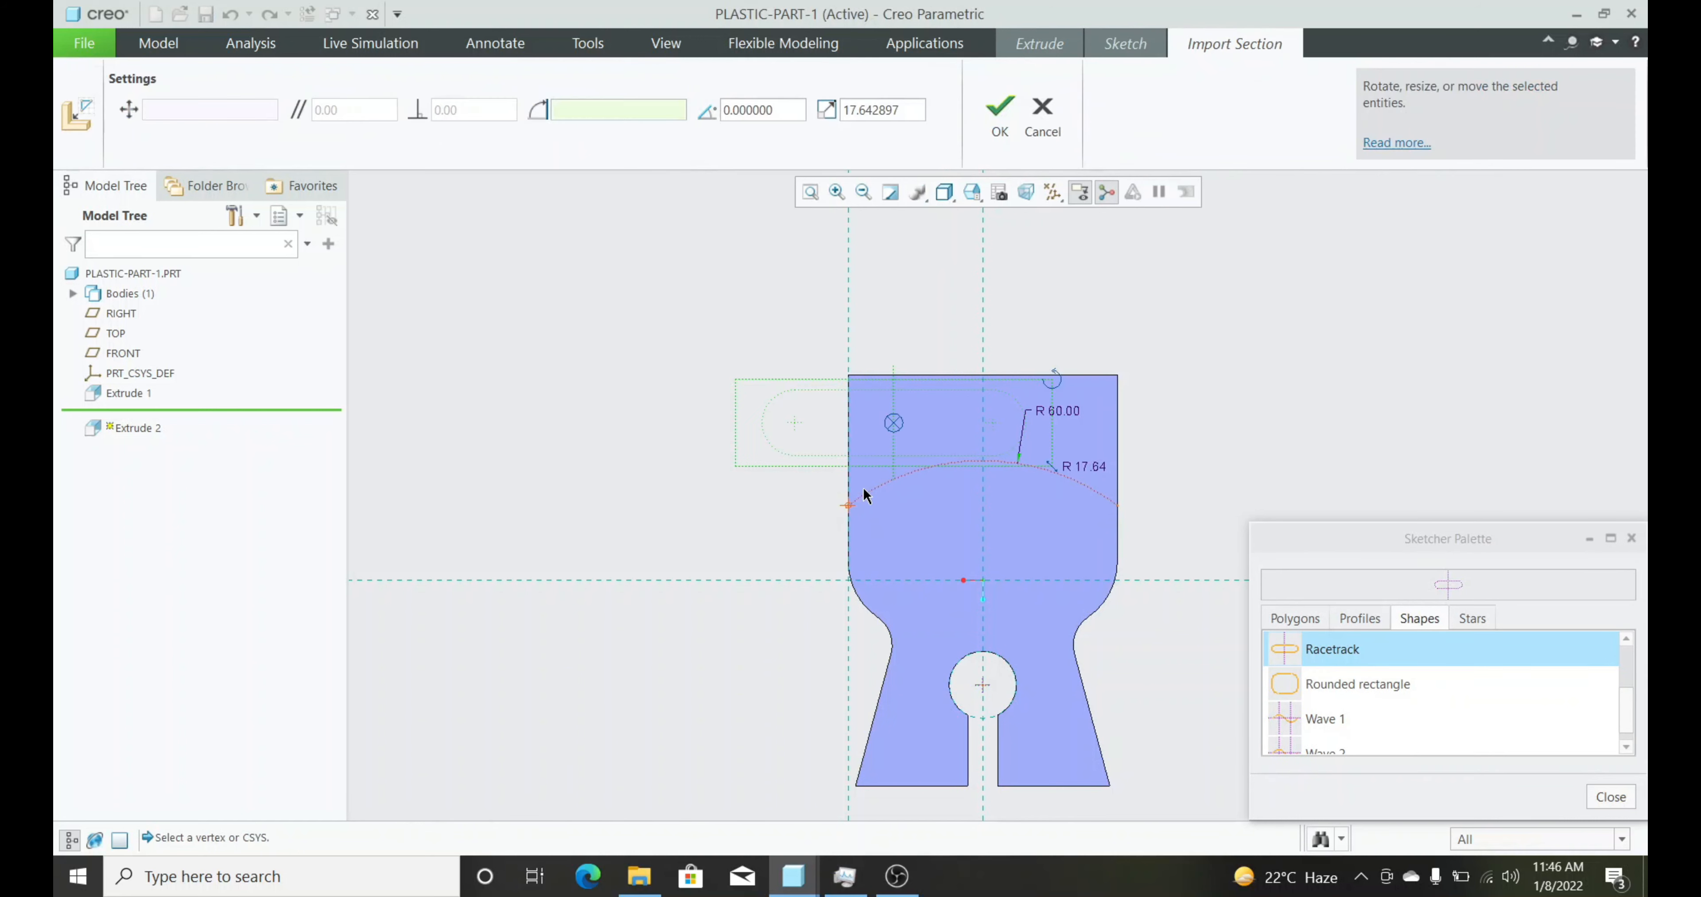
Rotate the imported racetrack to 90 degrees, accept its placement, and close the shape palette
{"action": "double_click", "coordinate": [756, 109]}
{"action": "type", "text": "90"}
{"action": "key", "text": "Return"}
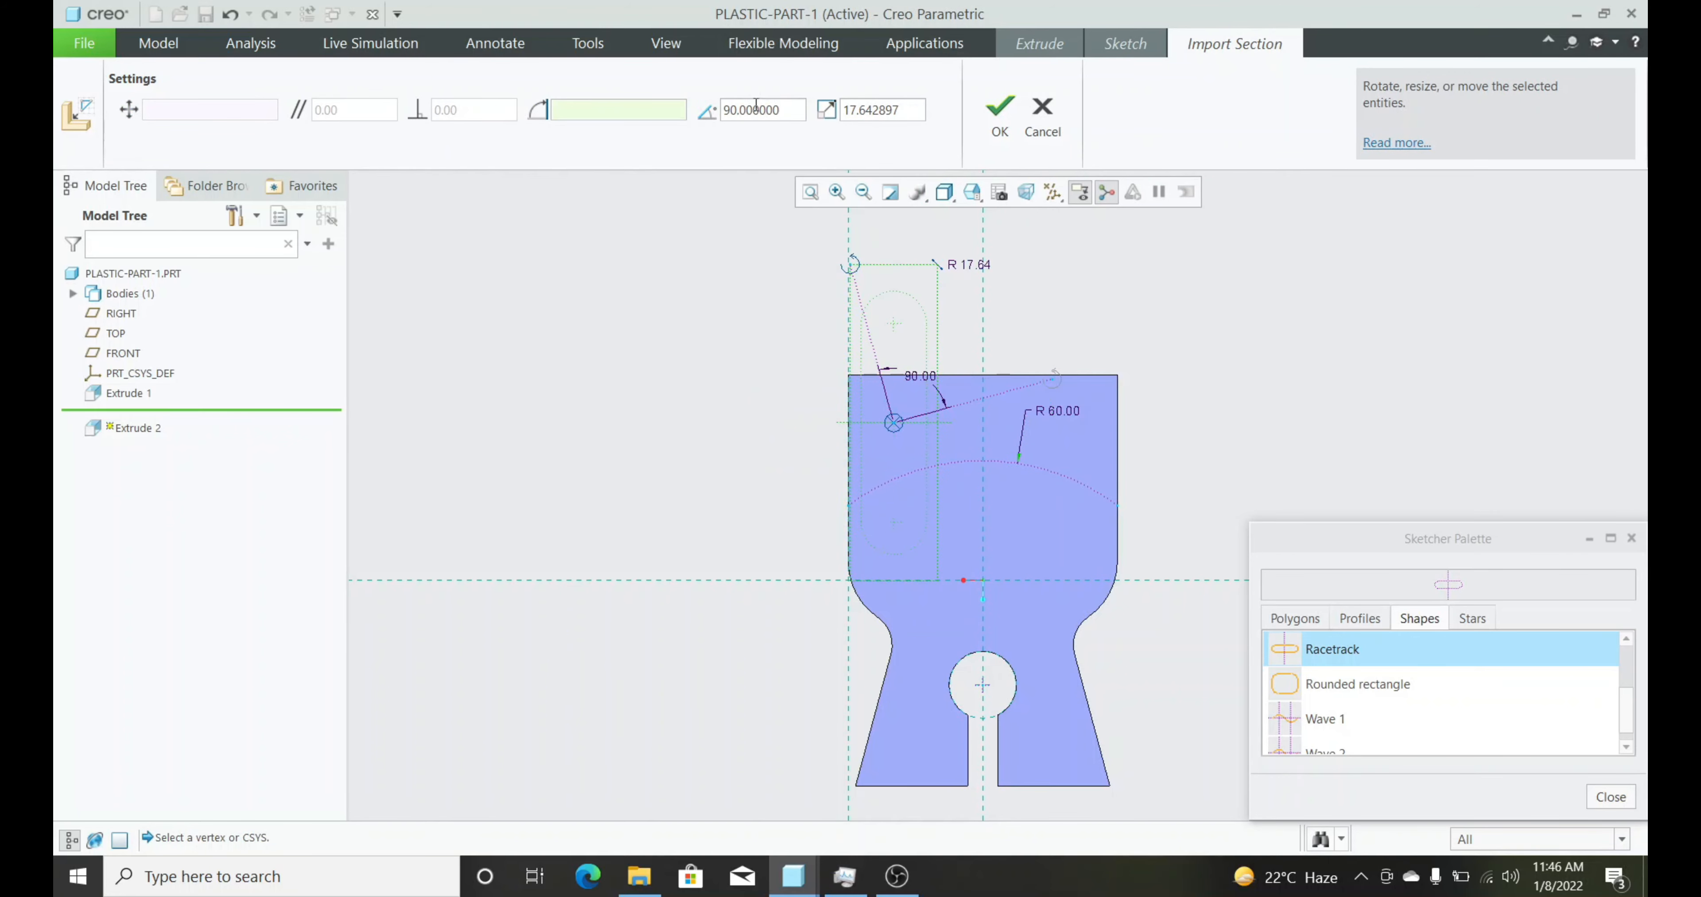
{"action": "left_click", "coordinate": [1000, 129]}
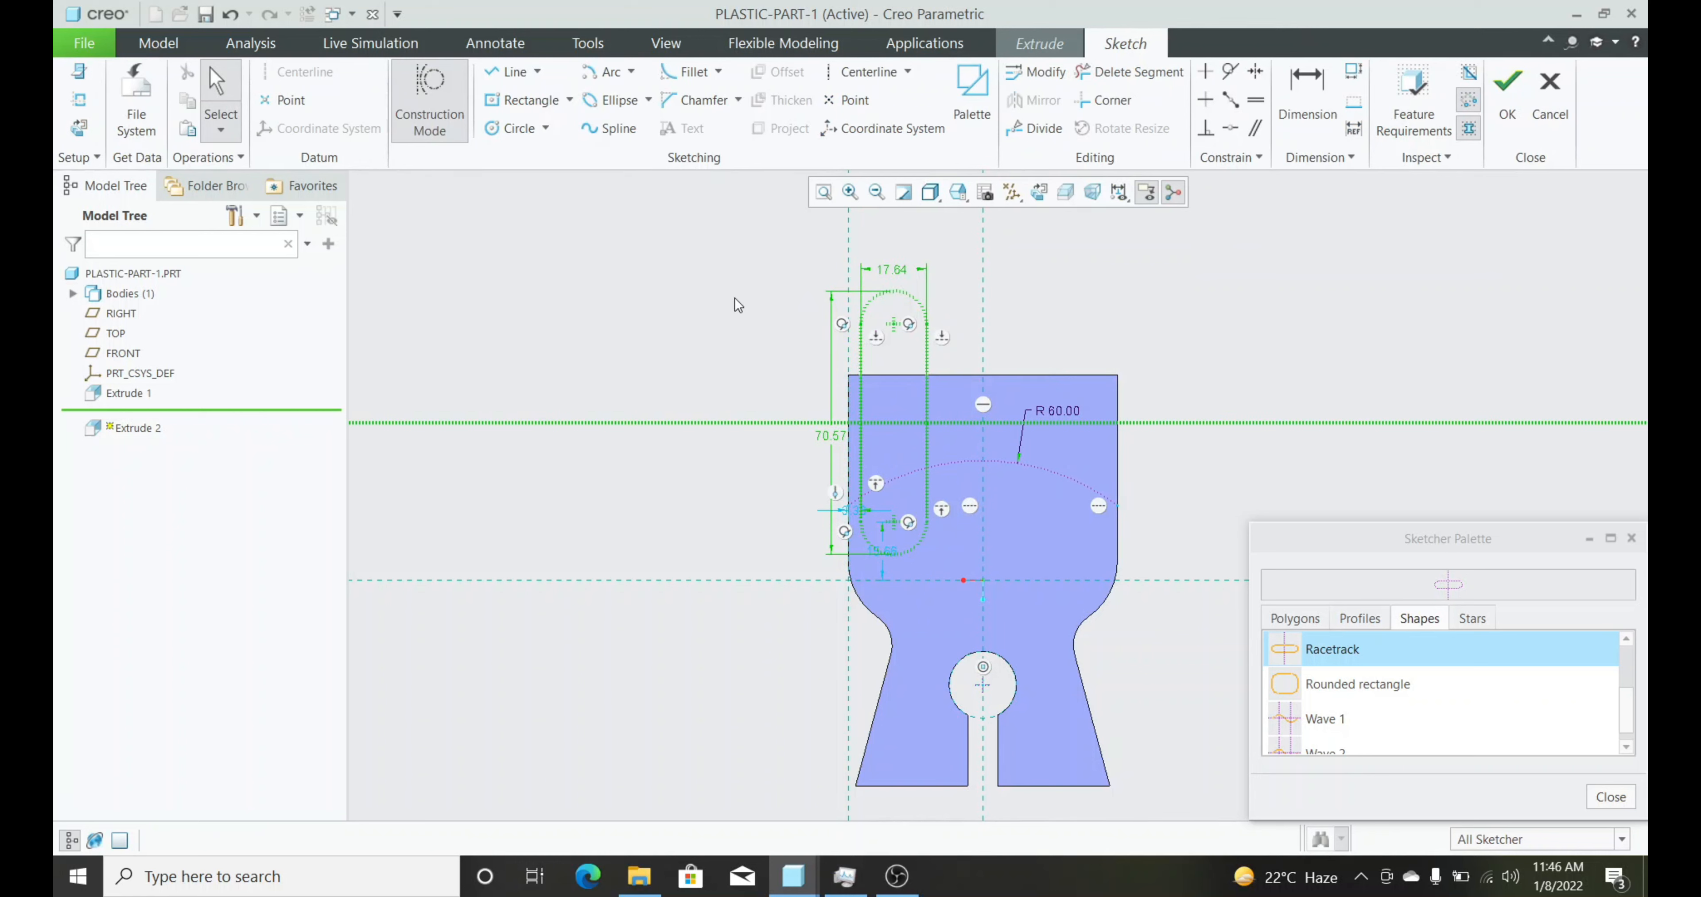
{"action": "left_click", "coordinate": [1631, 537]}
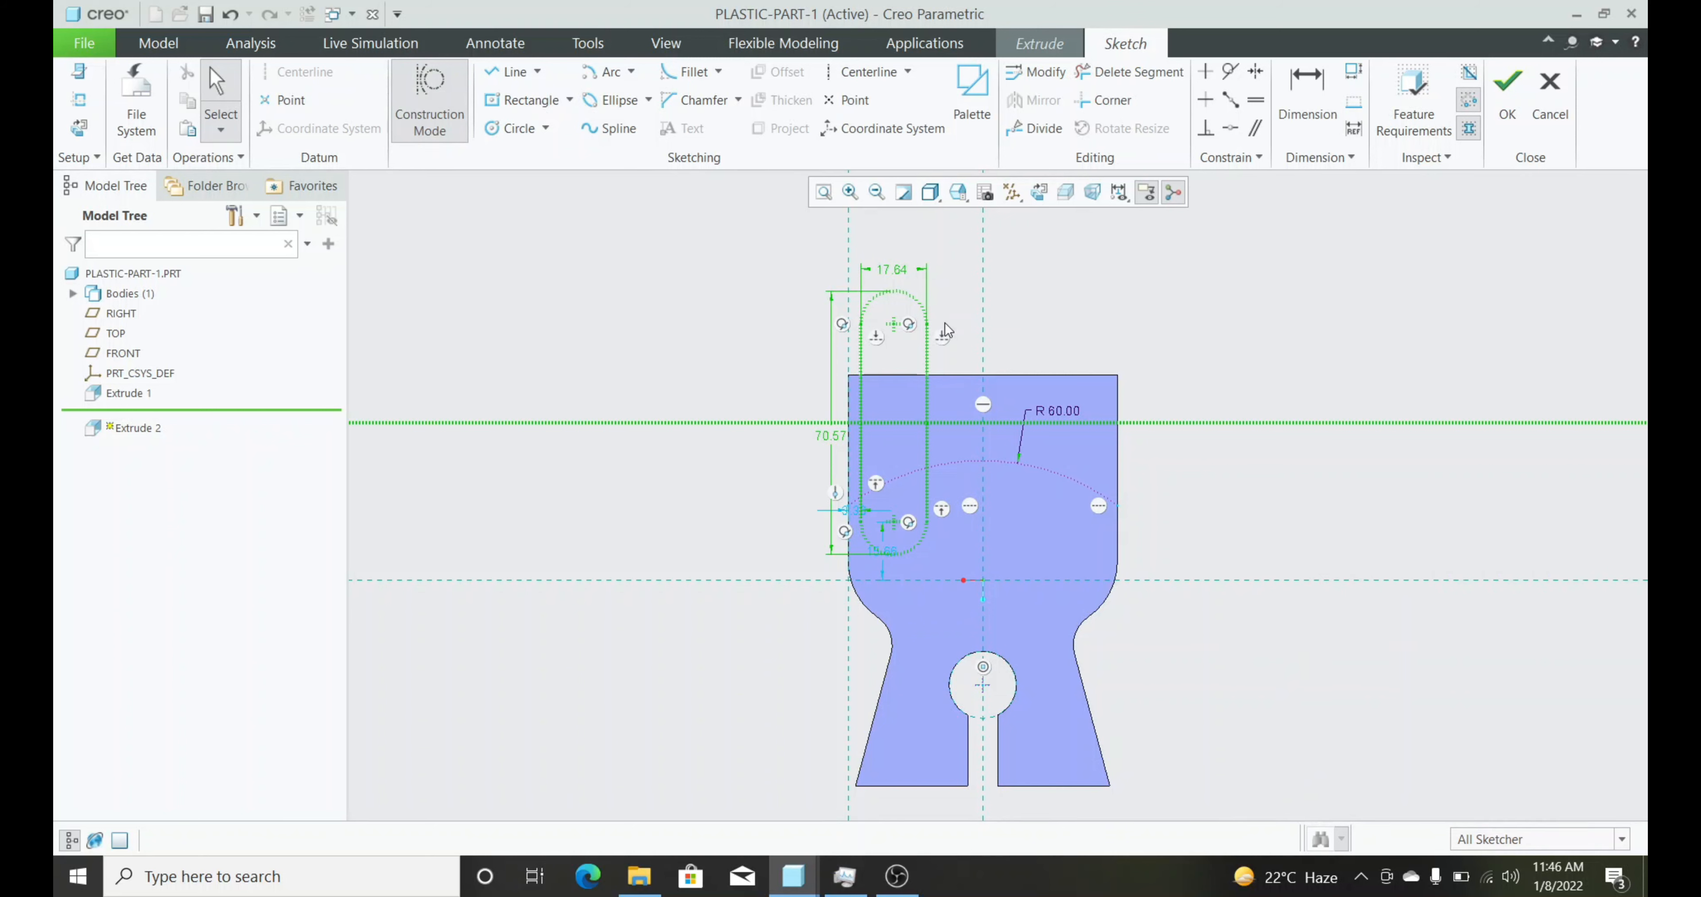
Convert the whole racetrack from construction to solid sketch geometry
{"action": "mouse_move", "coordinate": [832, 254]}
{"action": "left_mouse_down"}
{"action": "mouse_move", "coordinate": [896, 470]}
{"action": "mouse_move", "coordinate": [947, 566]}
{"action": "left_mouse_up"}
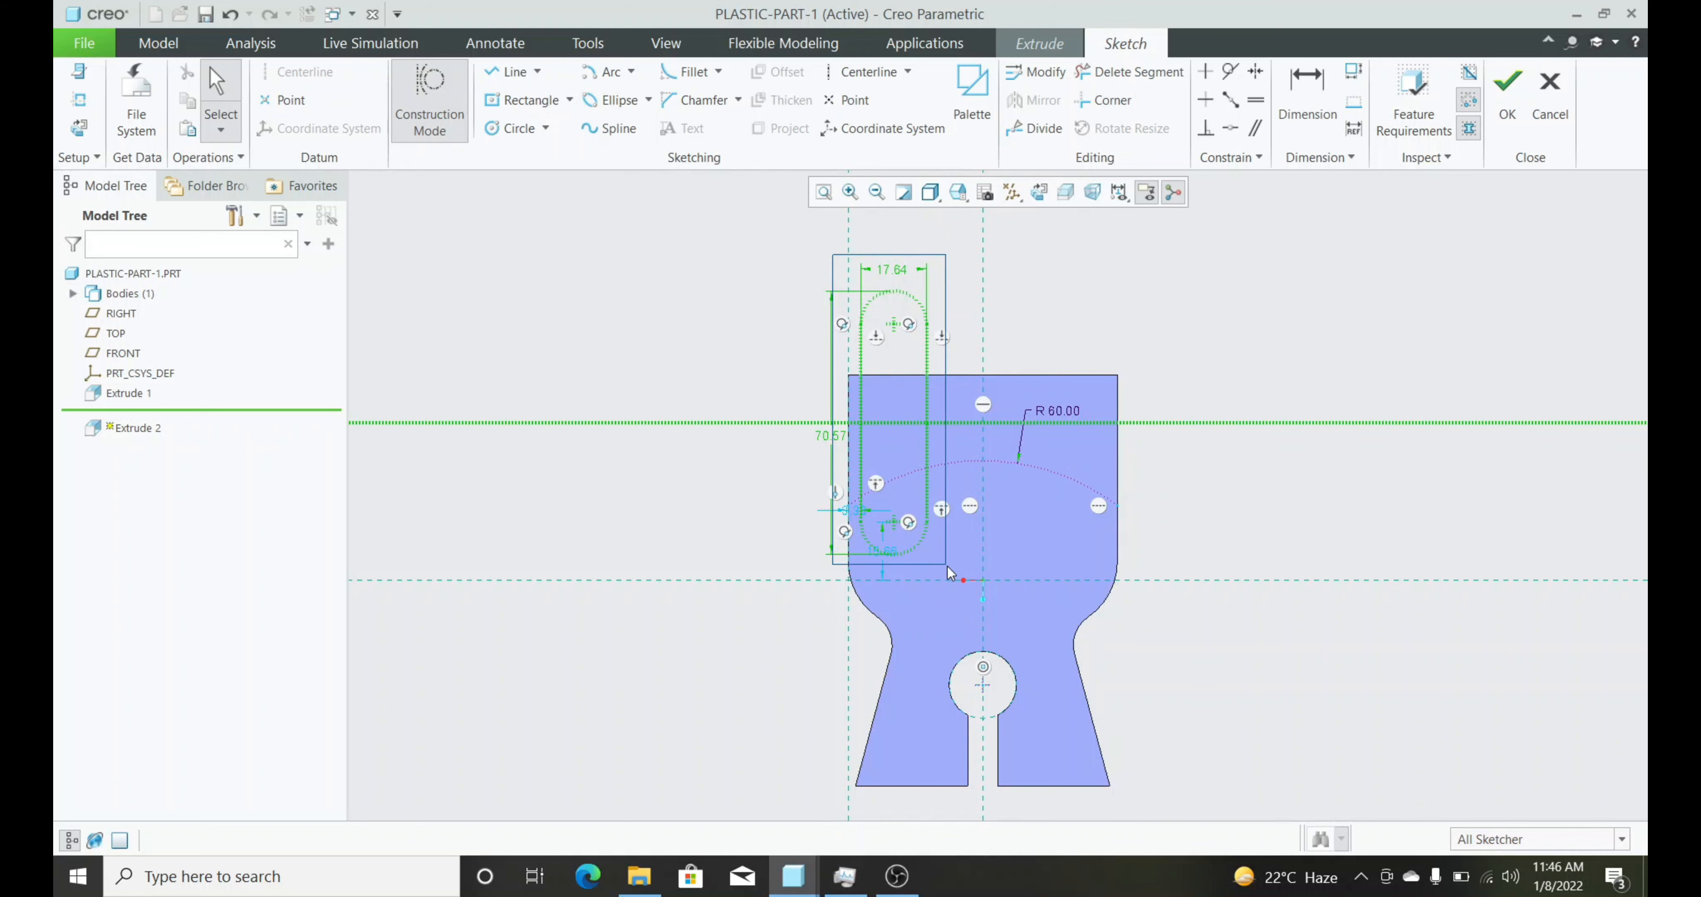
{"action": "right_click", "coordinate": [737, 499]}
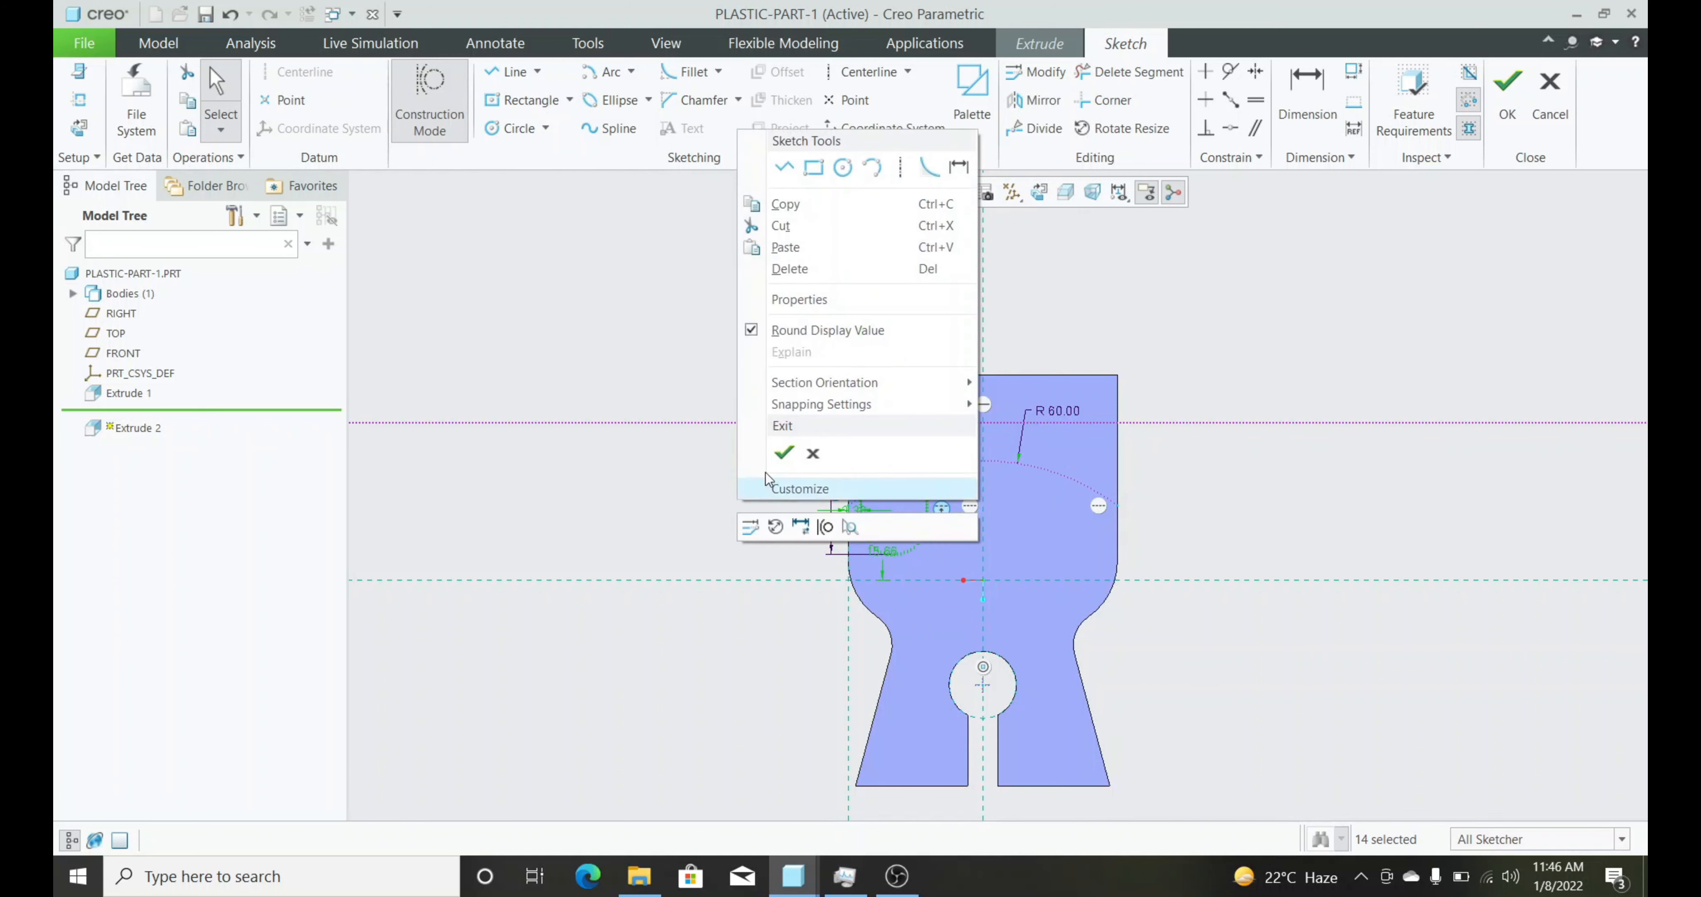
{"action": "left_click", "coordinate": [826, 530]}
{"action": "scroll", "coordinate": [1228, 550], "scroll_direction": "up", "scroll_amount": 2}
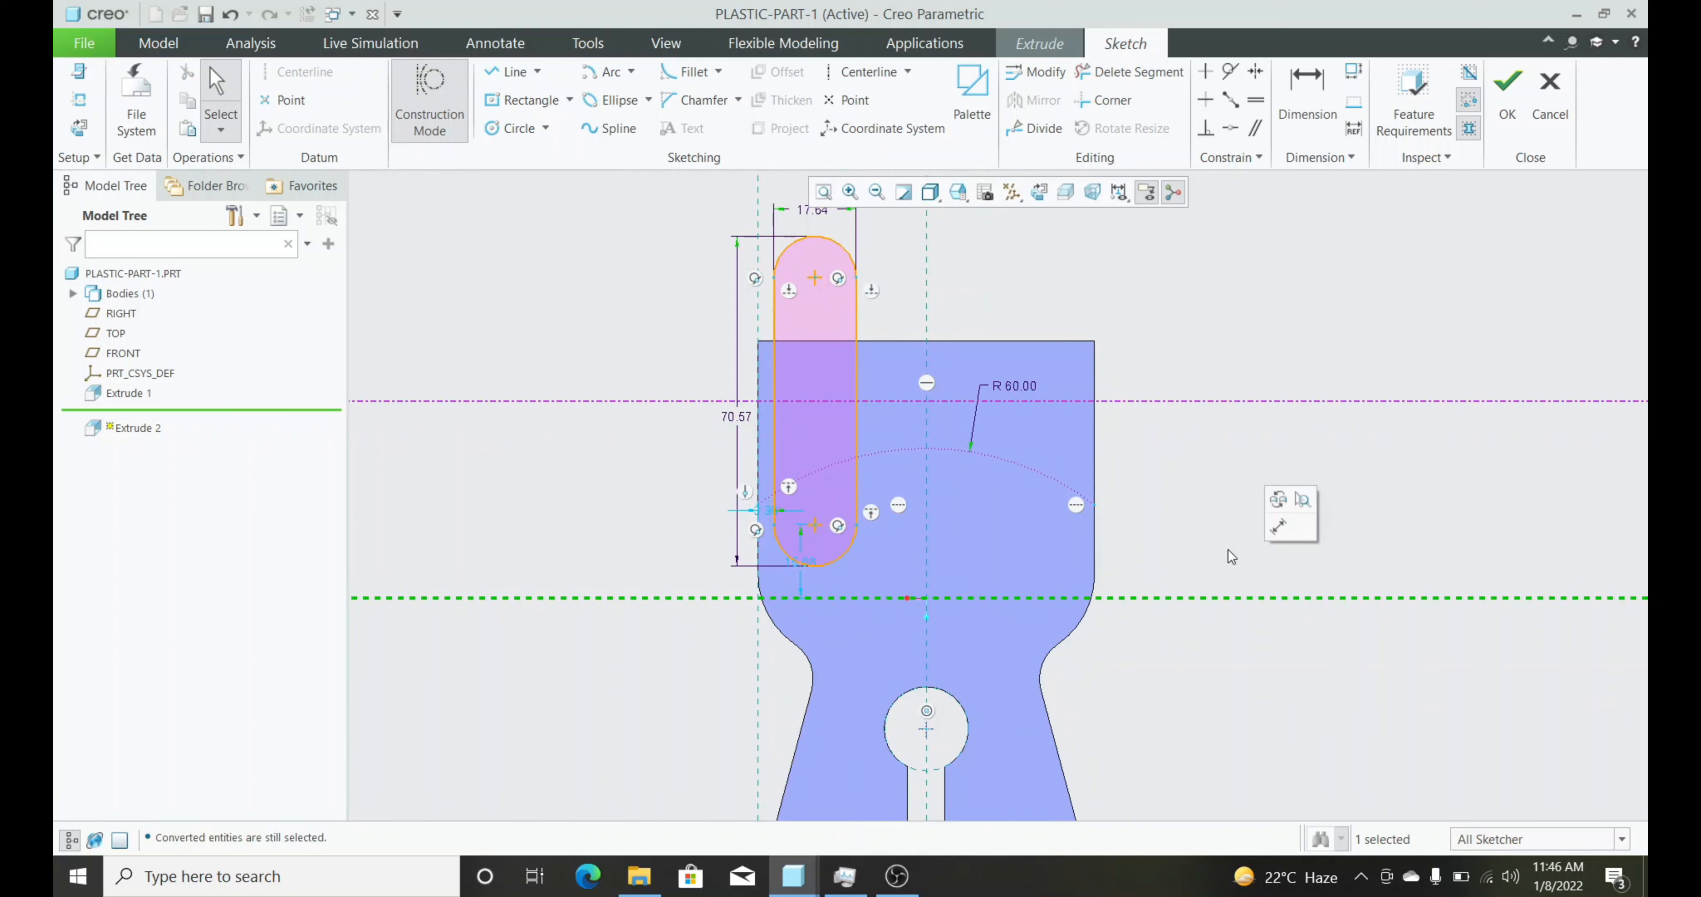
{"action": "left_click", "coordinate": [1211, 560]}
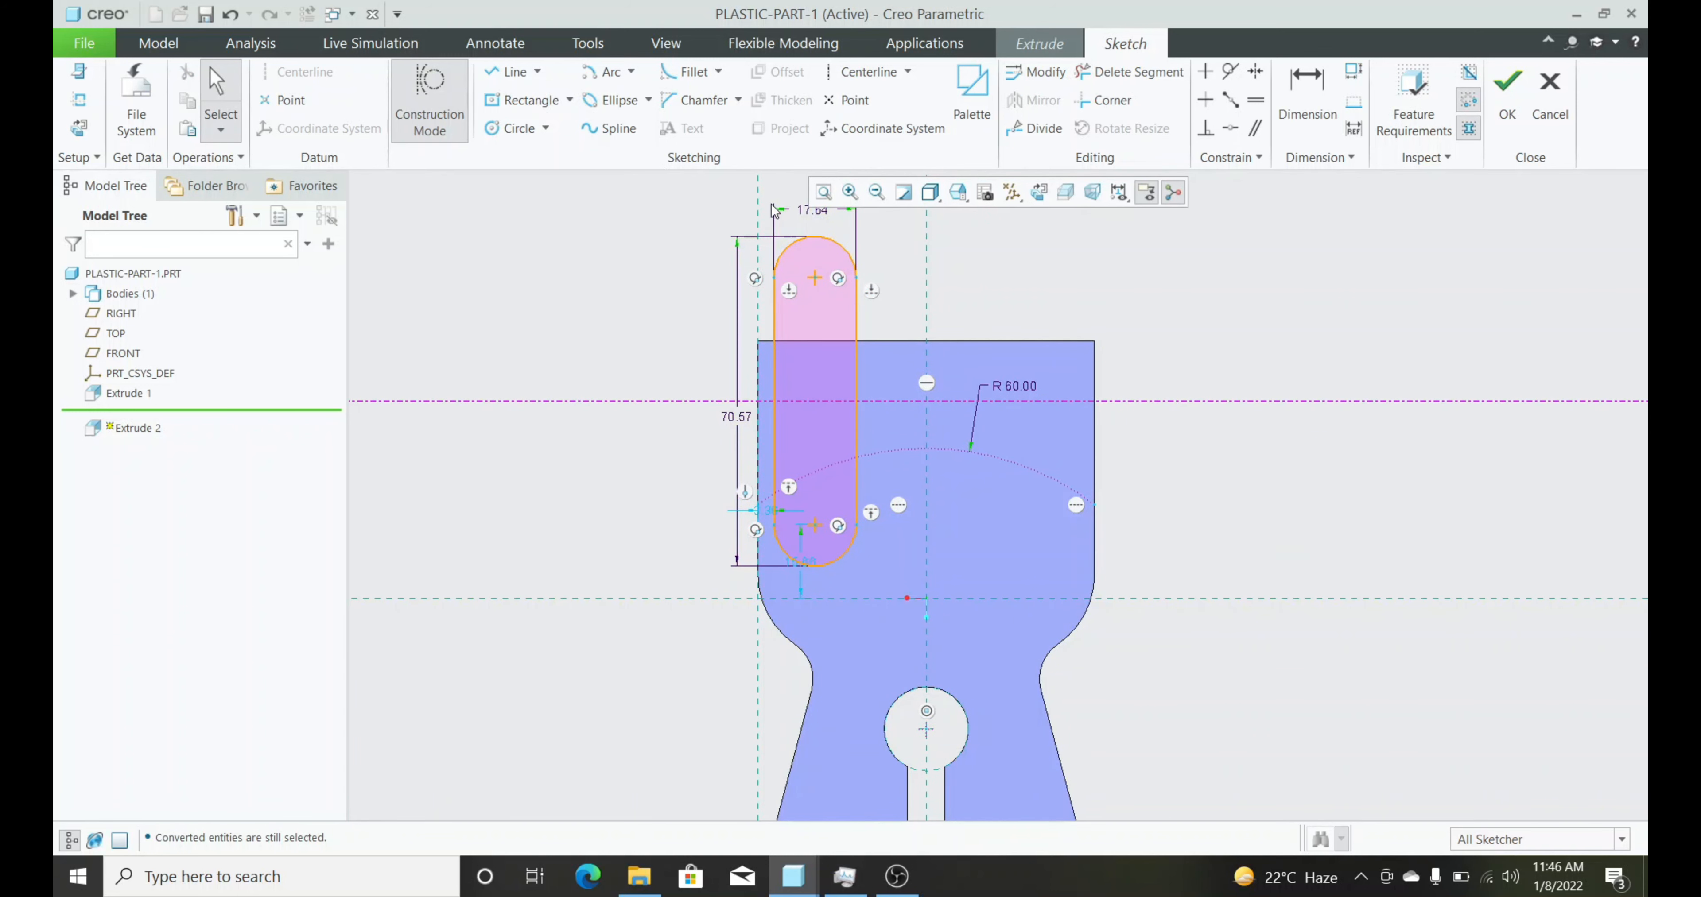
Set the racetrack's width to 4 and its overall length to 24
{"action": "double_click", "coordinate": [802, 209]}
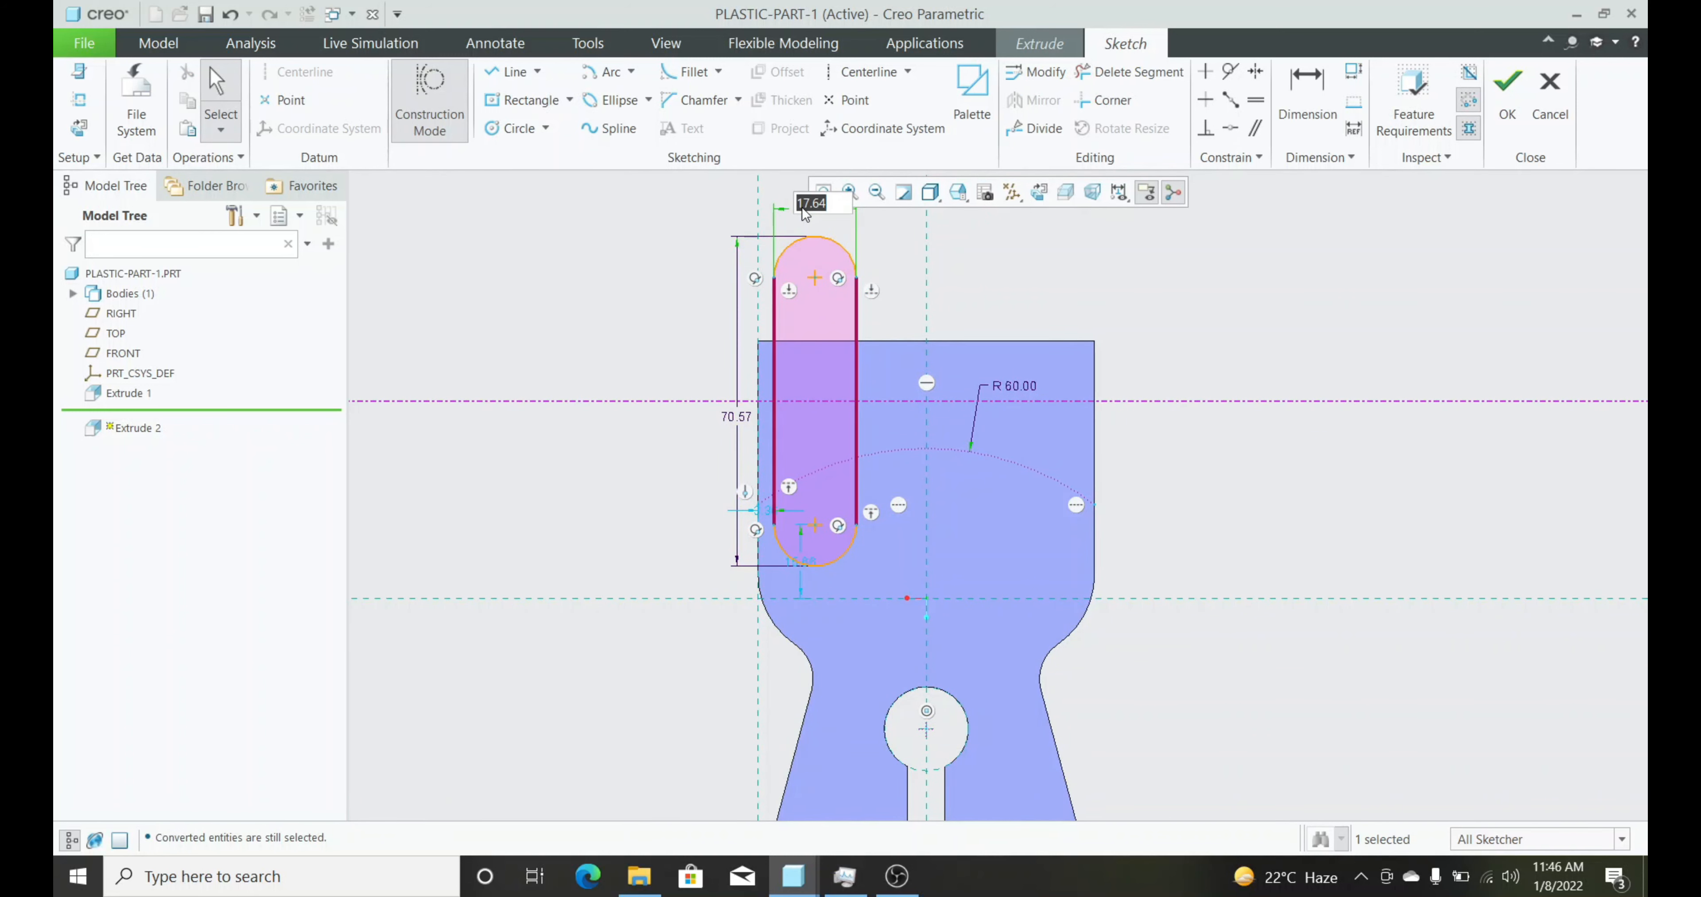
{"action": "type", "text": "4"}
{"action": "key", "text": "Return"}
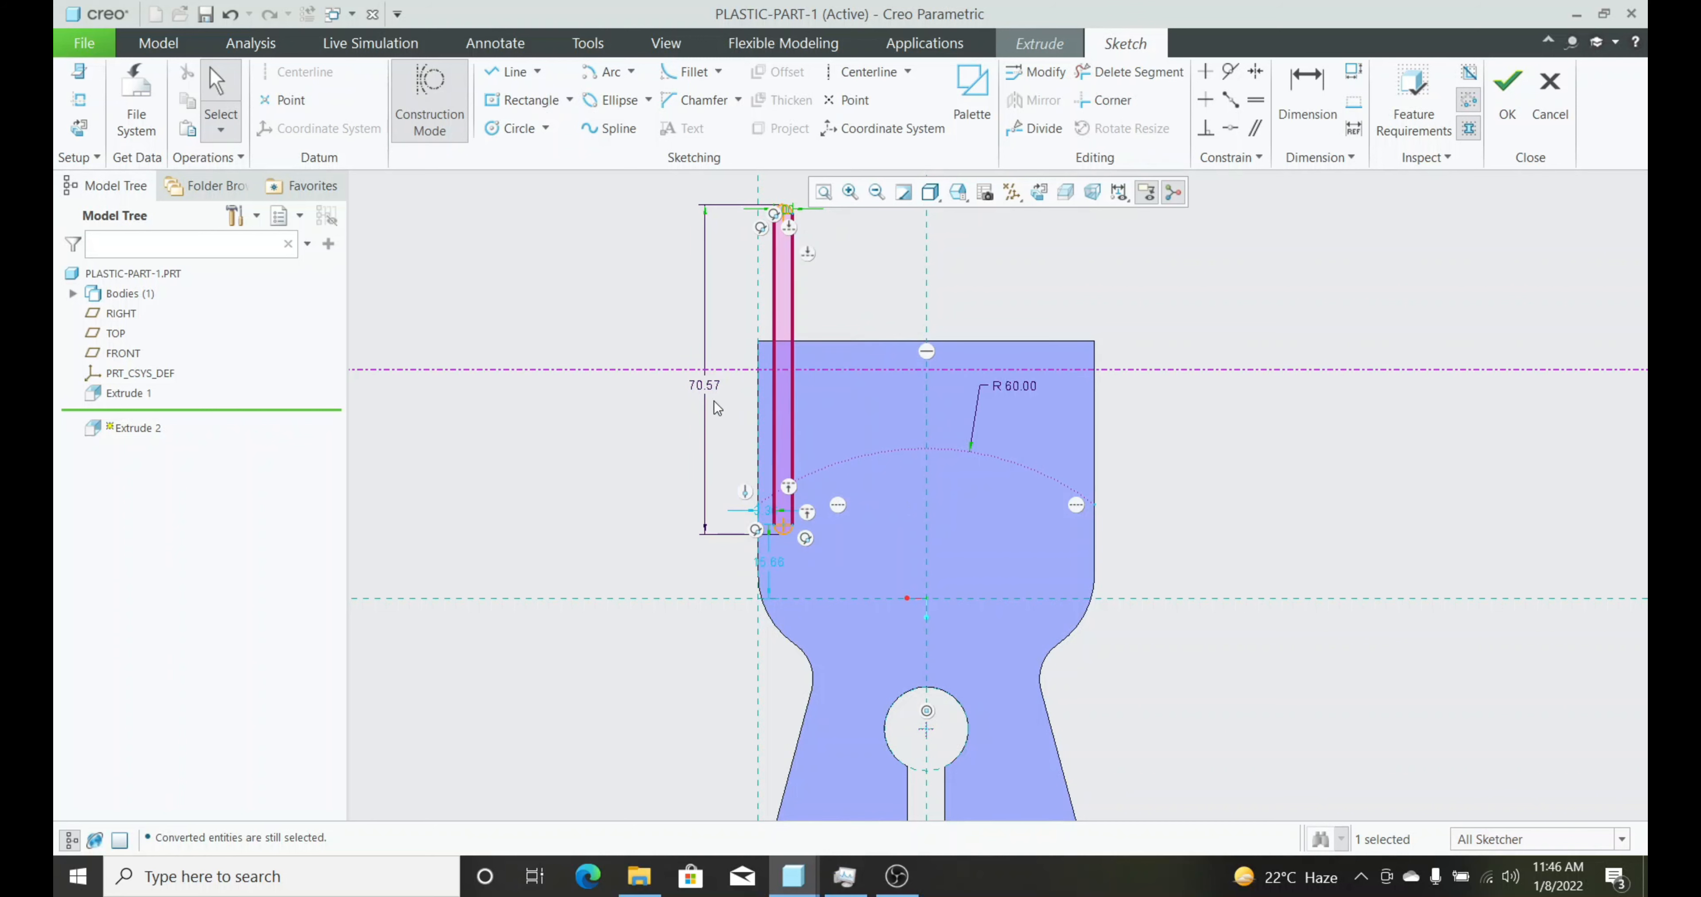
{"action": "double_click", "coordinate": [706, 386]}
{"action": "type", "text": "2"}
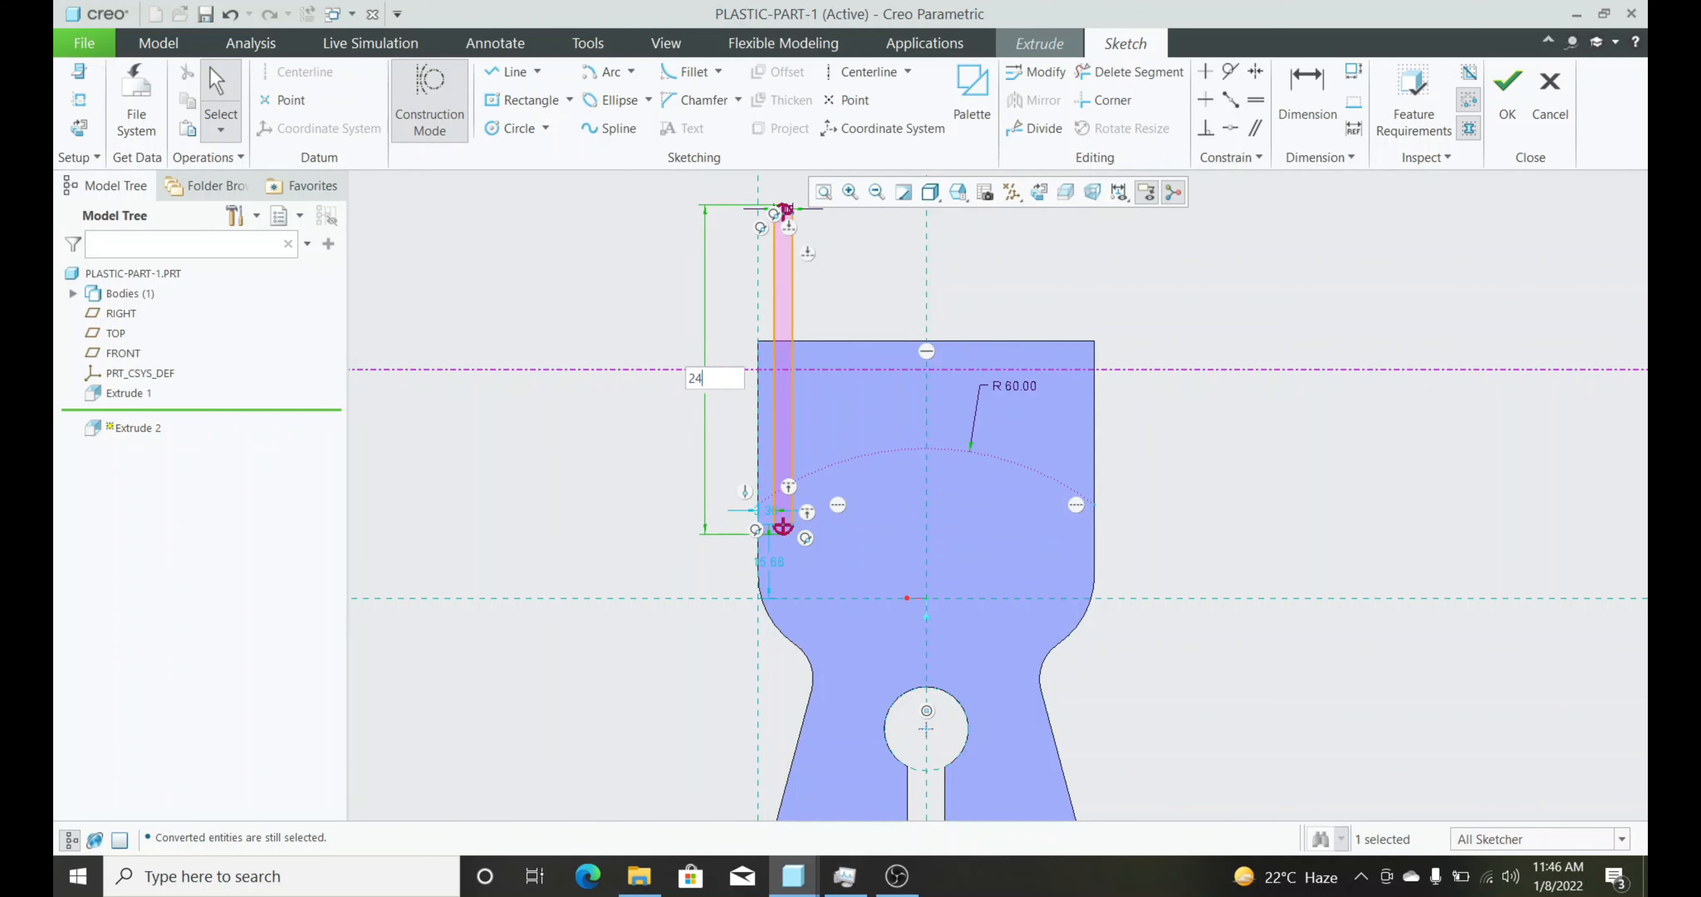
{"action": "type", "text": "4"}
{"action": "key", "text": "Return"}
Constrain the centre of the racetrack's lower rounded end to lie on the construction arc
{"action": "scroll", "coordinate": [780, 536], "scroll_direction": "down", "scroll_amount": 4}
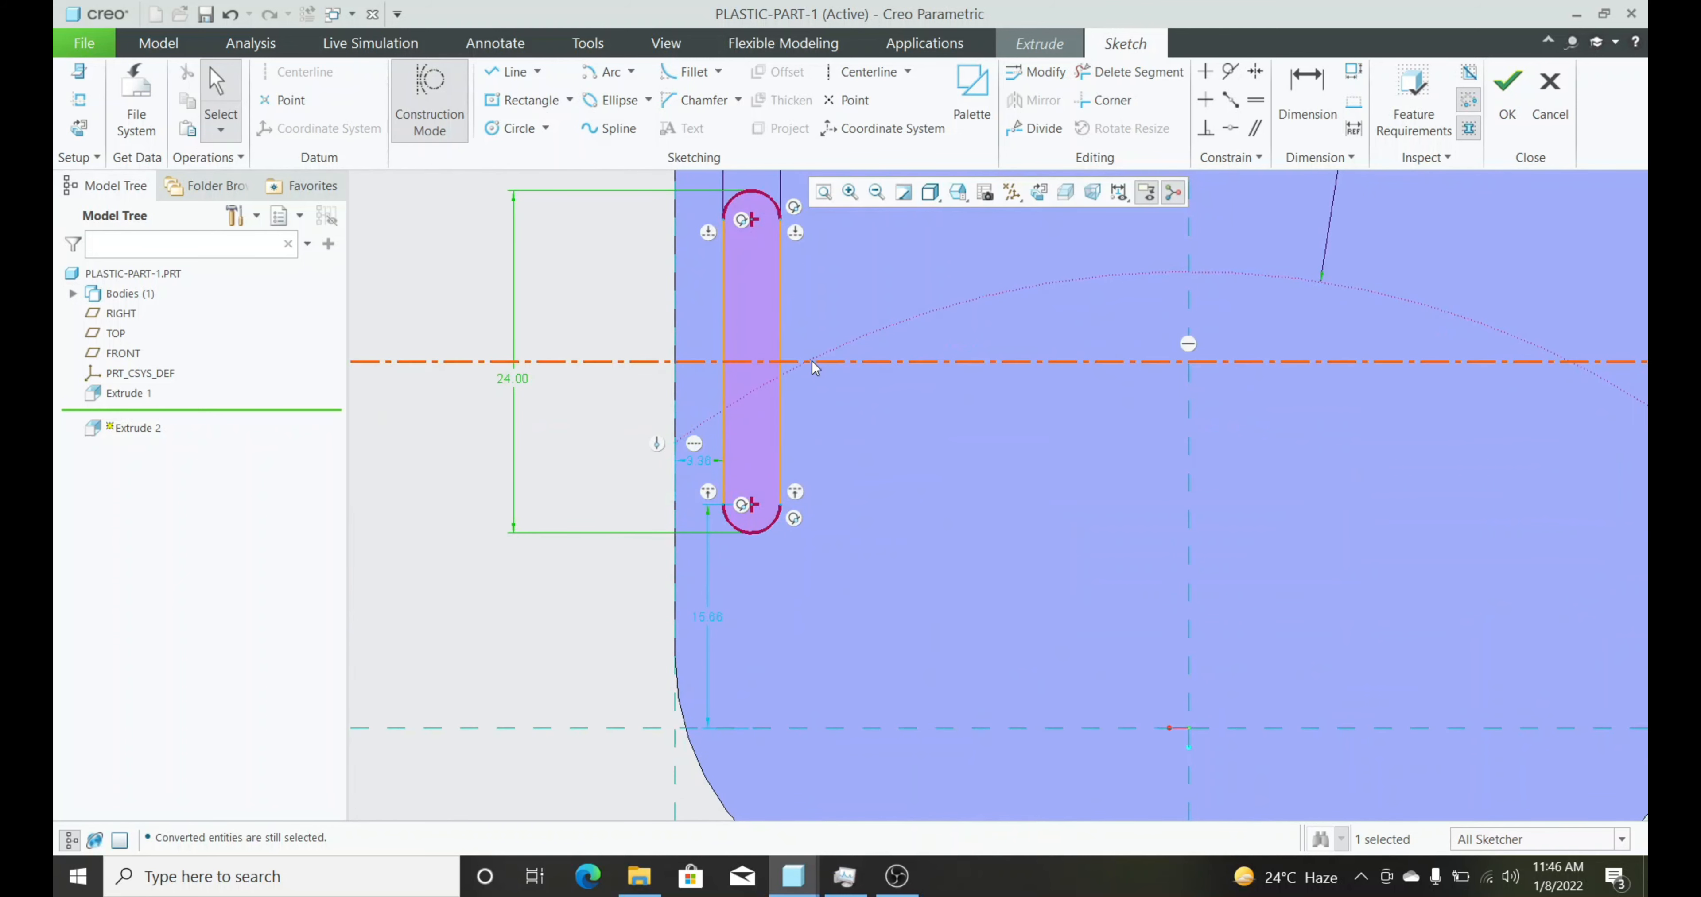
{"action": "left_click", "coordinate": [1230, 127]}
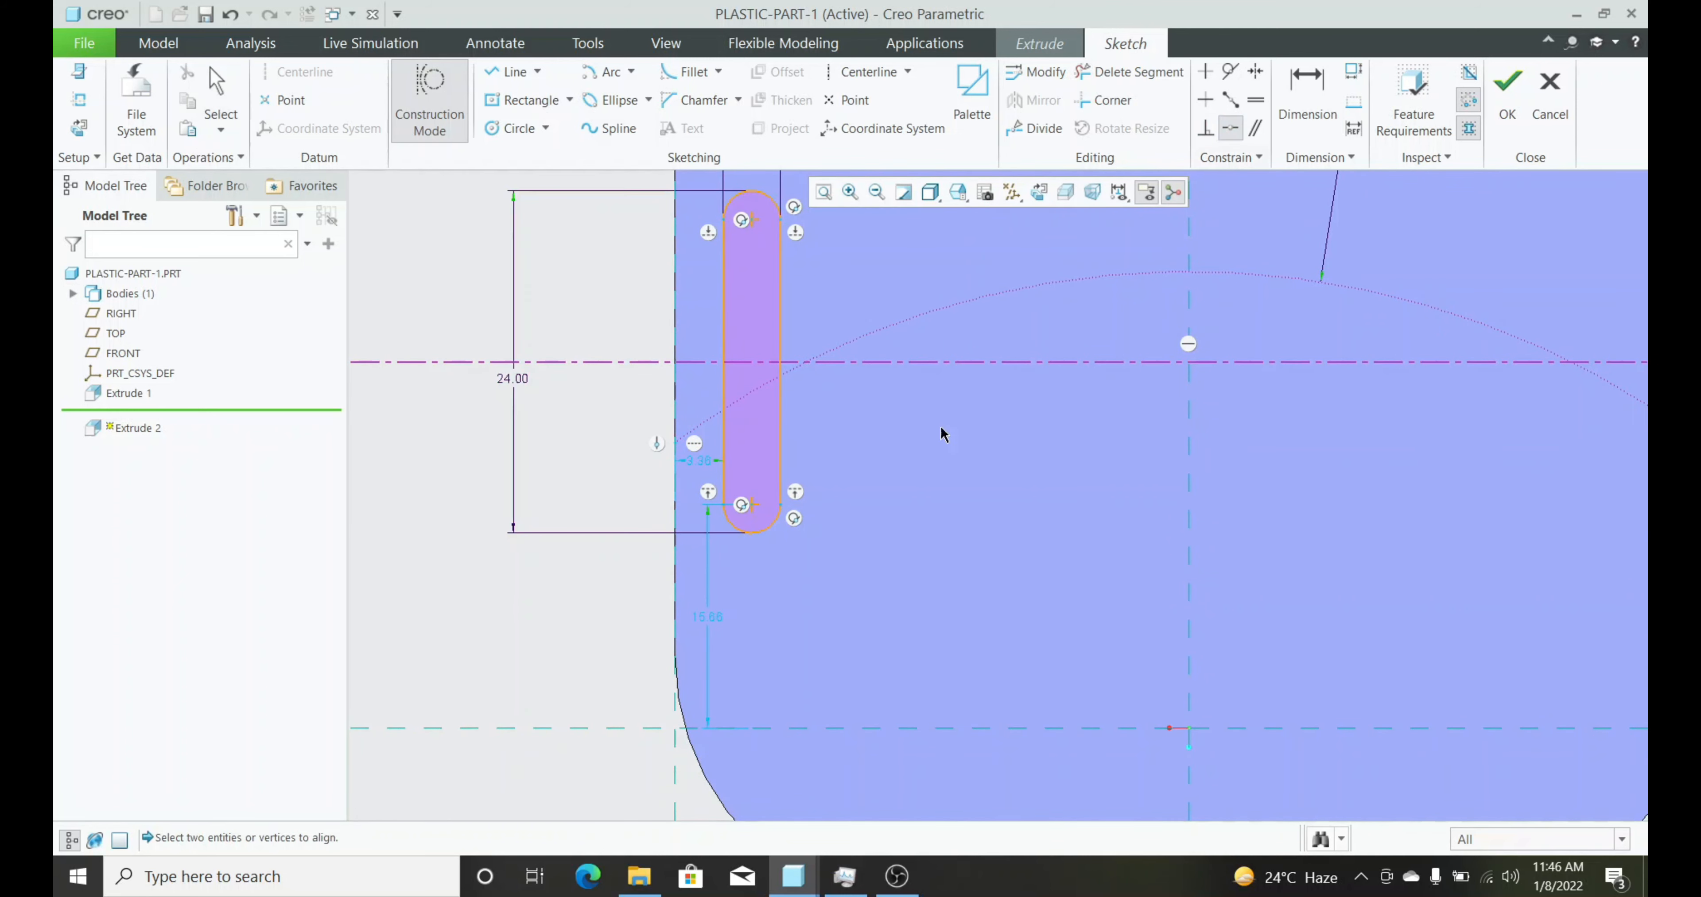
{"action": "left_click", "coordinate": [752, 503]}
{"action": "left_click", "coordinate": [841, 344]}
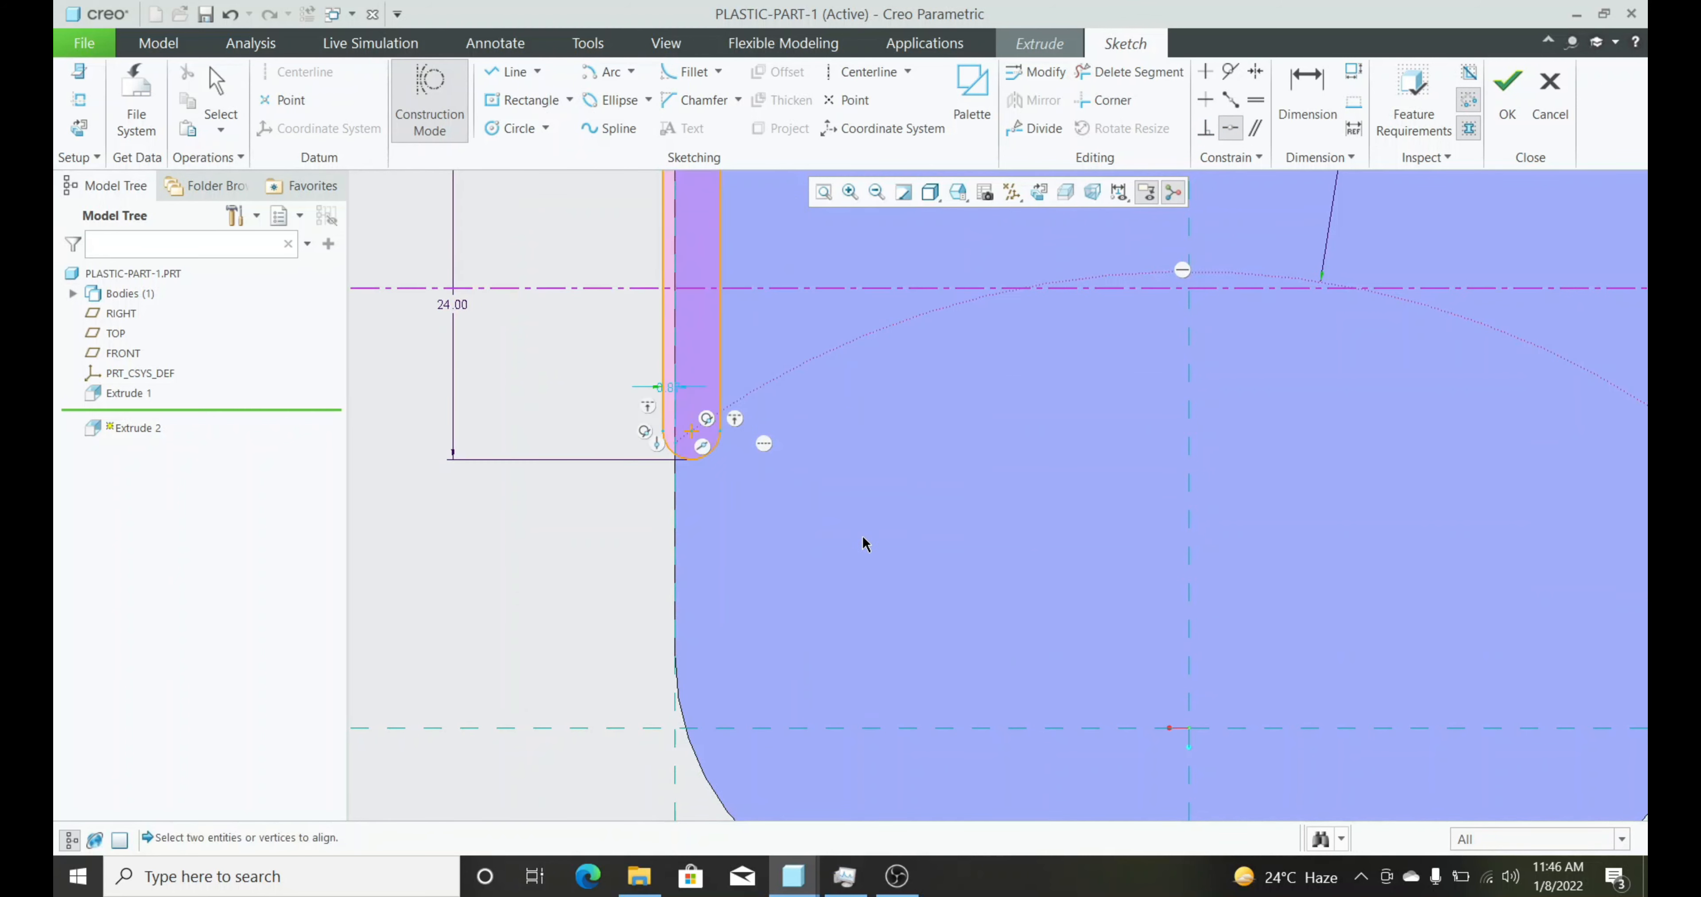
{"action": "scroll", "coordinate": [864, 549], "scroll_direction": "up", "scroll_amount": 1}
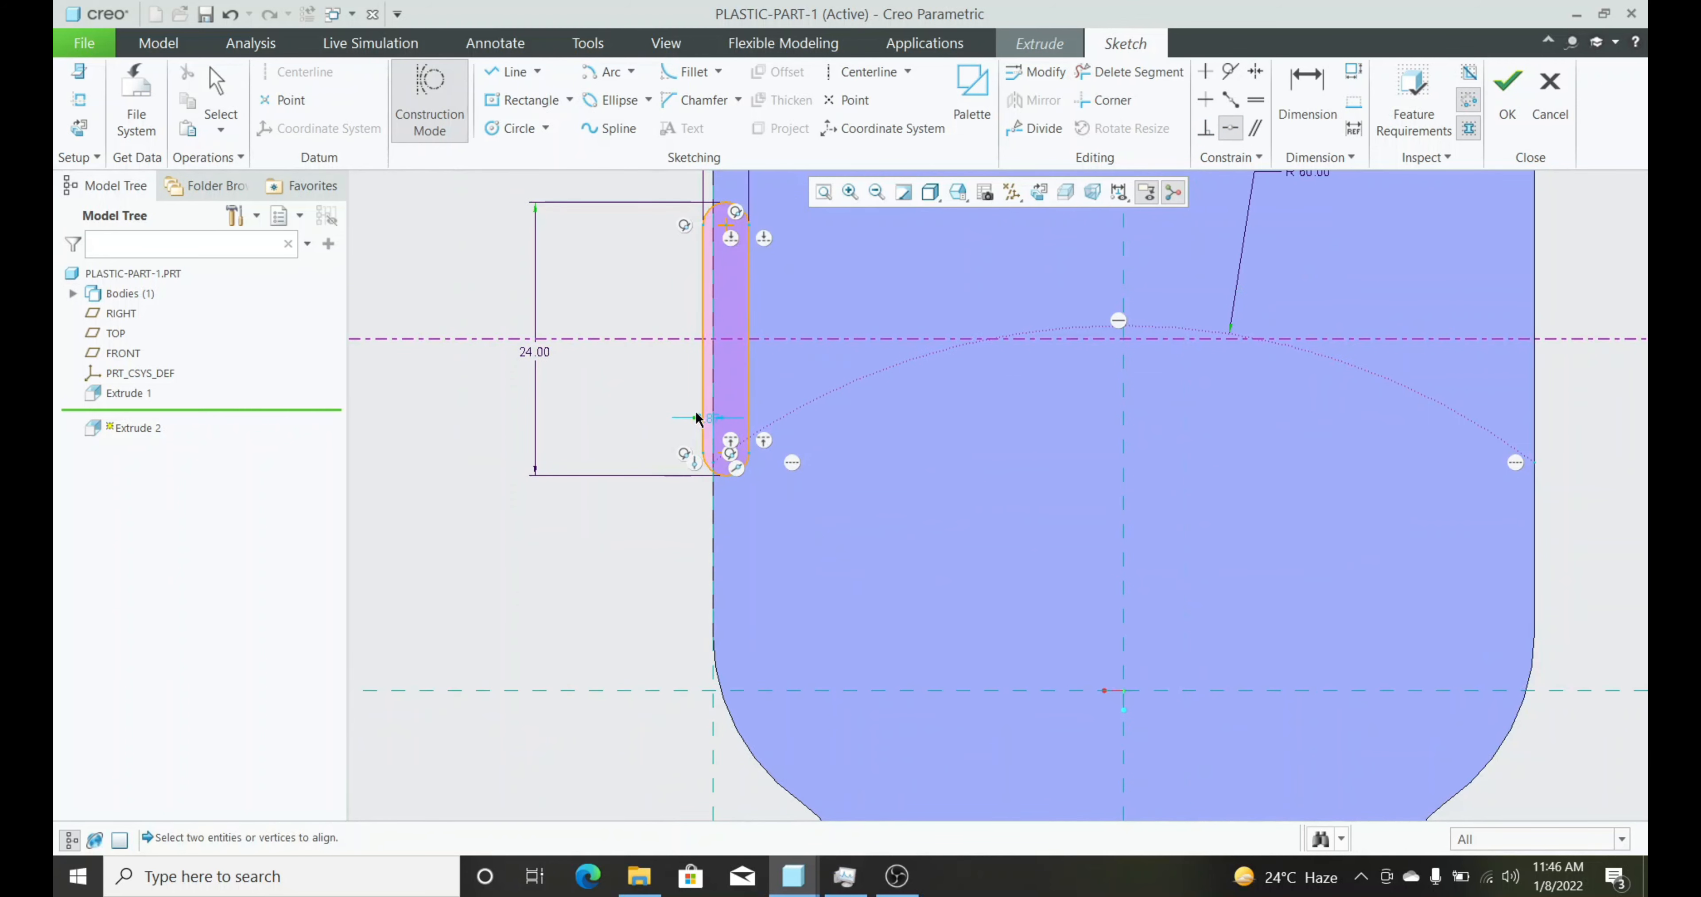
Dimension the racetrack's lower end centre from the plate's nearby side edge and set the distance to 8
{"action": "key", "text": "d"}
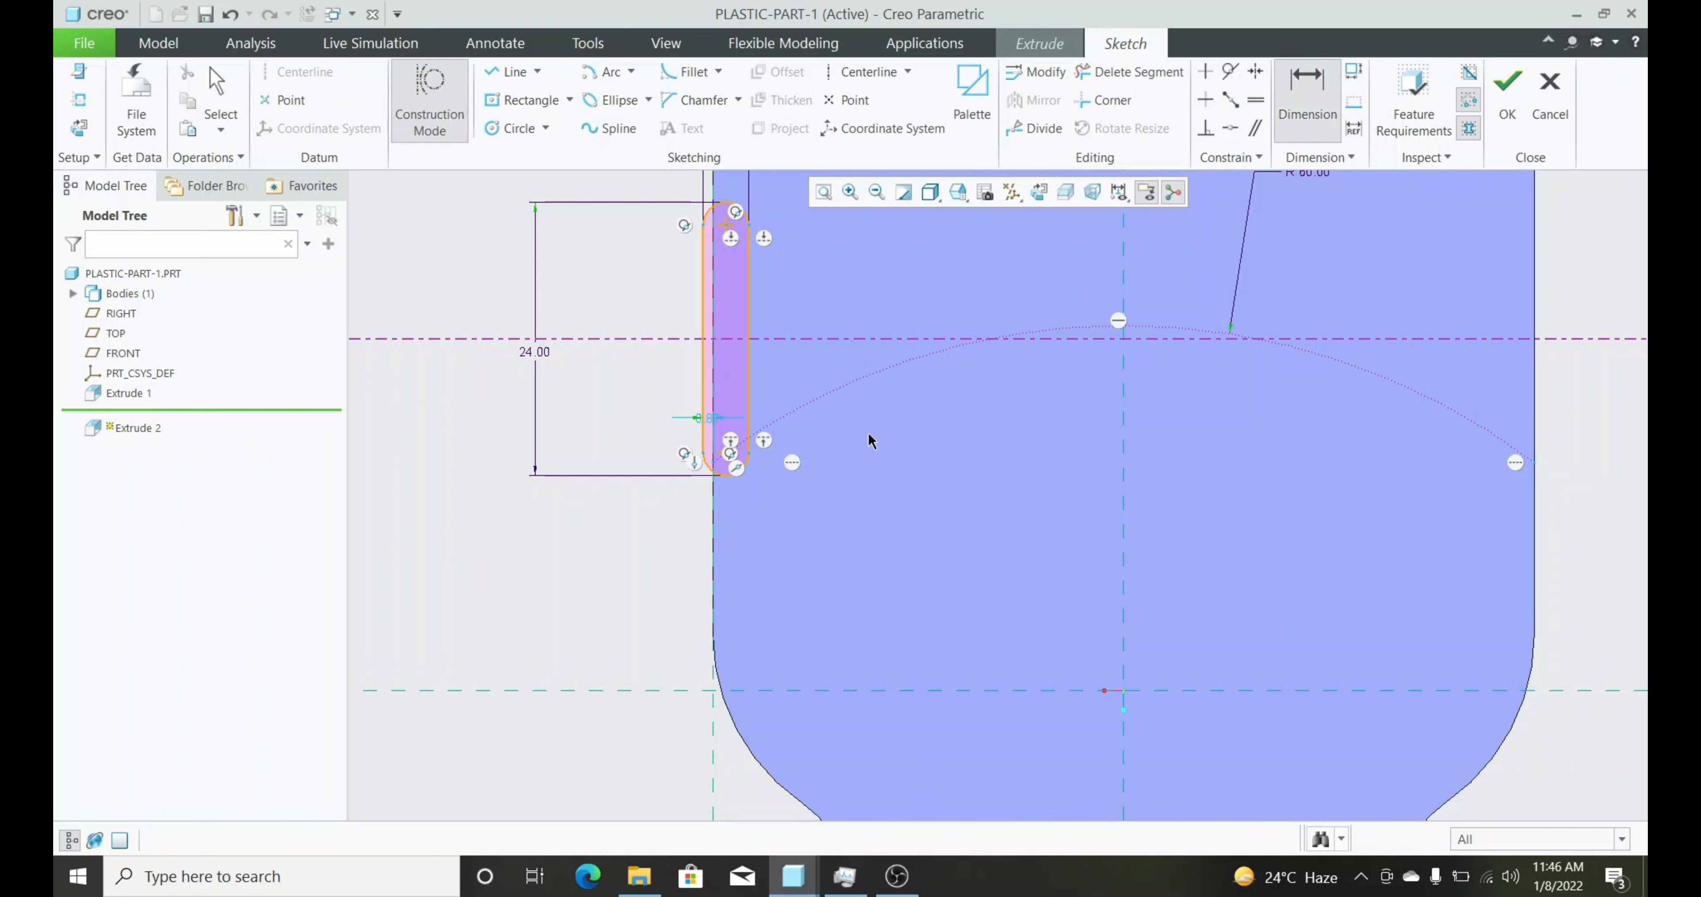
{"action": "scroll", "coordinate": [720, 460], "scroll_direction": "down", "scroll_amount": 1}
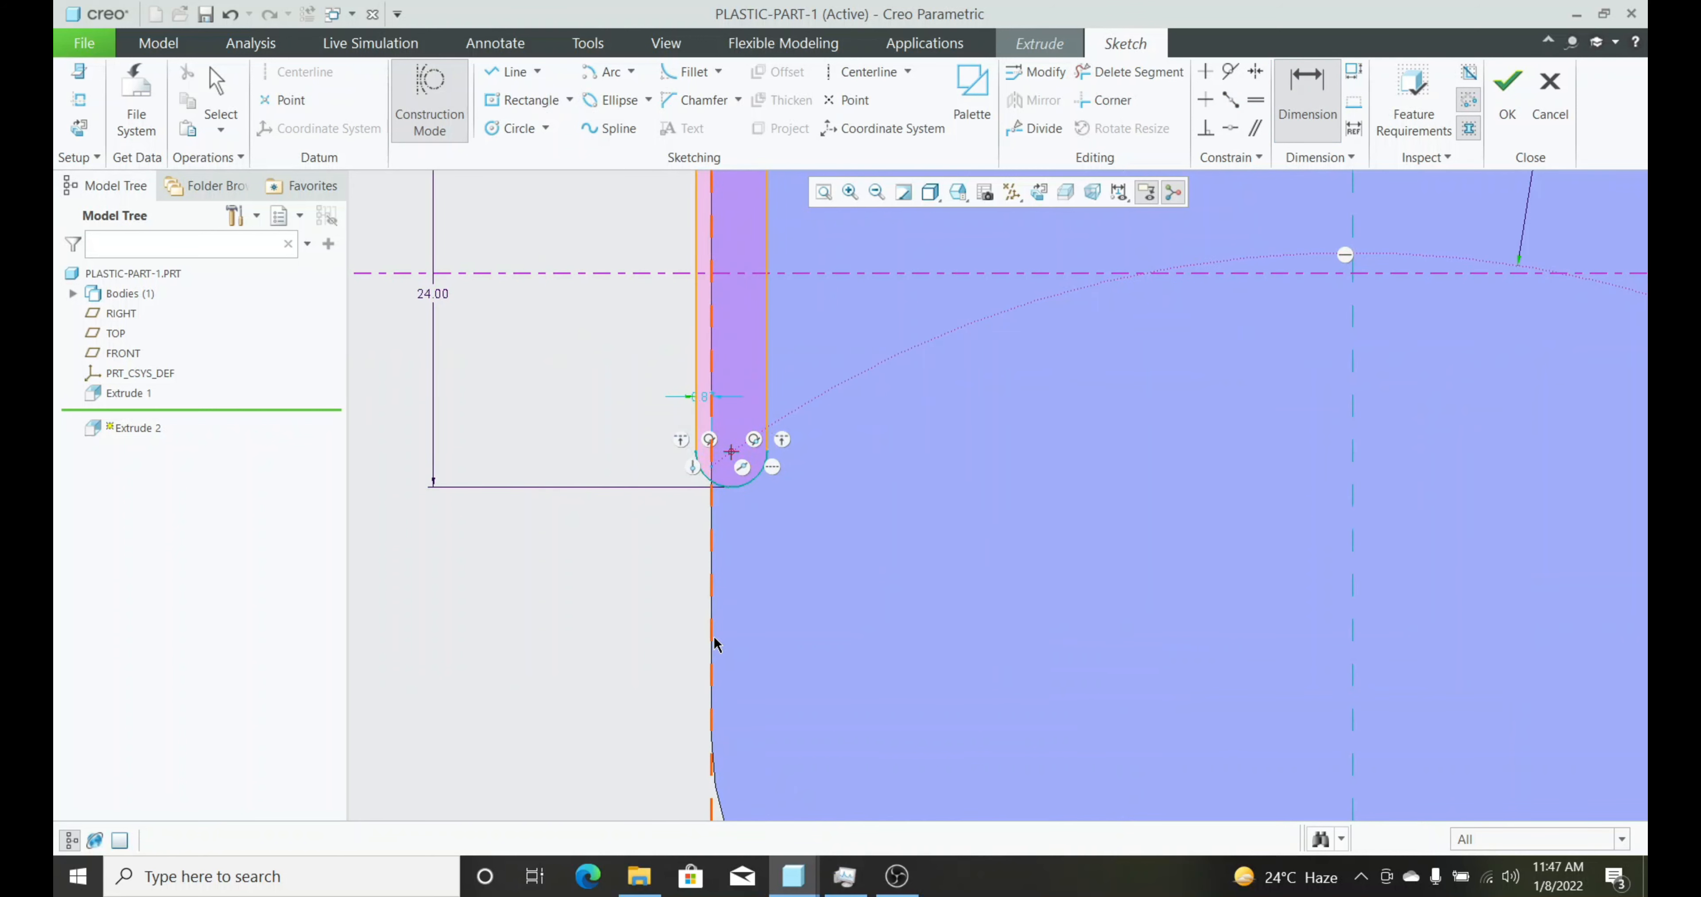
{"action": "left_click", "coordinate": [707, 617]}
{"action": "middle_click", "coordinate": [647, 571]}
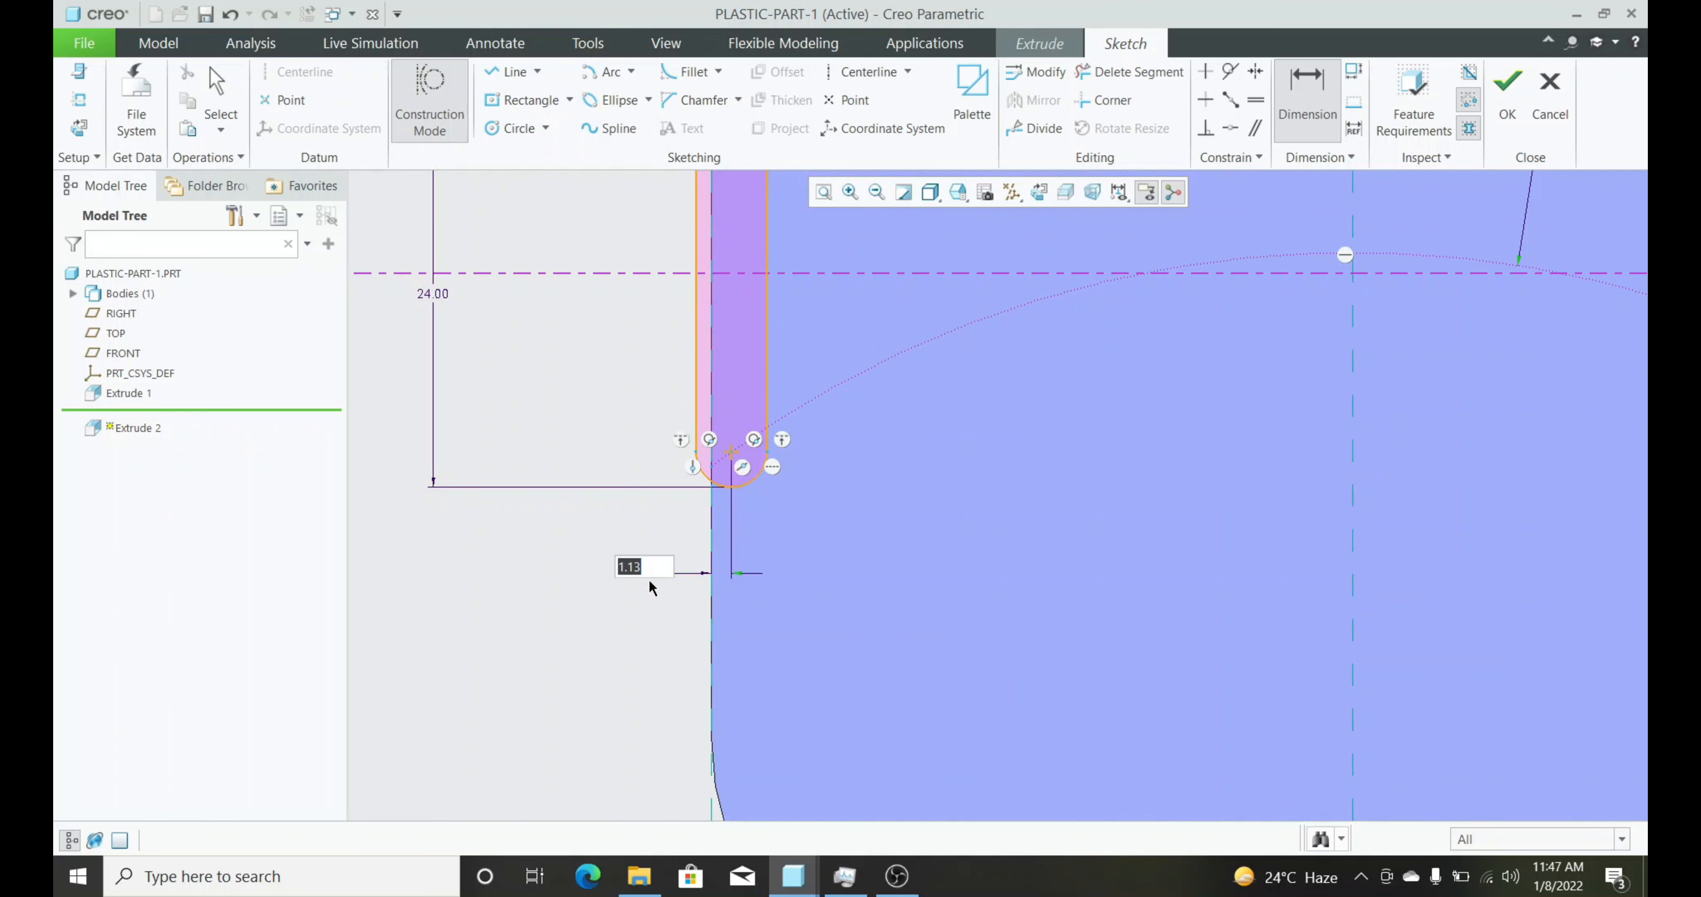
{"action": "type", "text": "8"}
{"action": "key", "text": "Return"}
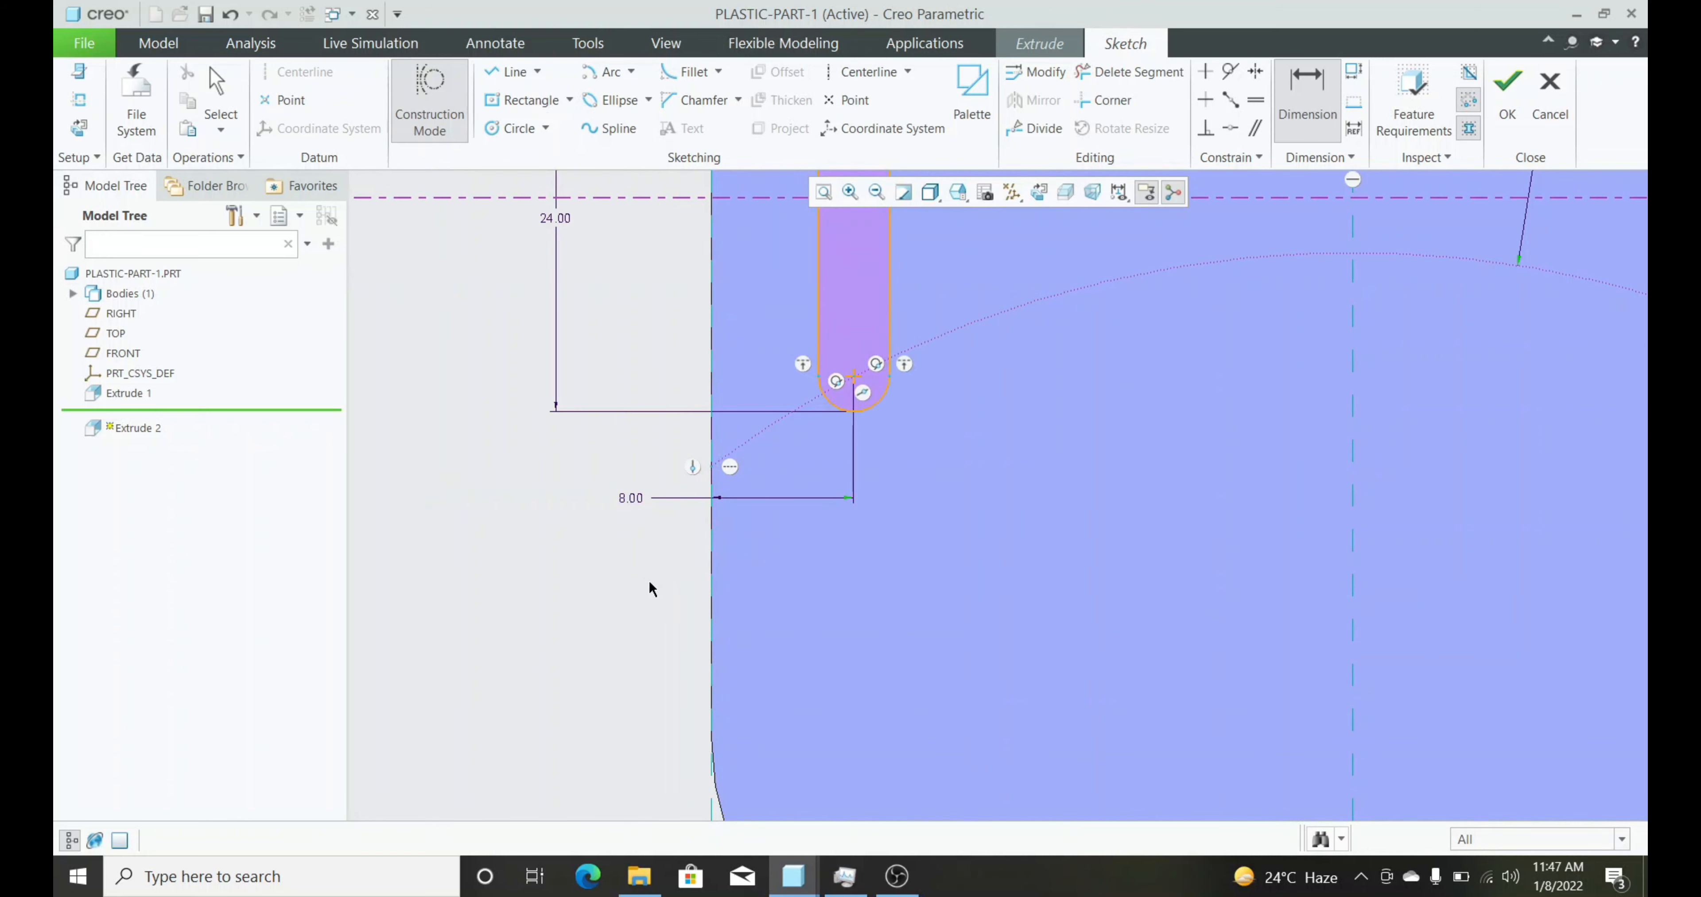
Finish the sketch and make the extrude a material-removing surface trim of the plate quilt, with its depth direction flipped
{"action": "scroll", "coordinate": [676, 572], "scroll_direction": "up", "scroll_amount": 2}
{"action": "scroll", "coordinate": [677, 575], "scroll_direction": "up", "scroll_amount": 4}
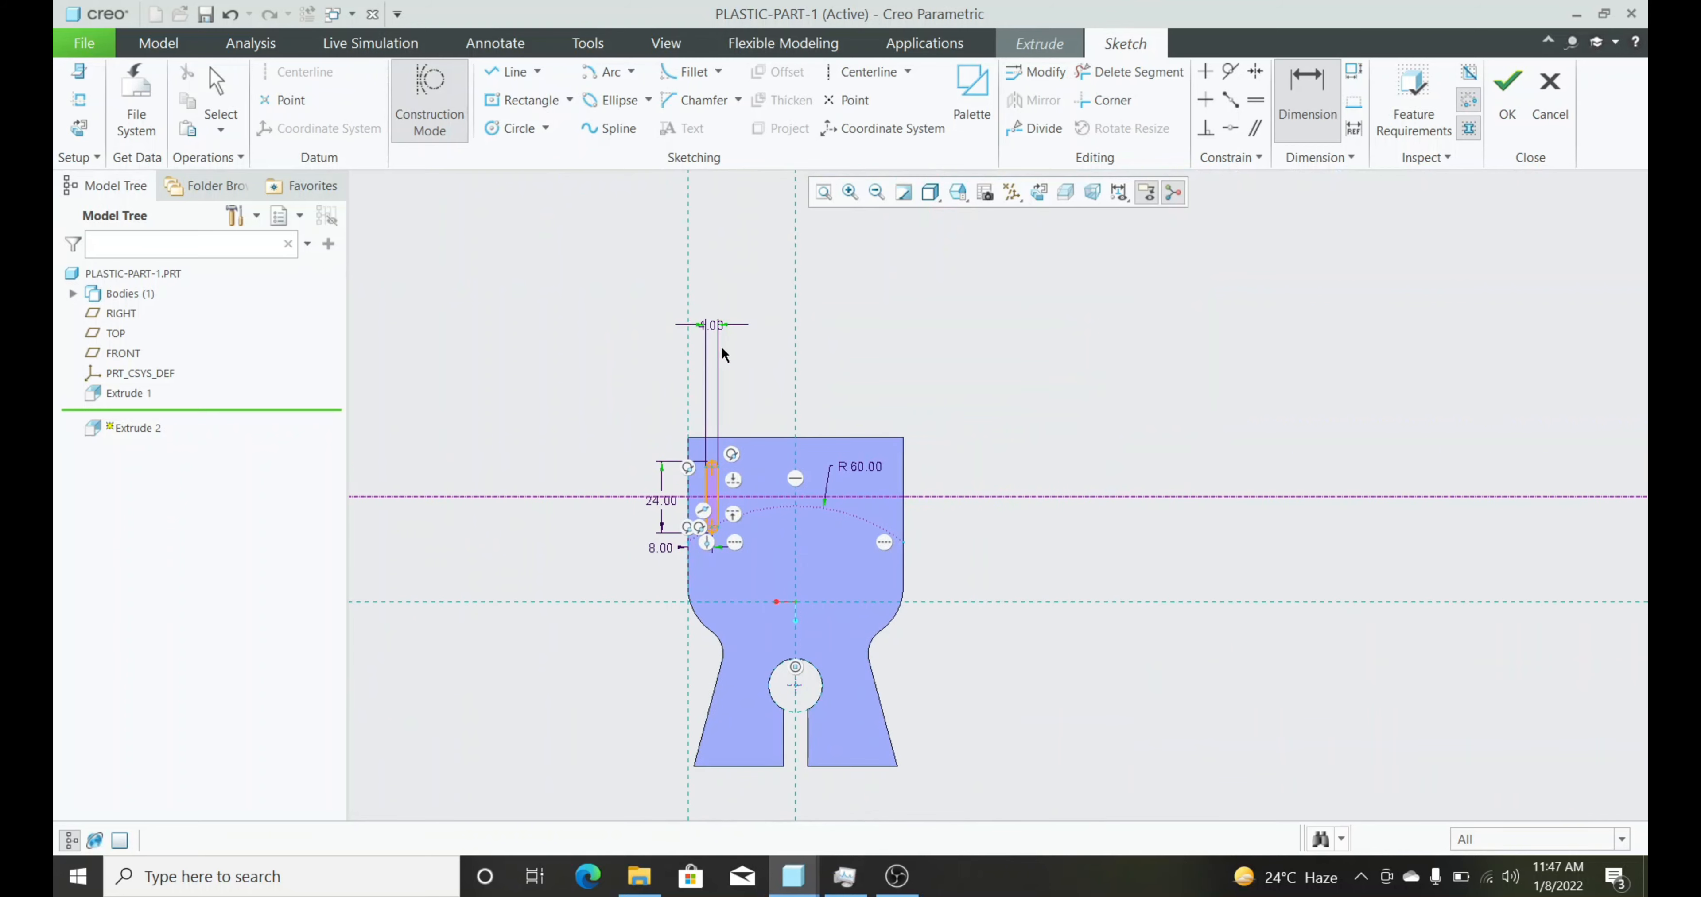
{"action": "scroll", "coordinate": [733, 430], "scroll_direction": "down", "scroll_amount": 2}
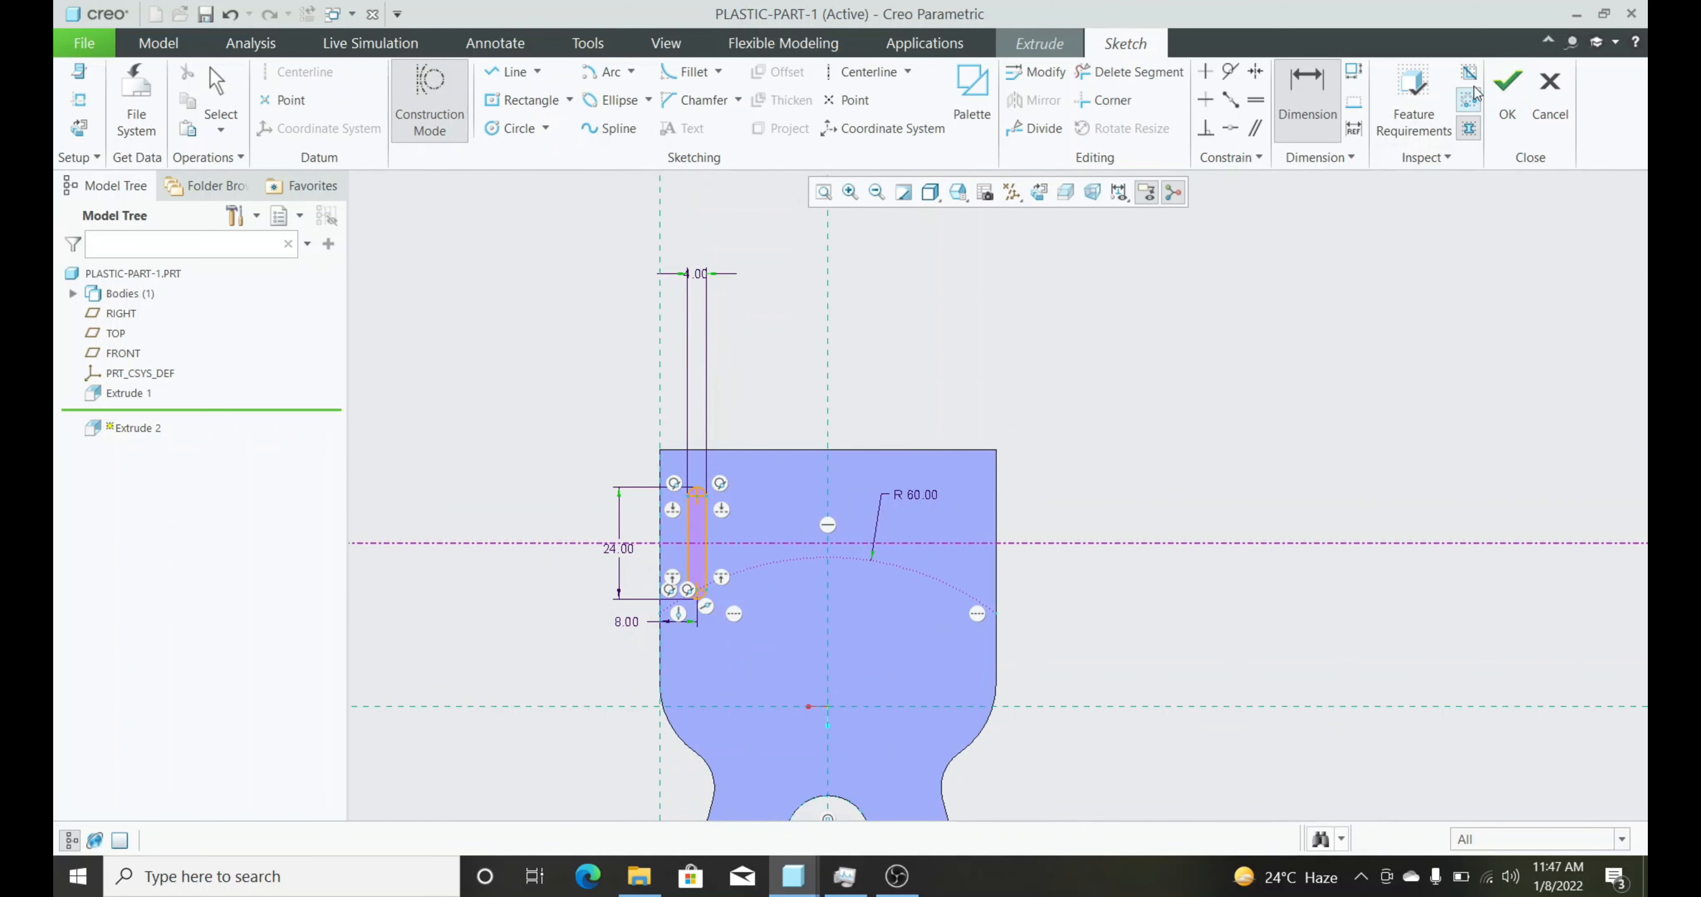
{"action": "left_click", "coordinate": [1507, 89]}
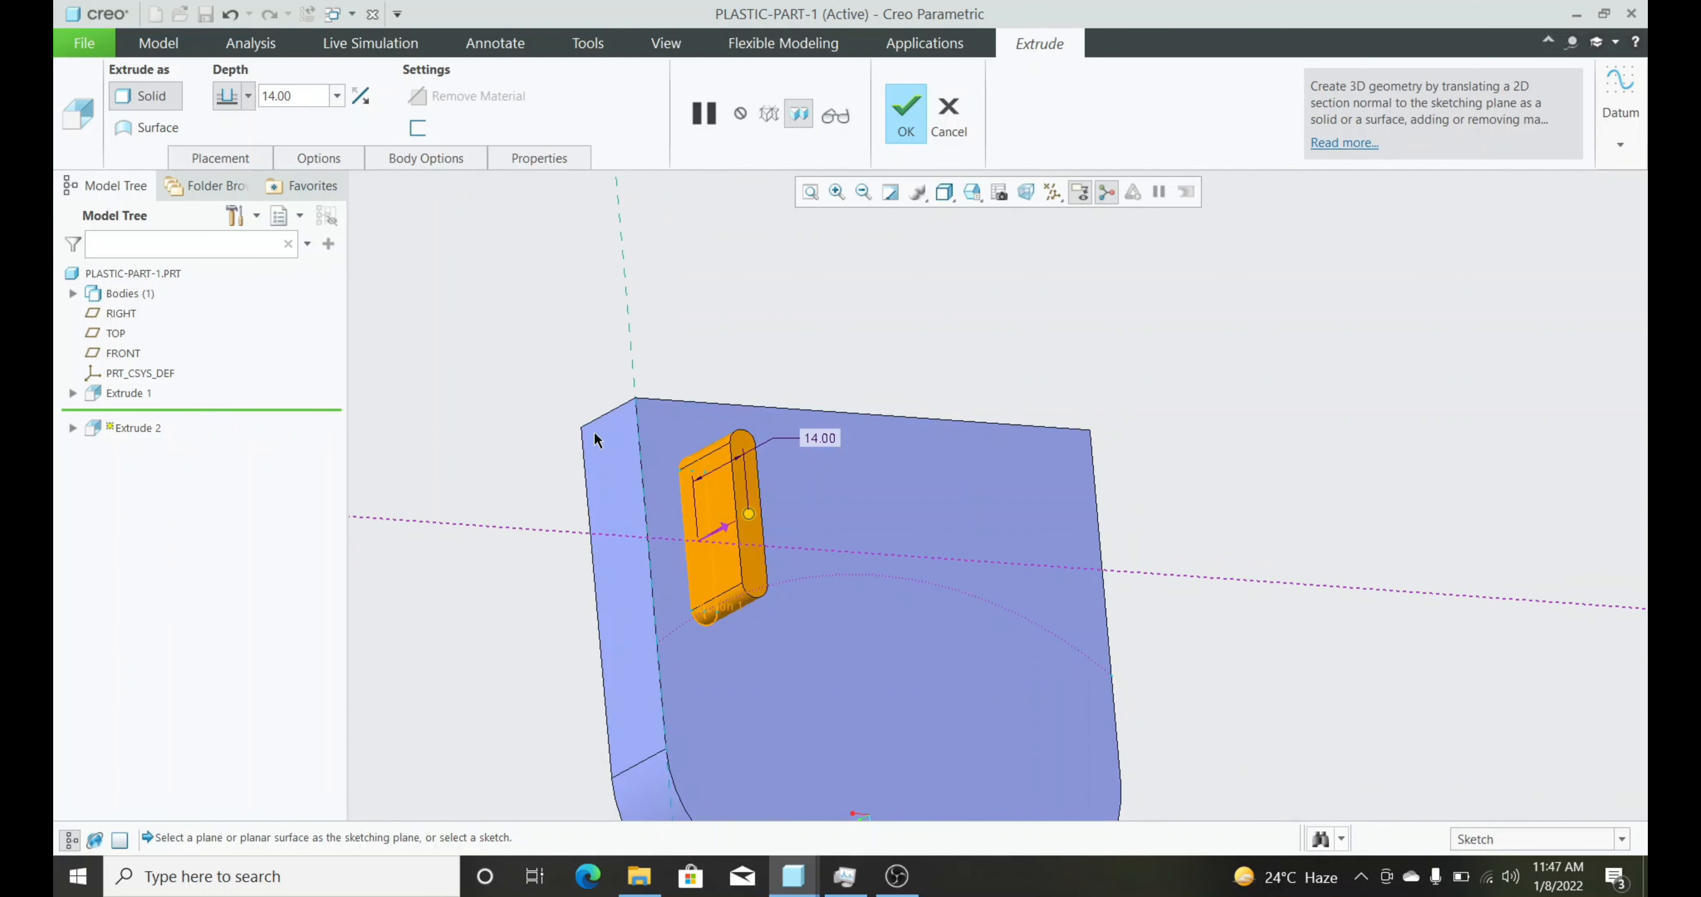
{"action": "left_click", "coordinate": [153, 132]}
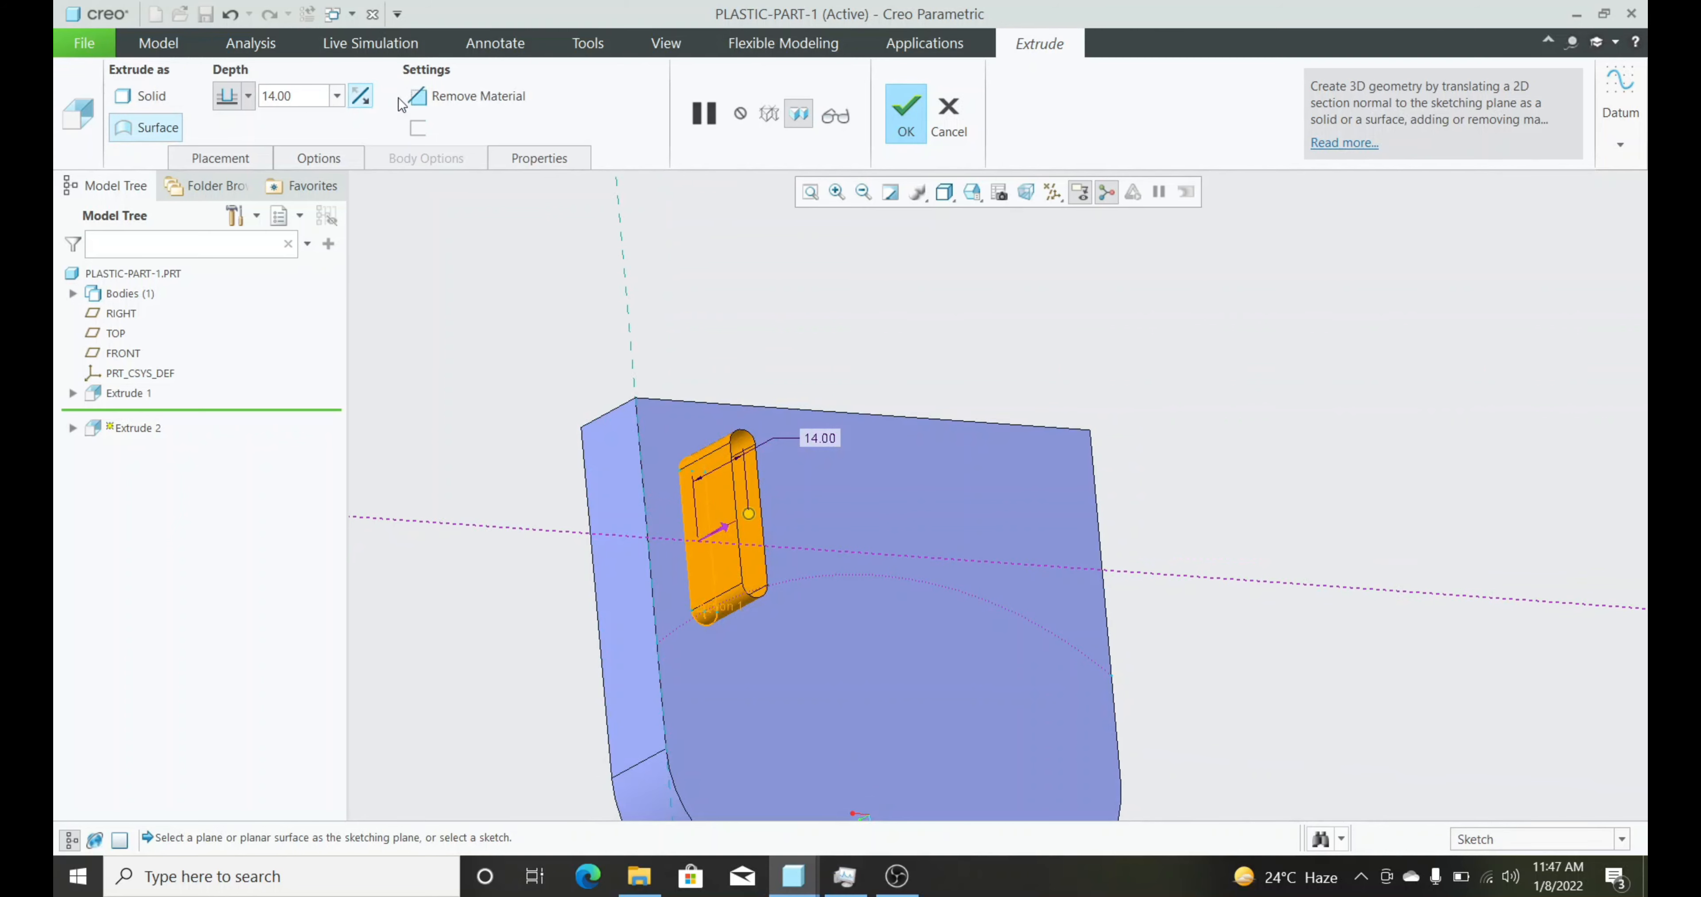
{"action": "left_click", "coordinate": [419, 97]}
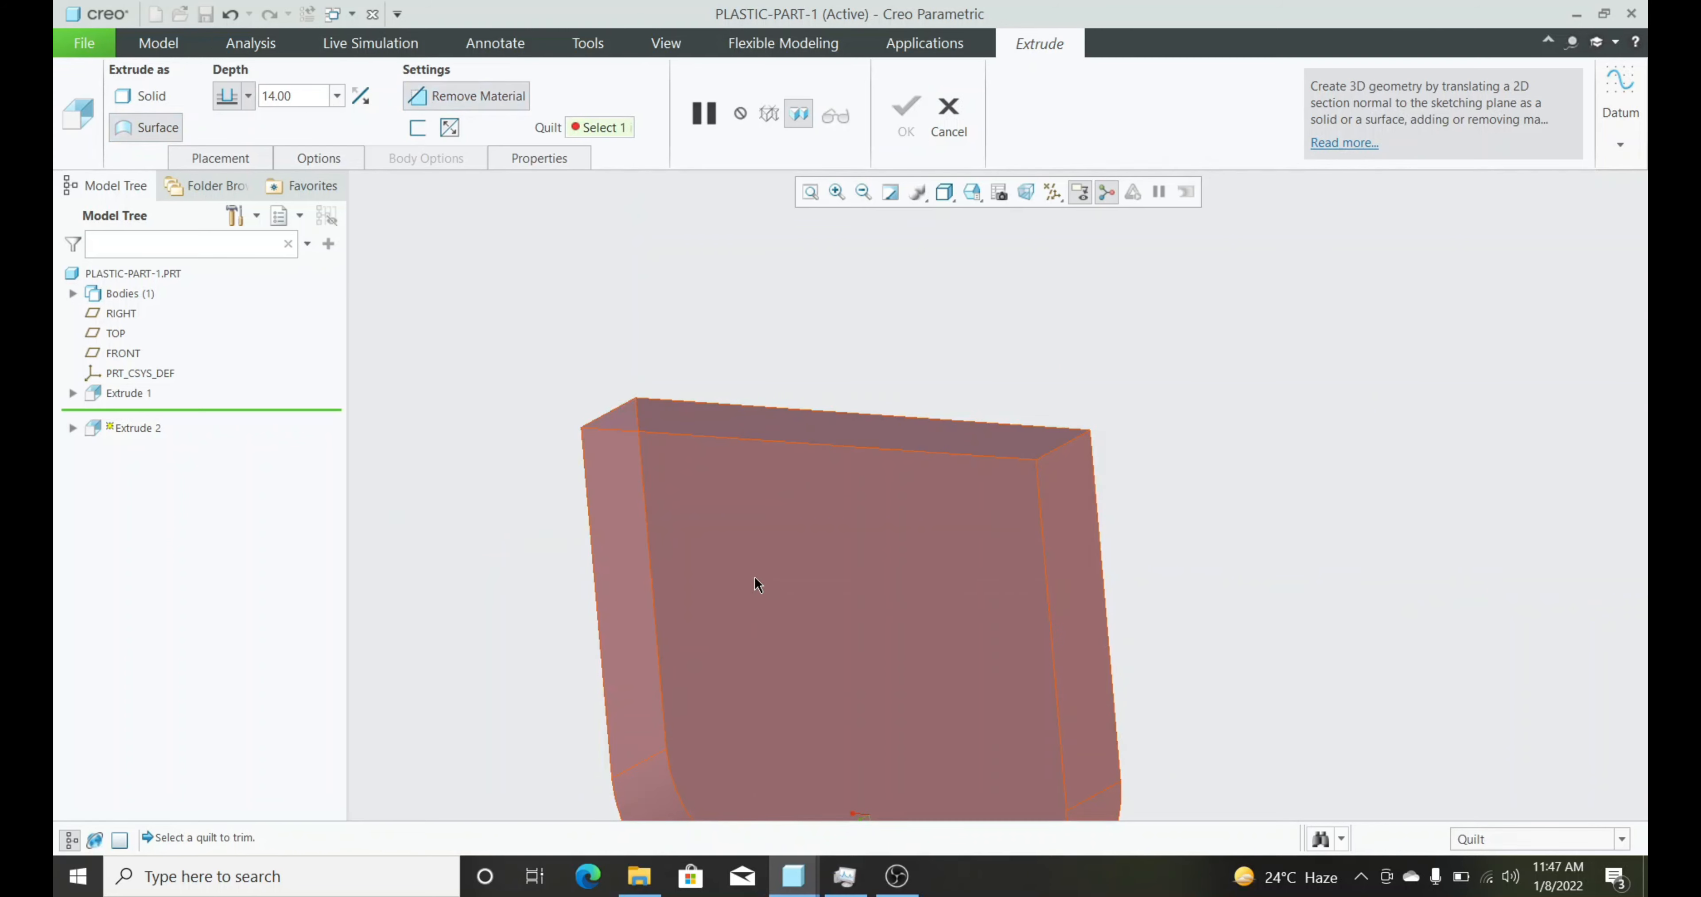
{"action": "left_click", "coordinate": [754, 576]}
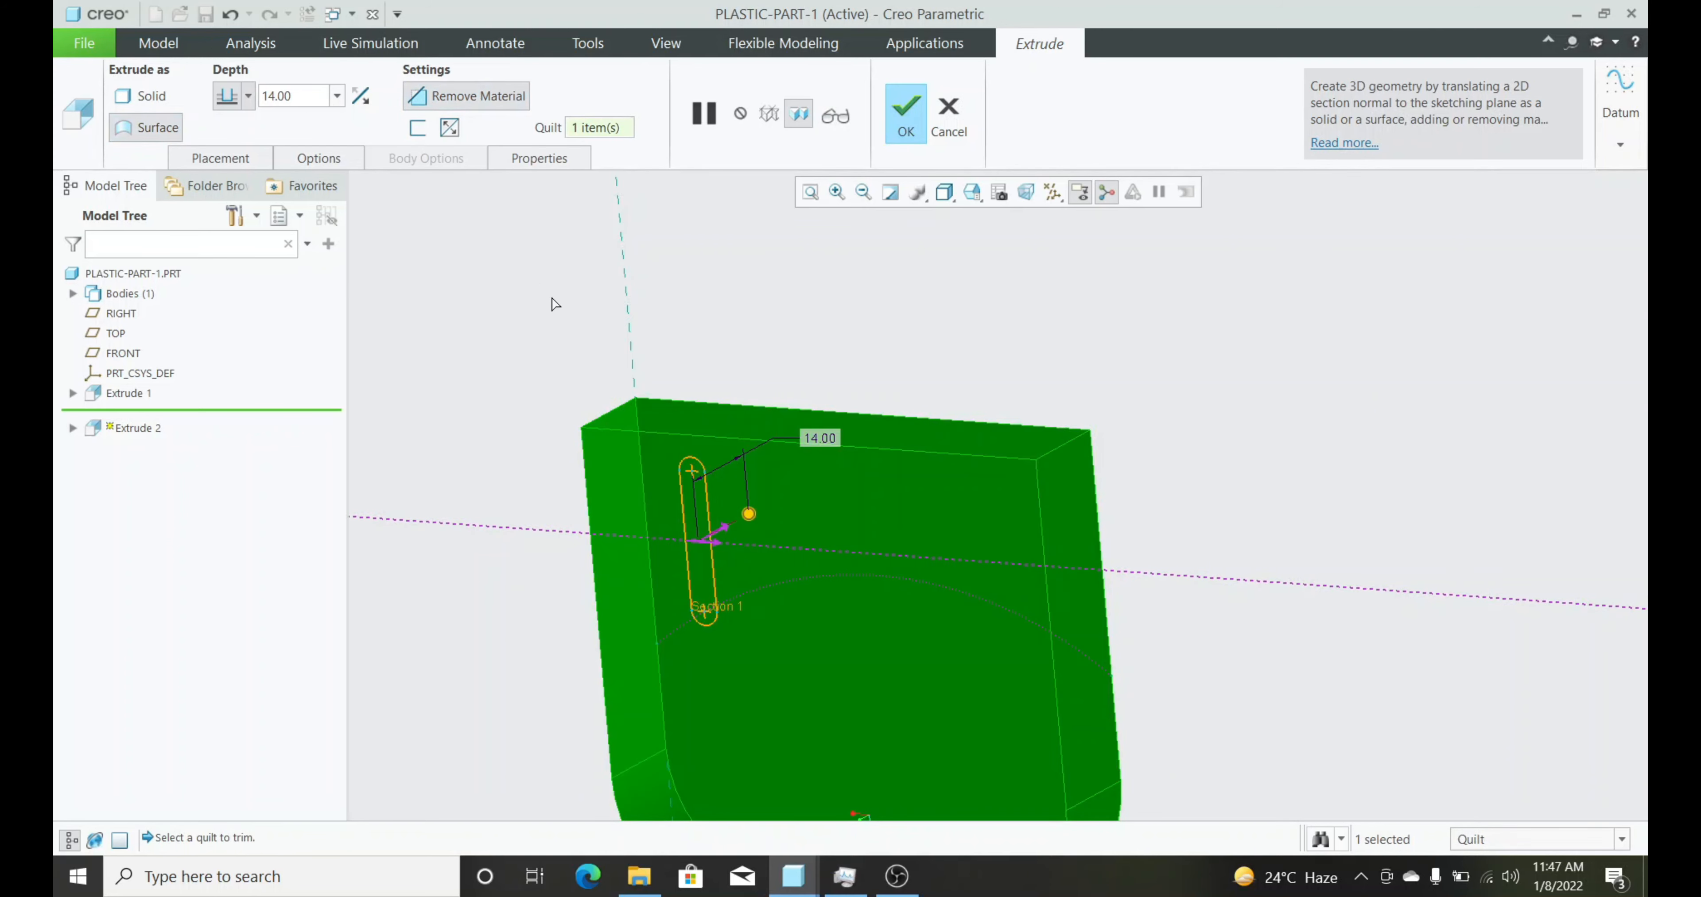
{"action": "left_click", "coordinate": [363, 99]}
Set the racetrack cut's depth to 1 and complete the extrude
{"action": "middle_click_drag", "start_coordinate": [733, 590], "coordinate": [674, 583]}
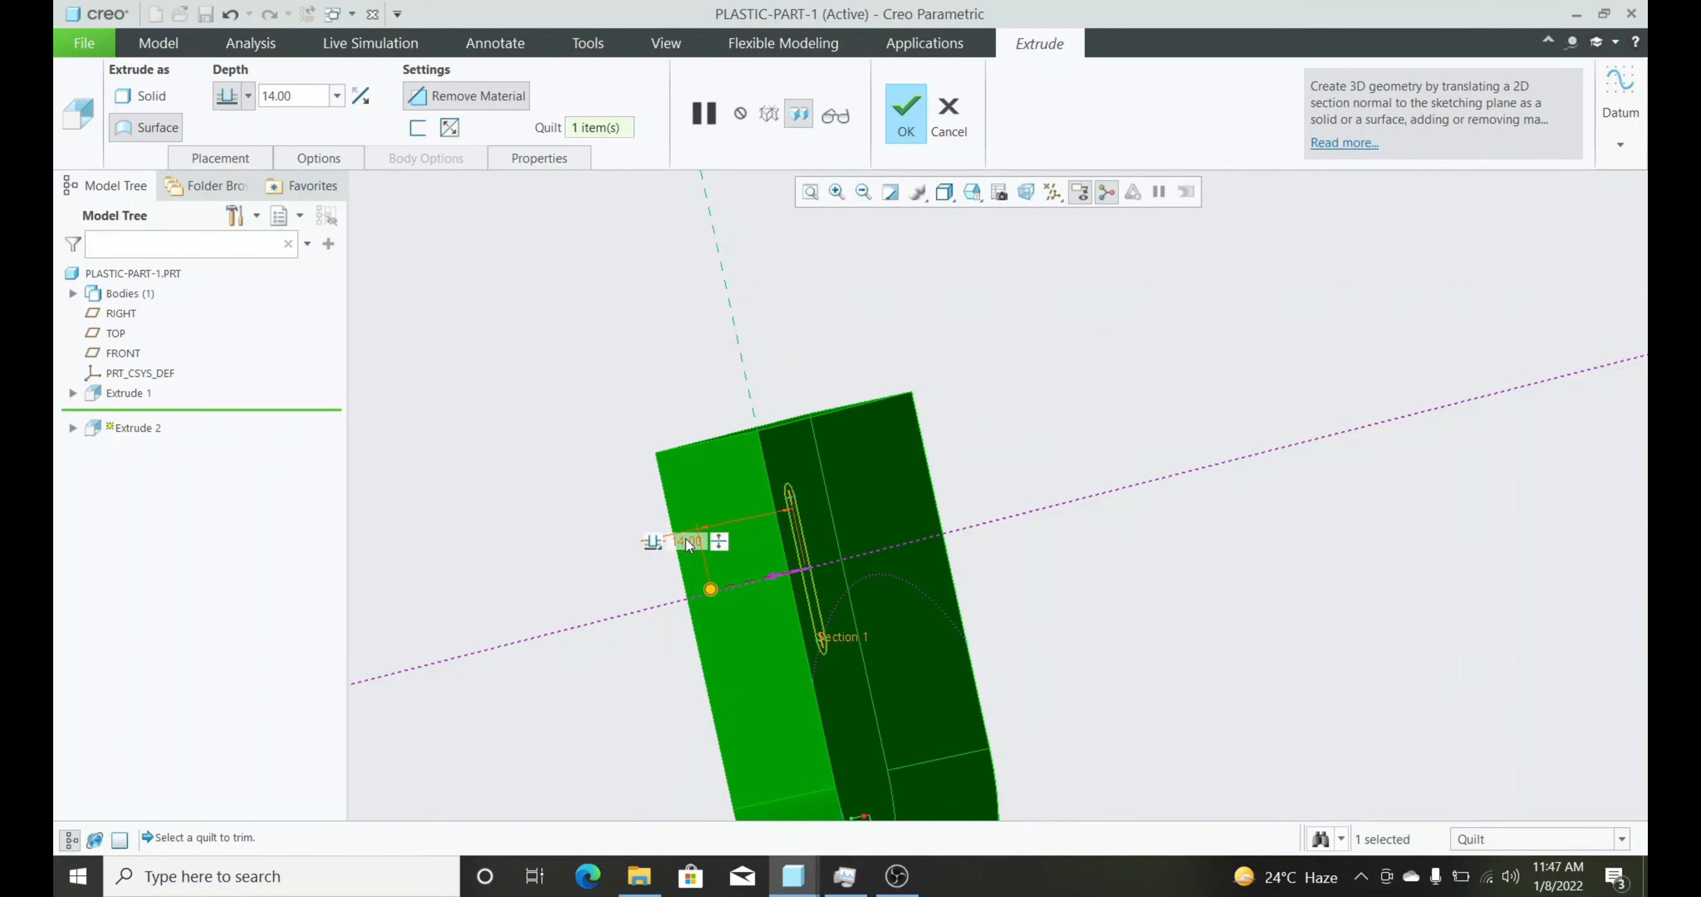
{"action": "double_click", "coordinate": [687, 538]}
{"action": "type", "text": "1"}
{"action": "key", "text": "Return"}
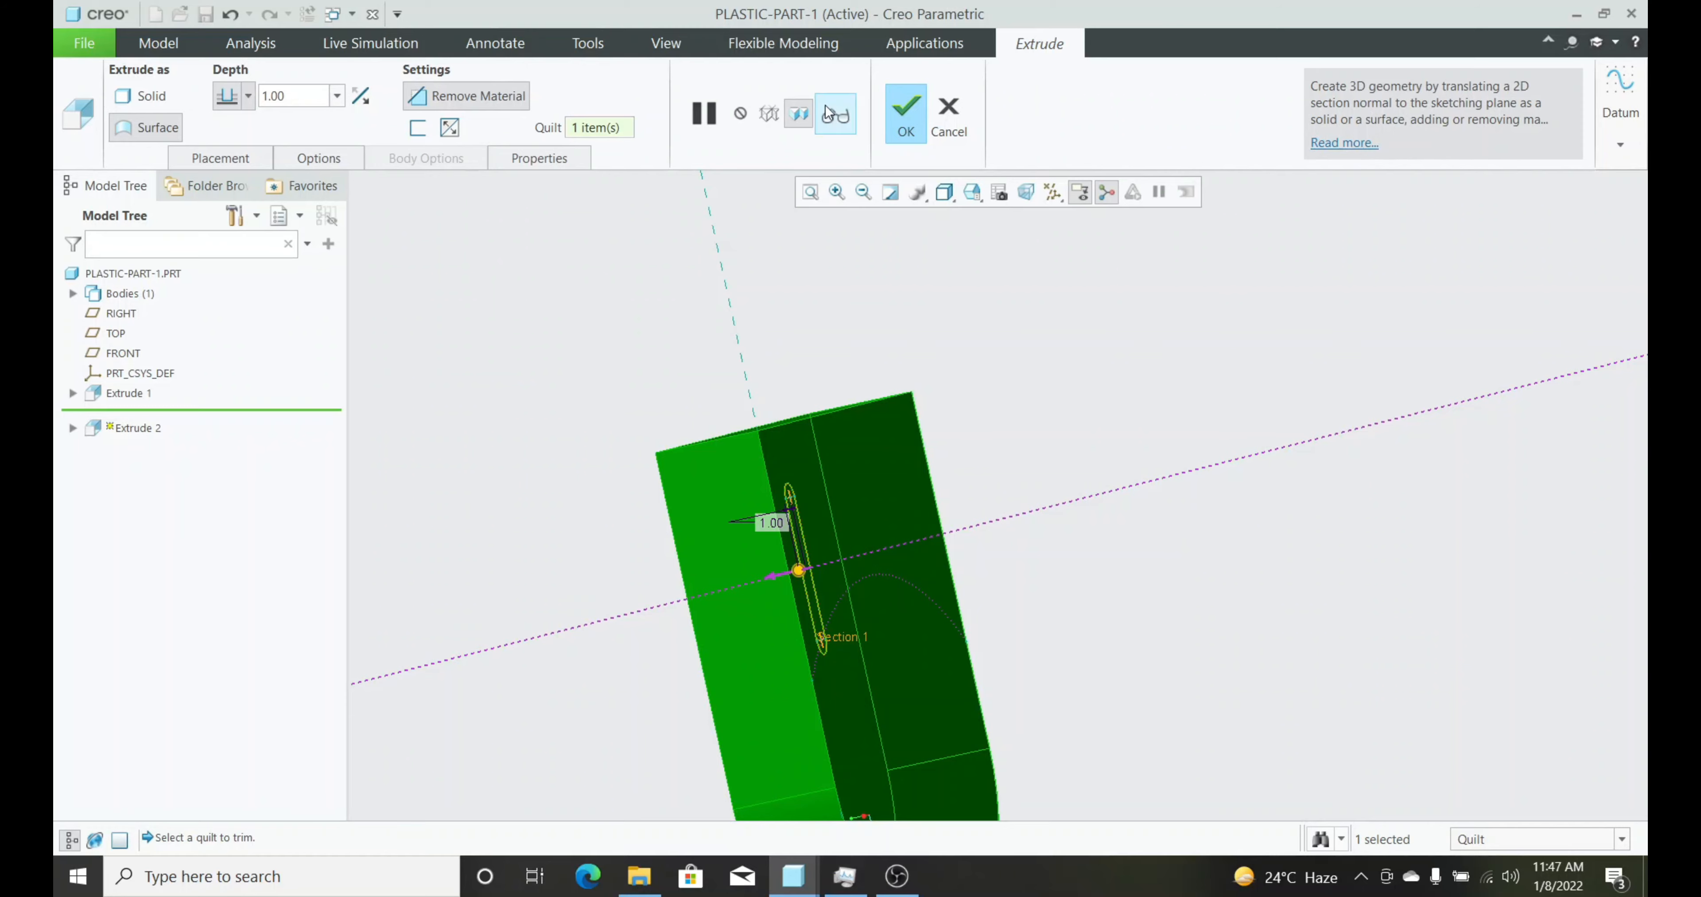
{"action": "left_click", "coordinate": [910, 115]}
{"action": "middle_click_drag", "start_coordinate": [1055, 579], "coordinate": [922, 504]}
{"action": "scroll", "coordinate": [889, 613], "scroll_direction": "down", "scroll_amount": 3}
{"action": "middle_click_drag", "start_coordinate": [890, 609], "coordinate": [910, 618]}
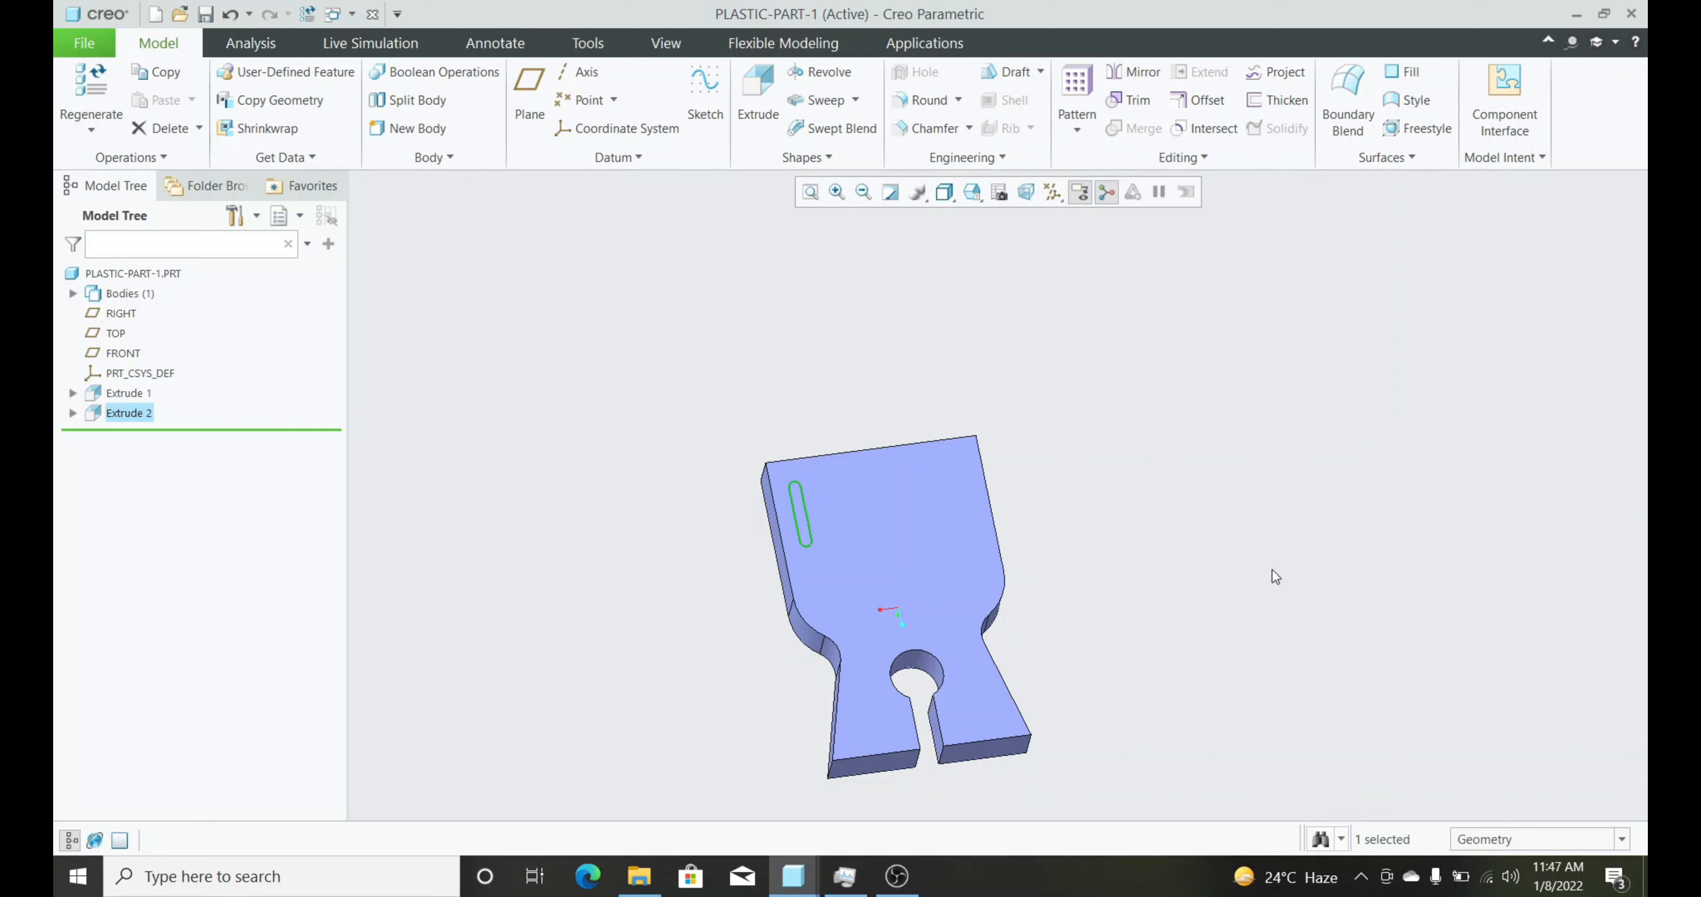
Start a new extrude sketch on the plate's large front face, viewed square-on
{"action": "left_click", "coordinate": [1260, 616]}
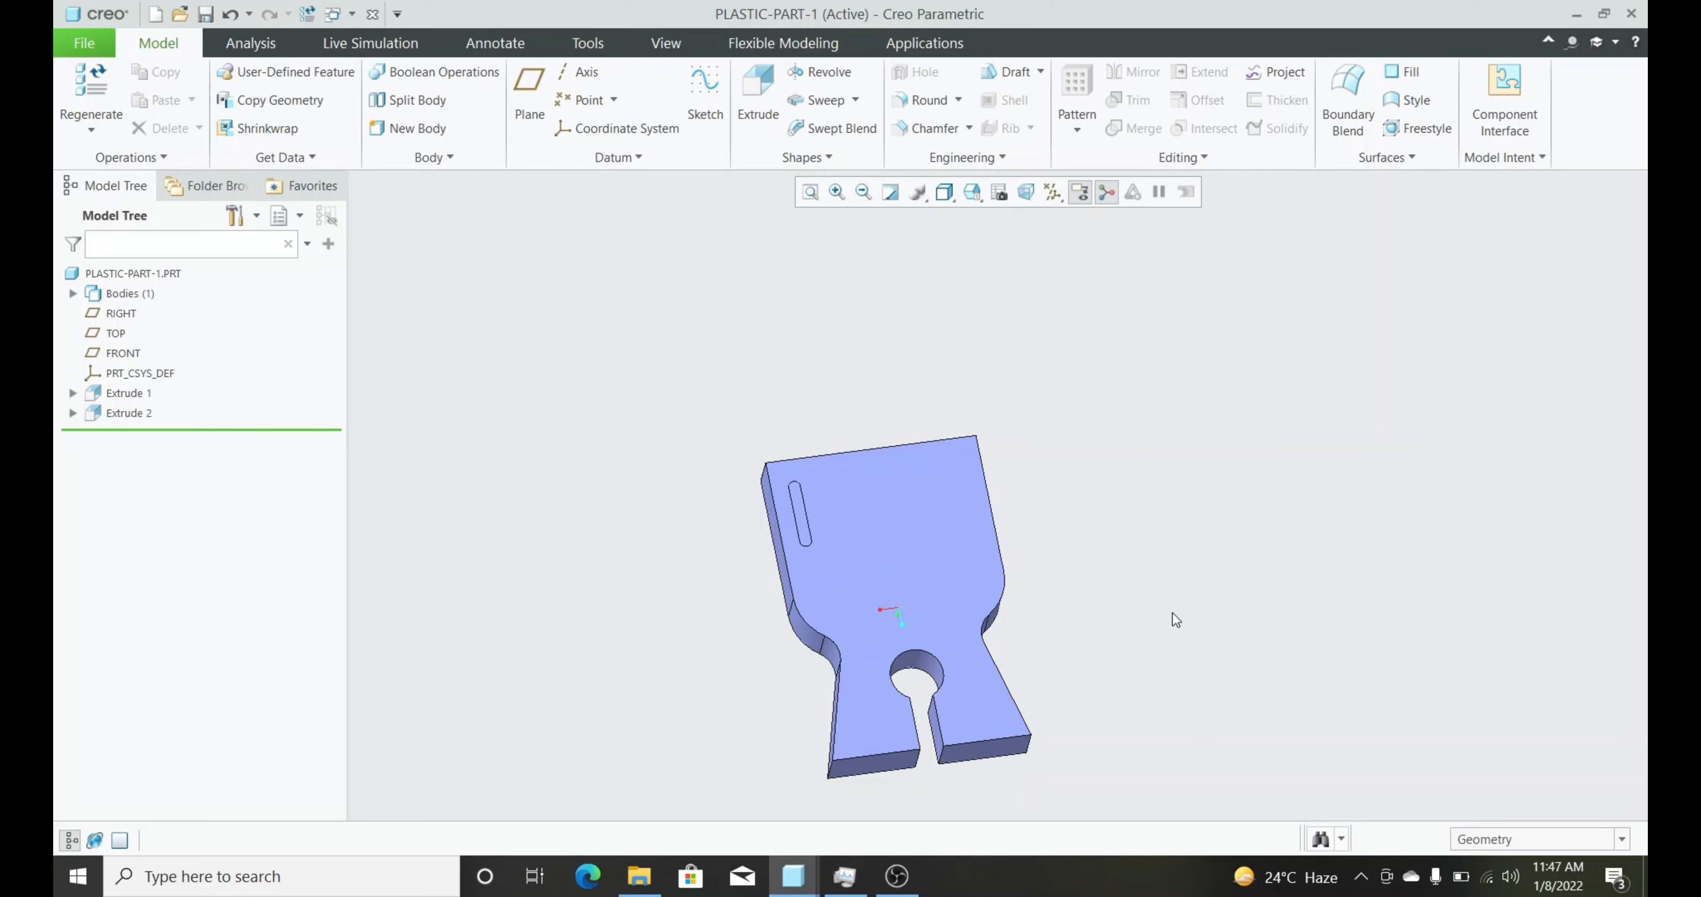
{"action": "left_click", "coordinate": [970, 578]}
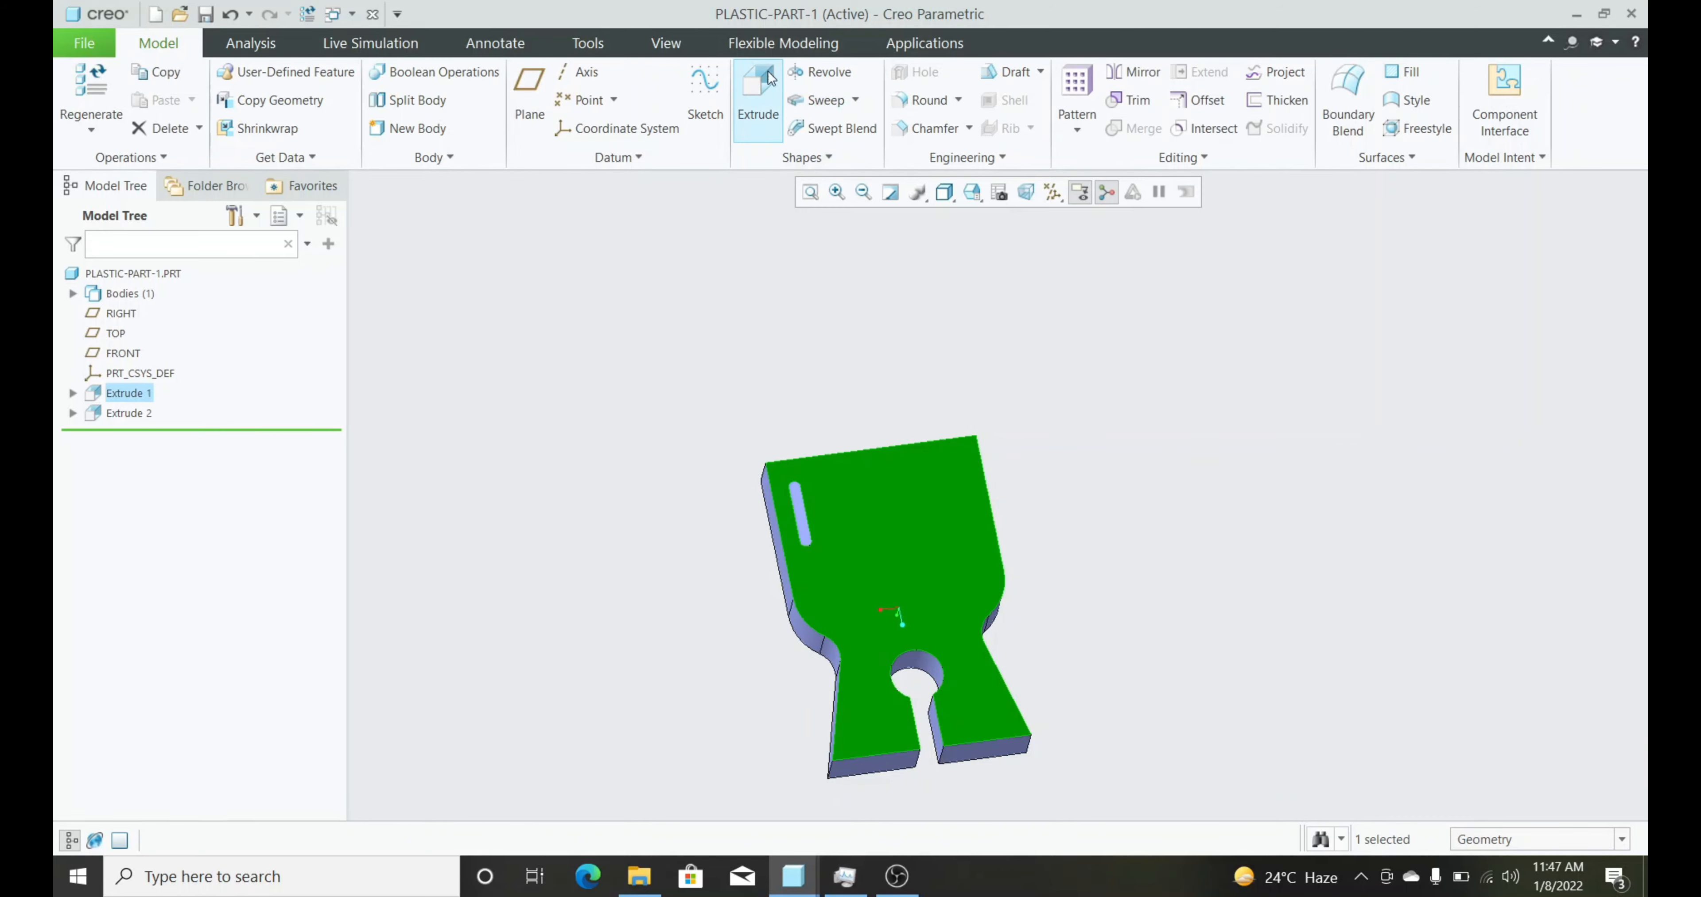
{"action": "left_click", "coordinate": [758, 92]}
{"action": "left_click", "coordinate": [1037, 193]}
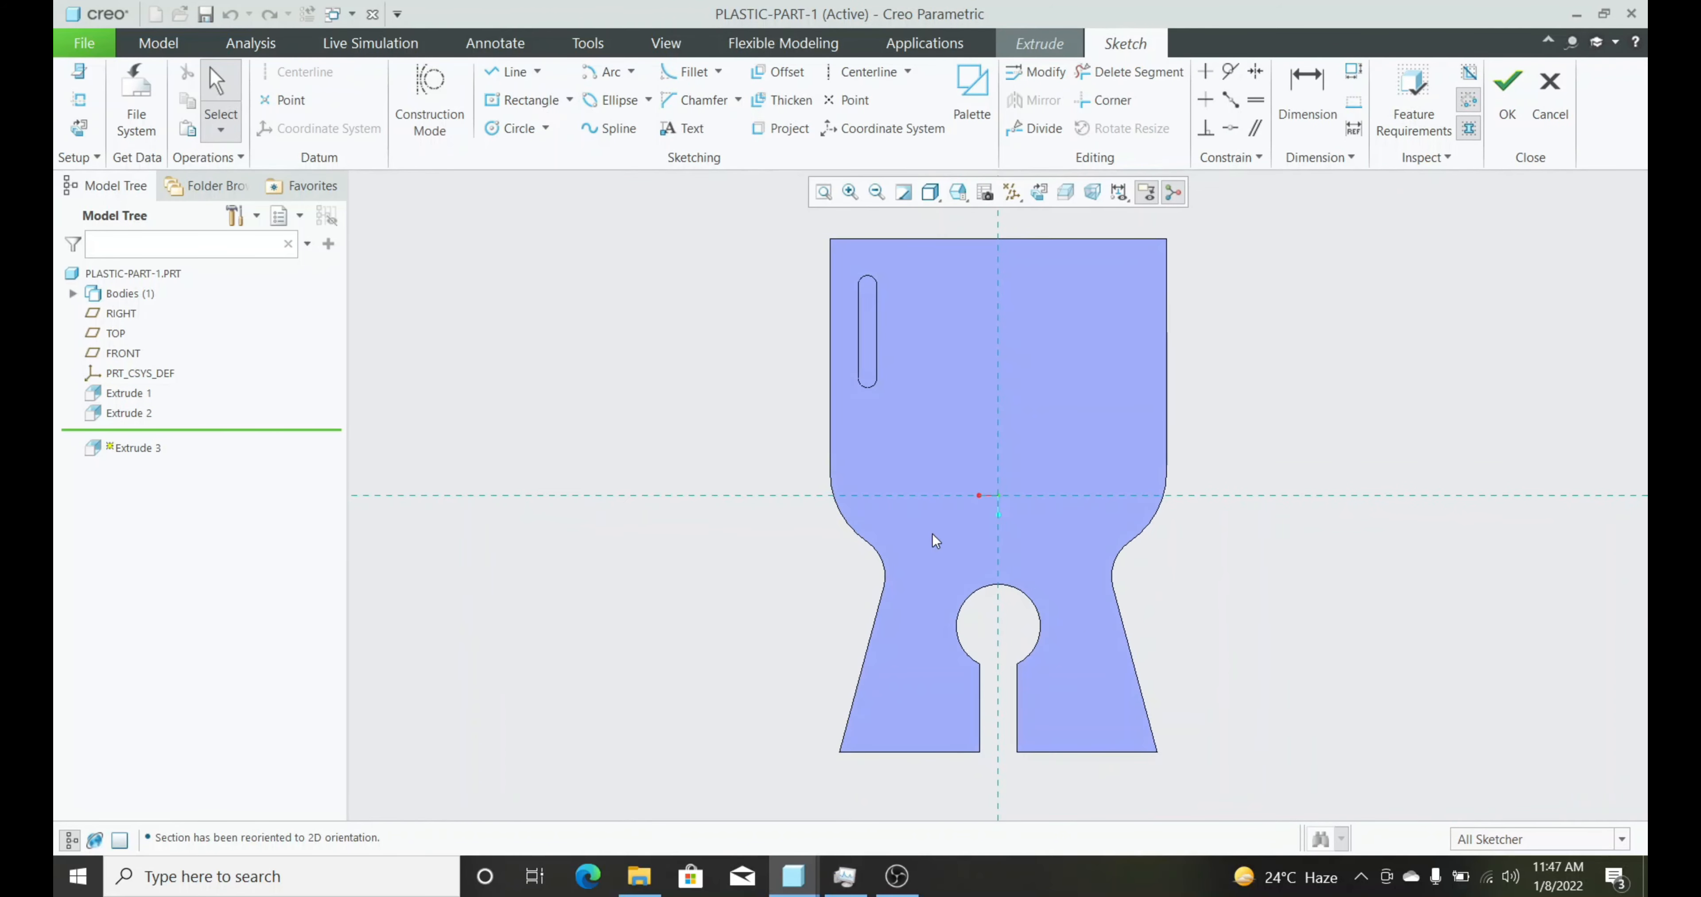
Add the round cutout and the racetrack slot's lower rounded end as sketch references
{"action": "left_click", "coordinate": [1041, 624]}
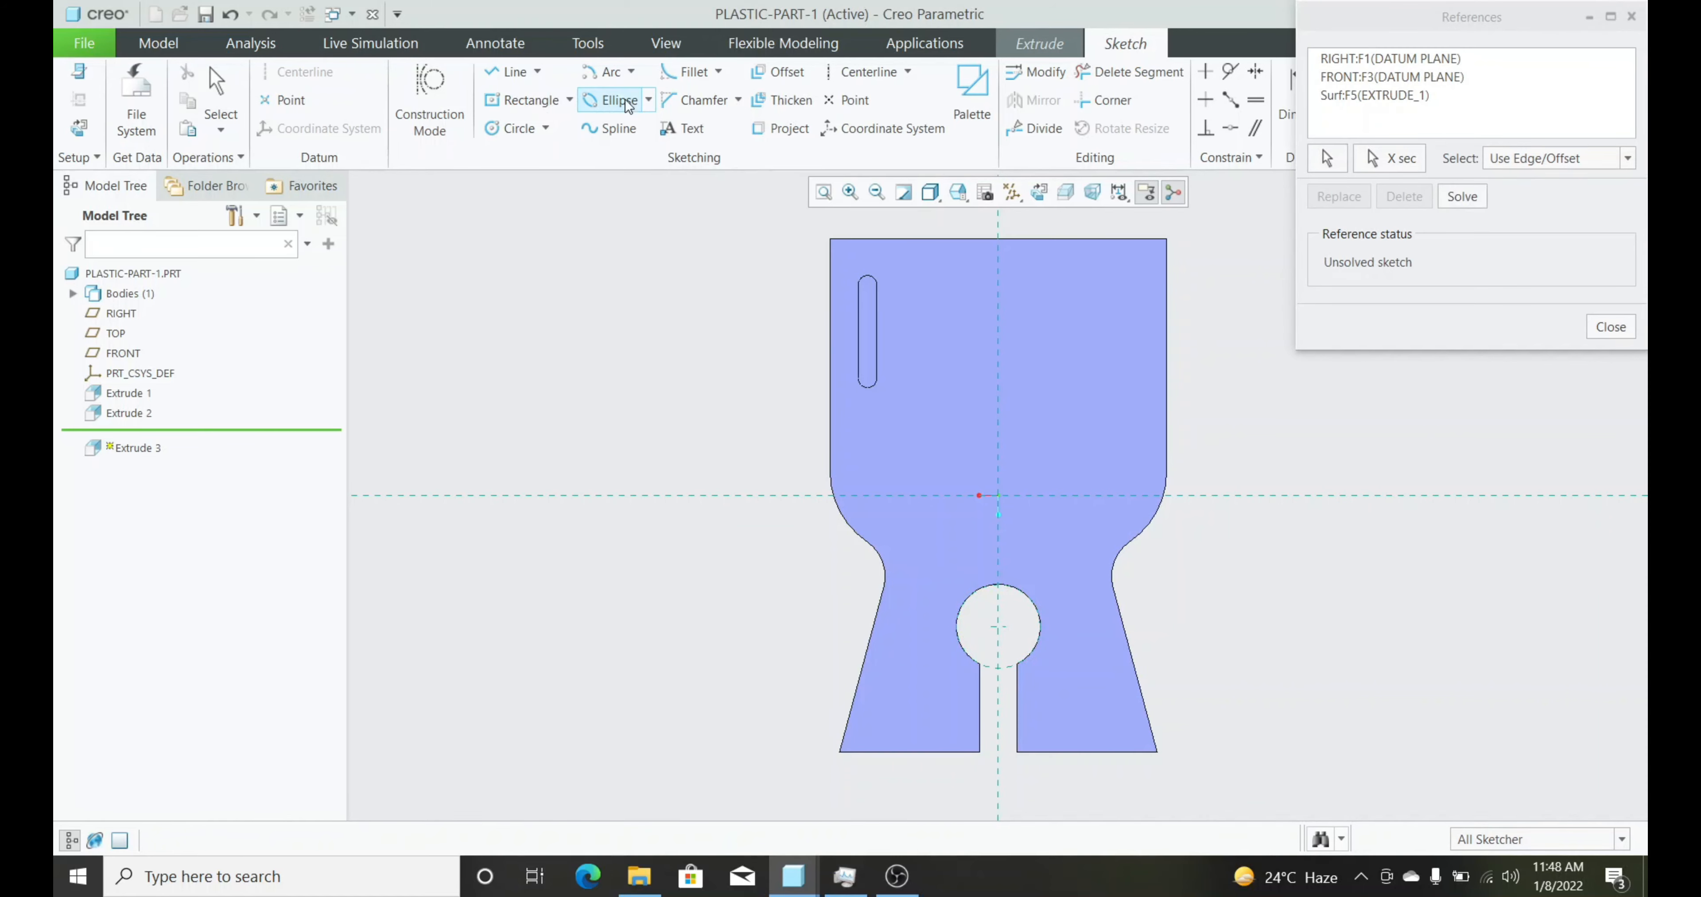
{"action": "left_click", "coordinate": [585, 74]}
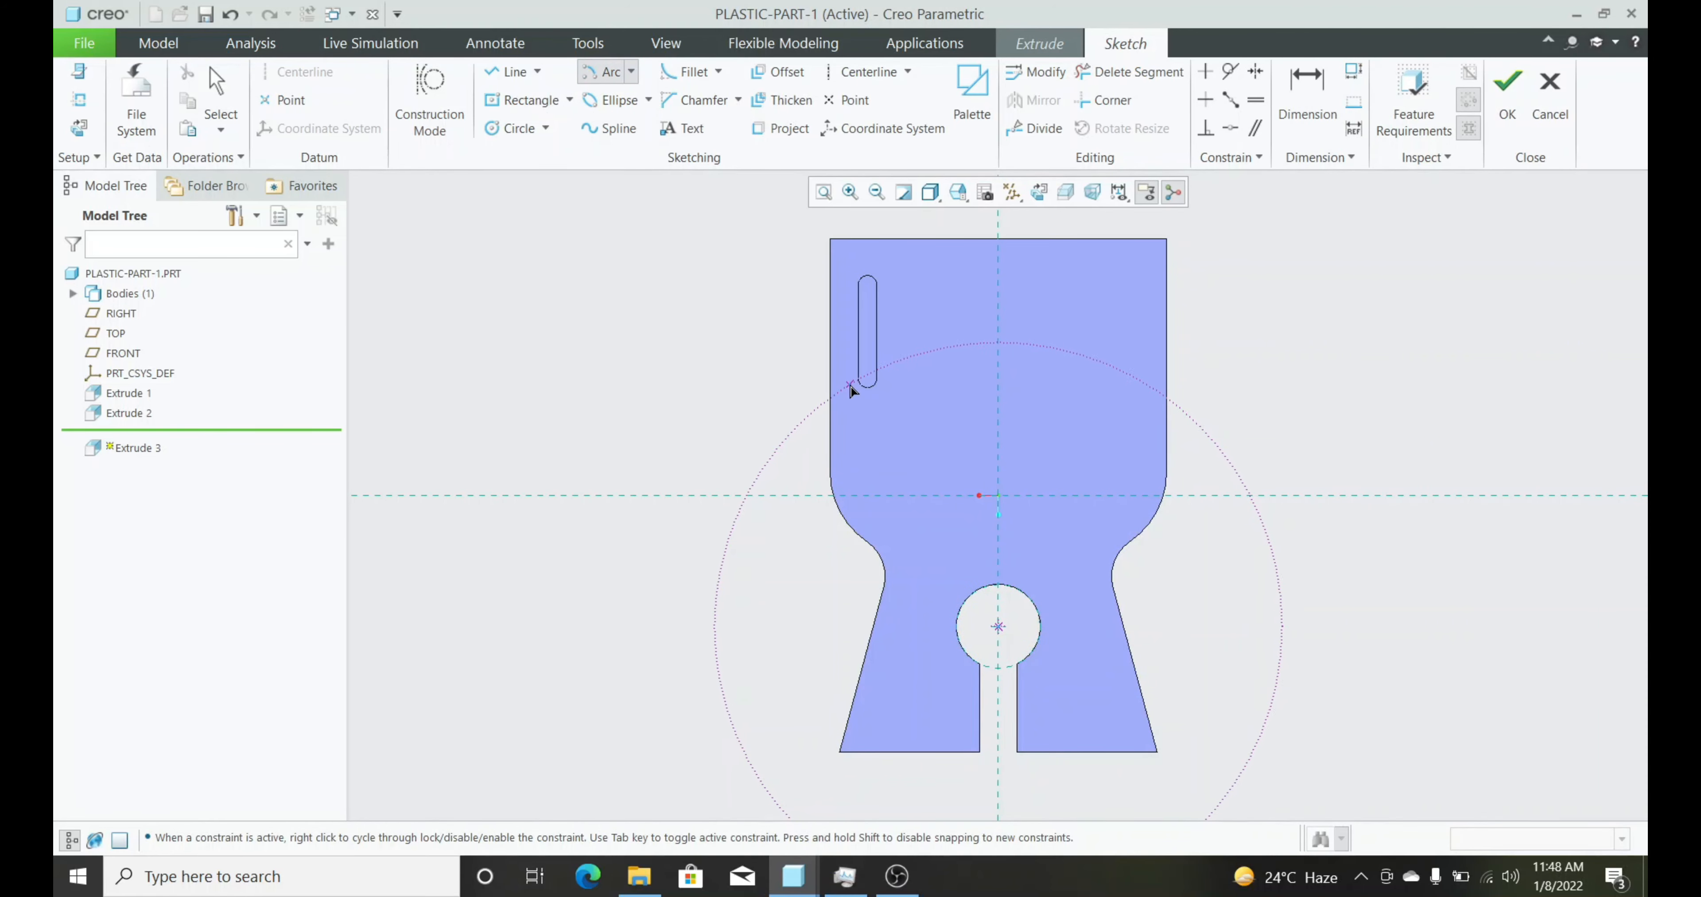
{"action": "left_click", "coordinate": [78, 100]}
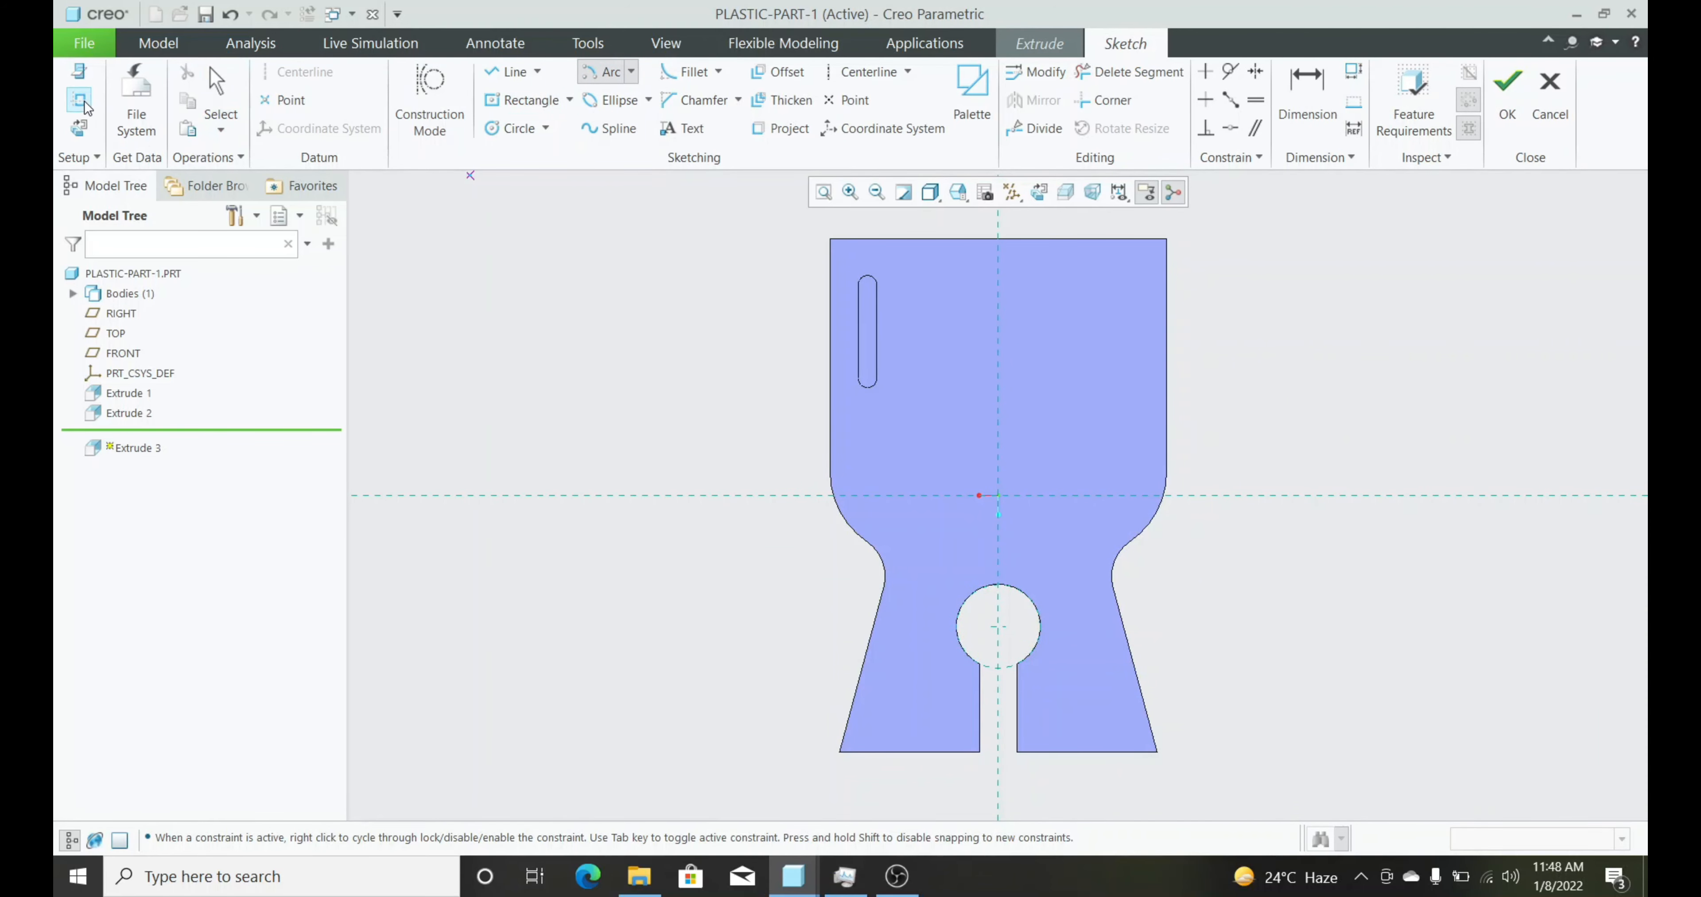
{"action": "left_click", "coordinate": [861, 389]}
{"action": "scroll", "coordinate": [699, 419], "scroll_direction": "down", "scroll_amount": 1}
{"action": "left_click", "coordinate": [1611, 326]}
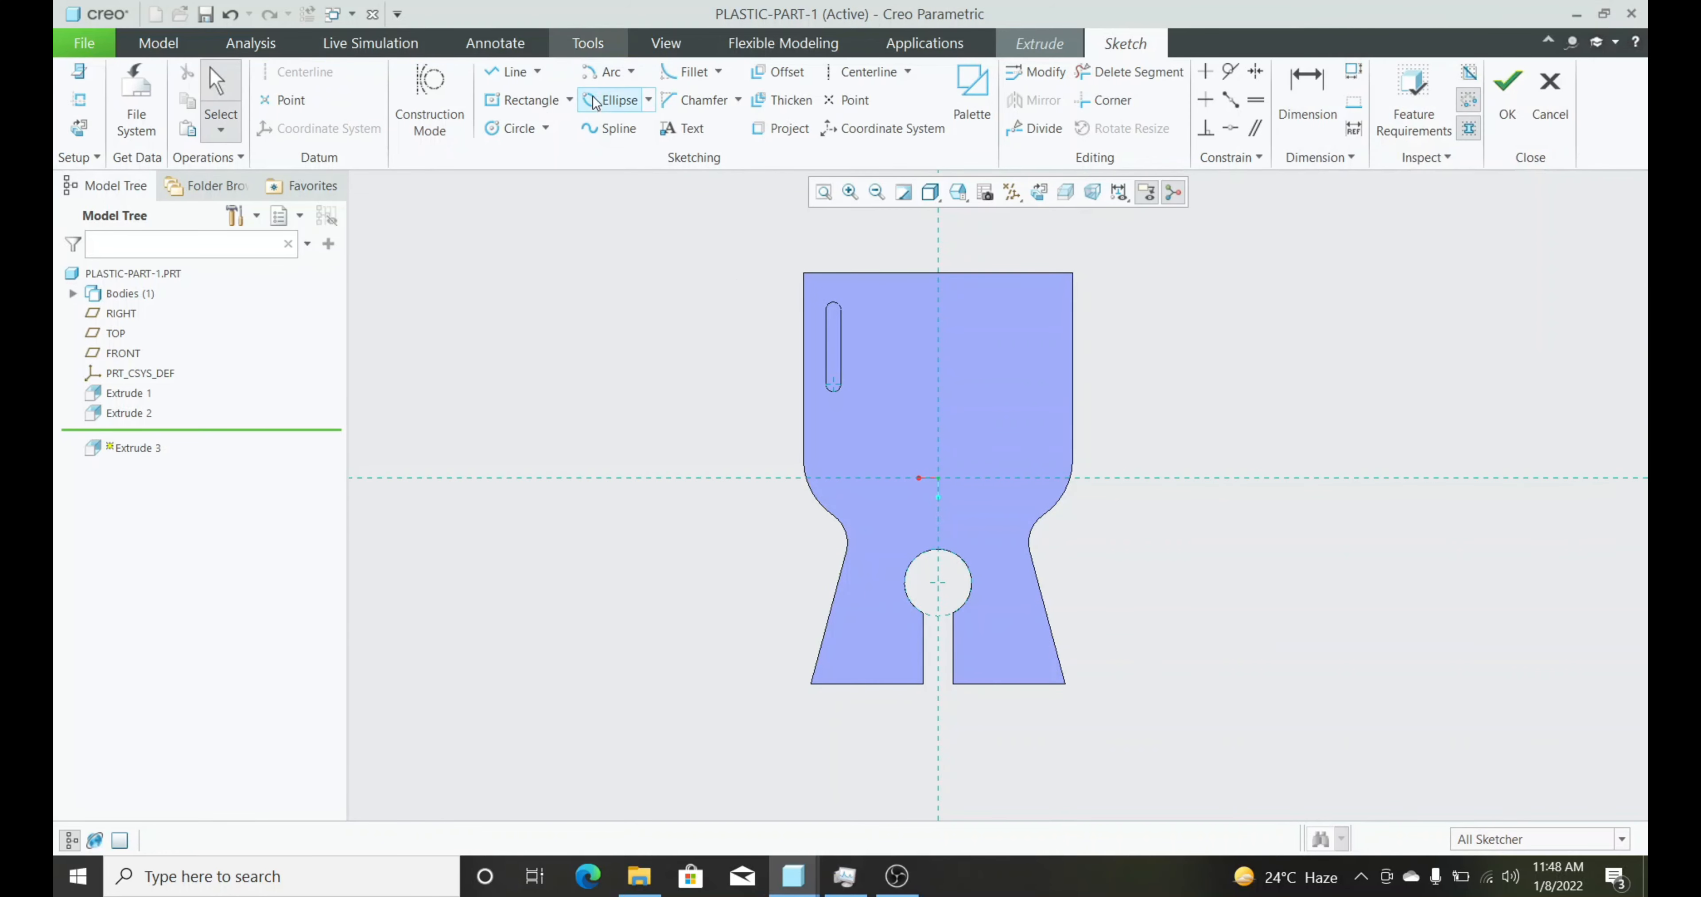
Draw an arc concentric with the round cutout from the slot's lower end centre across the plate, and convert it to construction
{"action": "left_click", "coordinate": [604, 71]}
{"action": "scroll", "coordinate": [835, 386], "scroll_direction": "up", "scroll_amount": 4}
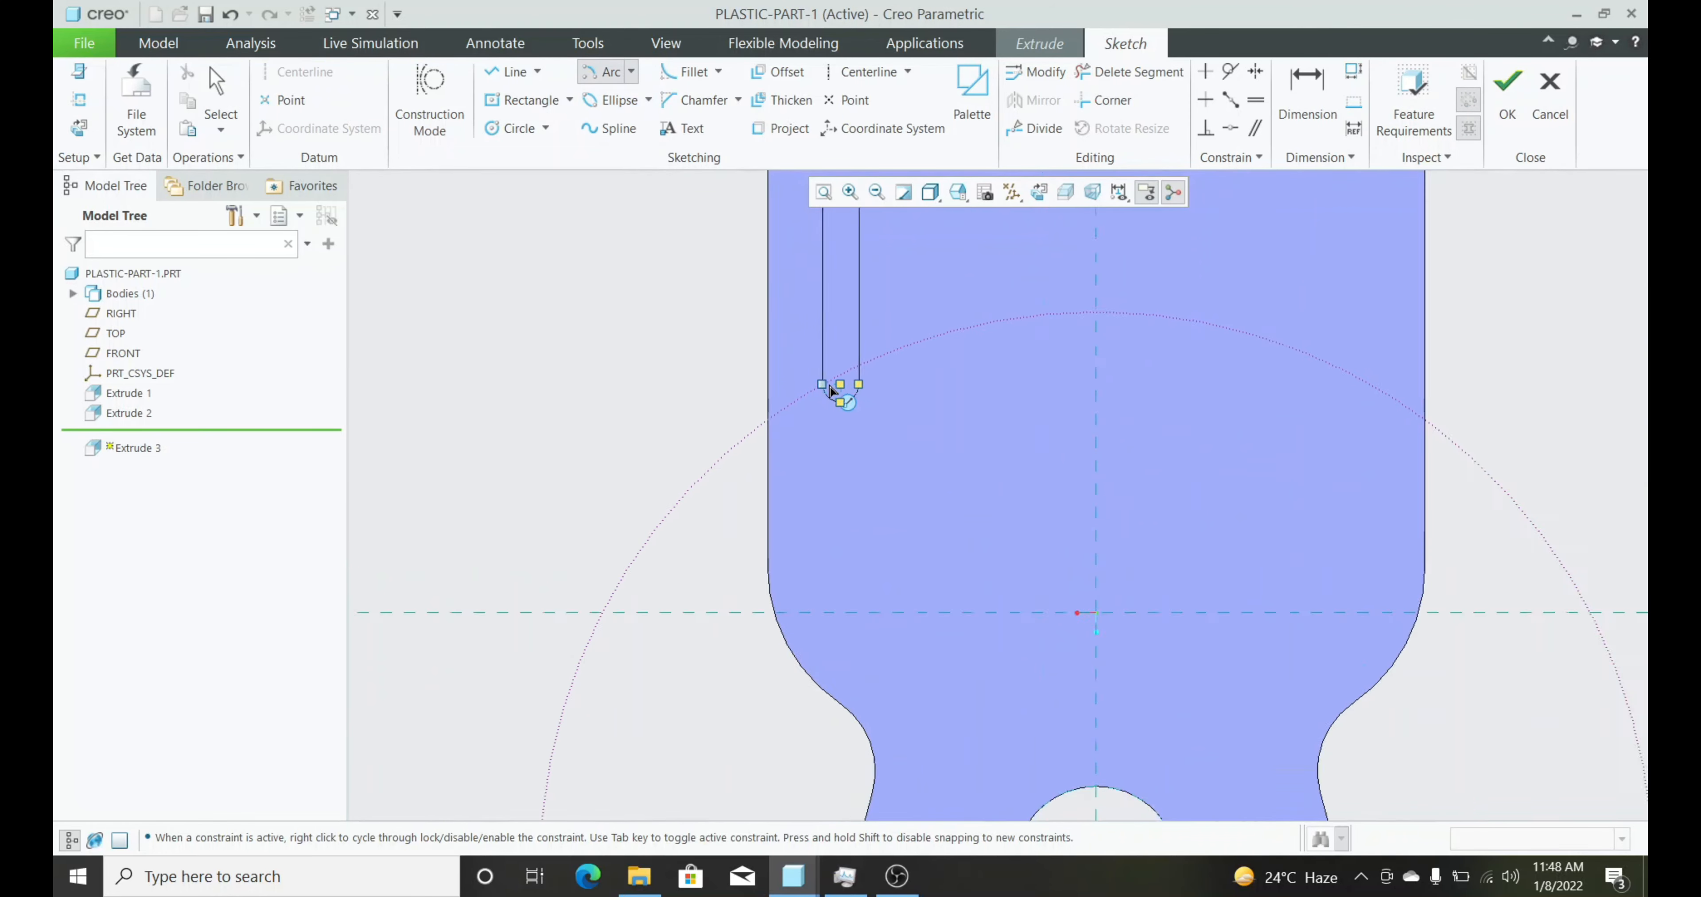
{"action": "left_click", "coordinate": [842, 382]}
{"action": "scroll", "coordinate": [871, 403], "scroll_direction": "down", "scroll_amount": 2}
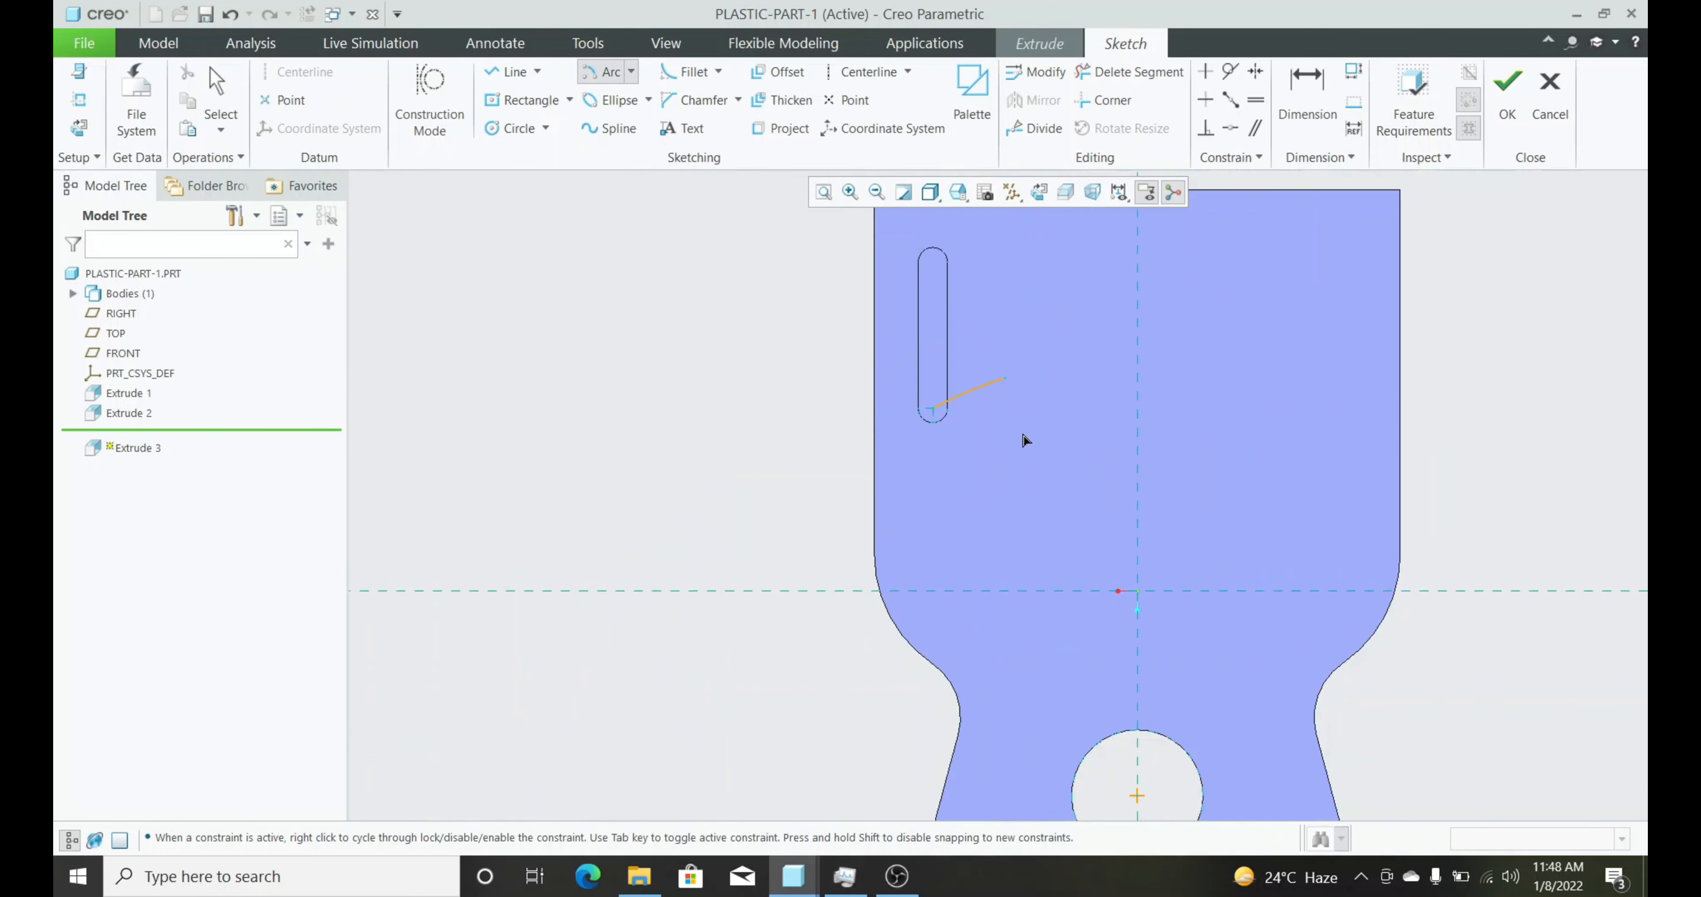
{"action": "left_click", "coordinate": [1308, 484]}
{"action": "middle_click", "coordinate": [1561, 449]}
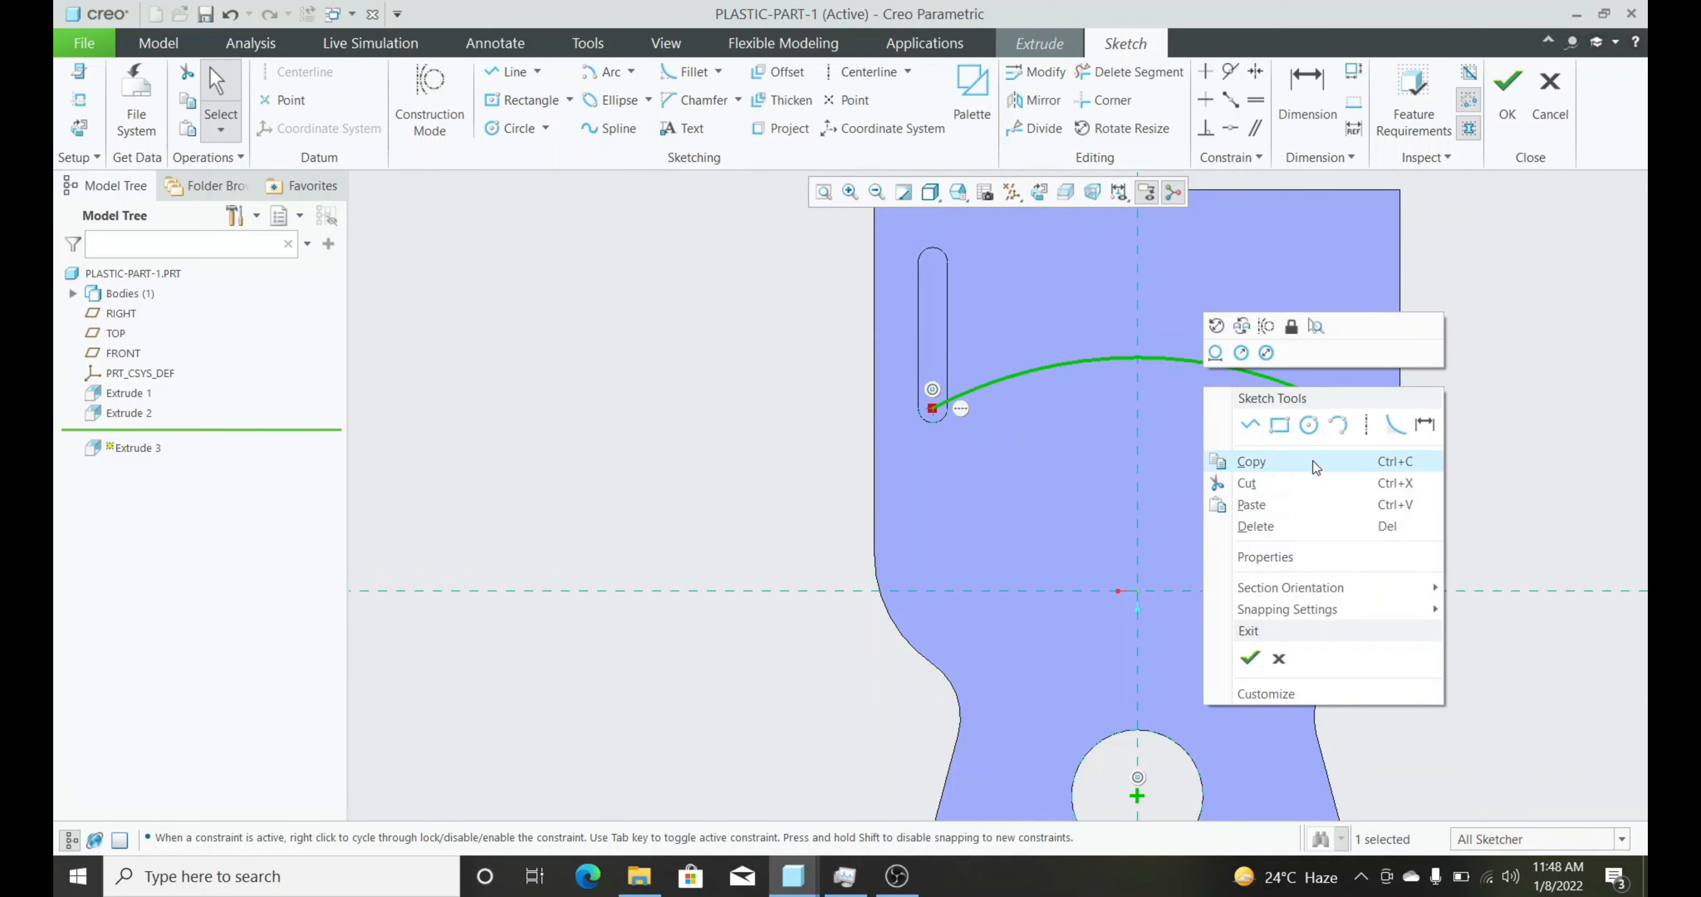
{"action": "left_click", "coordinate": [1266, 337]}
{"action": "left_click", "coordinate": [1038, 595]}
{"action": "scroll", "coordinate": [1038, 595], "scroll_direction": "up", "scroll_amount": 1}
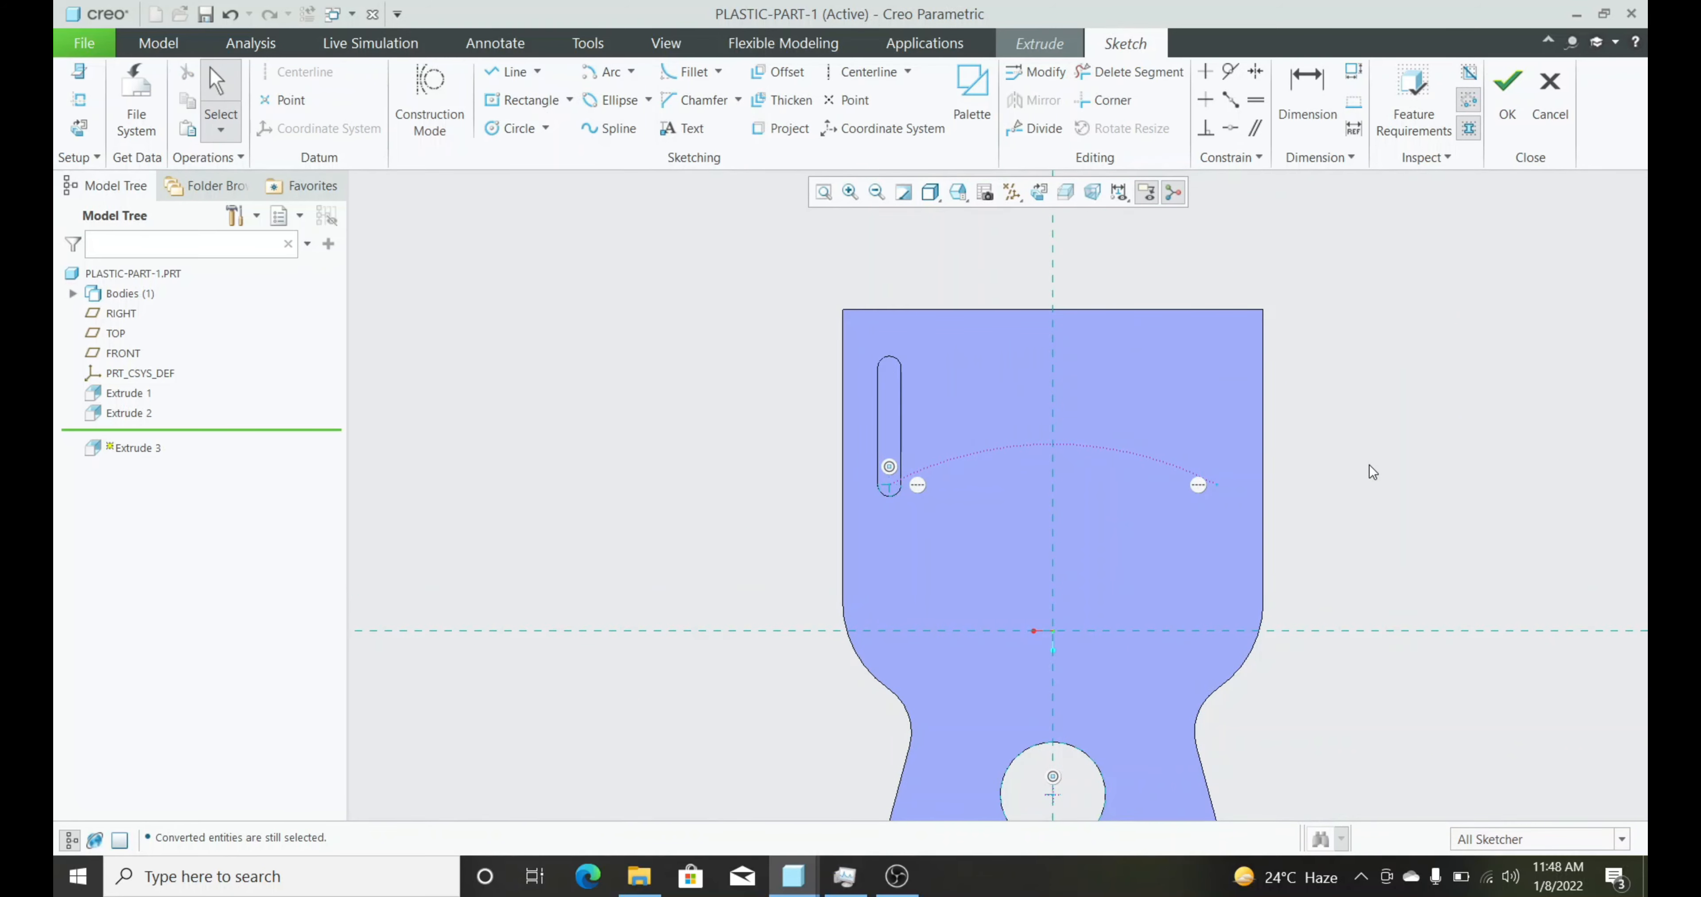
Insert a racetrack shape from the sketcher palette beside the existing slot, rotated 90 degrees
{"action": "scroll", "coordinate": [1035, 462], "scroll_direction": "down", "scroll_amount": 1}
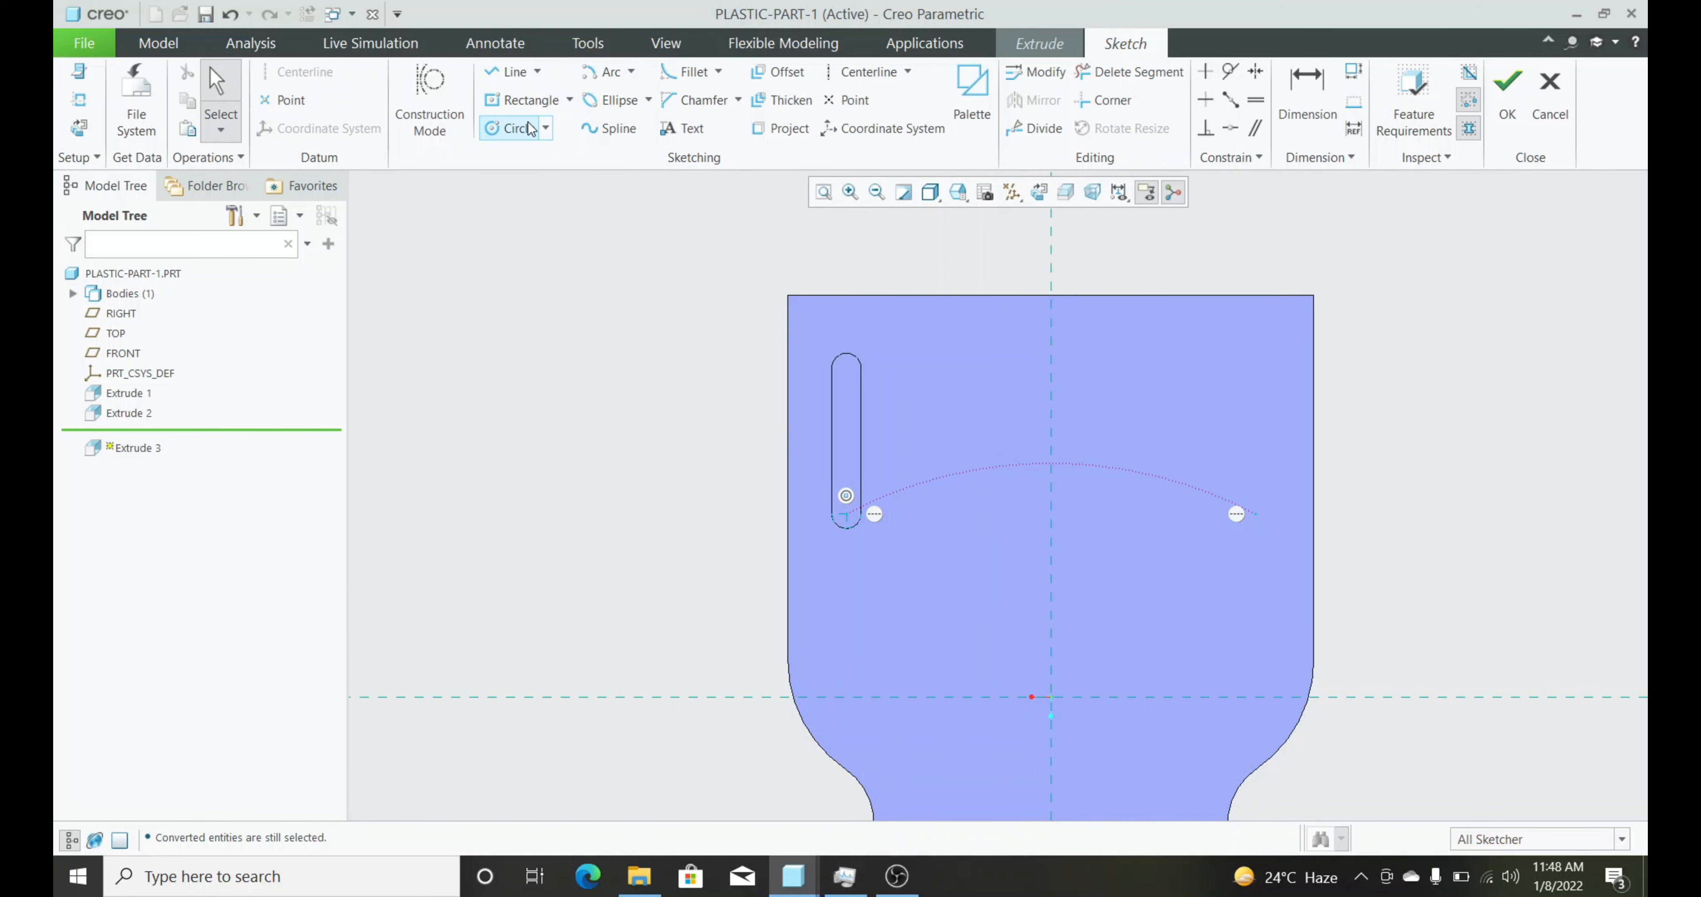
{"action": "left_click", "coordinate": [957, 93]}
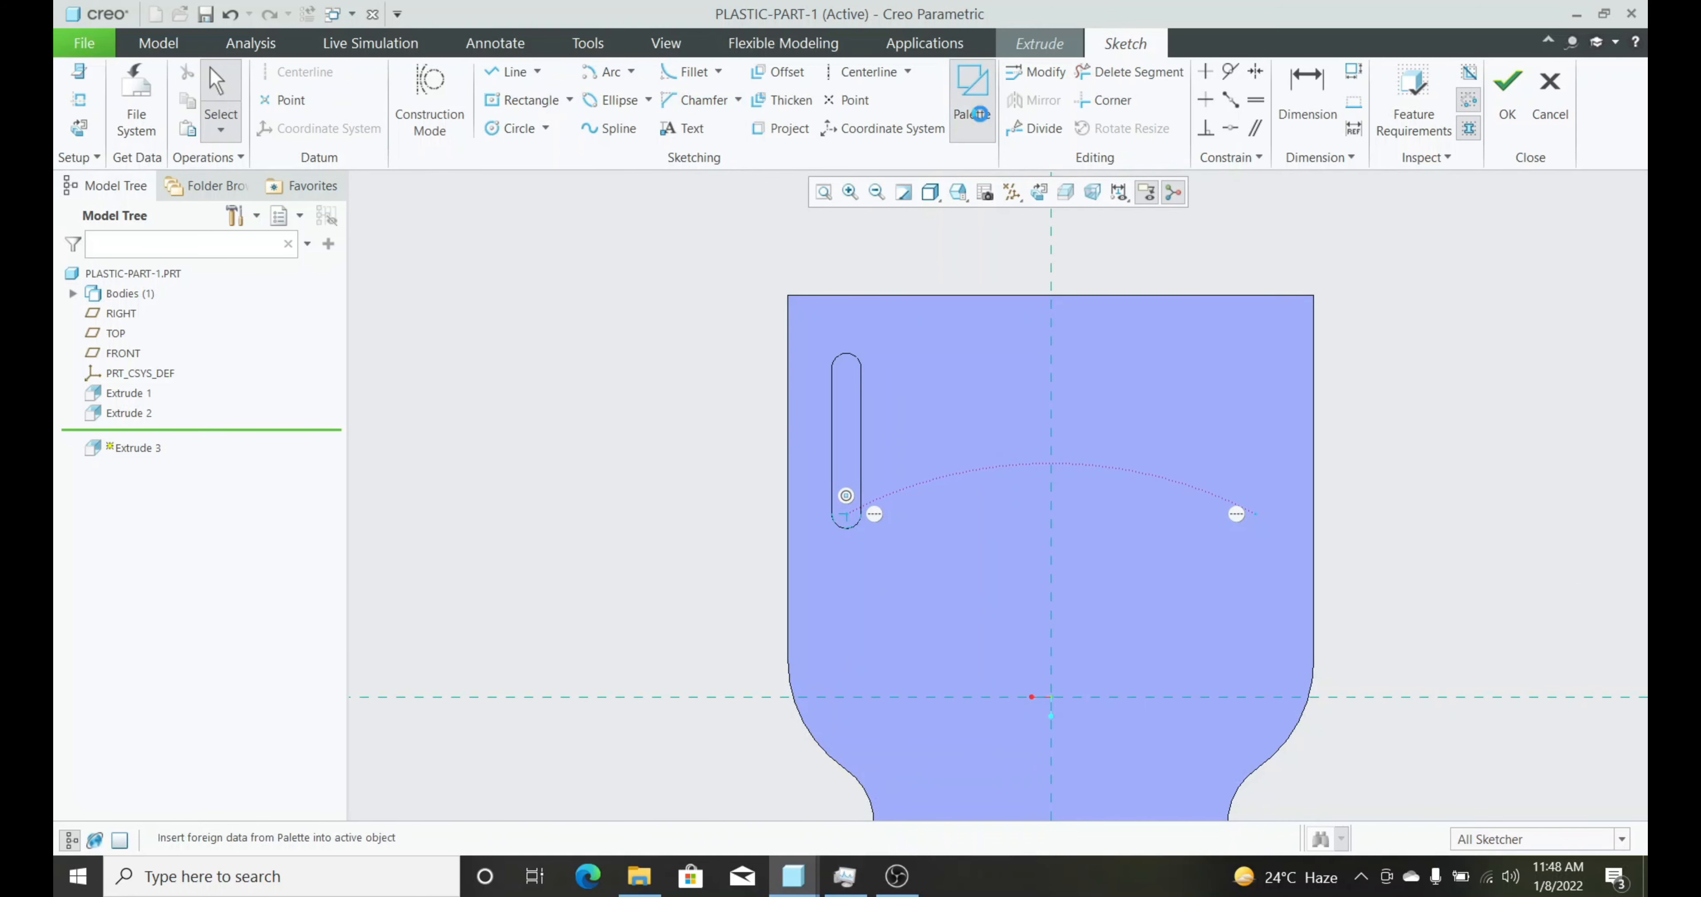
{"action": "left_click", "coordinate": [1421, 620]}
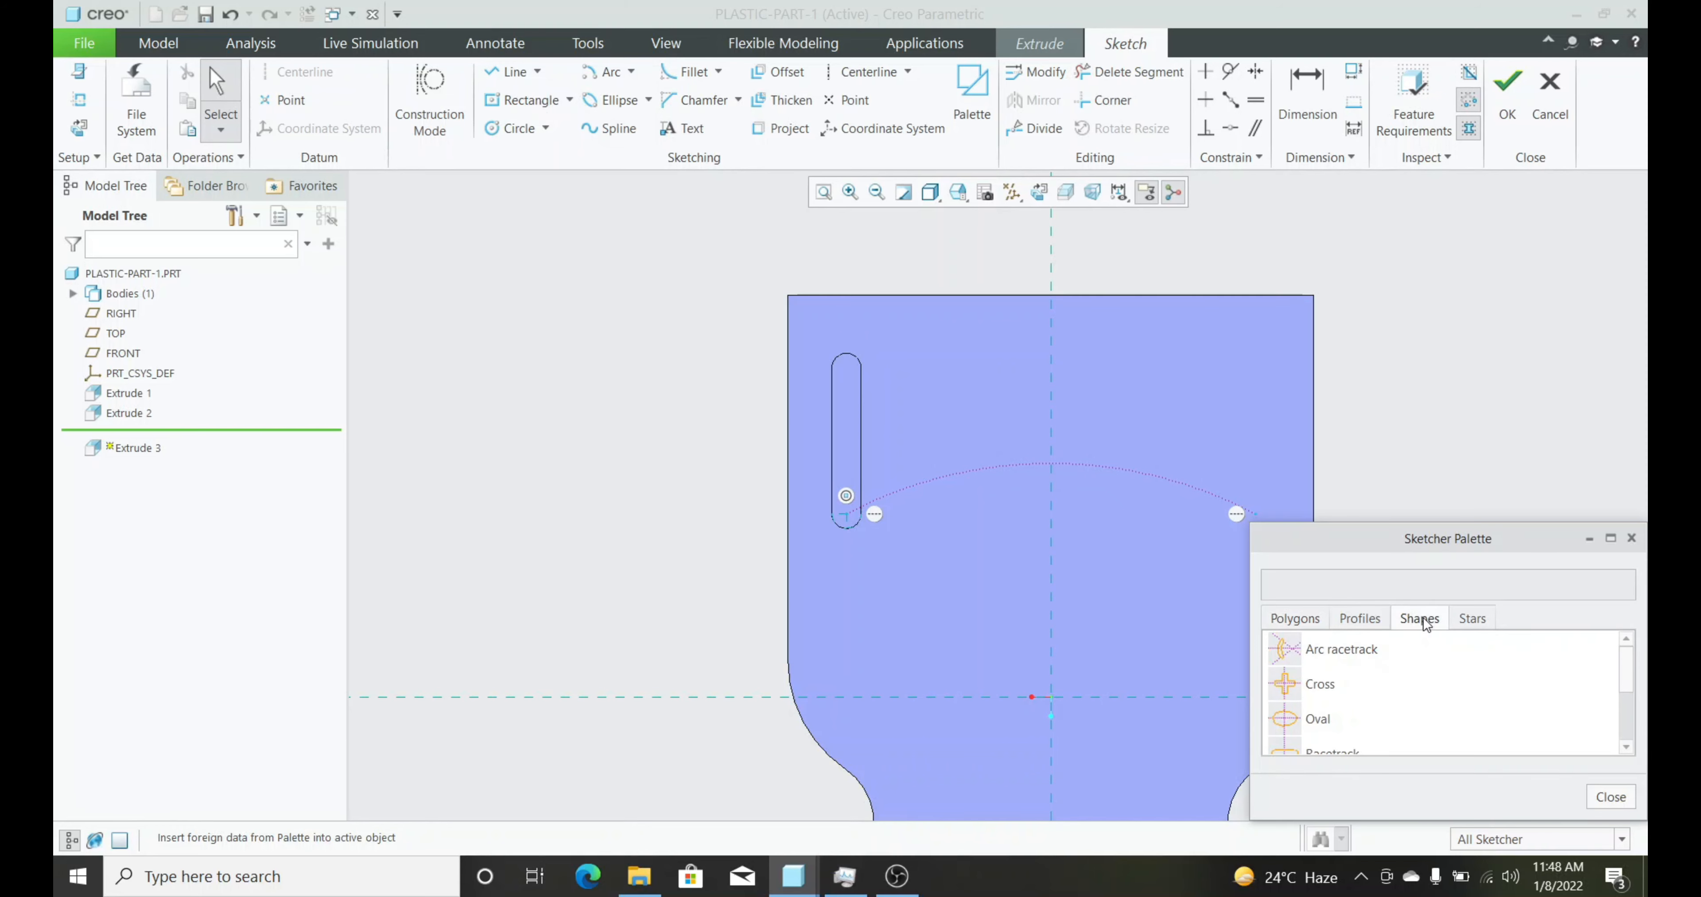
{"action": "scroll", "coordinate": [1342, 709], "scroll_direction": "down", "scroll_amount": 1}
{"action": "double_click", "coordinate": [1337, 657]}
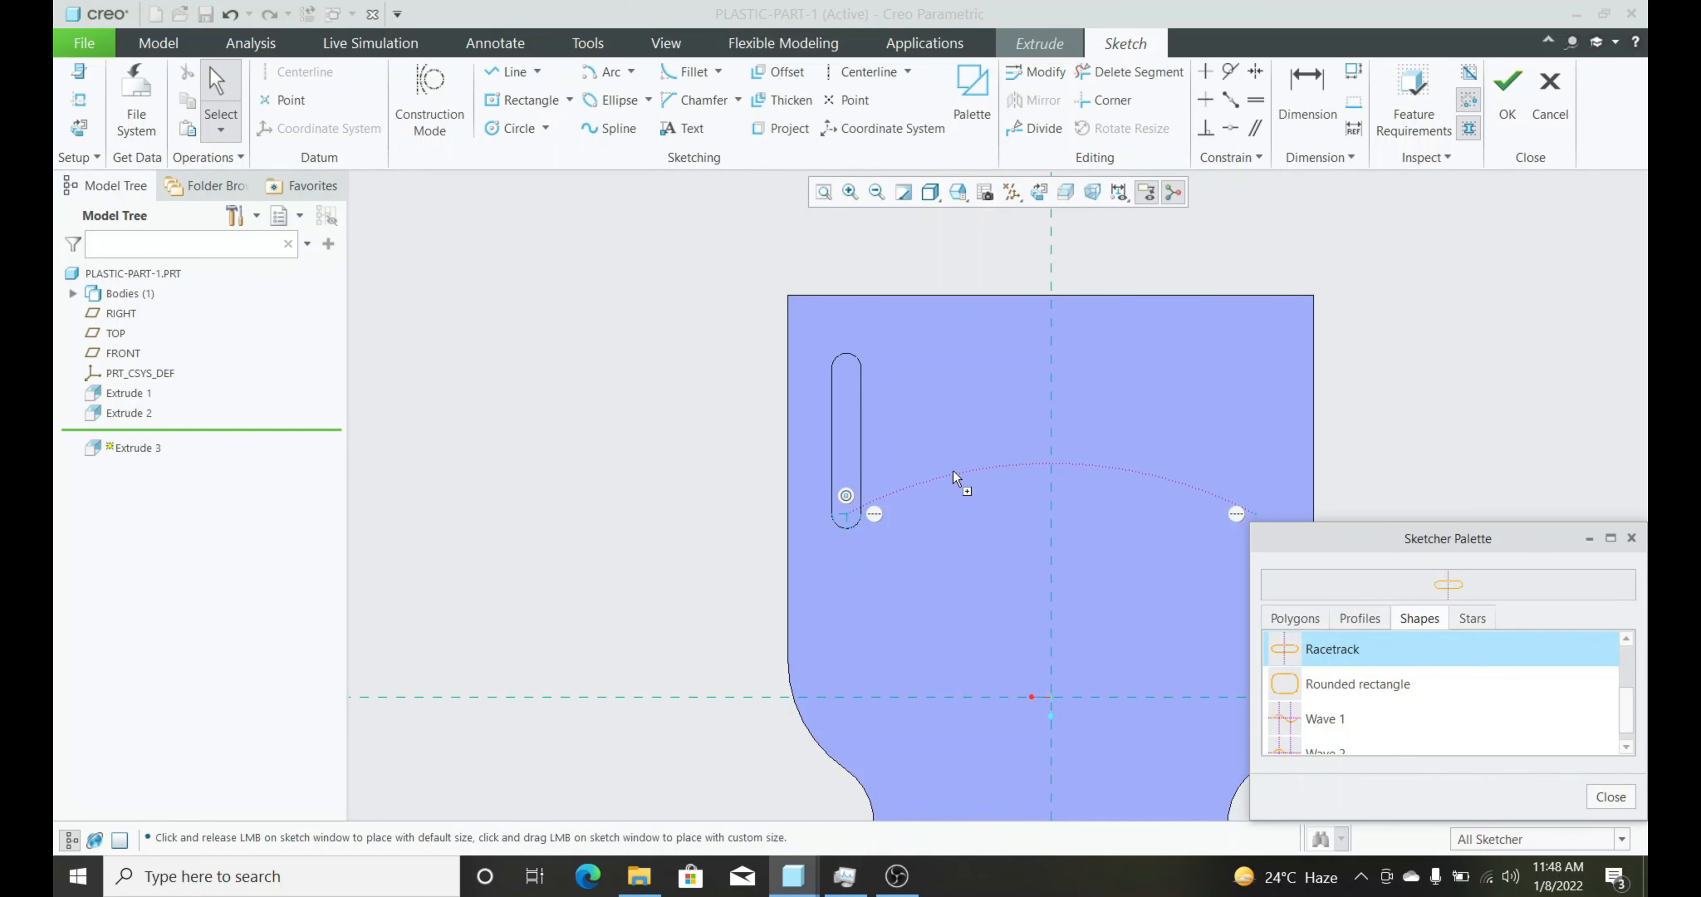
{"action": "left_click", "coordinate": [945, 412]}
{"action": "double_click", "coordinate": [748, 110]}
{"action": "type", "text": "90"}
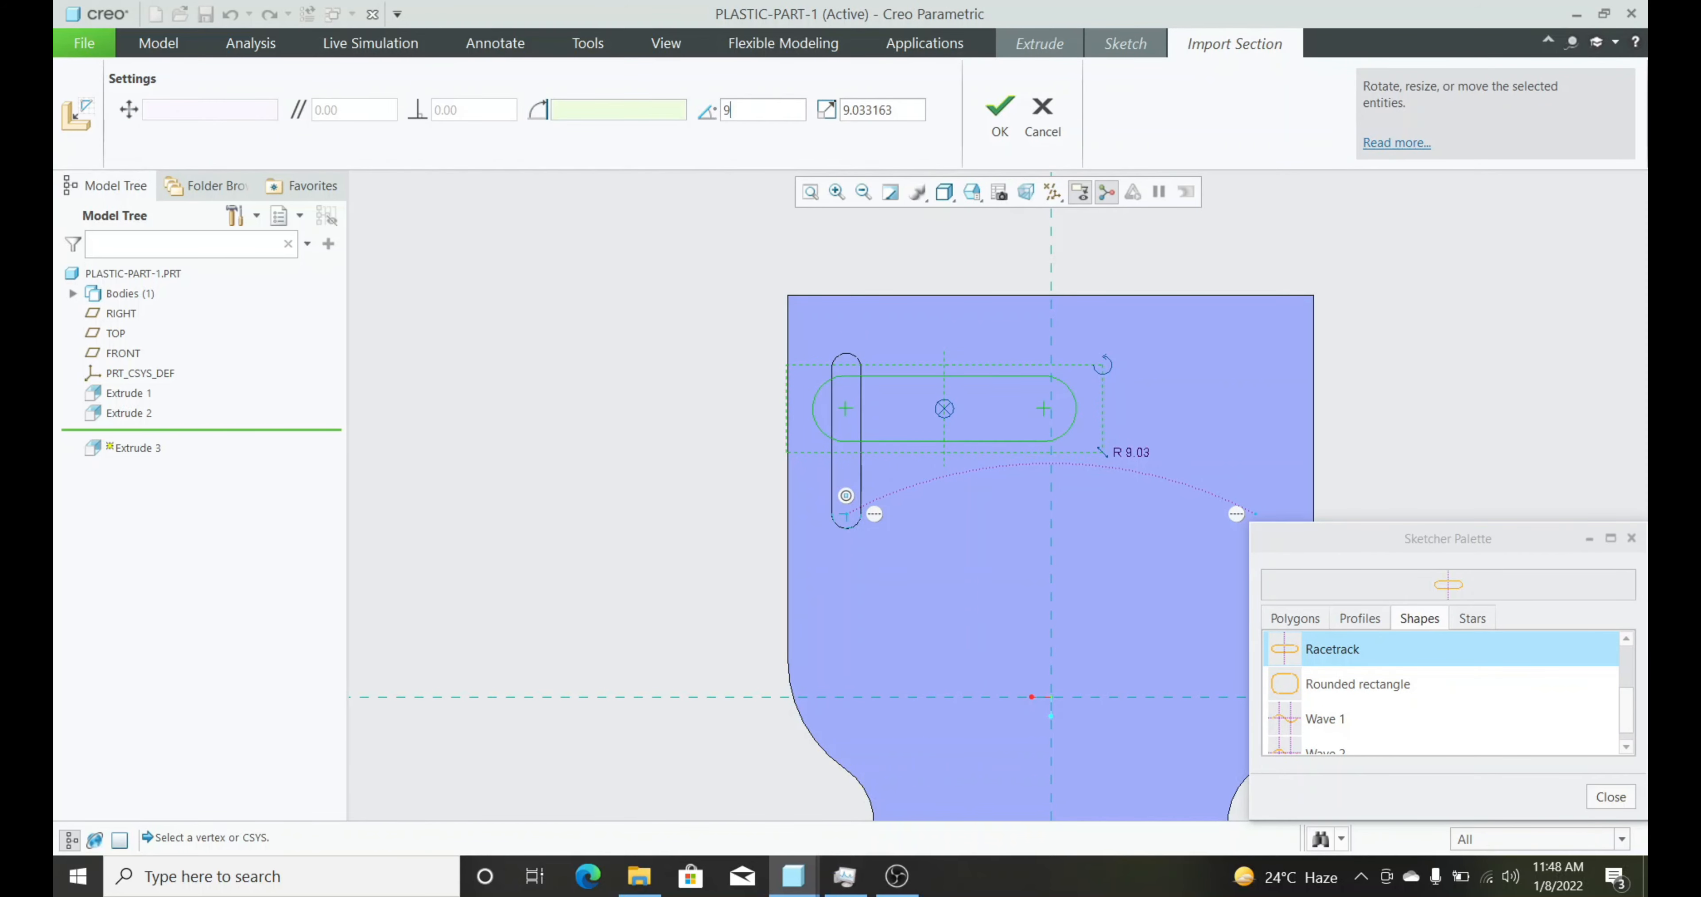
{"action": "key", "text": "Return"}
{"action": "left_click", "coordinate": [998, 119]}
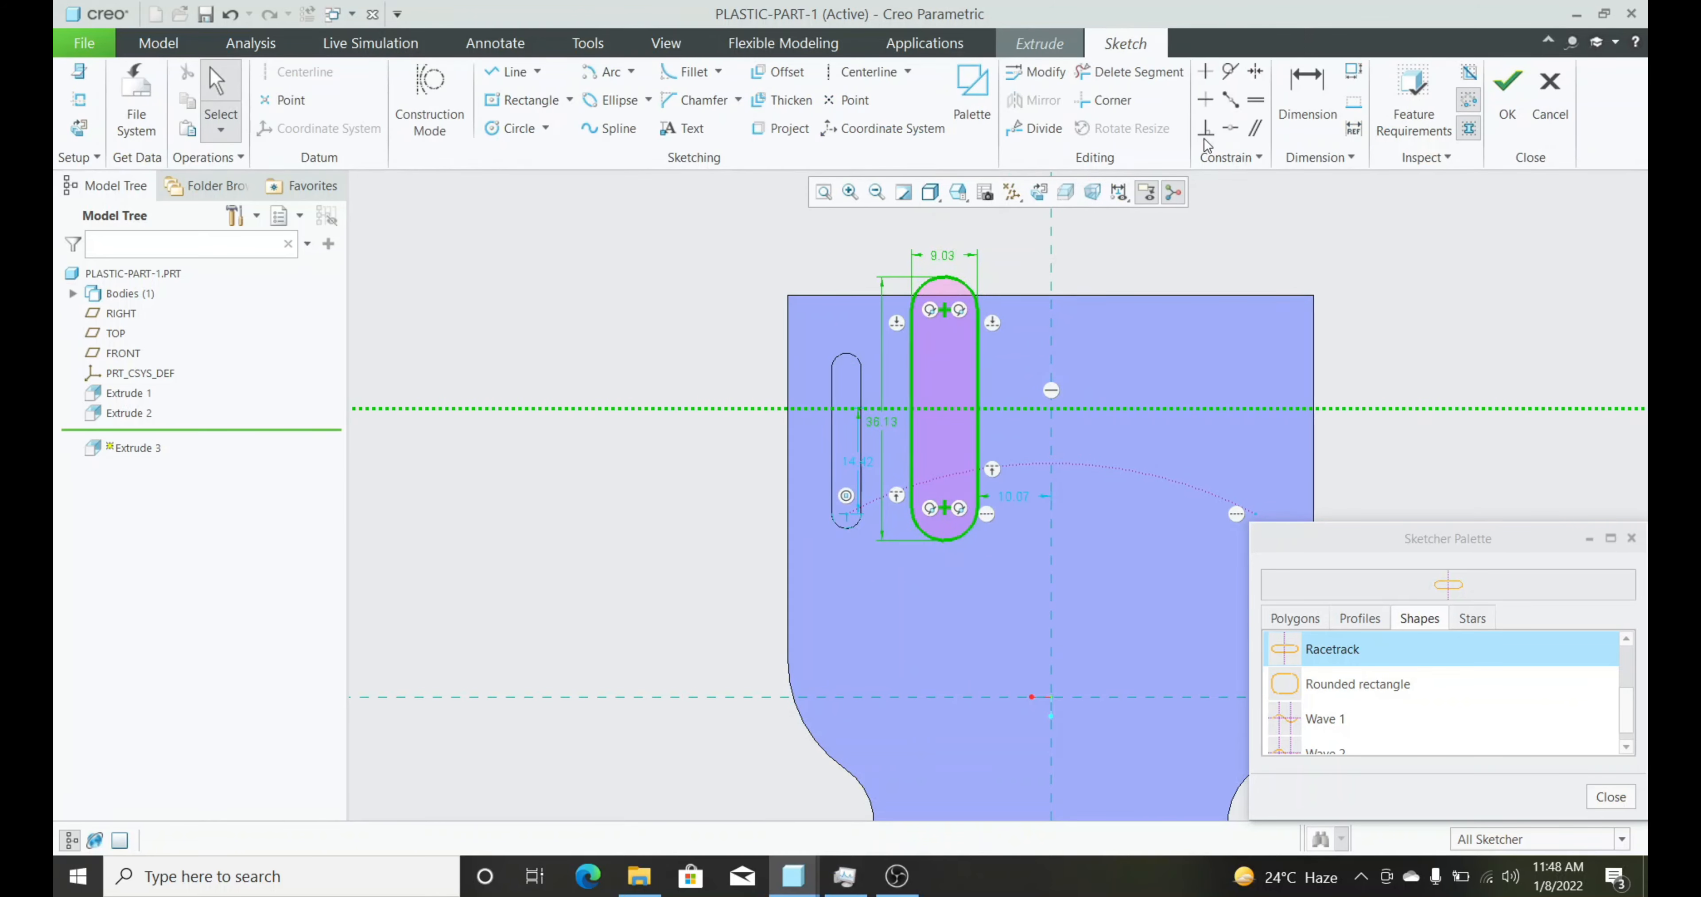
Set the new racetrack's width to 4 and its lower end's horizontal distance from the existing slot's centre to 10
{"action": "double_click", "coordinate": [942, 256]}
{"action": "type", "text": "4"}
{"action": "key", "text": "Return"}
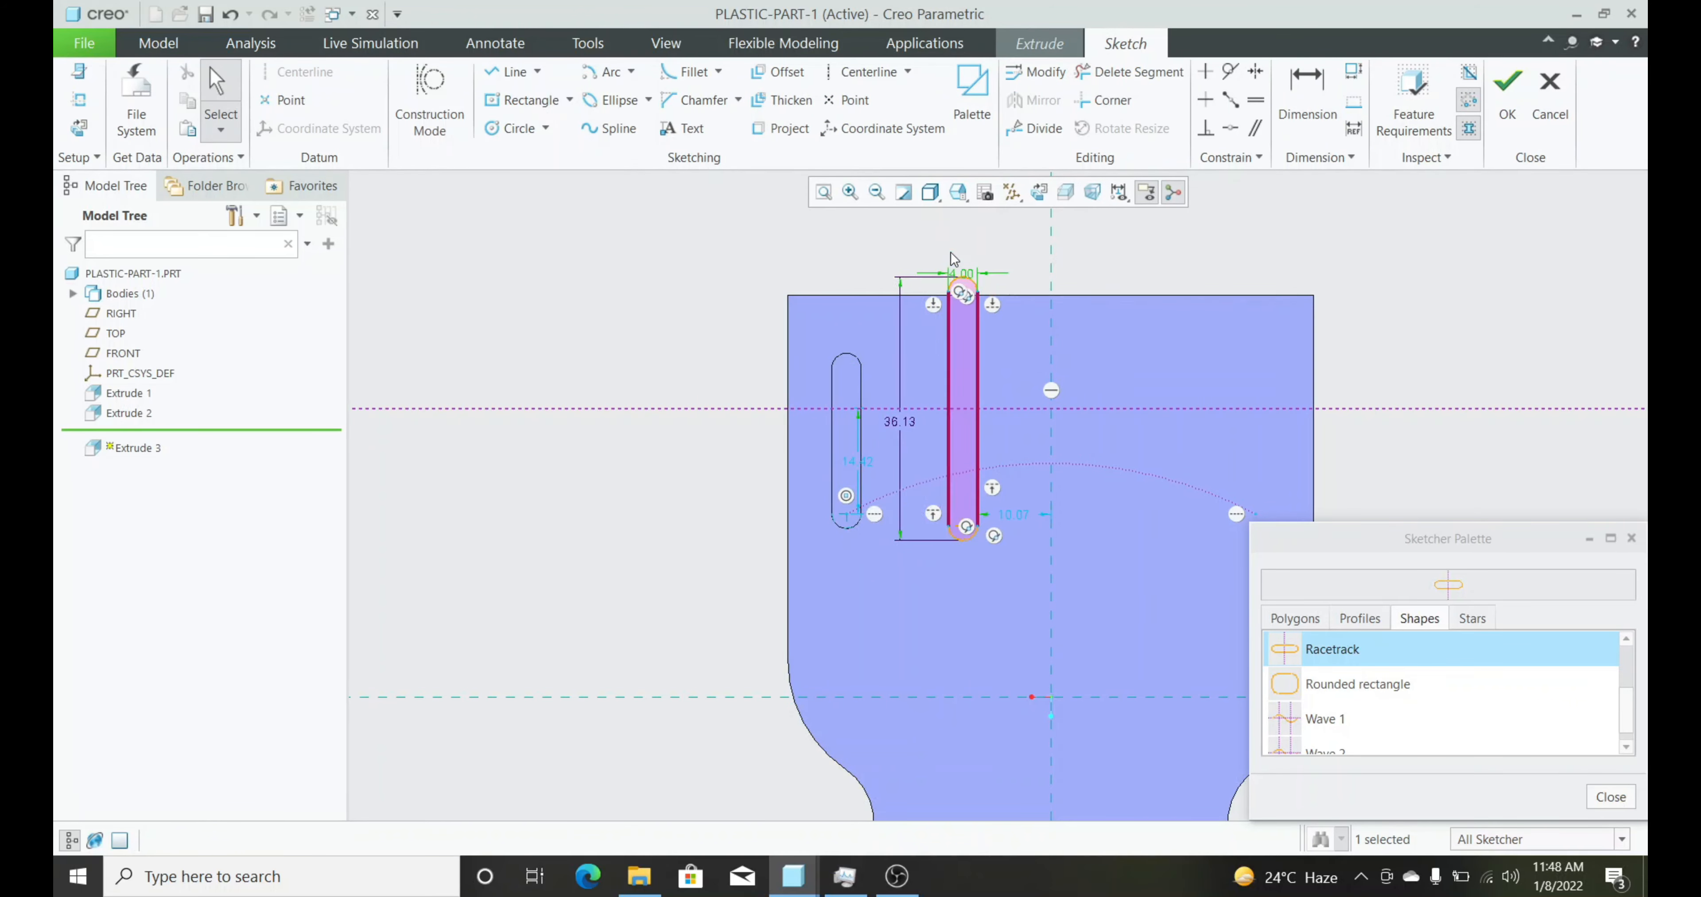
{"action": "key", "text": "d"}
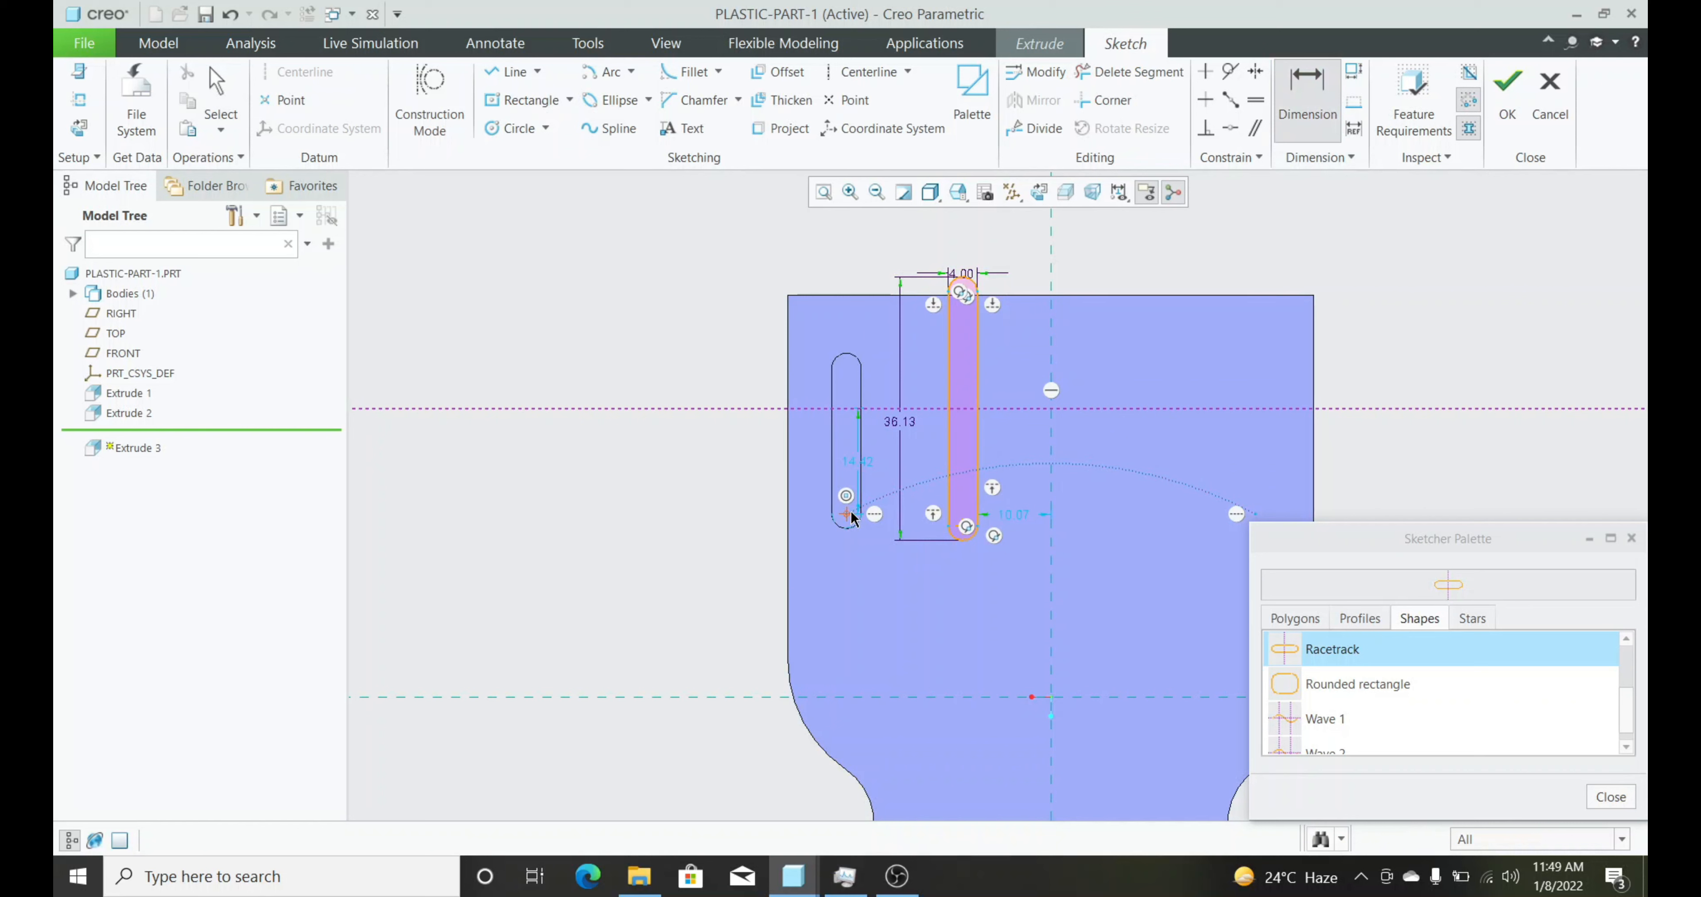
{"action": "left_click", "coordinate": [958, 530]}
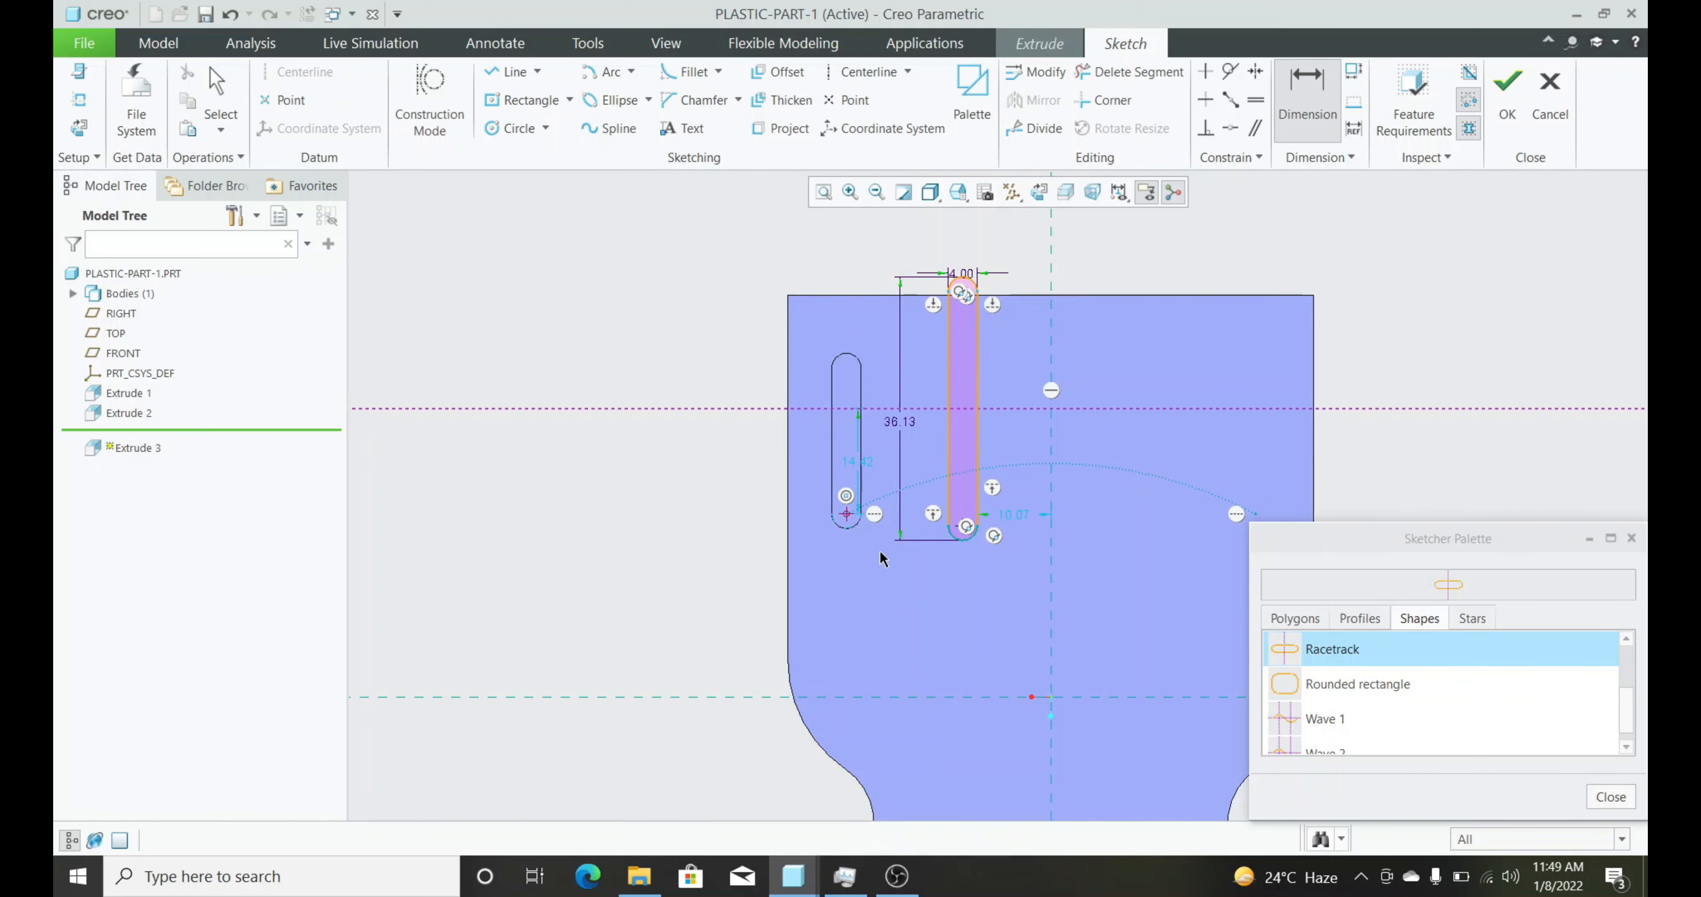
{"action": "middle_click", "coordinate": [922, 576]}
{"action": "type", "text": "8"}
{"action": "key", "text": "Return"}
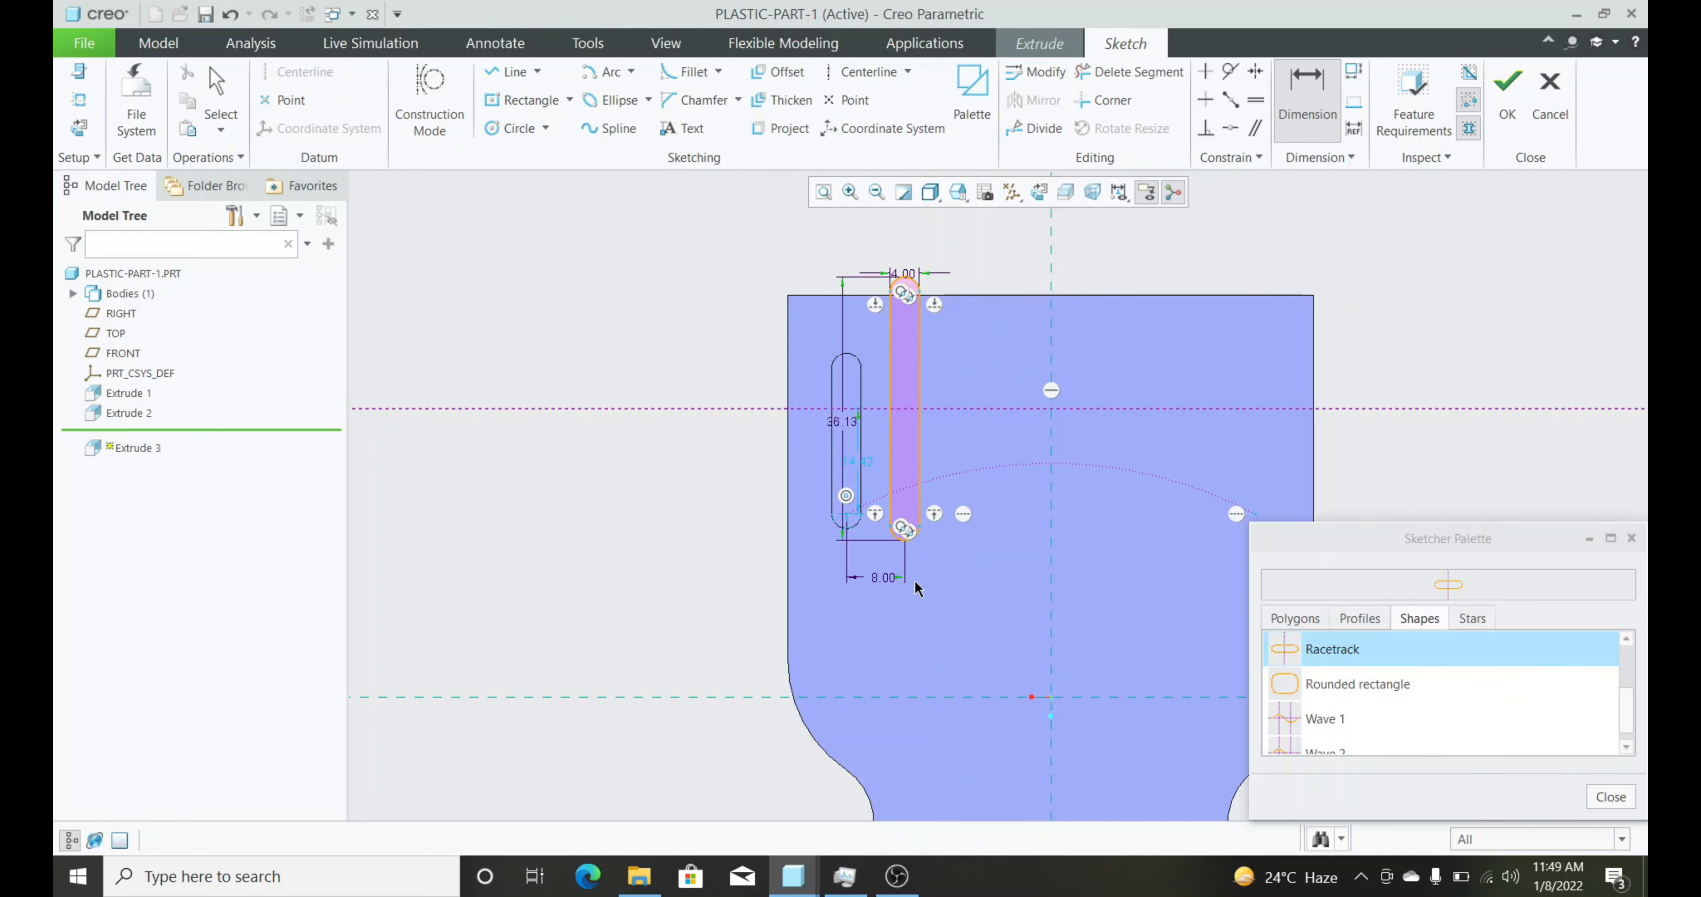
{"action": "double_click", "coordinate": [879, 582]}
{"action": "type", "text": "10"}
{"action": "key", "text": "Return"}
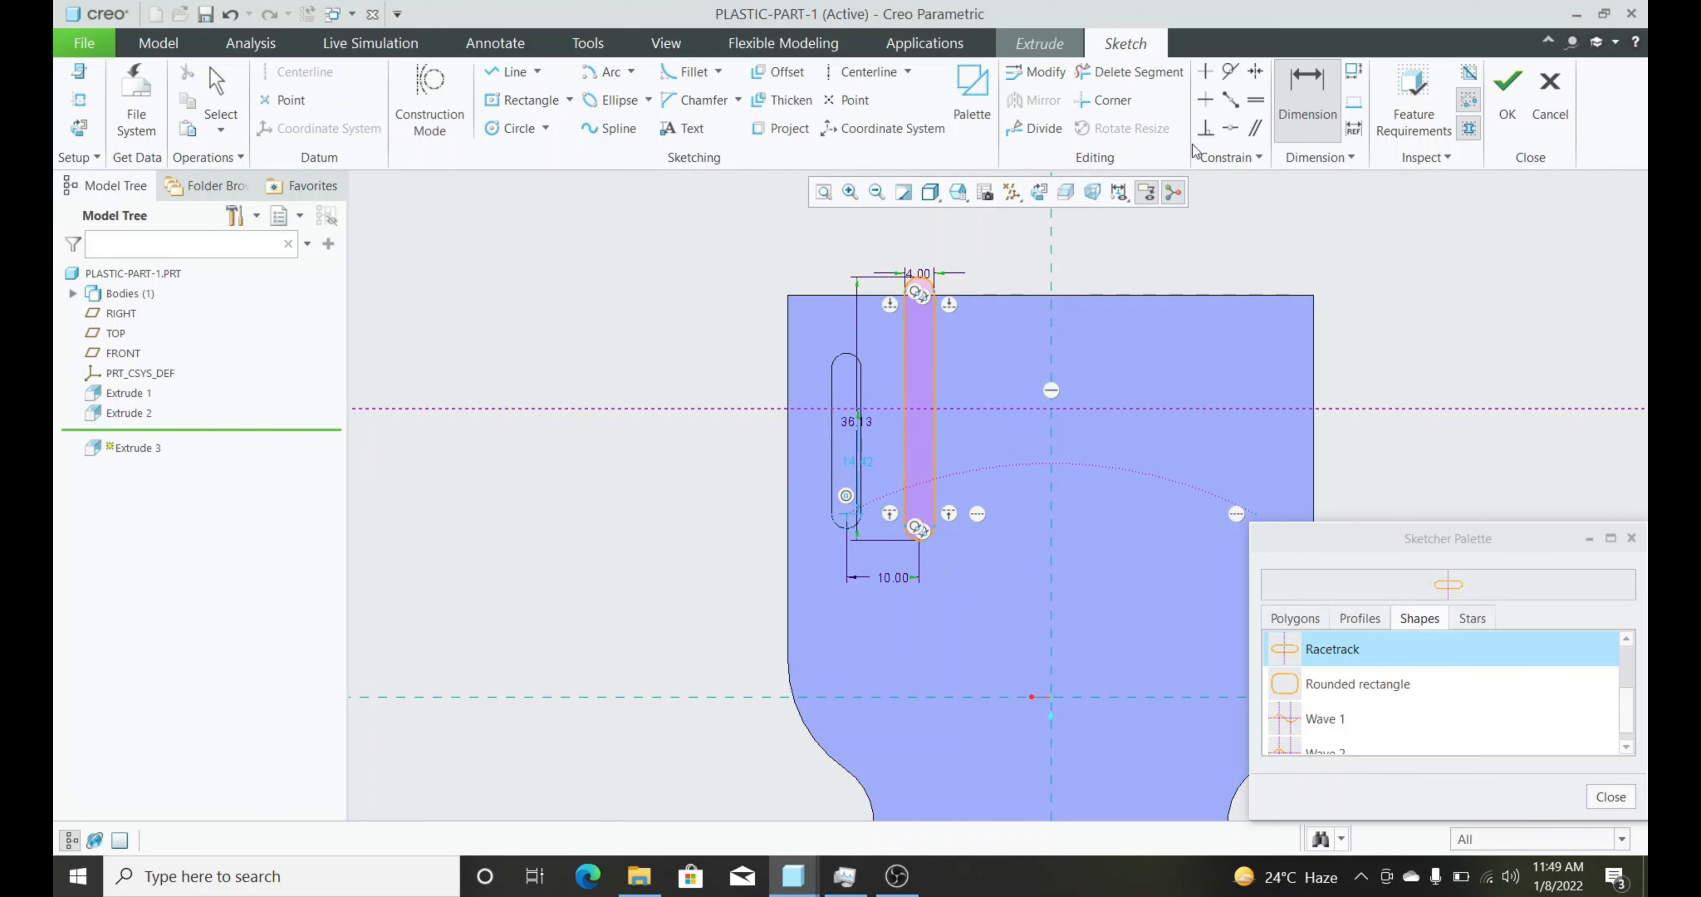
Constrain the new racetrack's lower end centre to lie on the construction arc
{"action": "left_click", "coordinate": [1230, 128]}
{"action": "scroll", "coordinate": [924, 495], "scroll_direction": "up", "scroll_amount": 3}
{"action": "scroll", "coordinate": [944, 531], "scroll_direction": "down", "scroll_amount": 4}
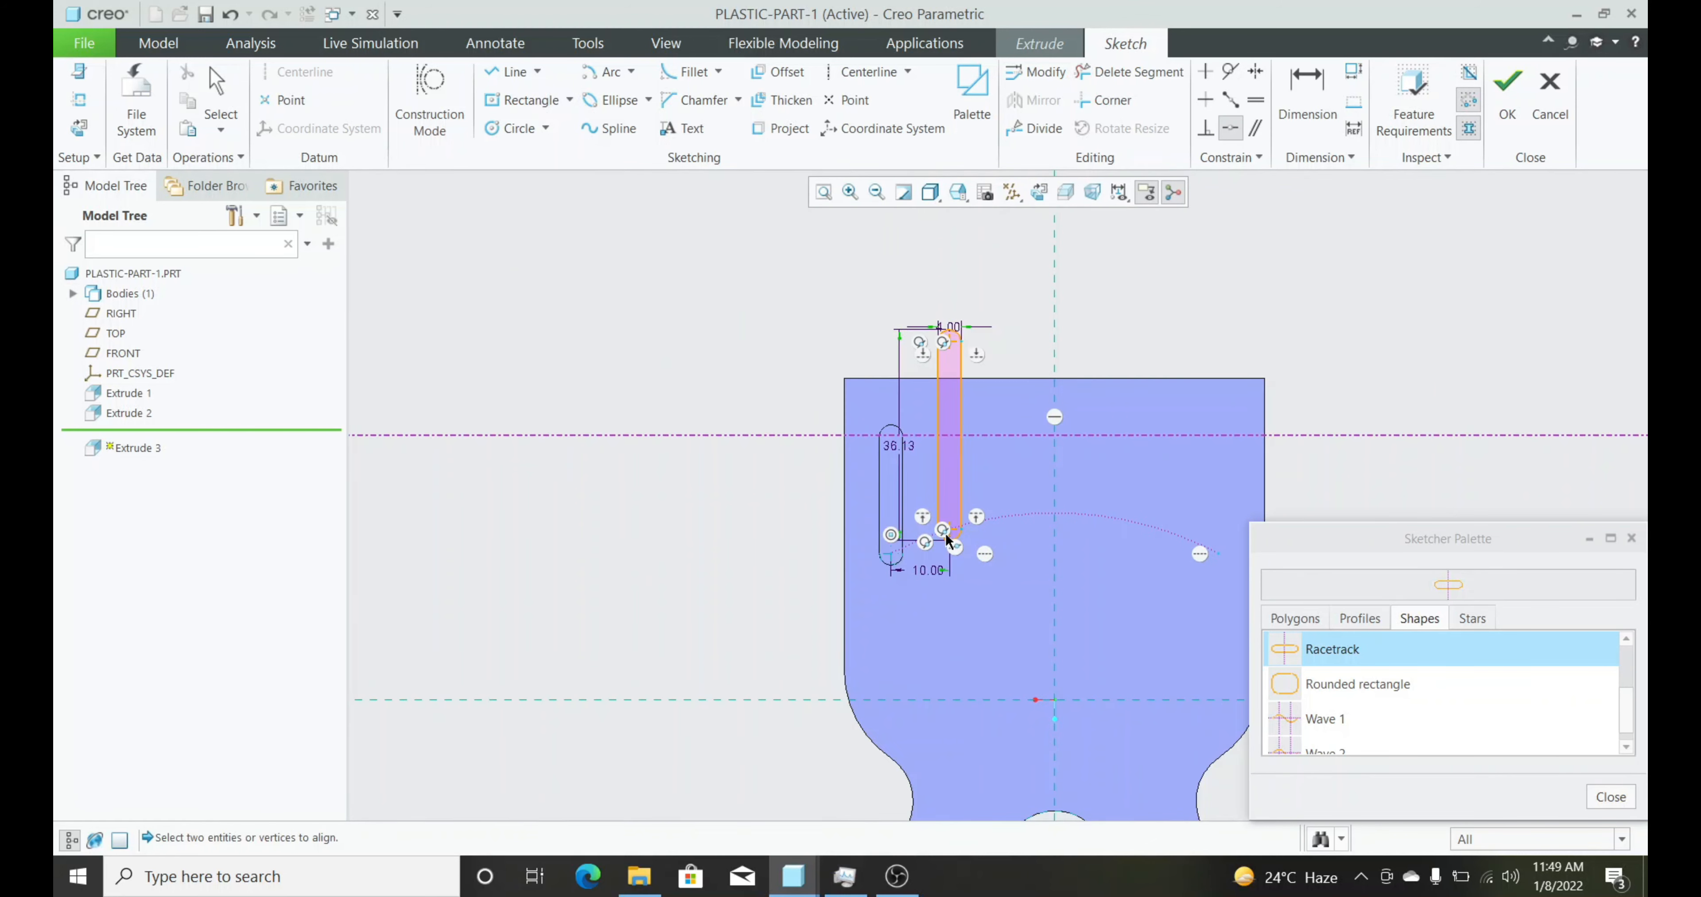
{"action": "scroll", "coordinate": [955, 406], "scroll_direction": "up", "scroll_amount": 2}
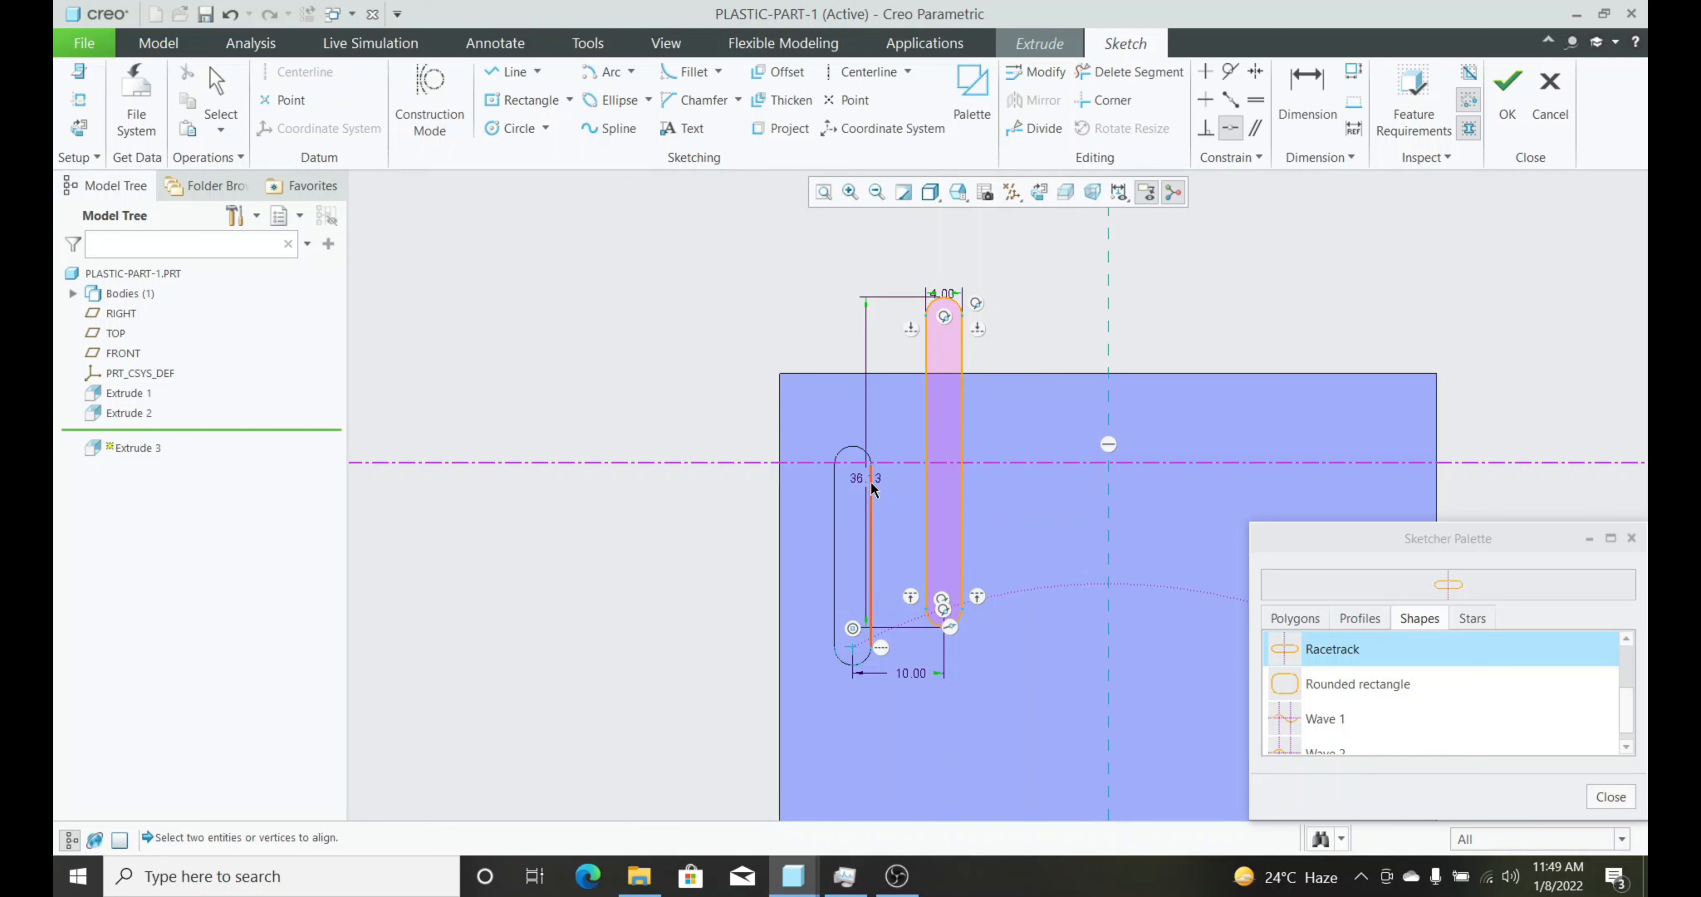
{"action": "middle_click", "coordinate": [1092, 466]}
Set the new racetrack's overall length to 20 and close the sketcher palette
{"action": "left_click_drag", "start_coordinate": [865, 479], "coordinate": [908, 481]}
{"action": "double_click", "coordinate": [908, 481]}
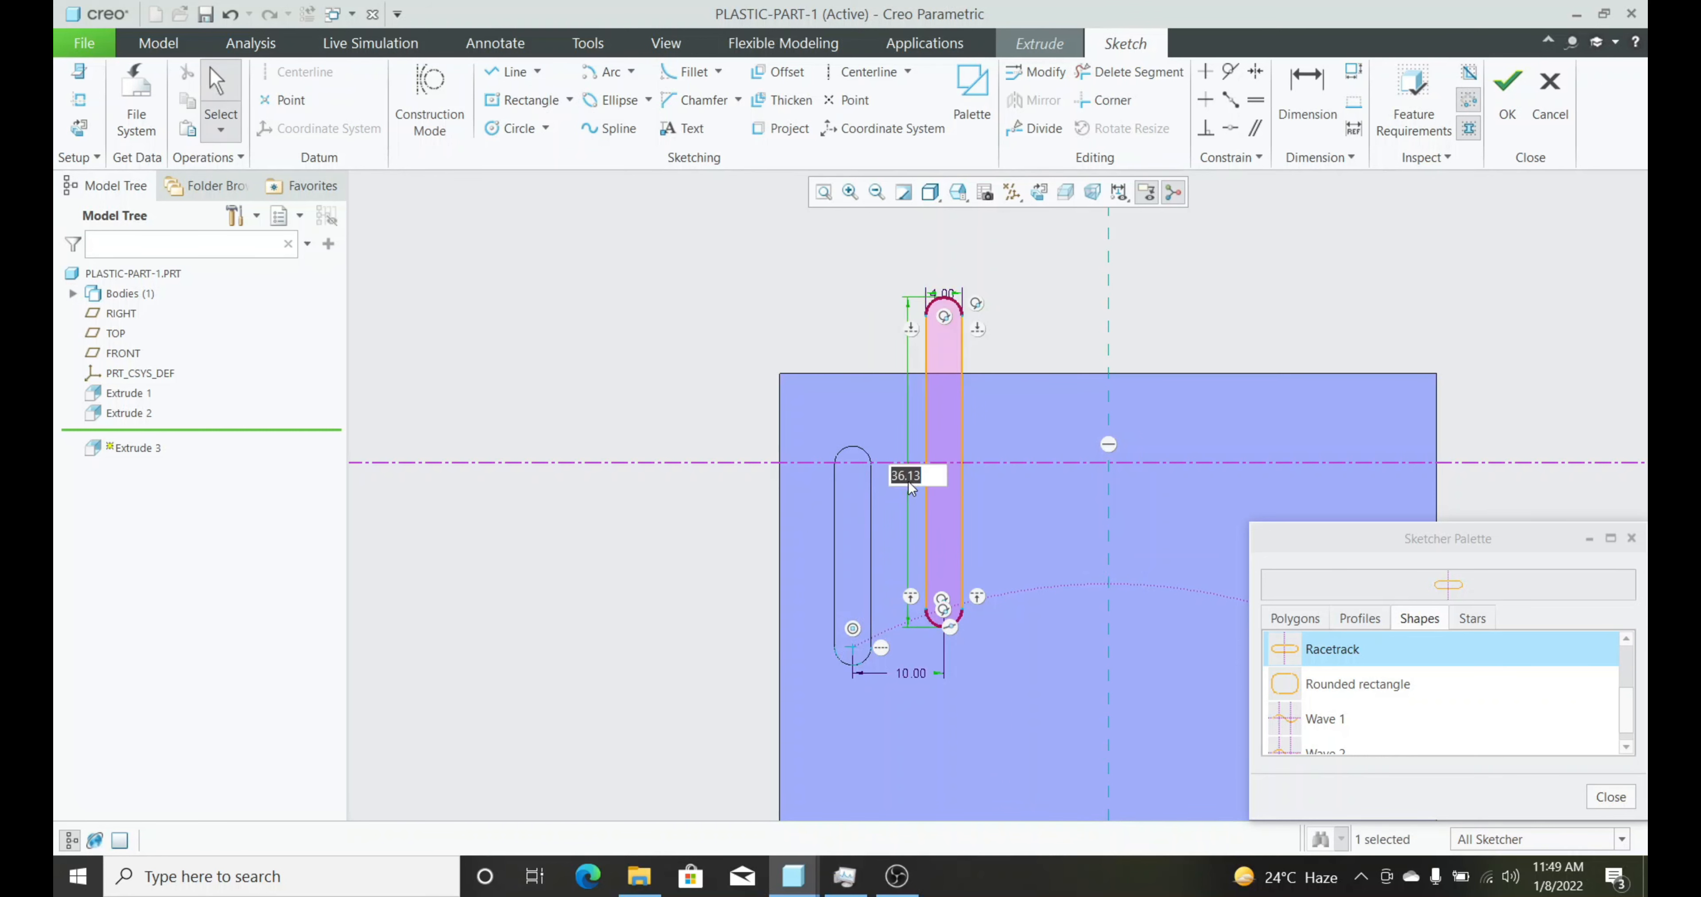
{"action": "type", "text": "18"}
{"action": "key", "text": "Return"}
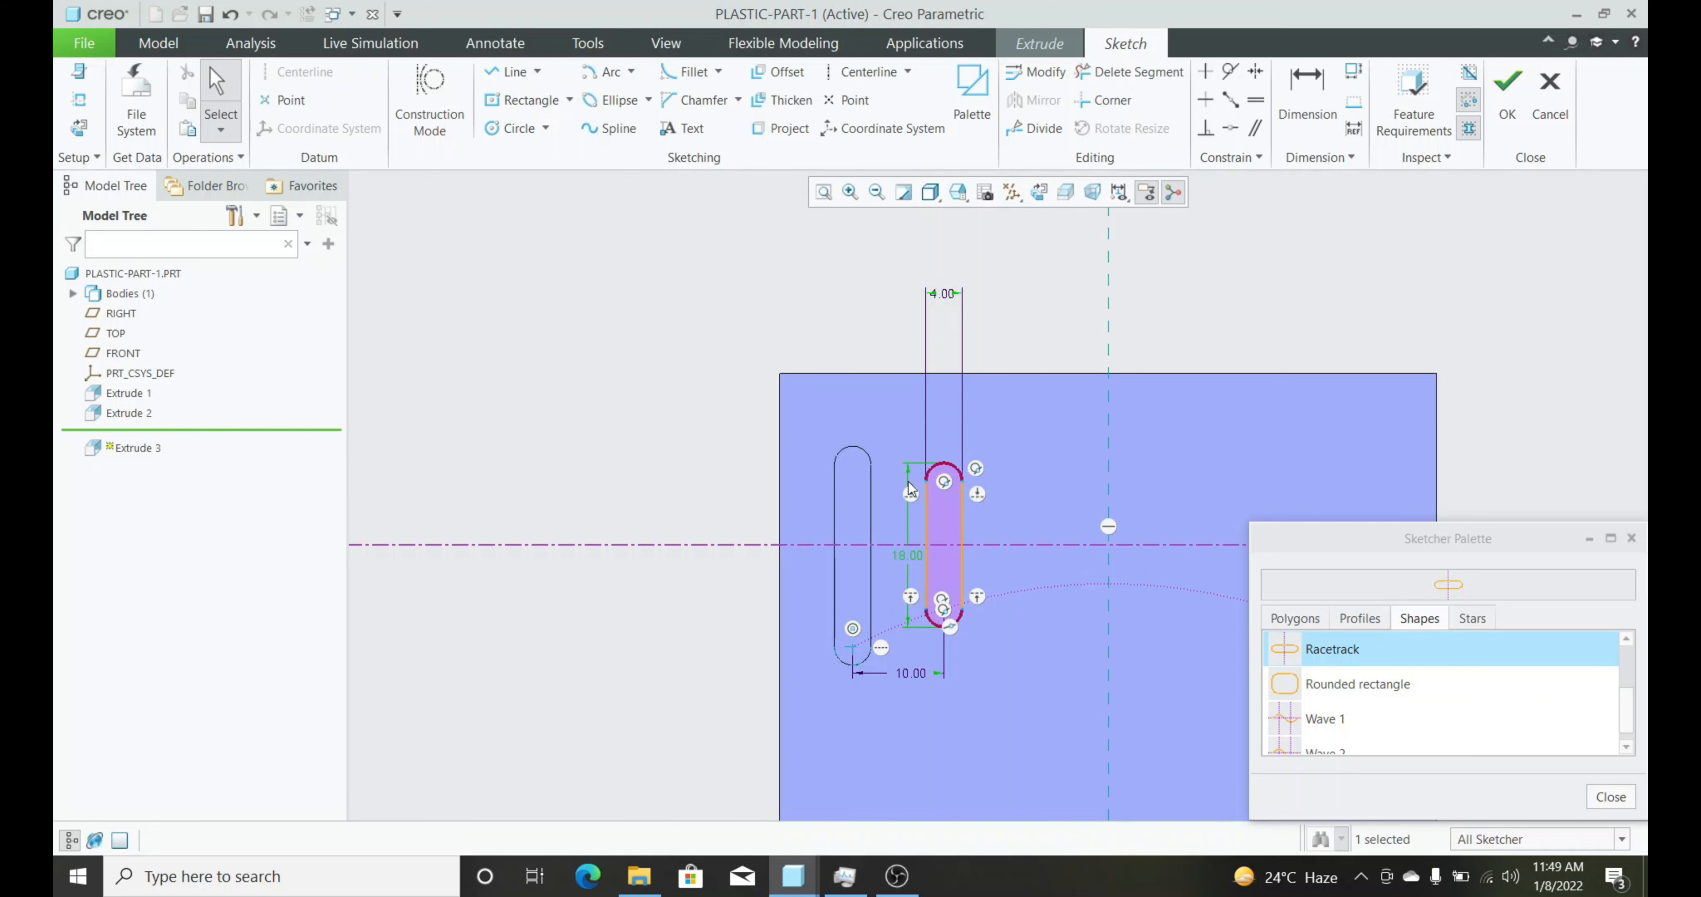
{"action": "double_click", "coordinate": [911, 555]}
{"action": "type", "text": "19"}
{"action": "key", "text": "Return"}
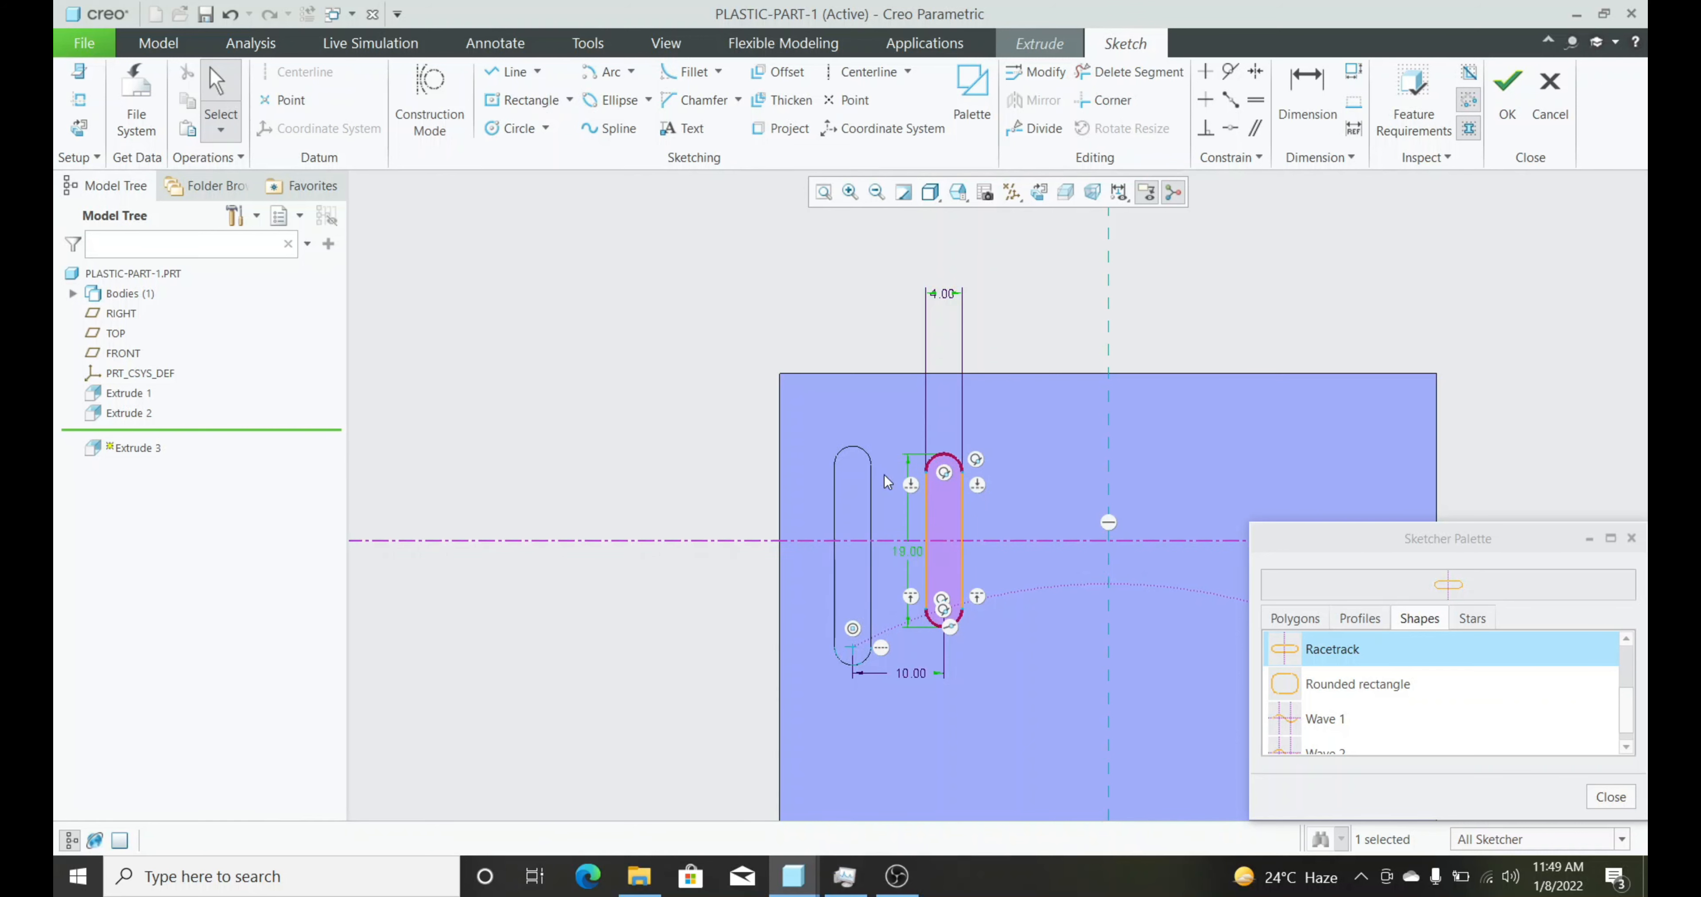
{"action": "double_click", "coordinate": [911, 552]}
{"action": "type", "text": "20"}
{"action": "key", "text": "Return"}
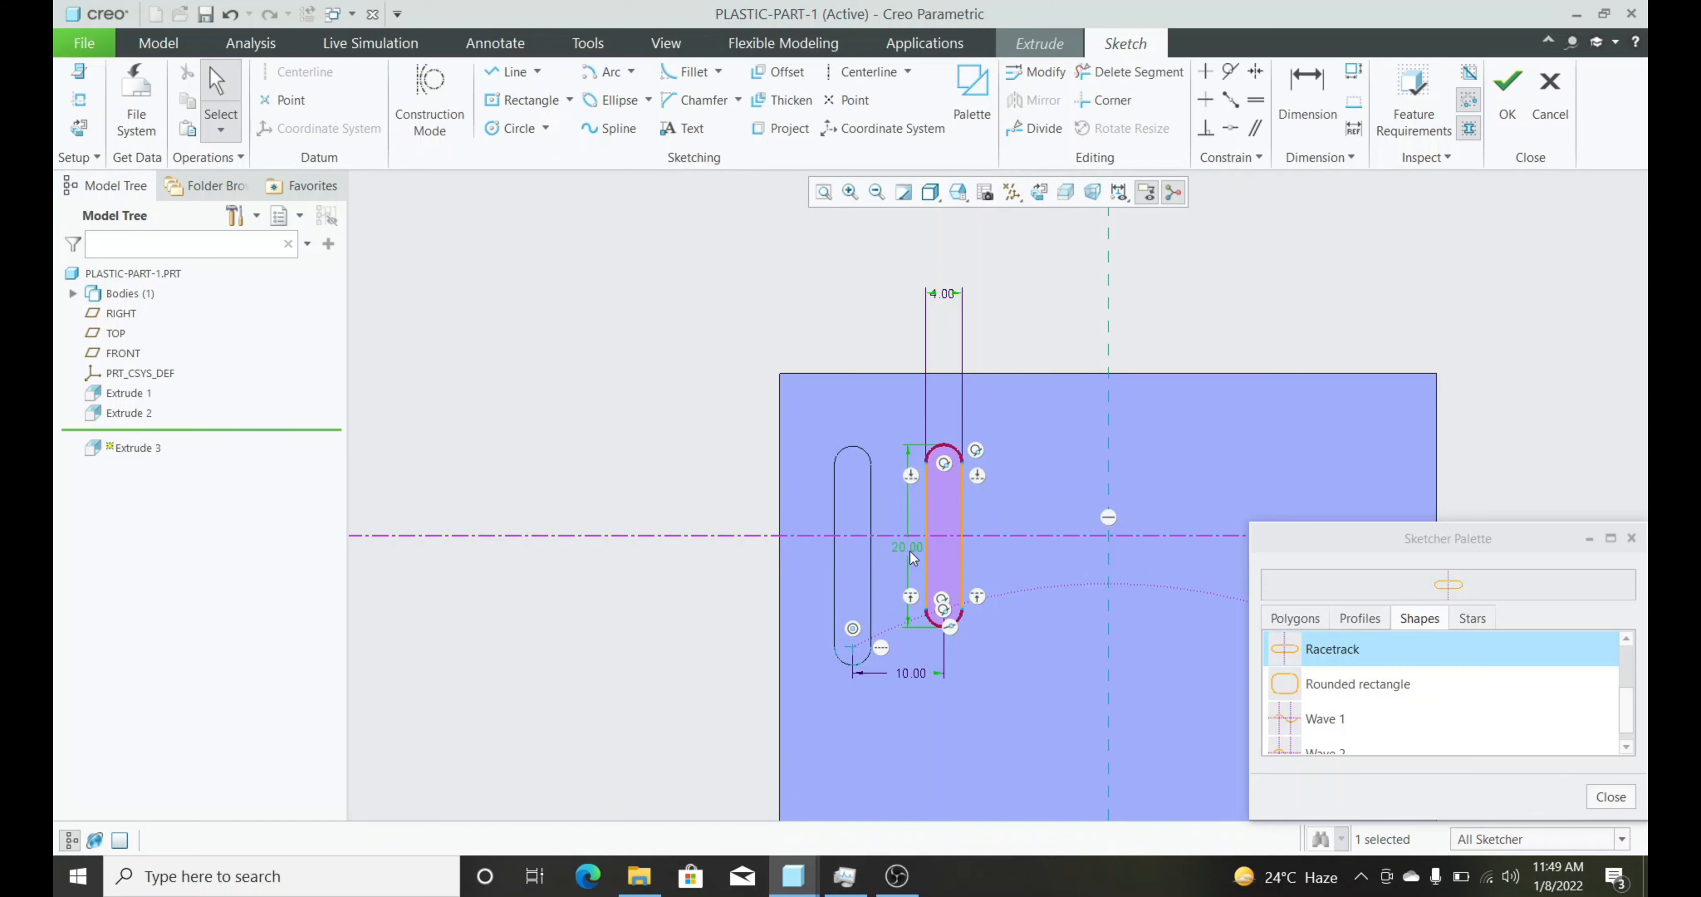
{"action": "left_click", "coordinate": [1611, 797]}
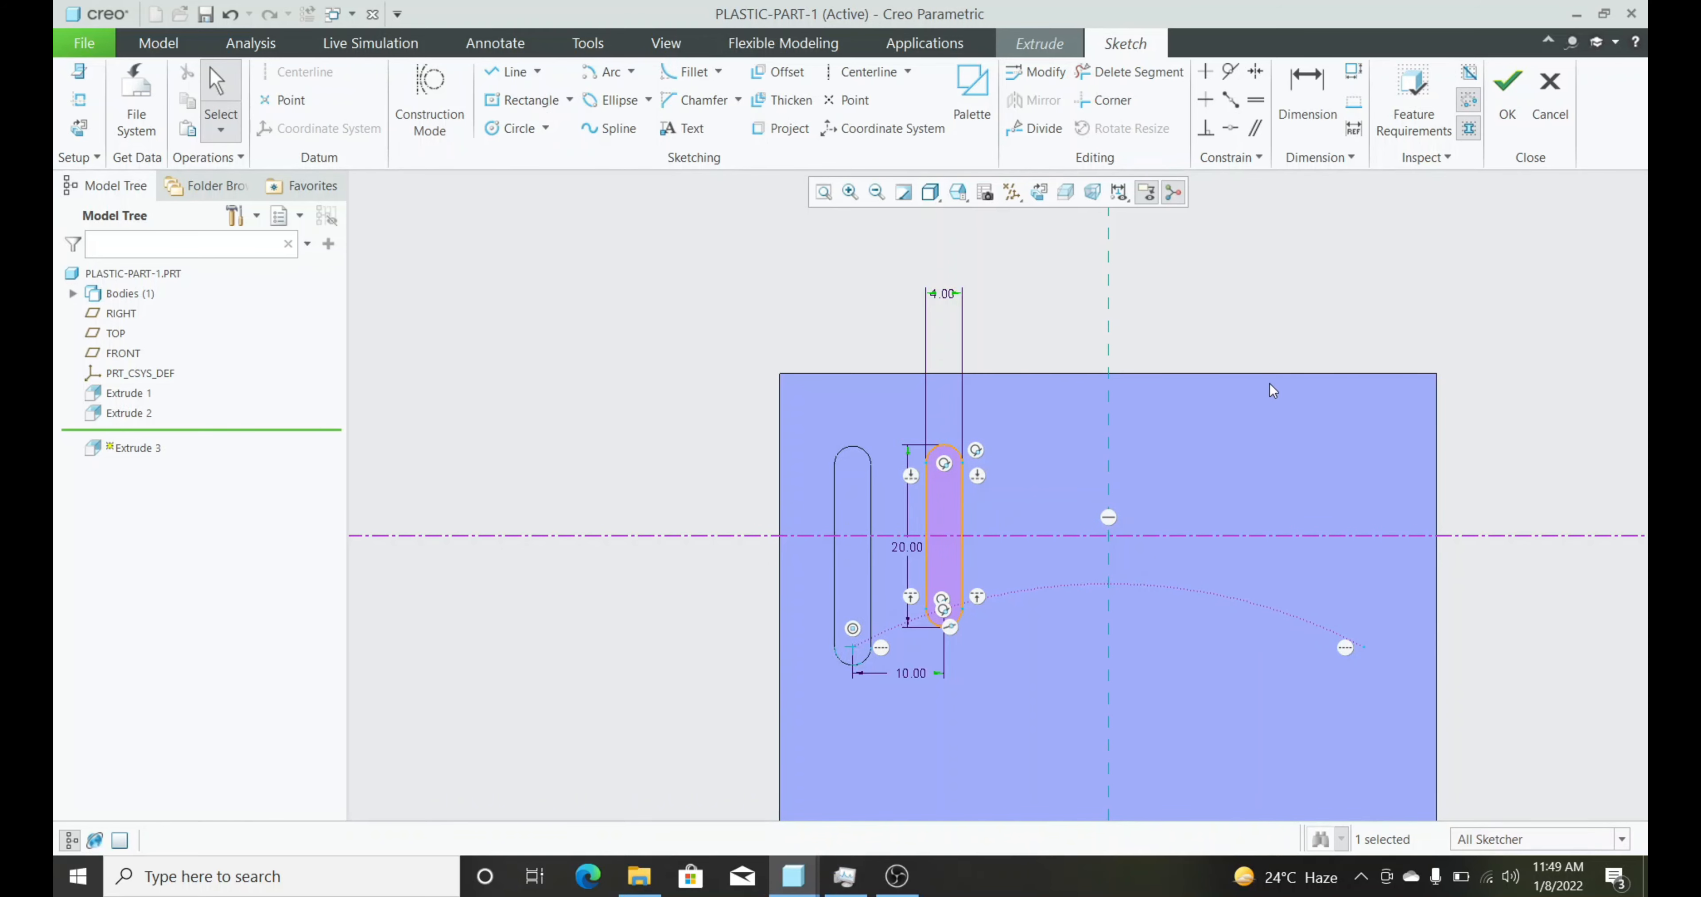
Finish the sketch and cut the racetrack into the plate by removing material to a depth of 1
{"action": "left_click", "coordinate": [1505, 98]}
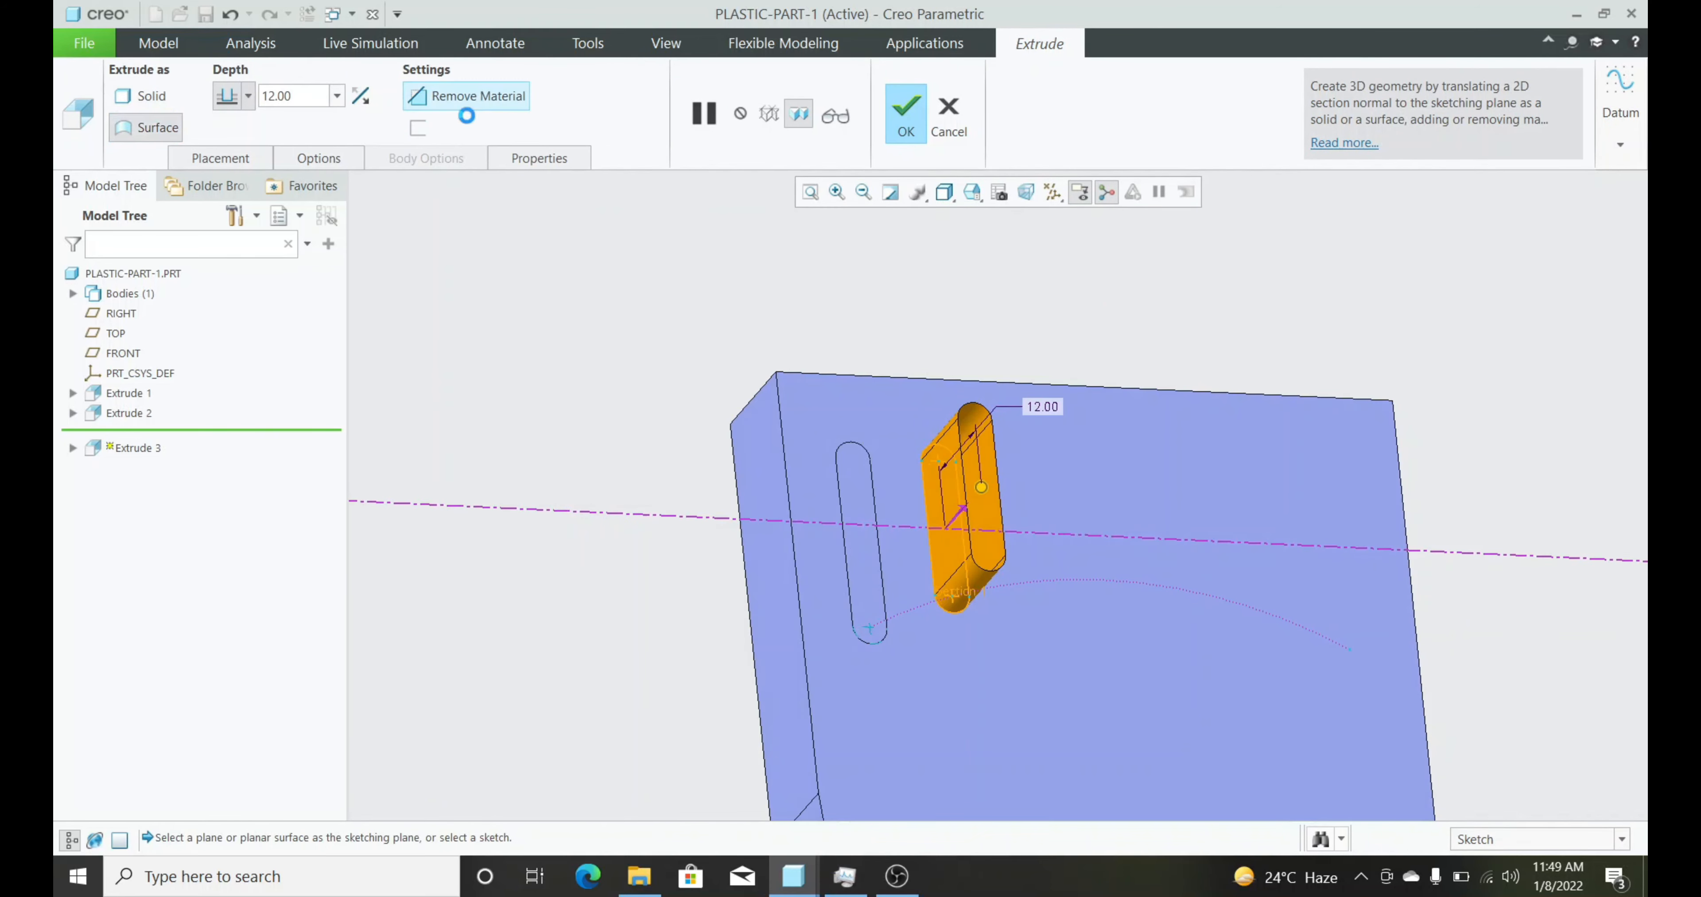
{"action": "middle_click_drag", "start_coordinate": [1000, 613], "coordinate": [825, 462]}
{"action": "left_click", "coordinate": [336, 98]}
{"action": "left_click", "coordinate": [315, 118]}
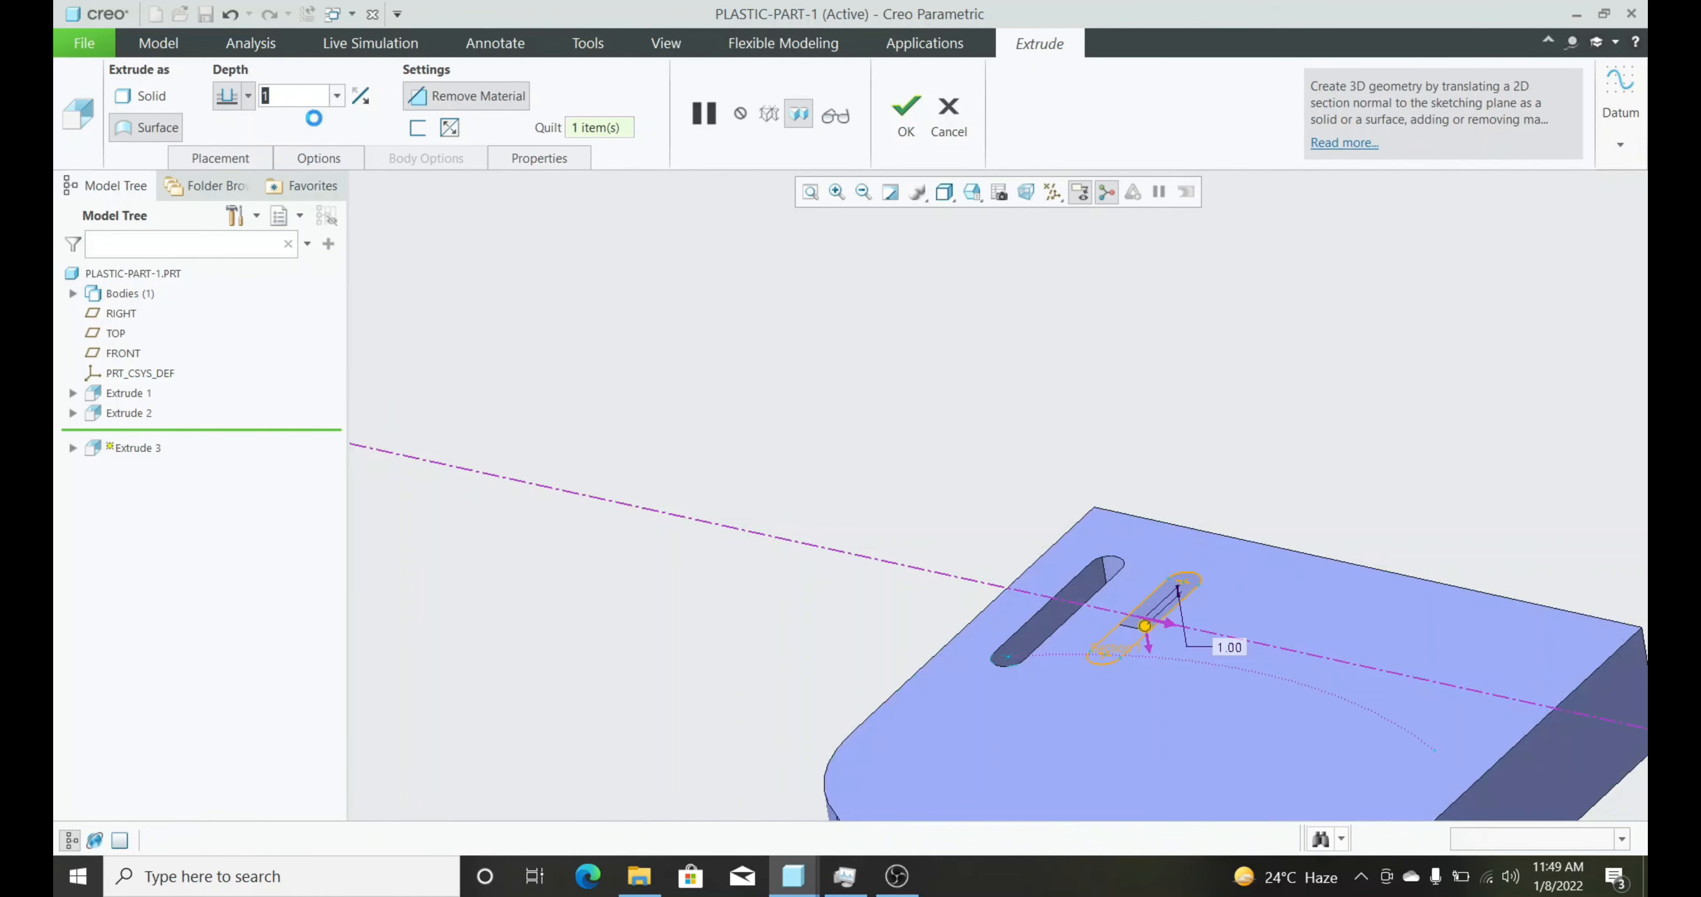
{"action": "left_click", "coordinate": [906, 112]}
Start a new extrude sketch on the plate's large front face
{"action": "scroll", "coordinate": [931, 396], "scroll_direction": "up", "scroll_amount": 3}
{"action": "mouse_move", "coordinate": [927, 566]}
{"action": "middle_mouse_down"}
{"action": "mouse_move", "coordinate": [963, 601]}
{"action": "mouse_move", "coordinate": [955, 535]}
{"action": "middle_mouse_up"}
{"action": "left_click", "coordinate": [955, 535]}
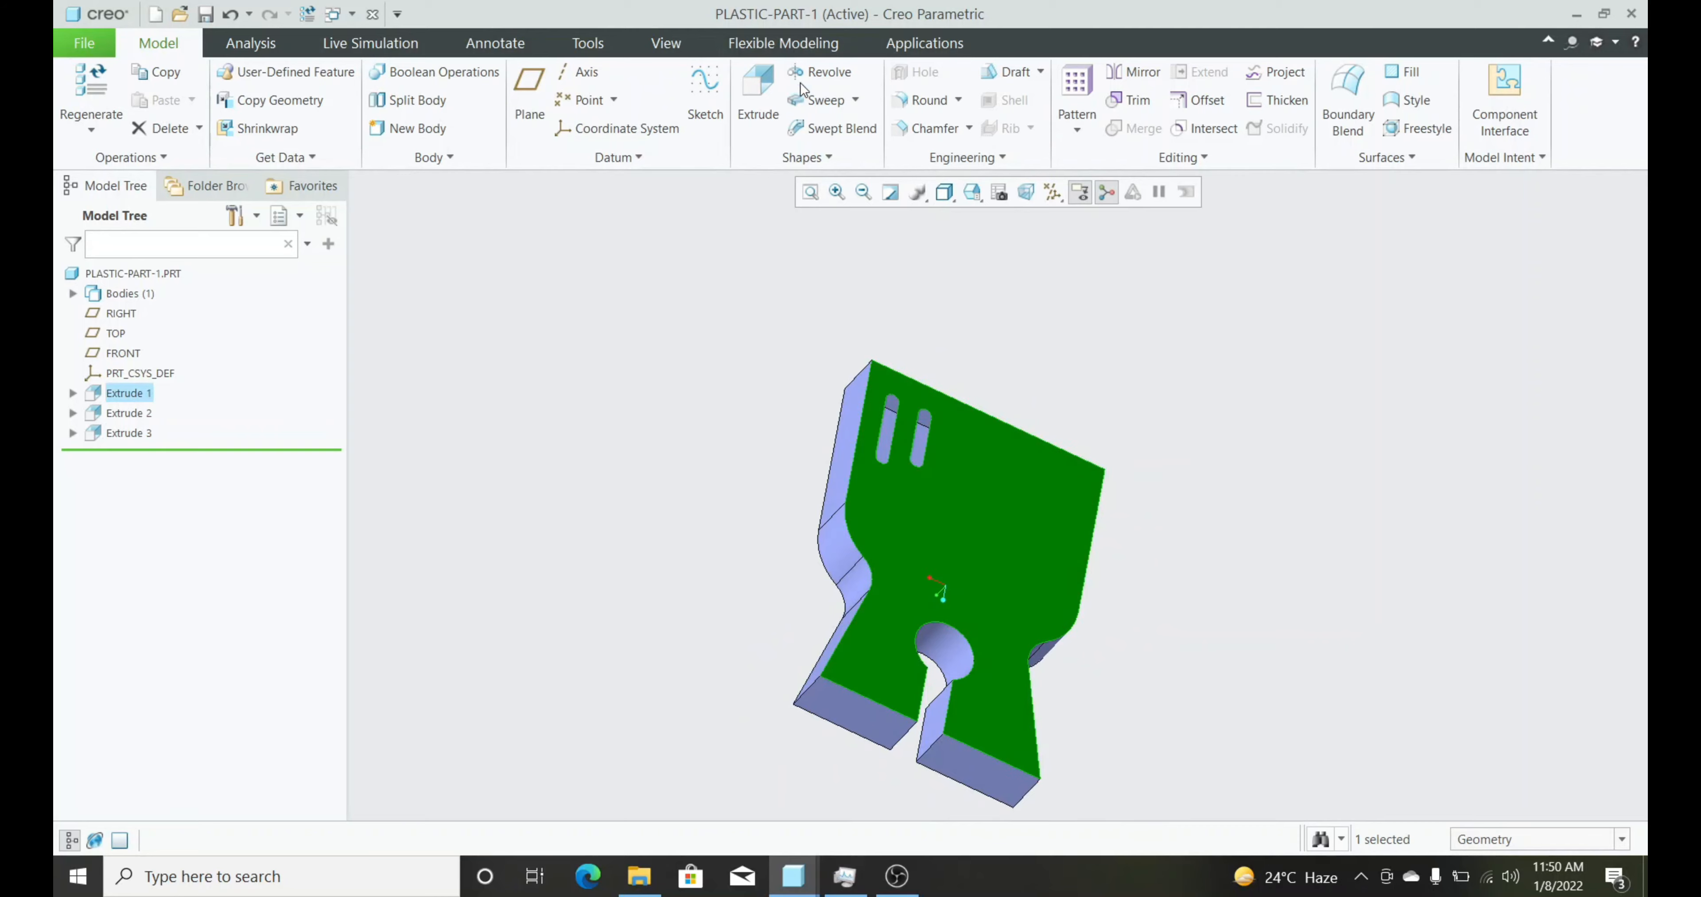
{"action": "left_click", "coordinate": [759, 91]}
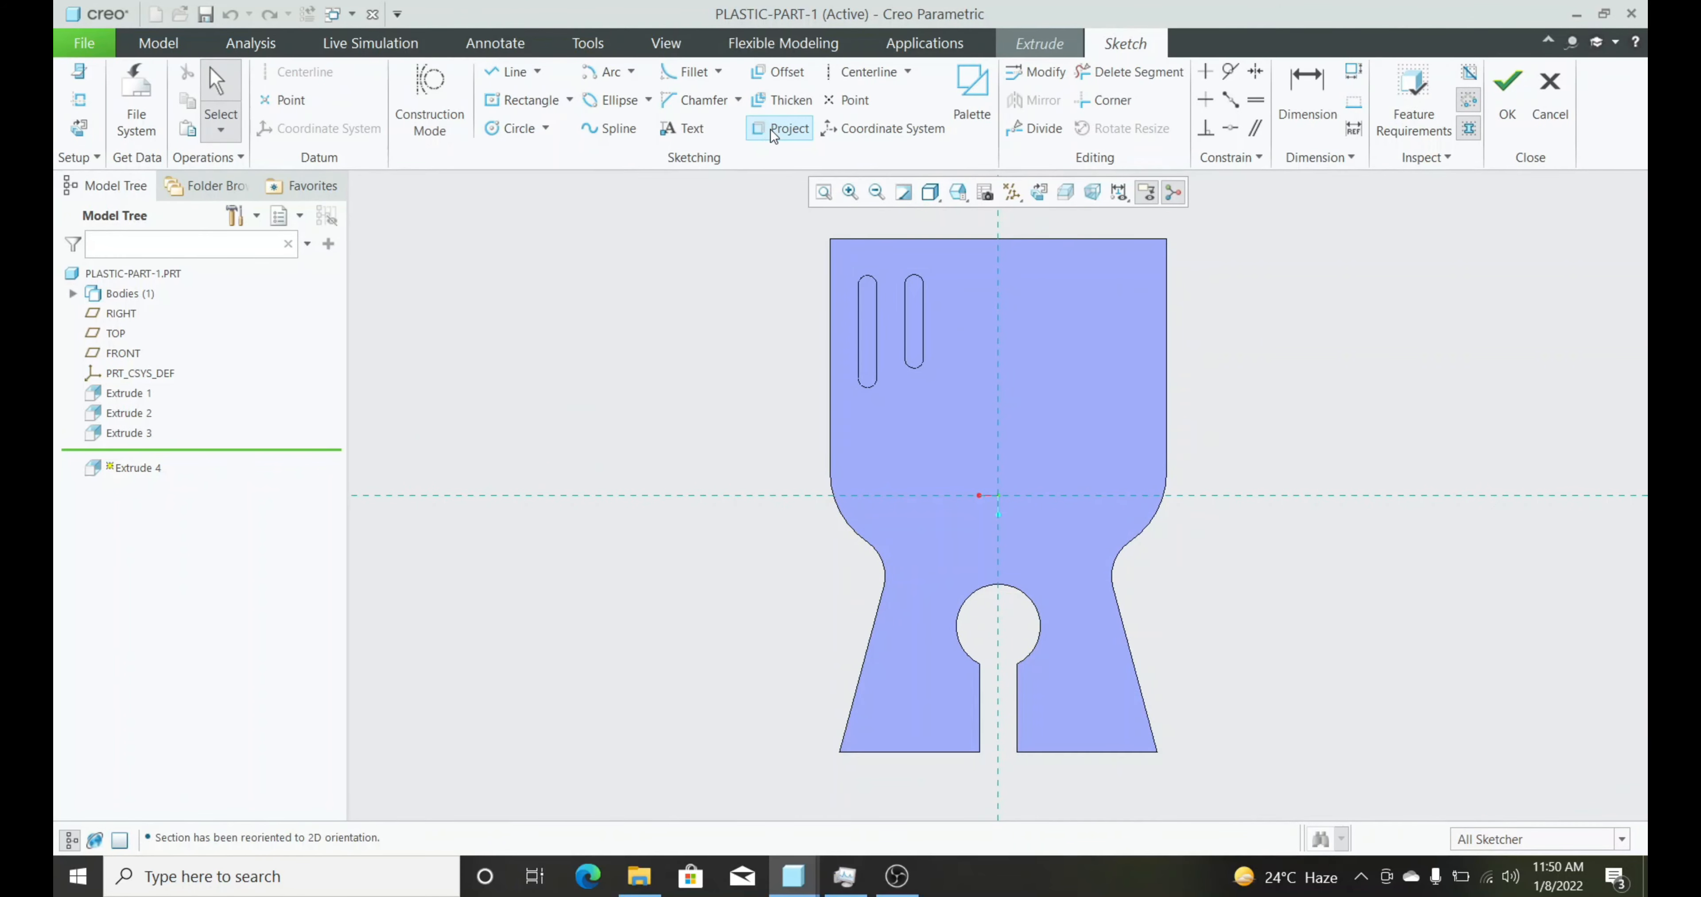
Add the lower rounded ends of both slots and the round cutout as sketch references
{"action": "left_click", "coordinate": [79, 104]}
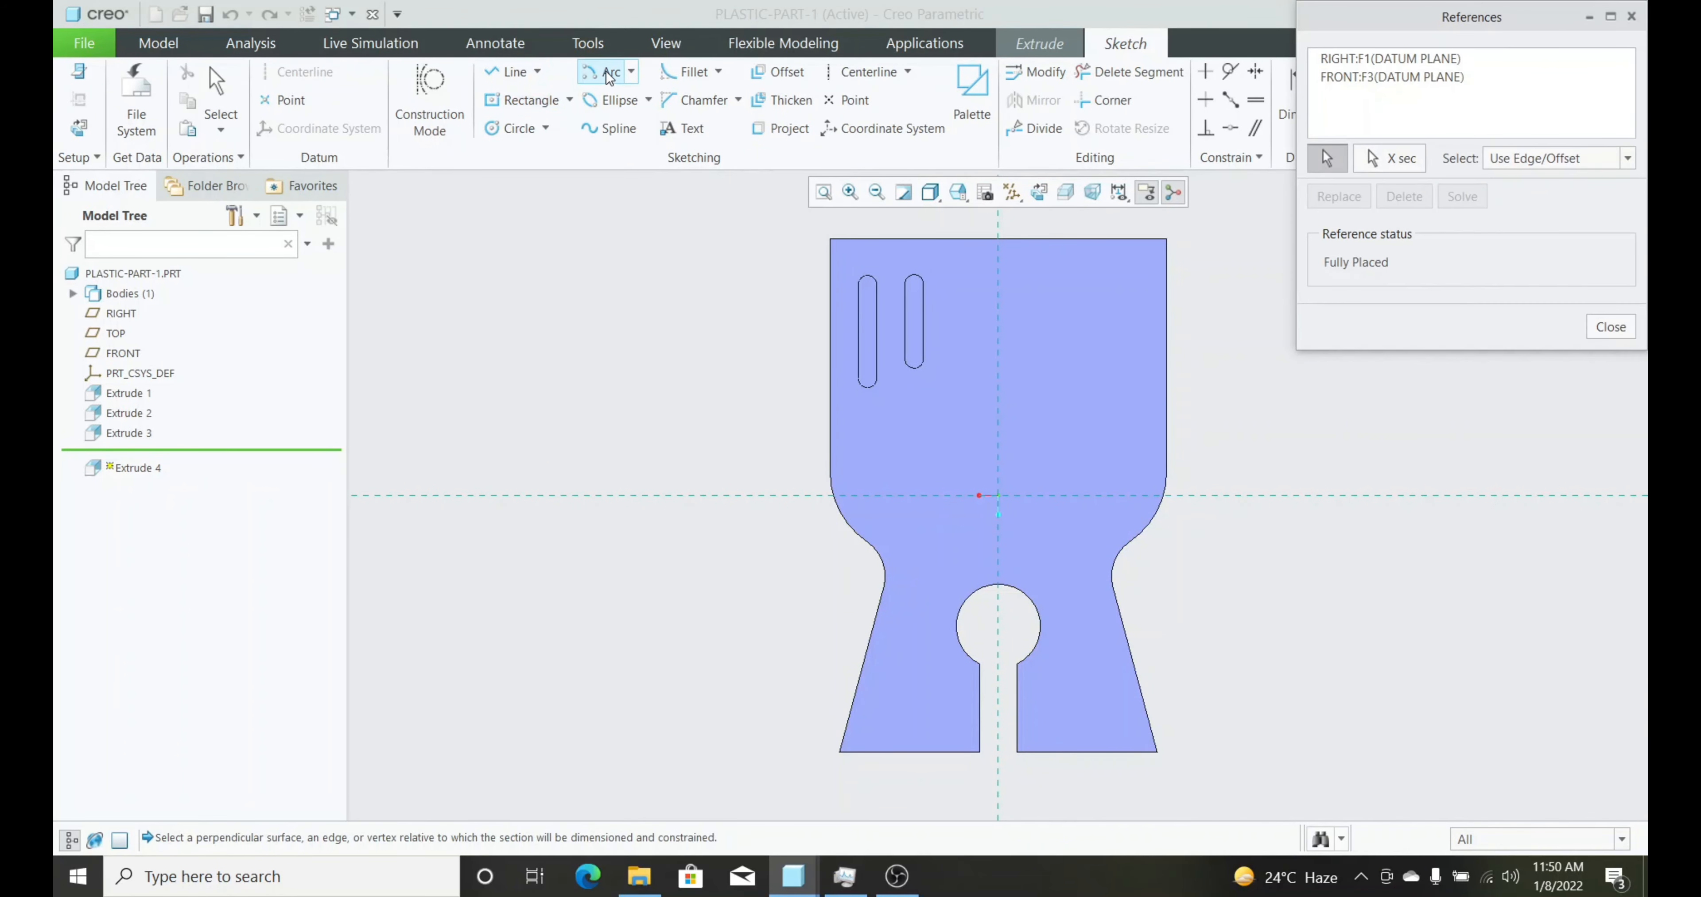
{"action": "left_click", "coordinate": [866, 382]}
{"action": "left_click", "coordinate": [920, 371]}
{"action": "left_click", "coordinate": [1028, 599]}
{"action": "middle_click", "coordinate": [1132, 538]}
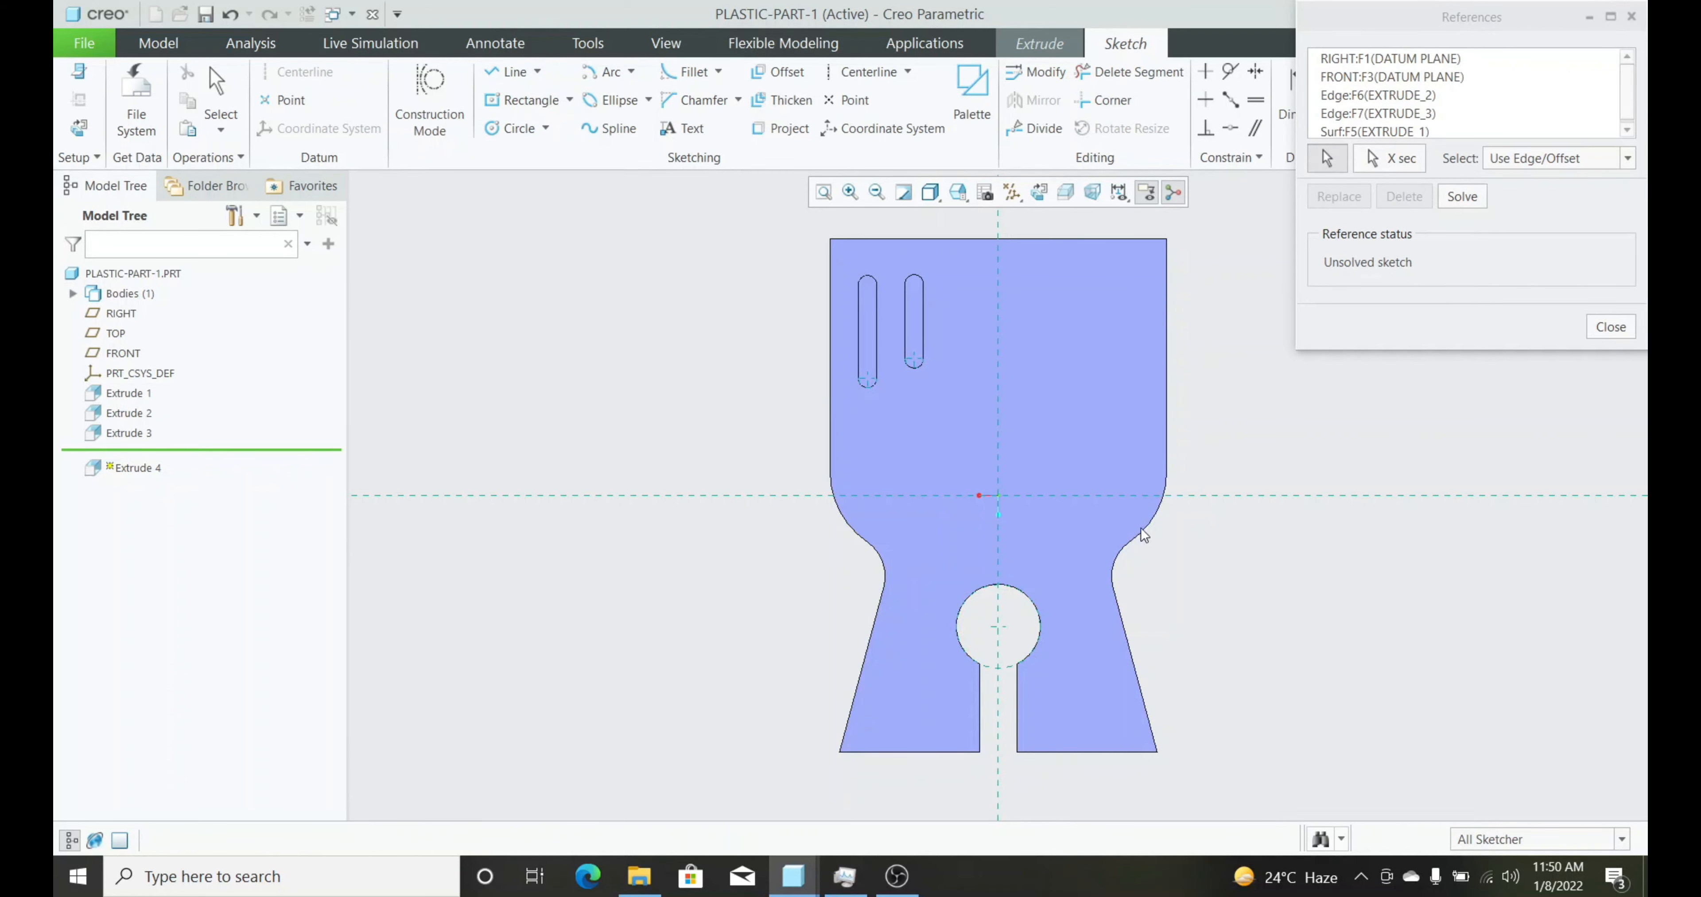
Draw an arc concentric with the round cutout from the second slot's lower end centre past the centreline, and convert it to construction
{"action": "left_click", "coordinate": [593, 80]}
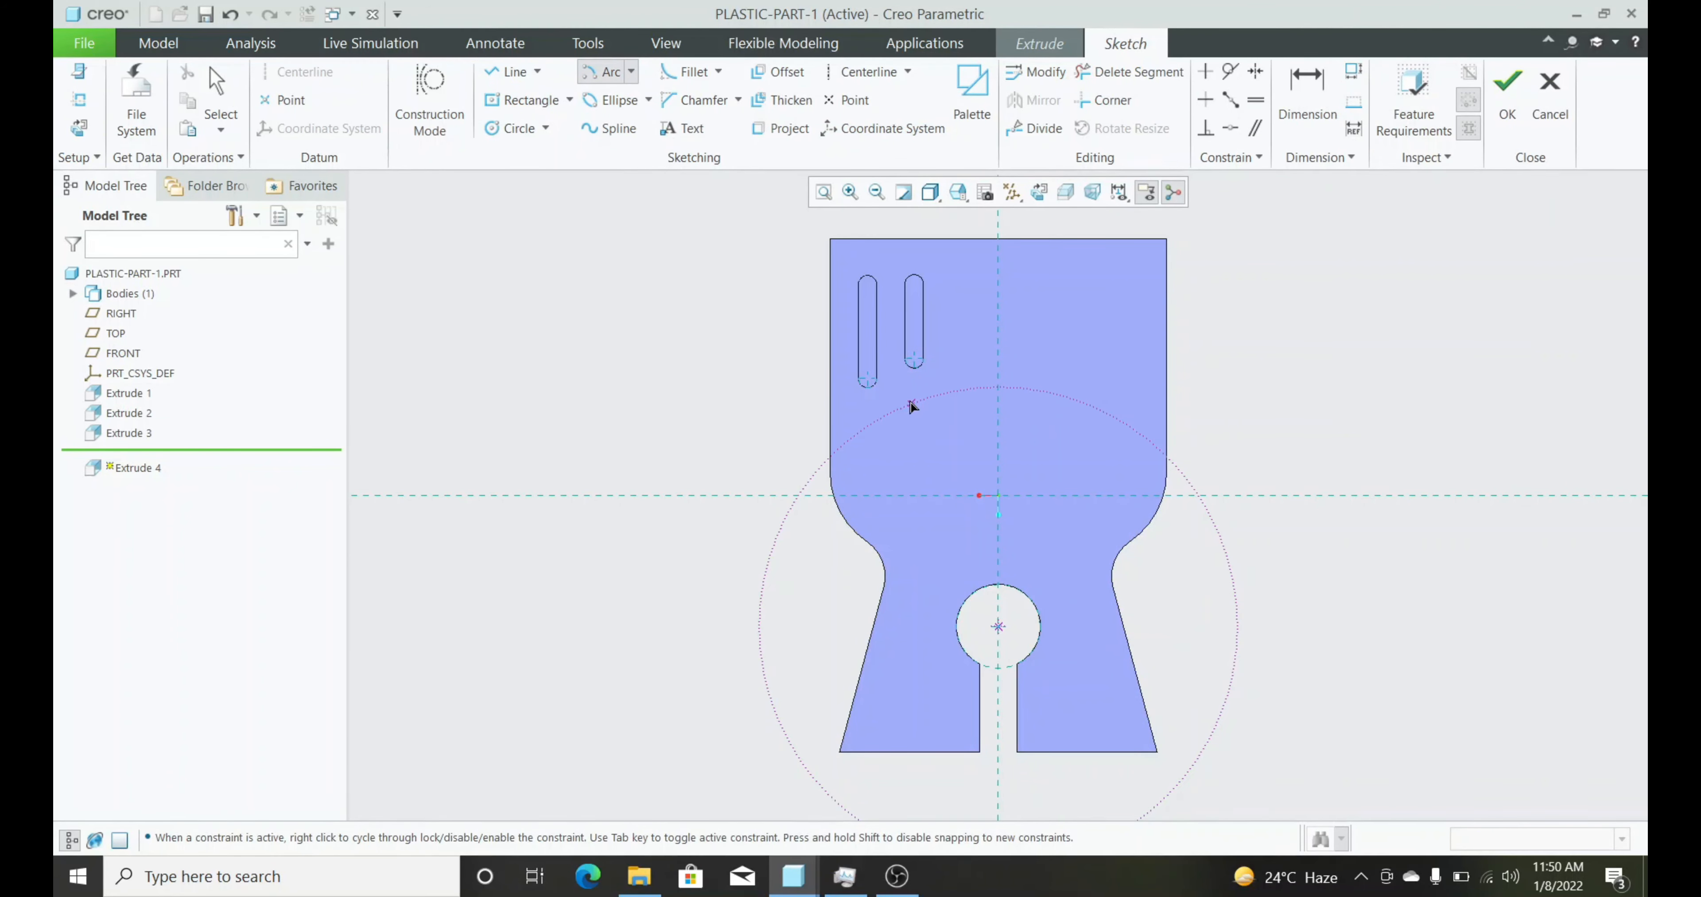
{"action": "left_click", "coordinate": [924, 357]}
{"action": "left_click", "coordinate": [1043, 376]}
{"action": "middle_click", "coordinate": [1316, 425]}
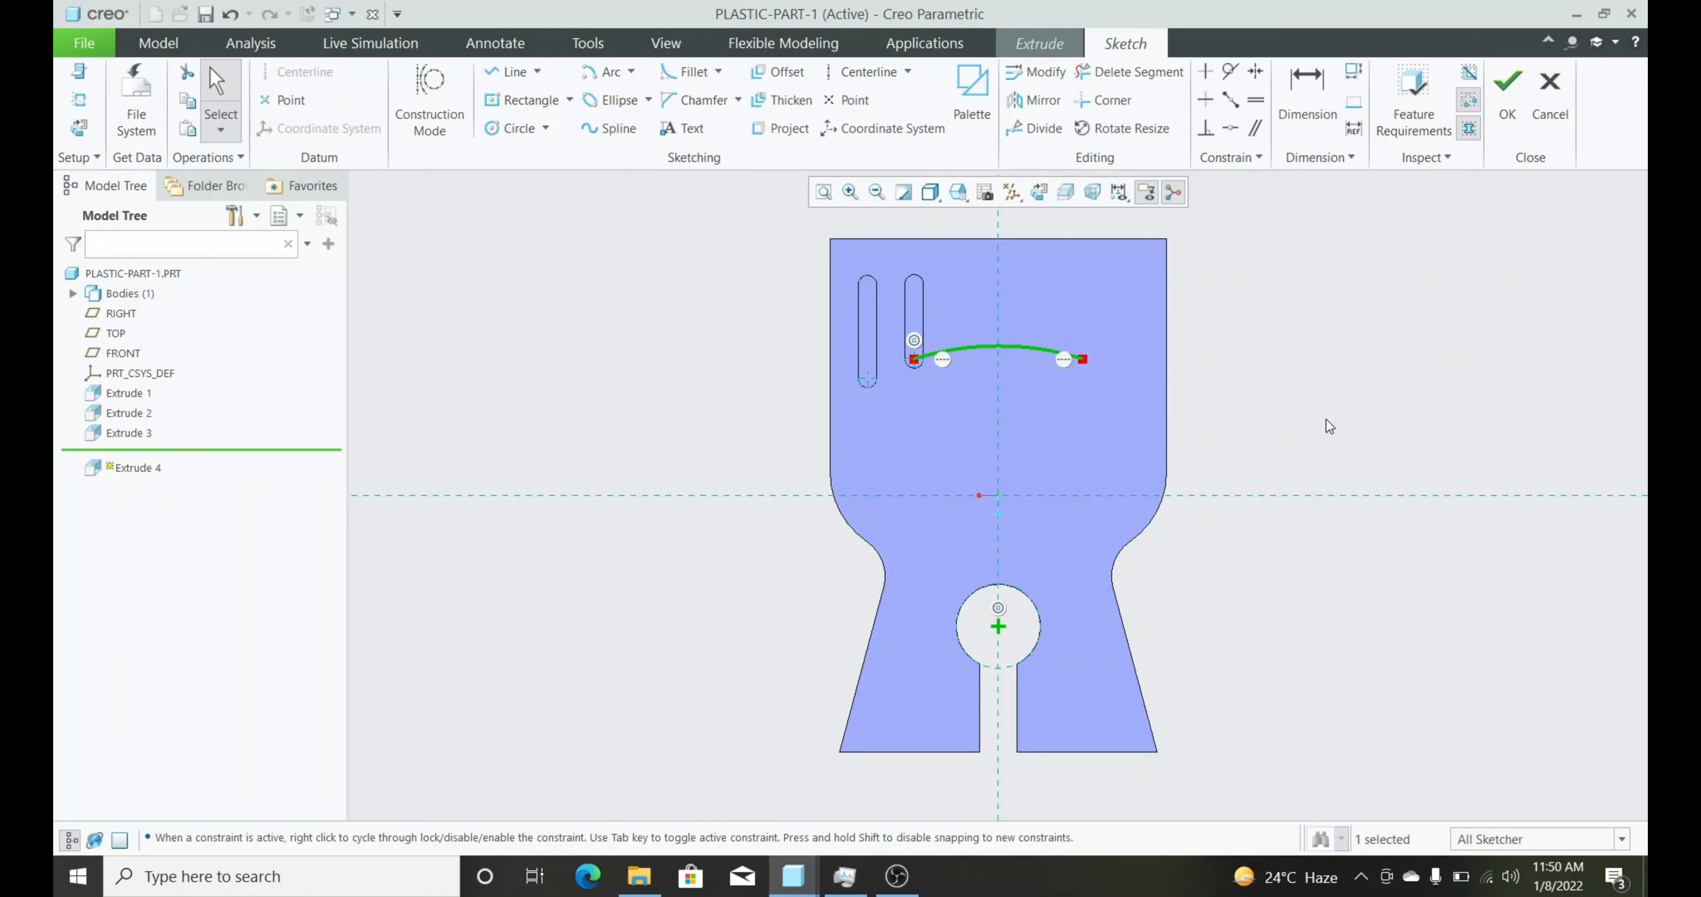
{"action": "right_click", "coordinate": [1325, 418]}
{"action": "left_click", "coordinate": [1489, 460]}
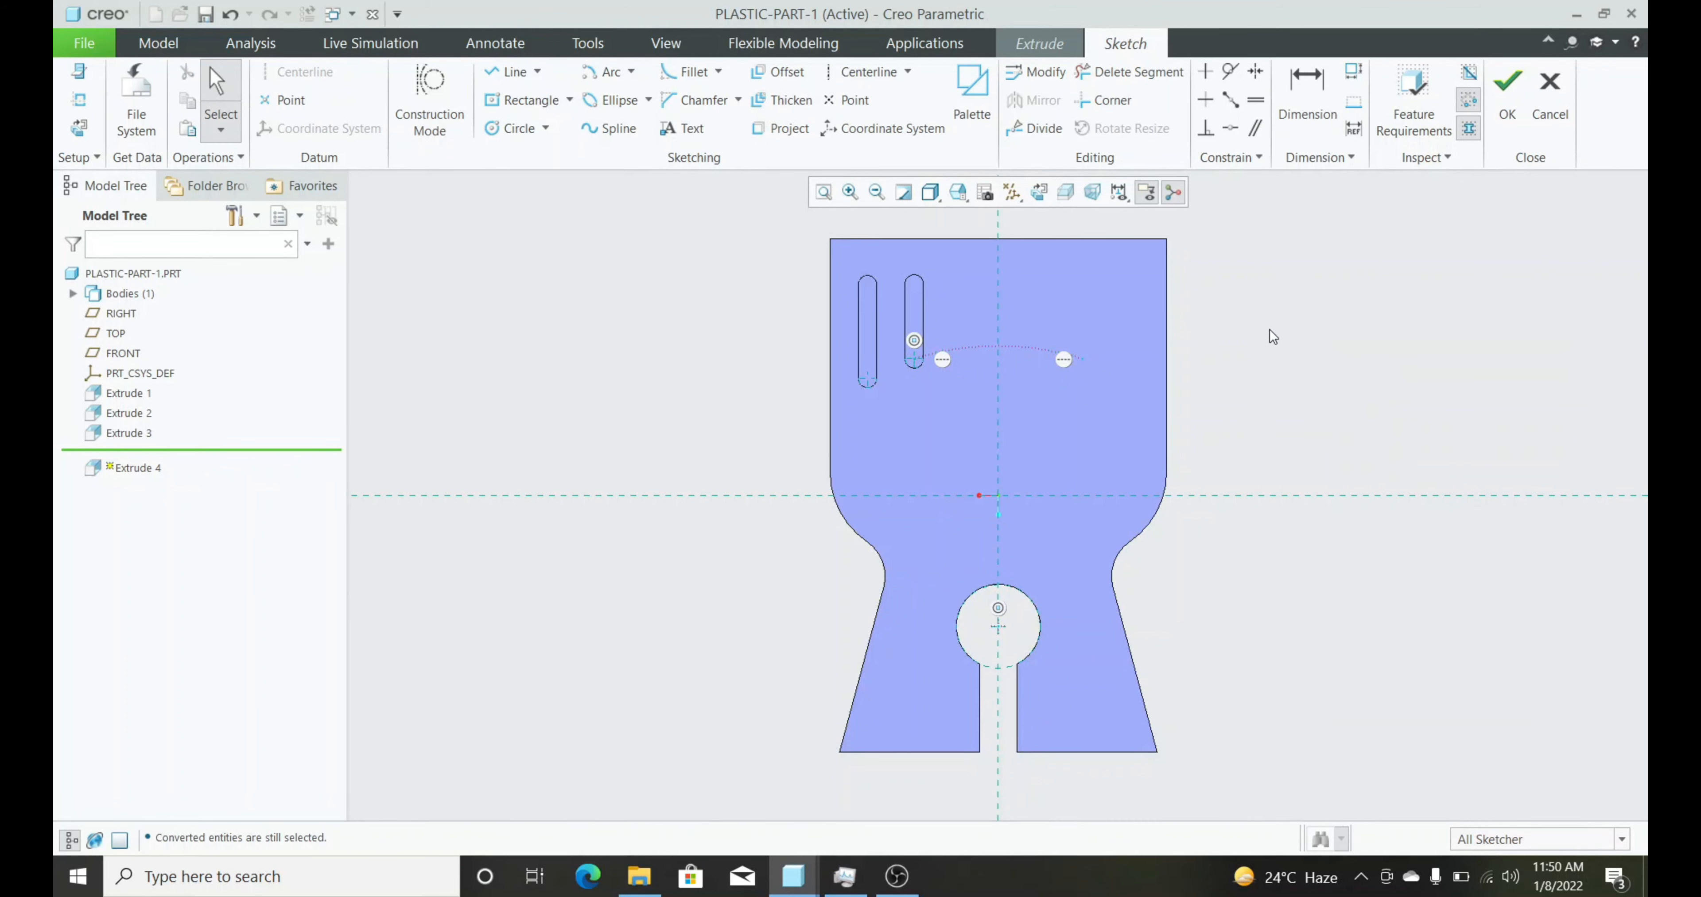
Insert another palette racetrack over the plate's edge opposite the two slots, rotated 90 degrees
{"action": "left_click", "coordinate": [968, 92]}
{"action": "left_click", "coordinate": [1413, 620]}
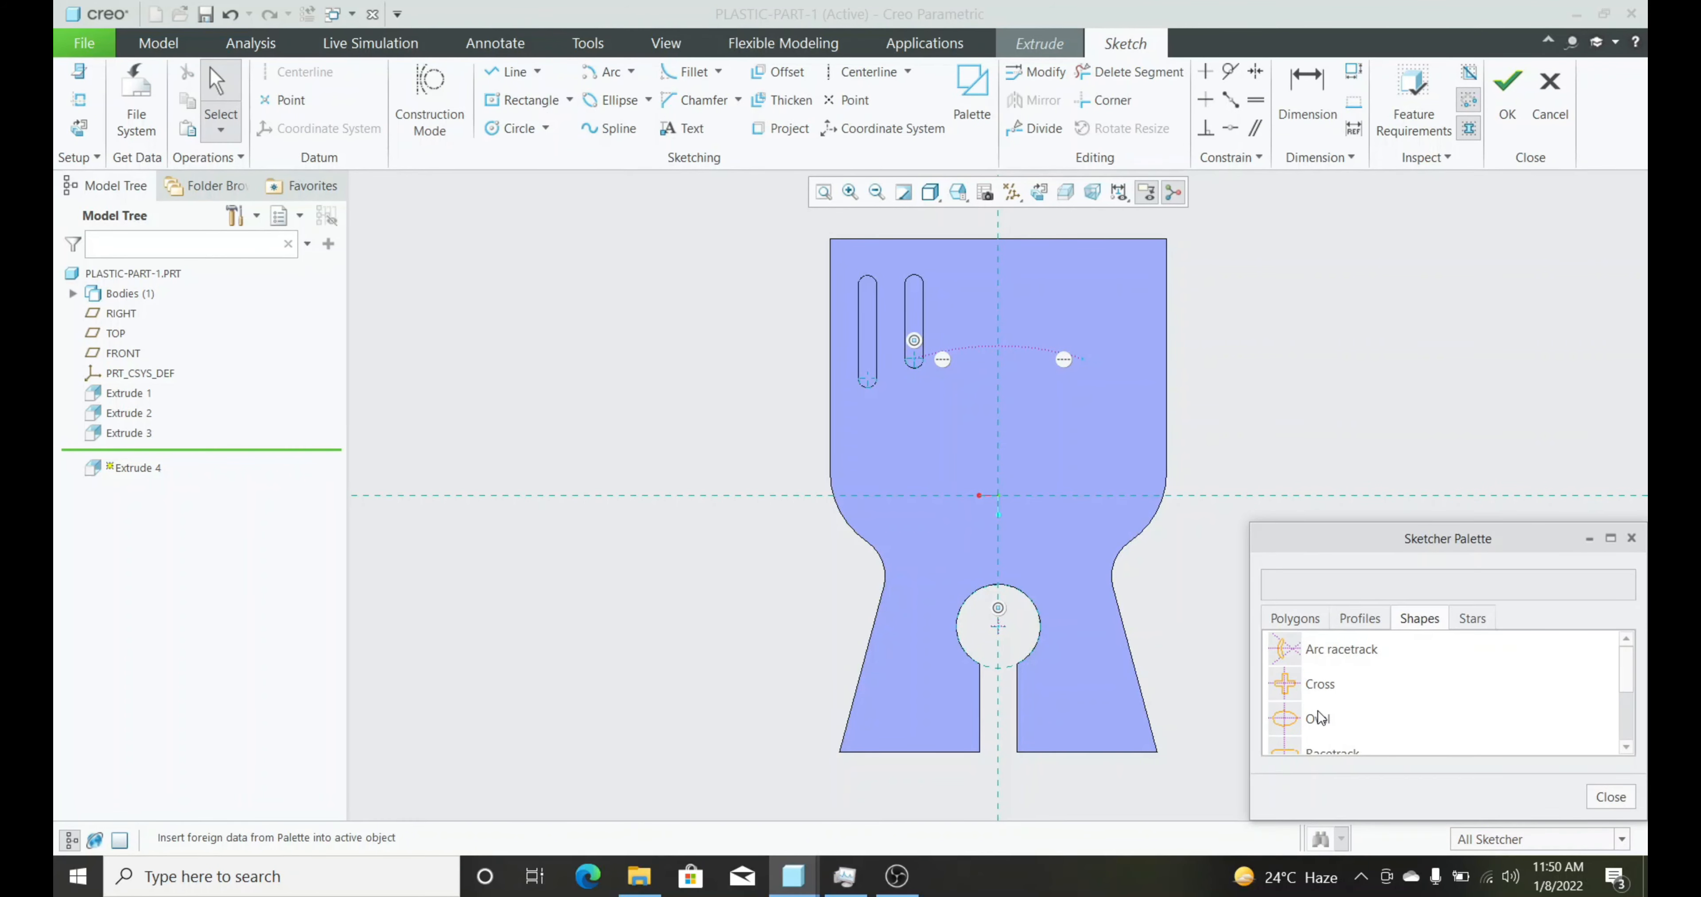
{"action": "scroll", "coordinate": [1318, 718], "scroll_direction": "down", "scroll_amount": 1}
{"action": "double_click", "coordinate": [1331, 648]}
{"action": "left_click", "coordinate": [1177, 333]}
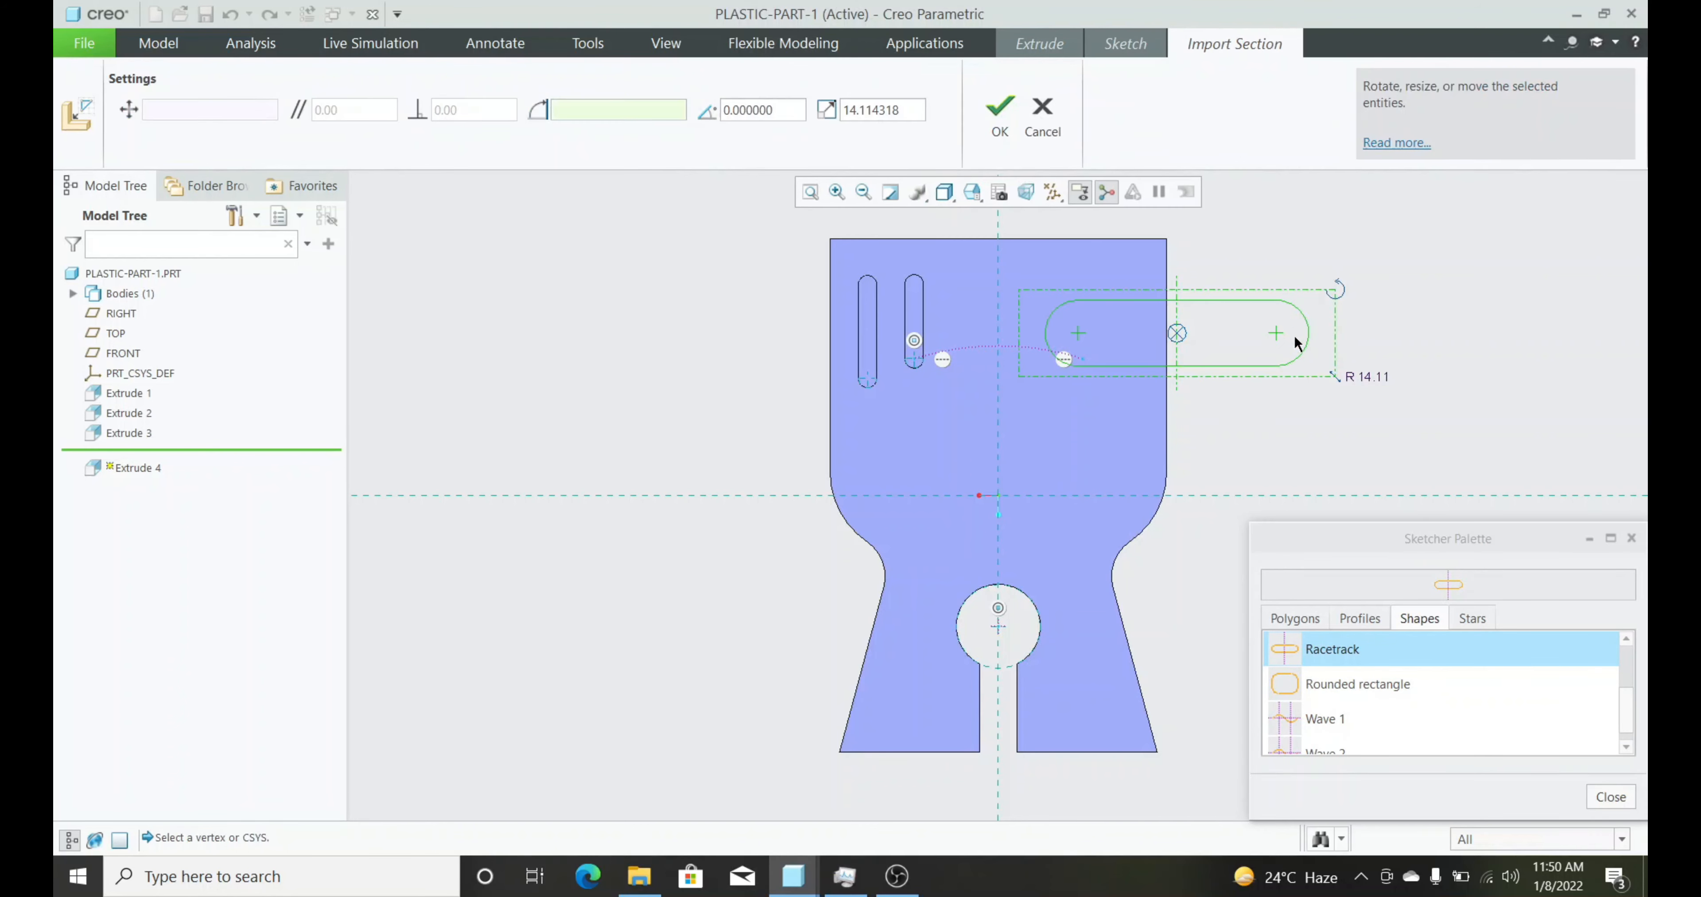
{"action": "double_click", "coordinate": [760, 110]}
{"action": "type", "text": "90"}
{"action": "key", "text": "Return"}
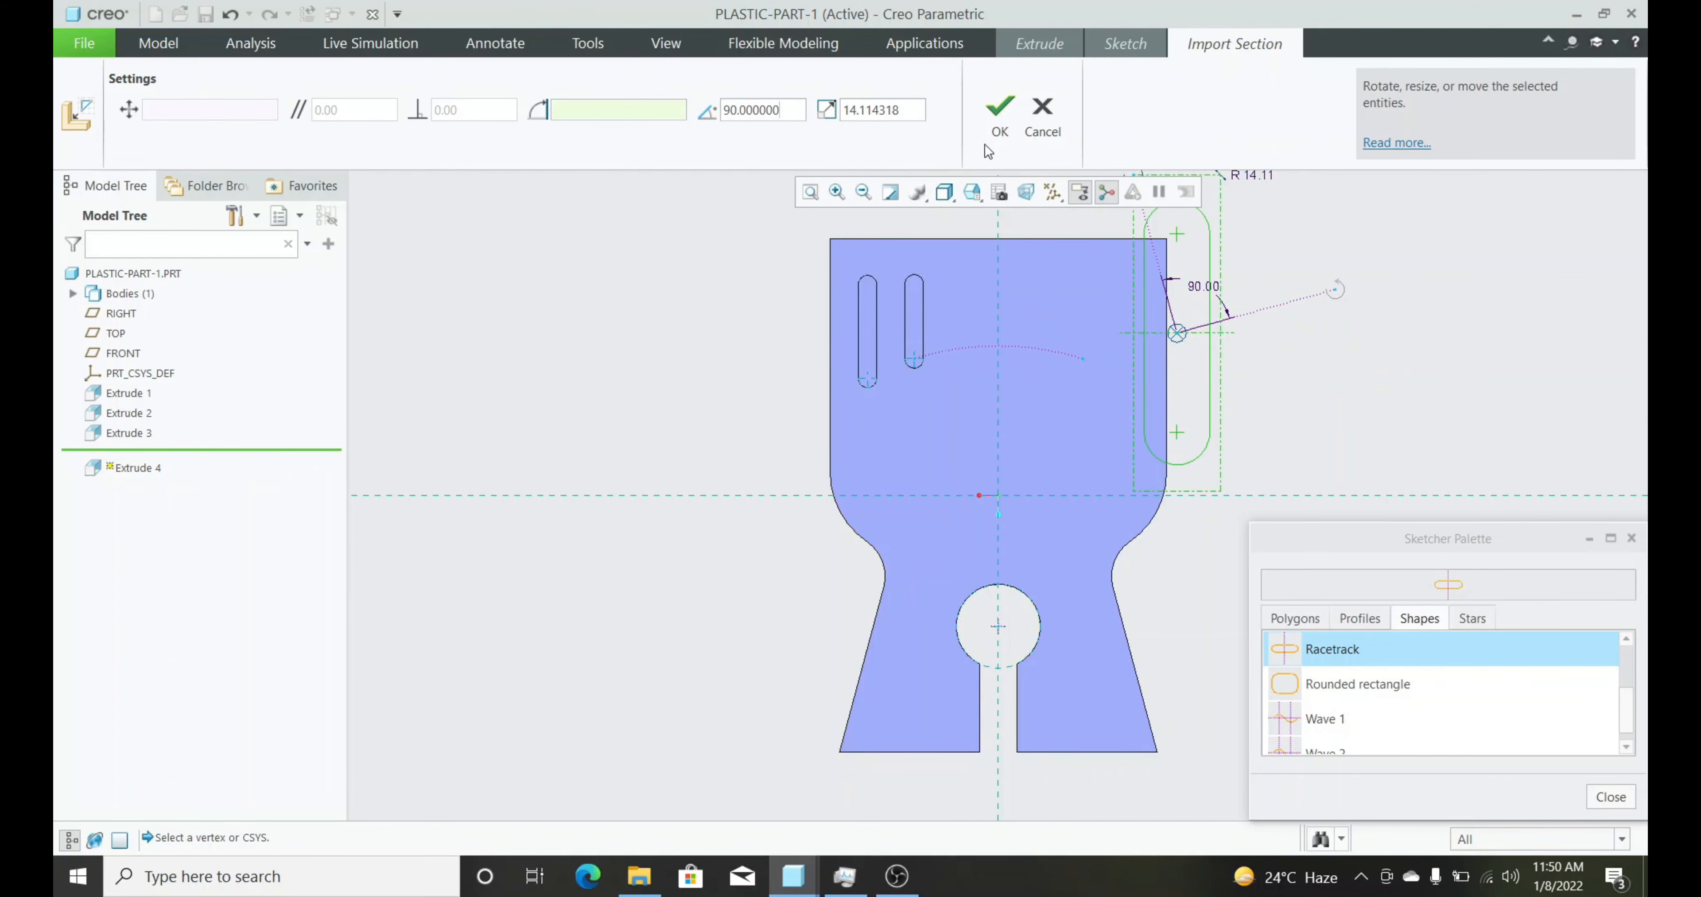
{"action": "left_click", "coordinate": [999, 109]}
Set the width of the racetrack at the plate's edge to 4
{"action": "scroll", "coordinate": [1108, 565], "scroll_direction": "up", "scroll_amount": 1}
{"action": "double_click", "coordinate": [1163, 254]}
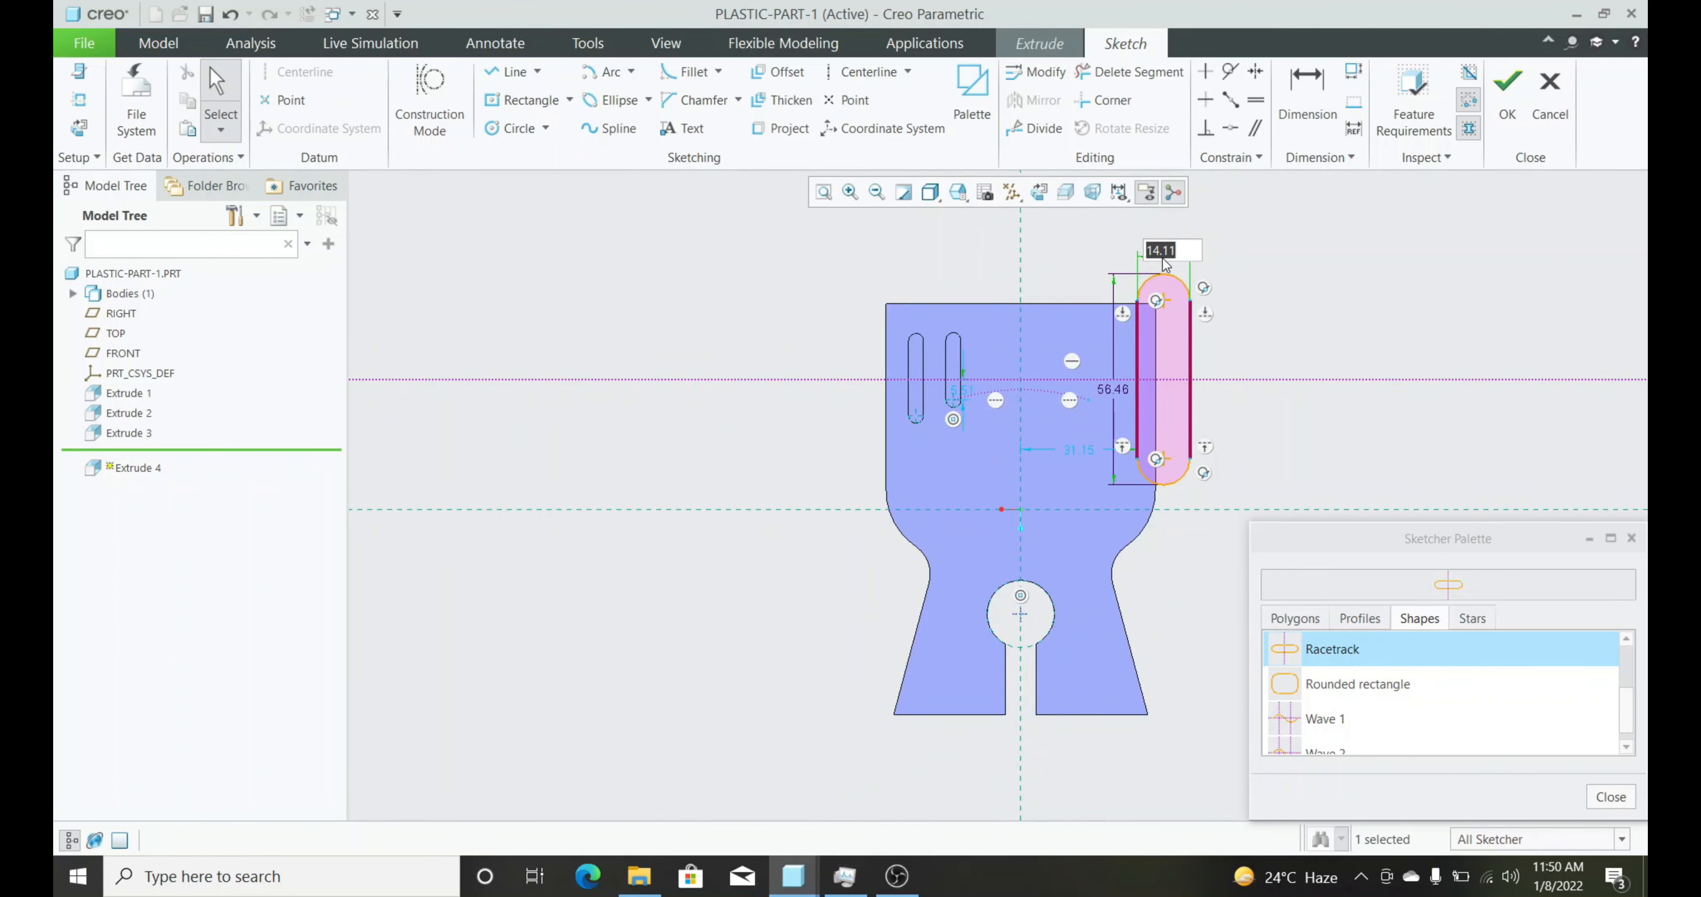
{"action": "type", "text": "4"}
{"action": "key", "text": "Return"}
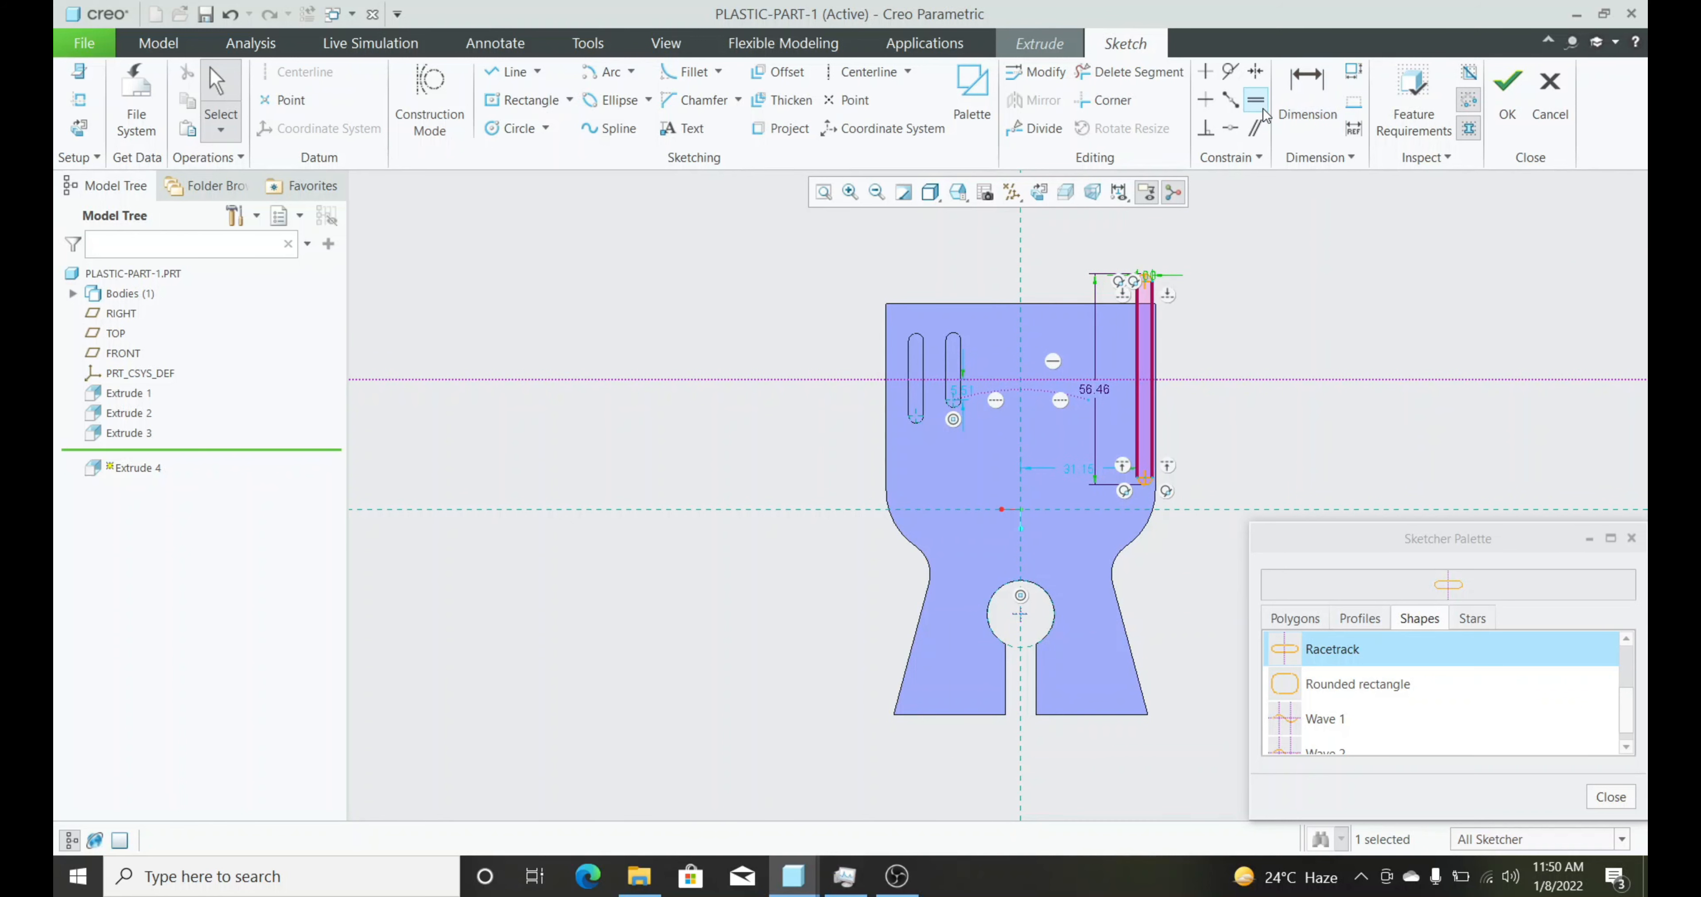
Try to align the racetrack's lower end centre with the construction arc, and undo the alignment
{"action": "scroll", "coordinate": [1162, 486], "scroll_direction": "down", "scroll_amount": 2}
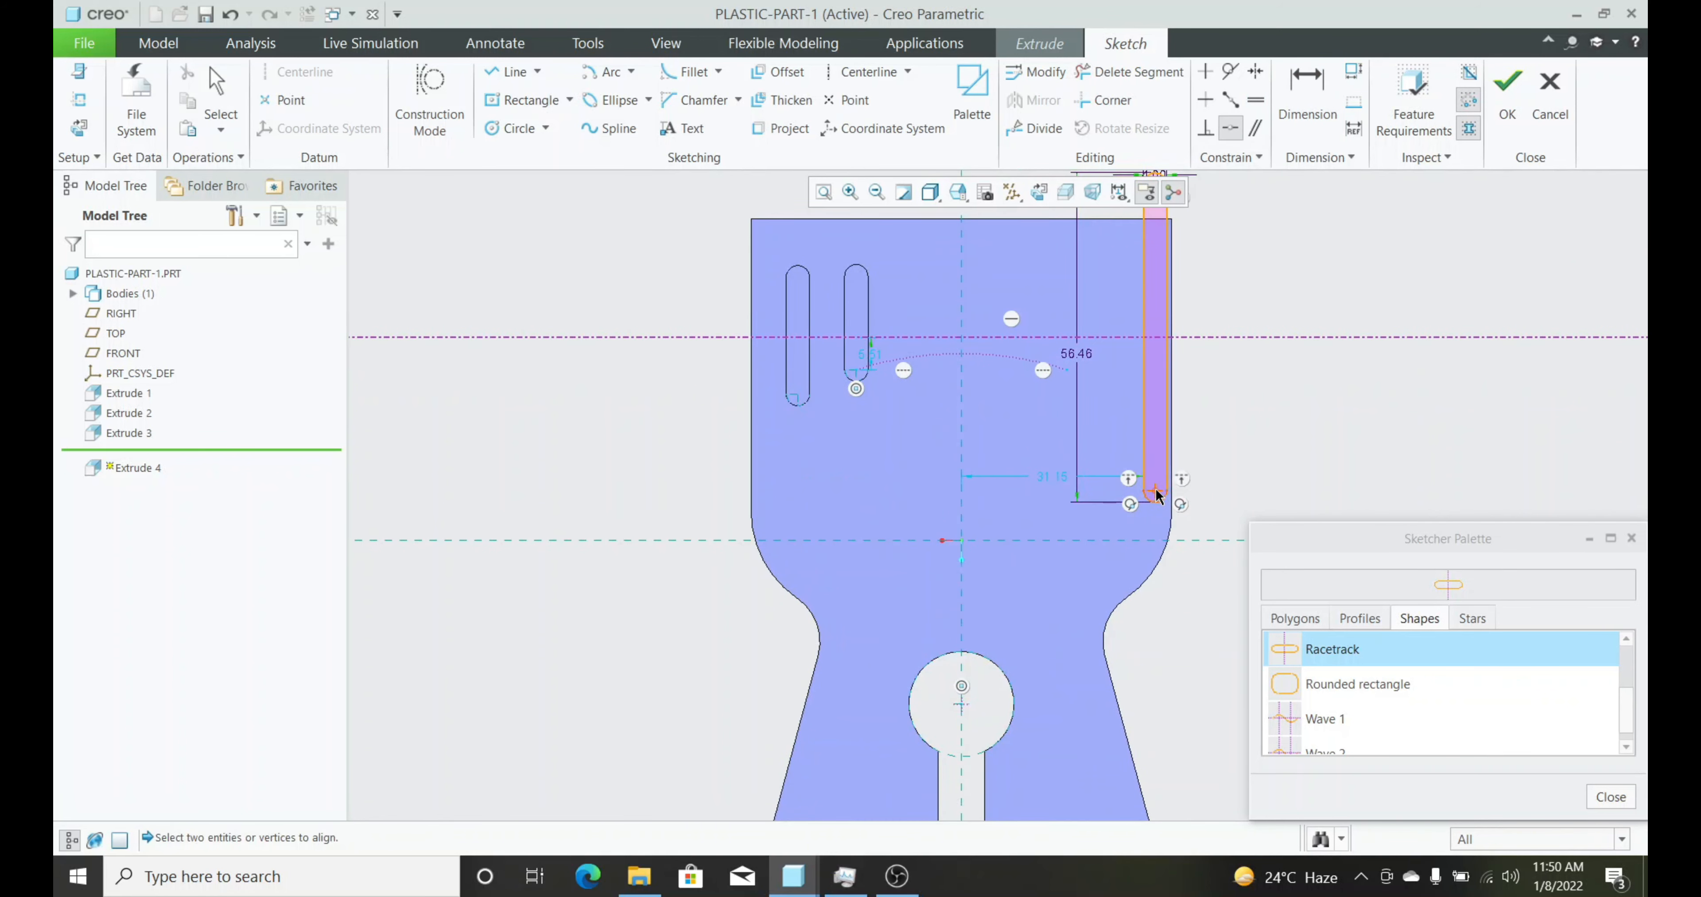
{"action": "left_click", "coordinate": [961, 355]}
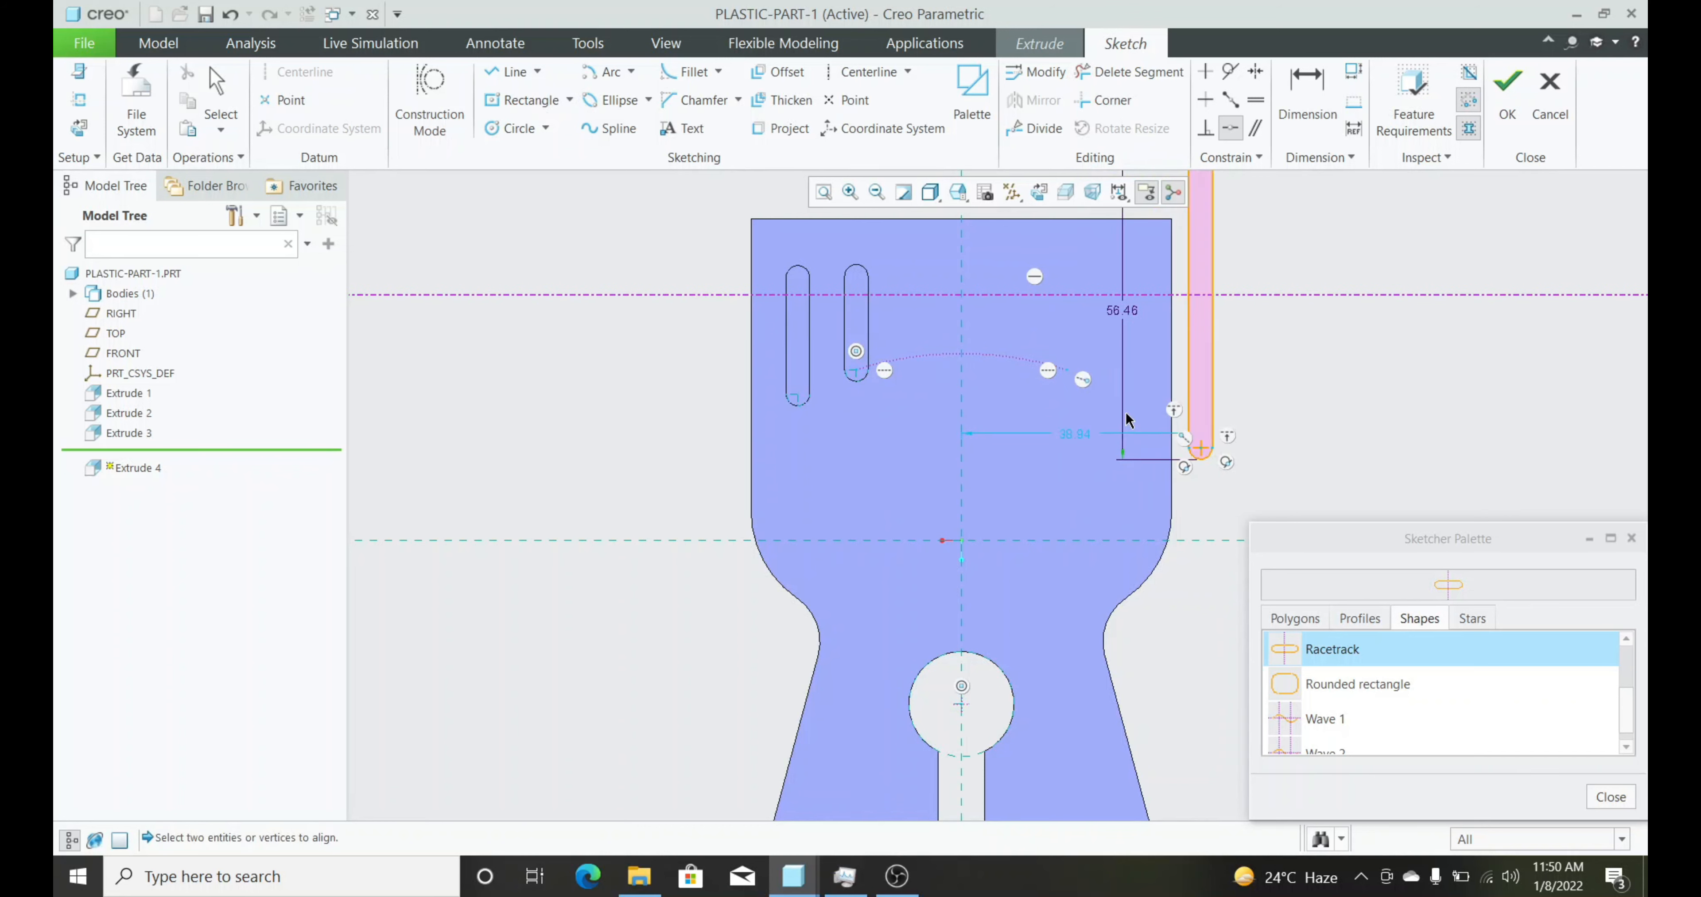
{"action": "key", "text": "ctrl+z"}
Place a point where the construction arc crosses the vertical centreline and make the racetrack's lower end centre coincident with it
{"action": "left_click", "coordinate": [846, 99]}
{"action": "left_click", "coordinate": [961, 354]}
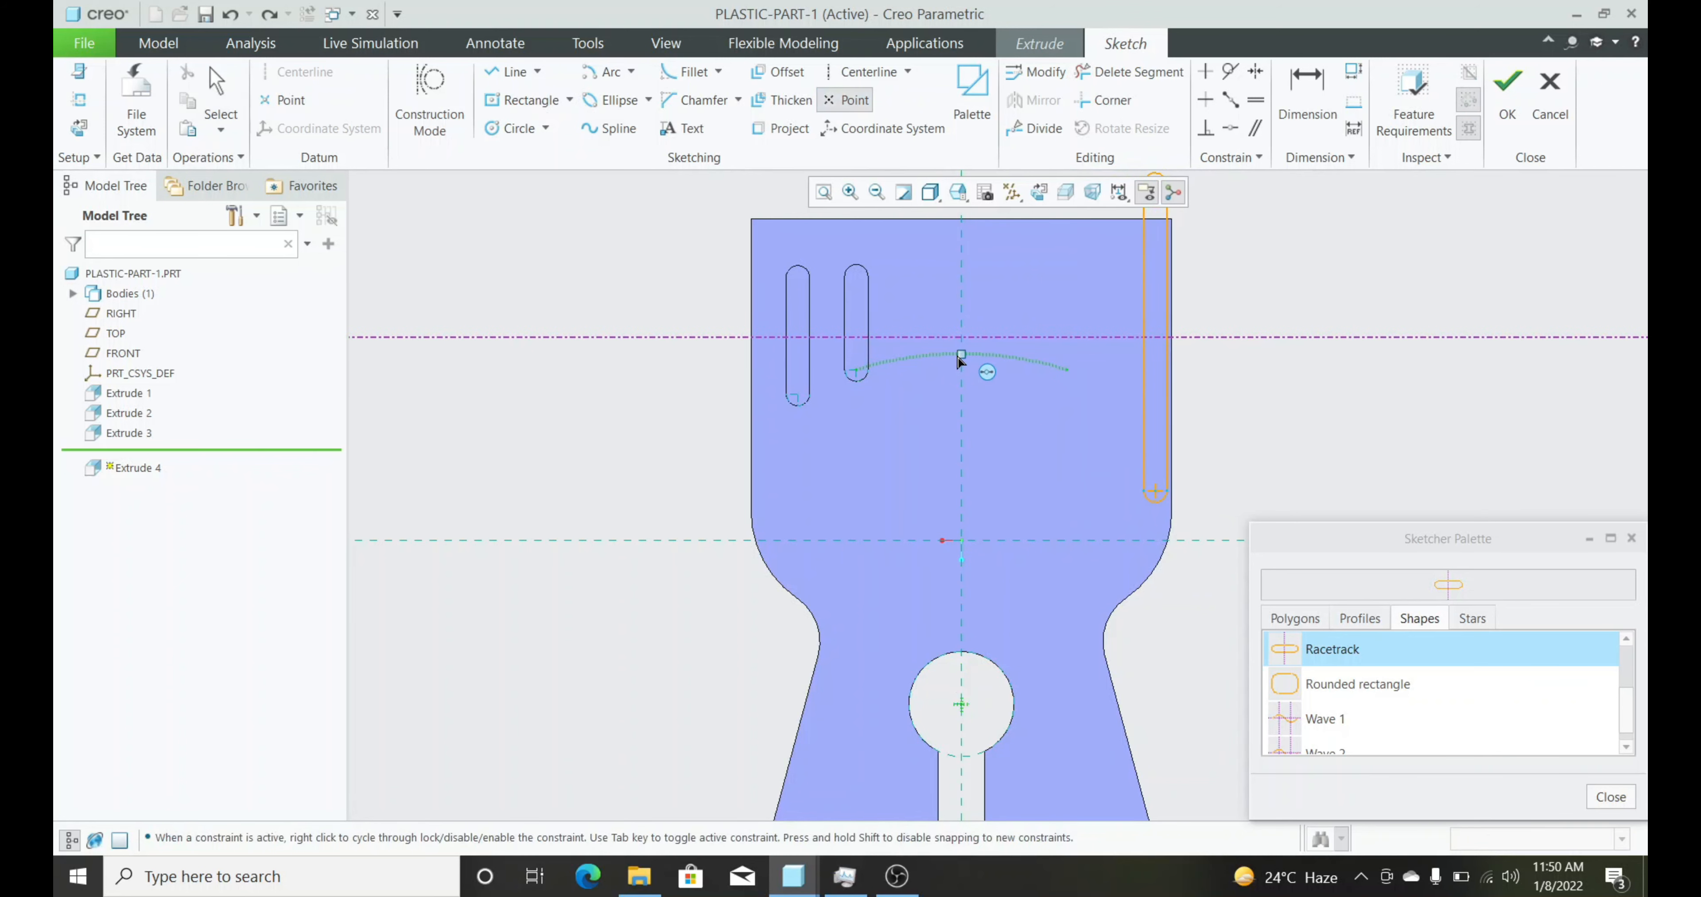
{"action": "middle_click", "coordinate": [1235, 409]}
{"action": "left_click", "coordinate": [1230, 128]}
{"action": "left_click", "coordinate": [1155, 493]}
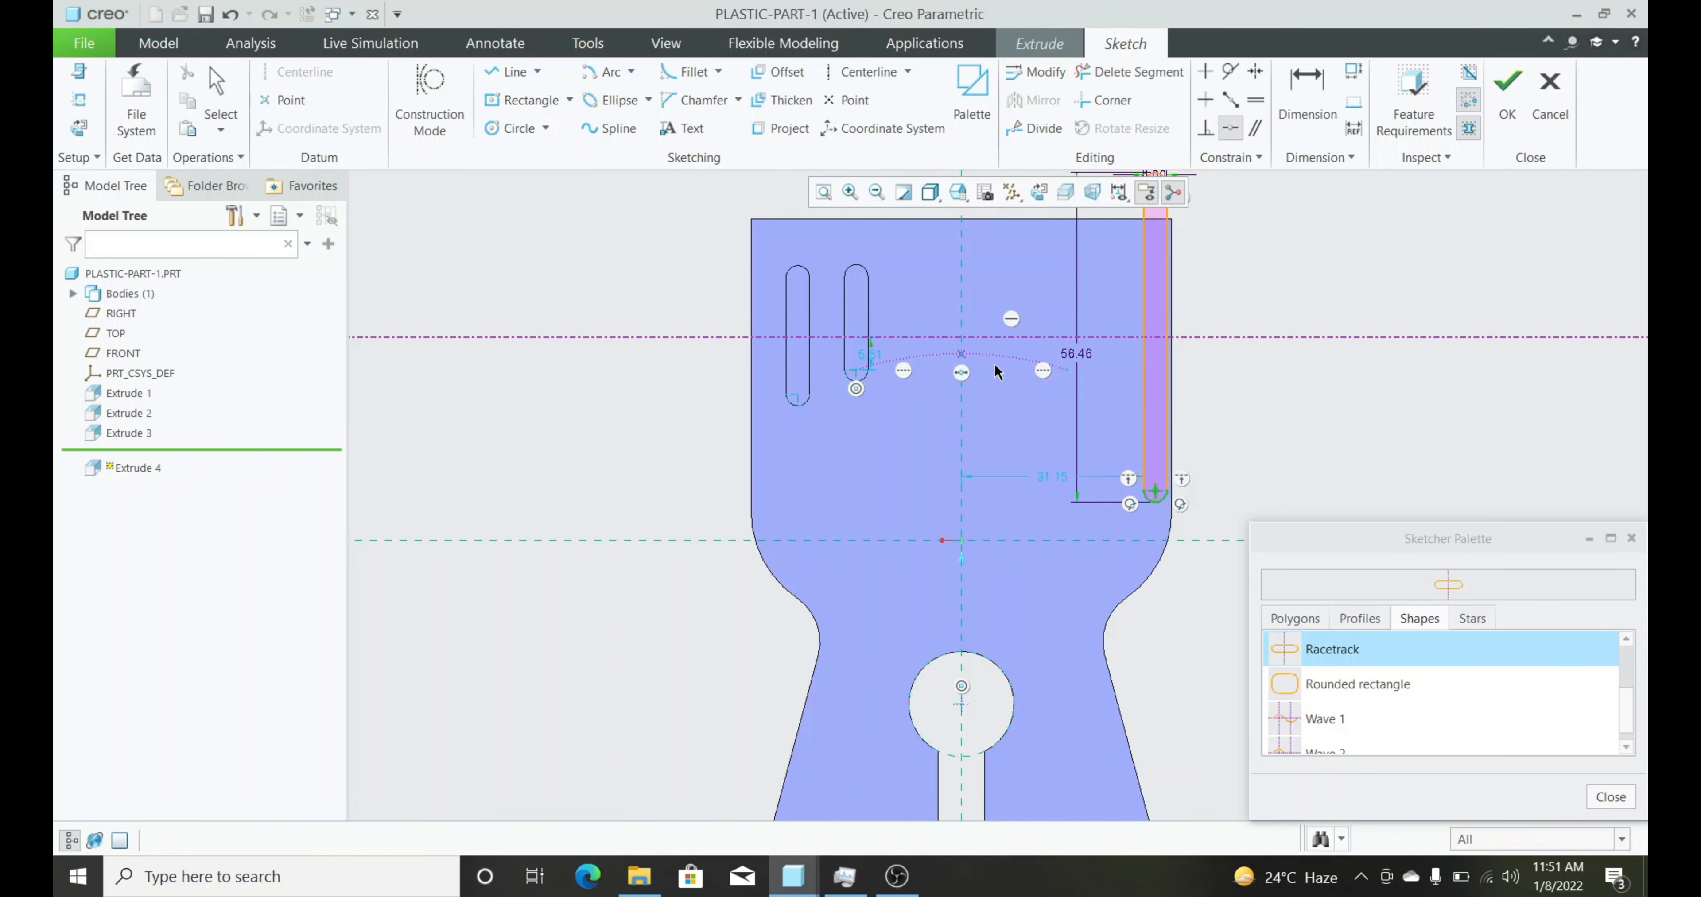
{"action": "left_click", "coordinate": [961, 355]}
{"action": "middle_click", "coordinate": [1167, 513]}
Try lengths of 15, 16 and 18 for the racetrack on the centreline
{"action": "scroll", "coordinate": [900, 526], "scroll_direction": "up", "scroll_amount": 2}
{"action": "scroll", "coordinate": [893, 326], "scroll_direction": "down", "scroll_amount": 2}
{"action": "double_click", "coordinate": [897, 330]}
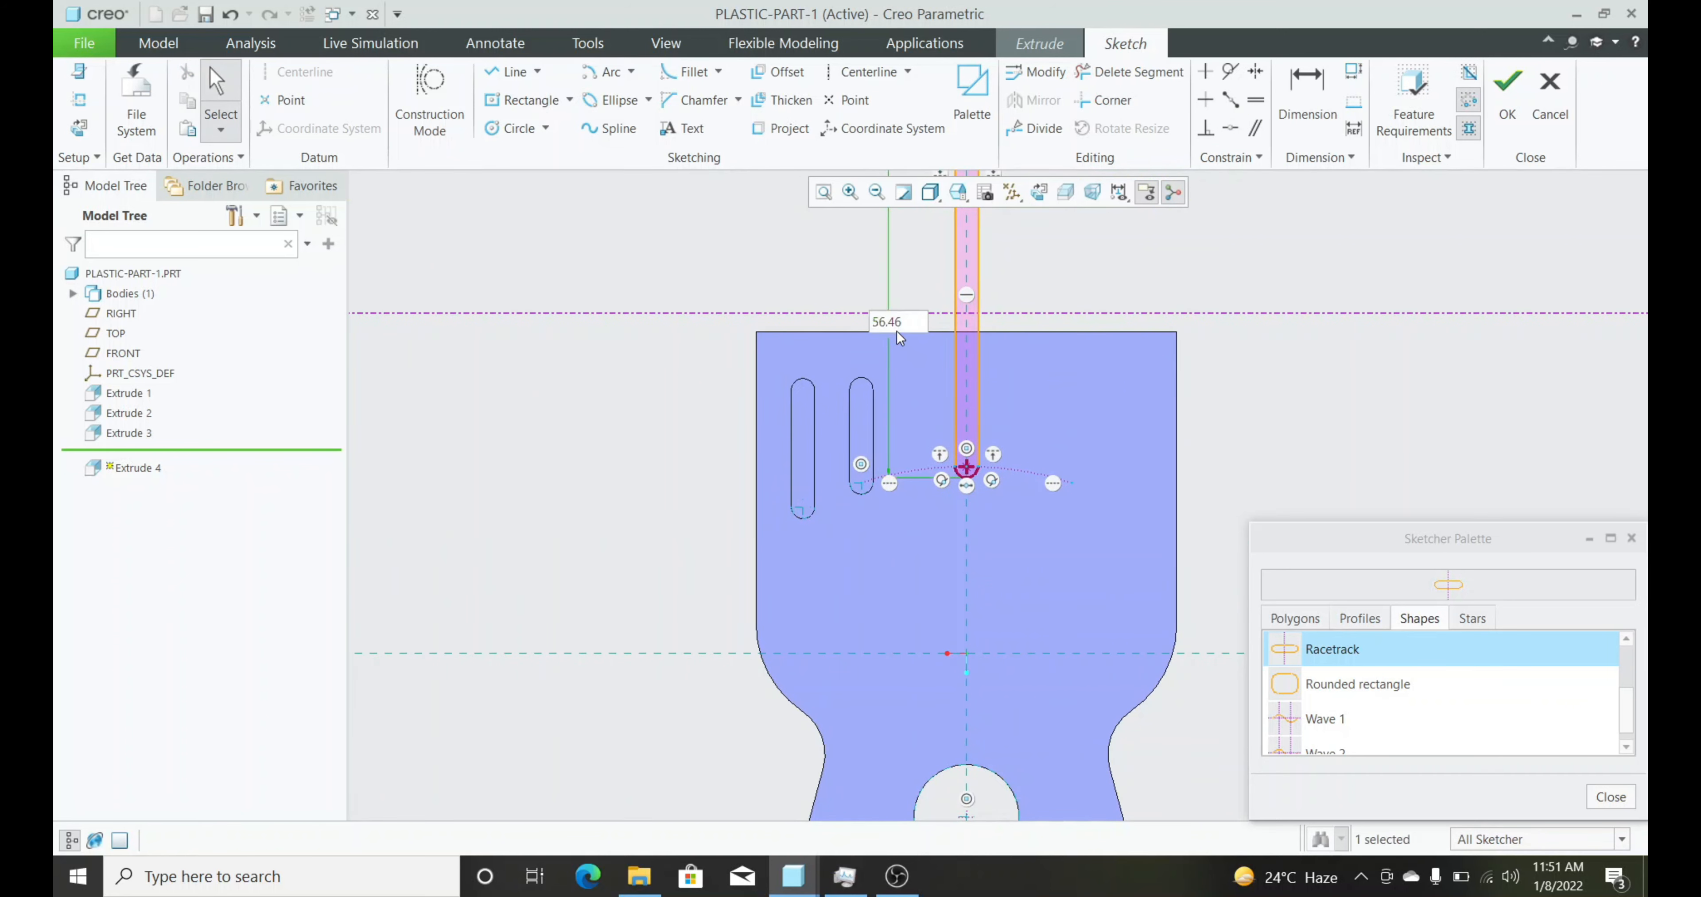
{"action": "type", "text": "15"}
{"action": "key", "text": "Return"}
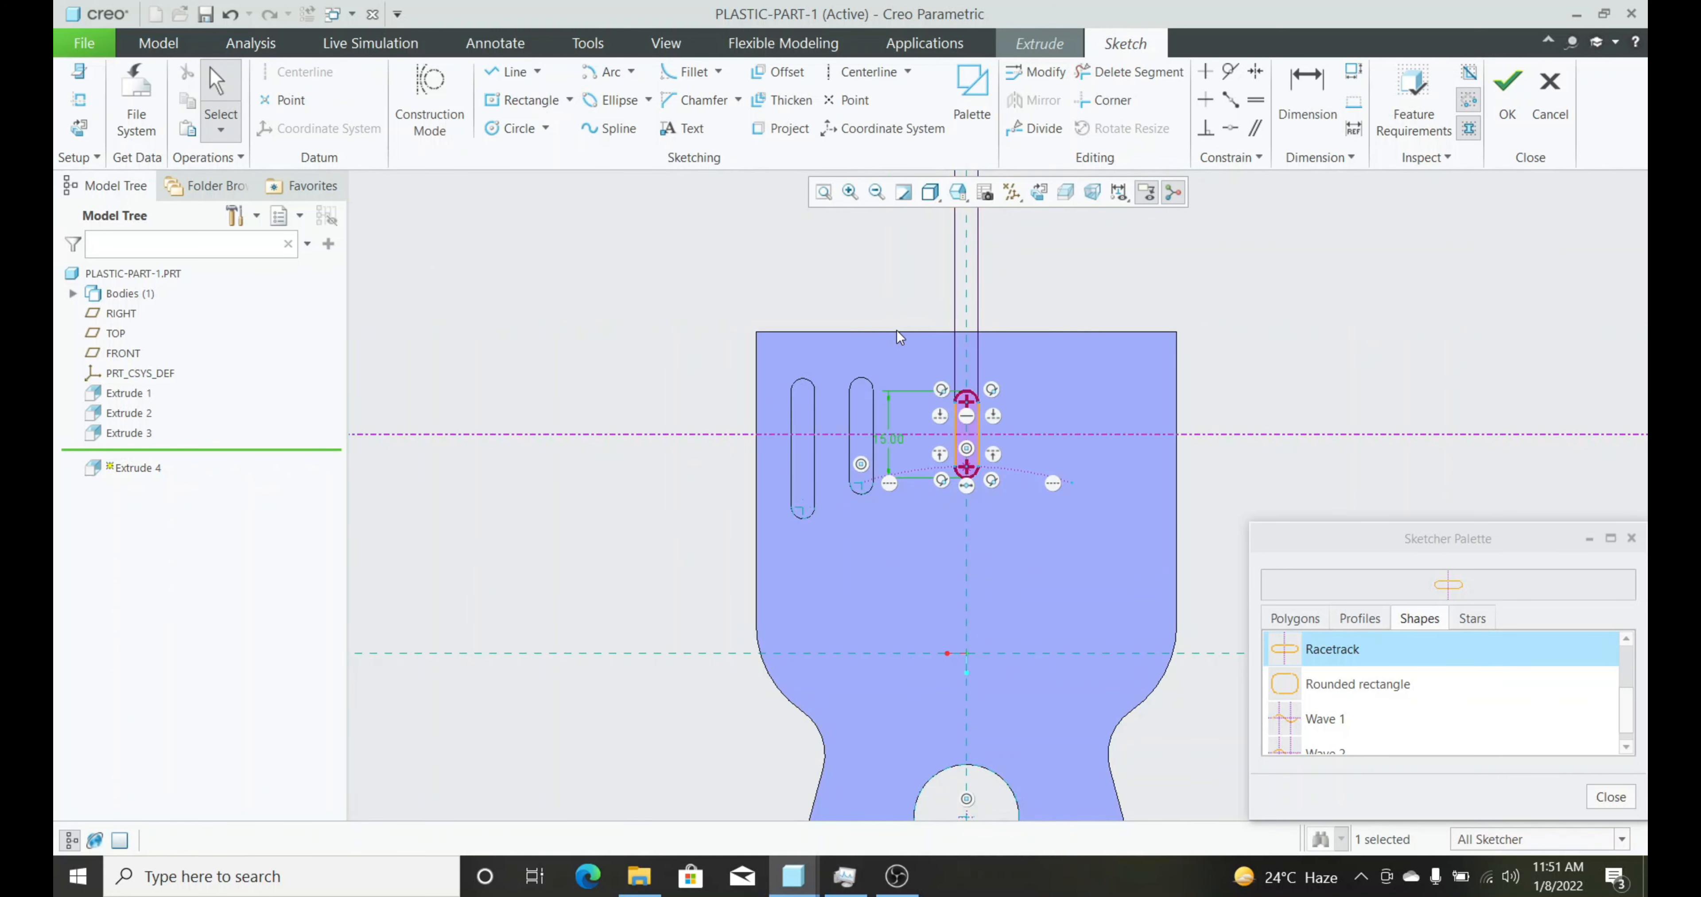
{"action": "scroll", "coordinate": [911, 414], "scroll_direction": "down", "scroll_amount": 2}
{"action": "double_click", "coordinate": [876, 454]}
{"action": "type", "text": "16"}
{"action": "key", "text": "Return"}
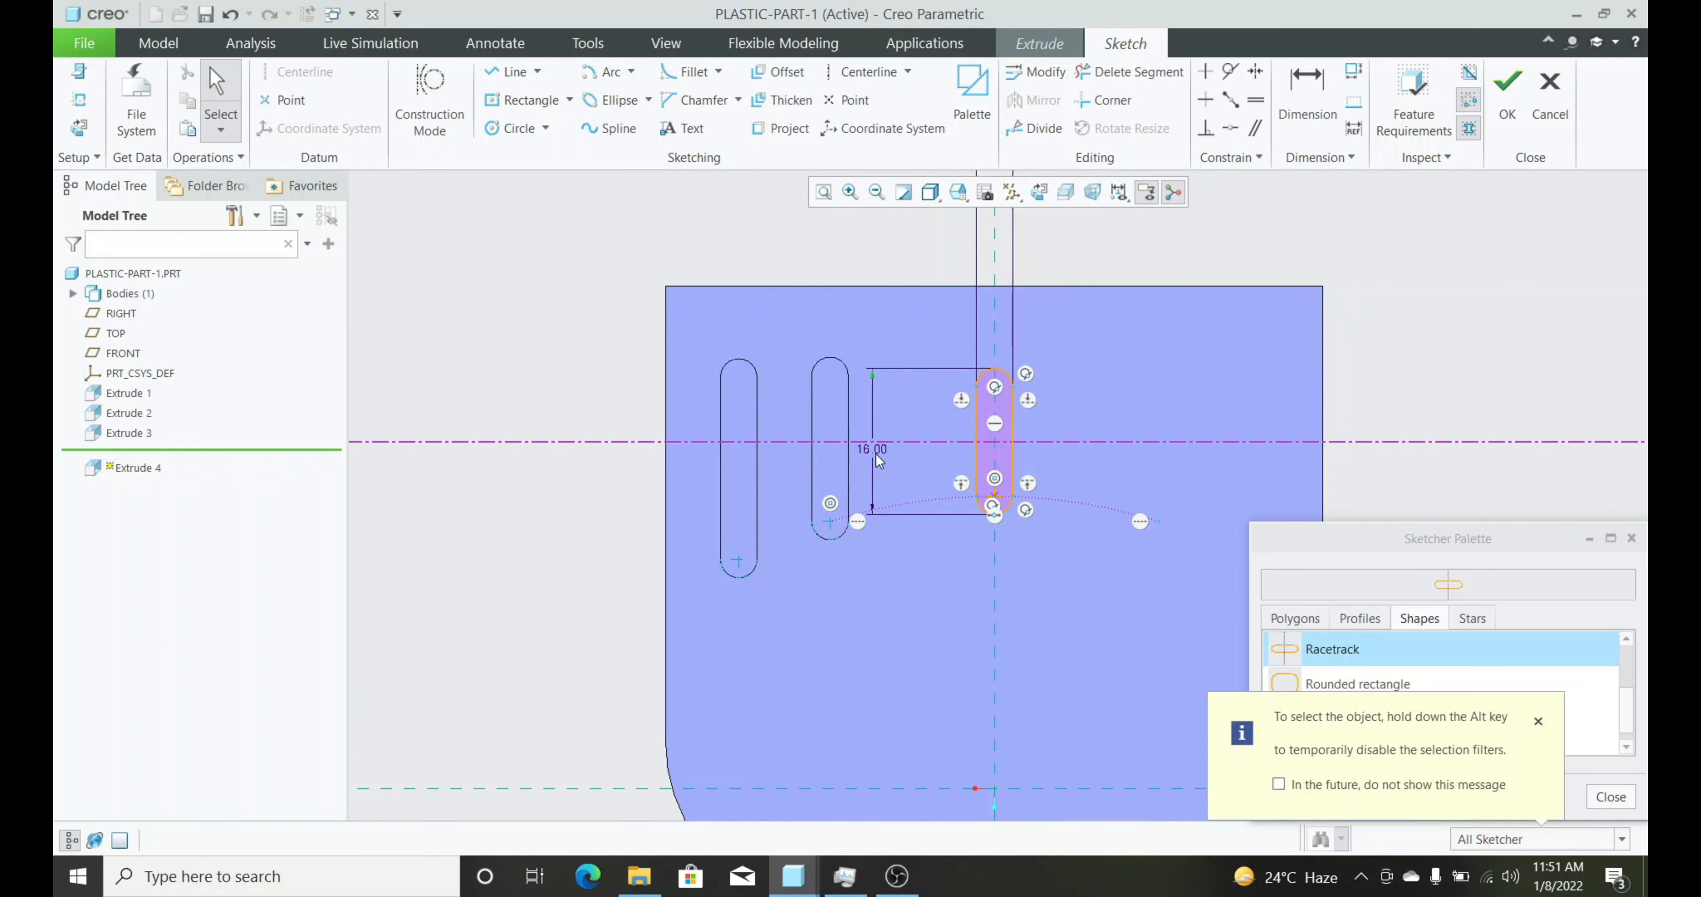
{"action": "double_click", "coordinate": [866, 446]}
{"action": "type", "text": "18"}
{"action": "key", "text": "Return"}
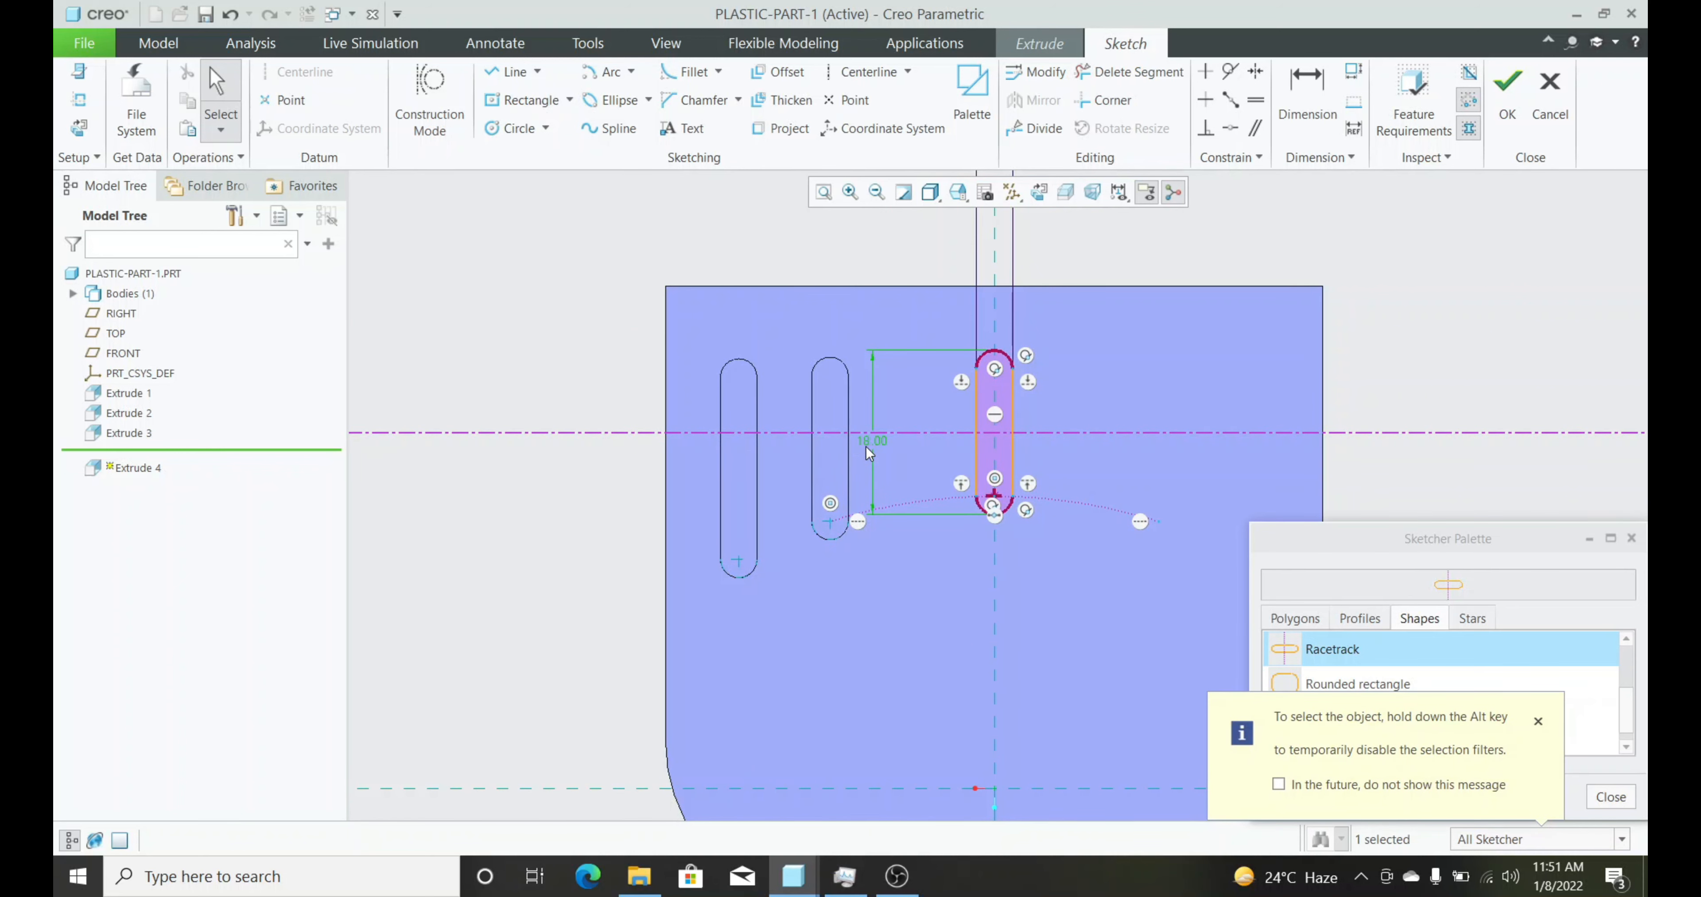
Set the overall length of the centreline racetrack to 16 and close the shape palette
{"action": "scroll", "coordinate": [889, 383], "scroll_direction": "down", "scroll_amount": 2}
{"action": "scroll", "coordinate": [705, 330], "scroll_direction": "down", "scroll_amount": 1}
{"action": "double_click", "coordinate": [873, 532]}
{"action": "type", "text": "16"}
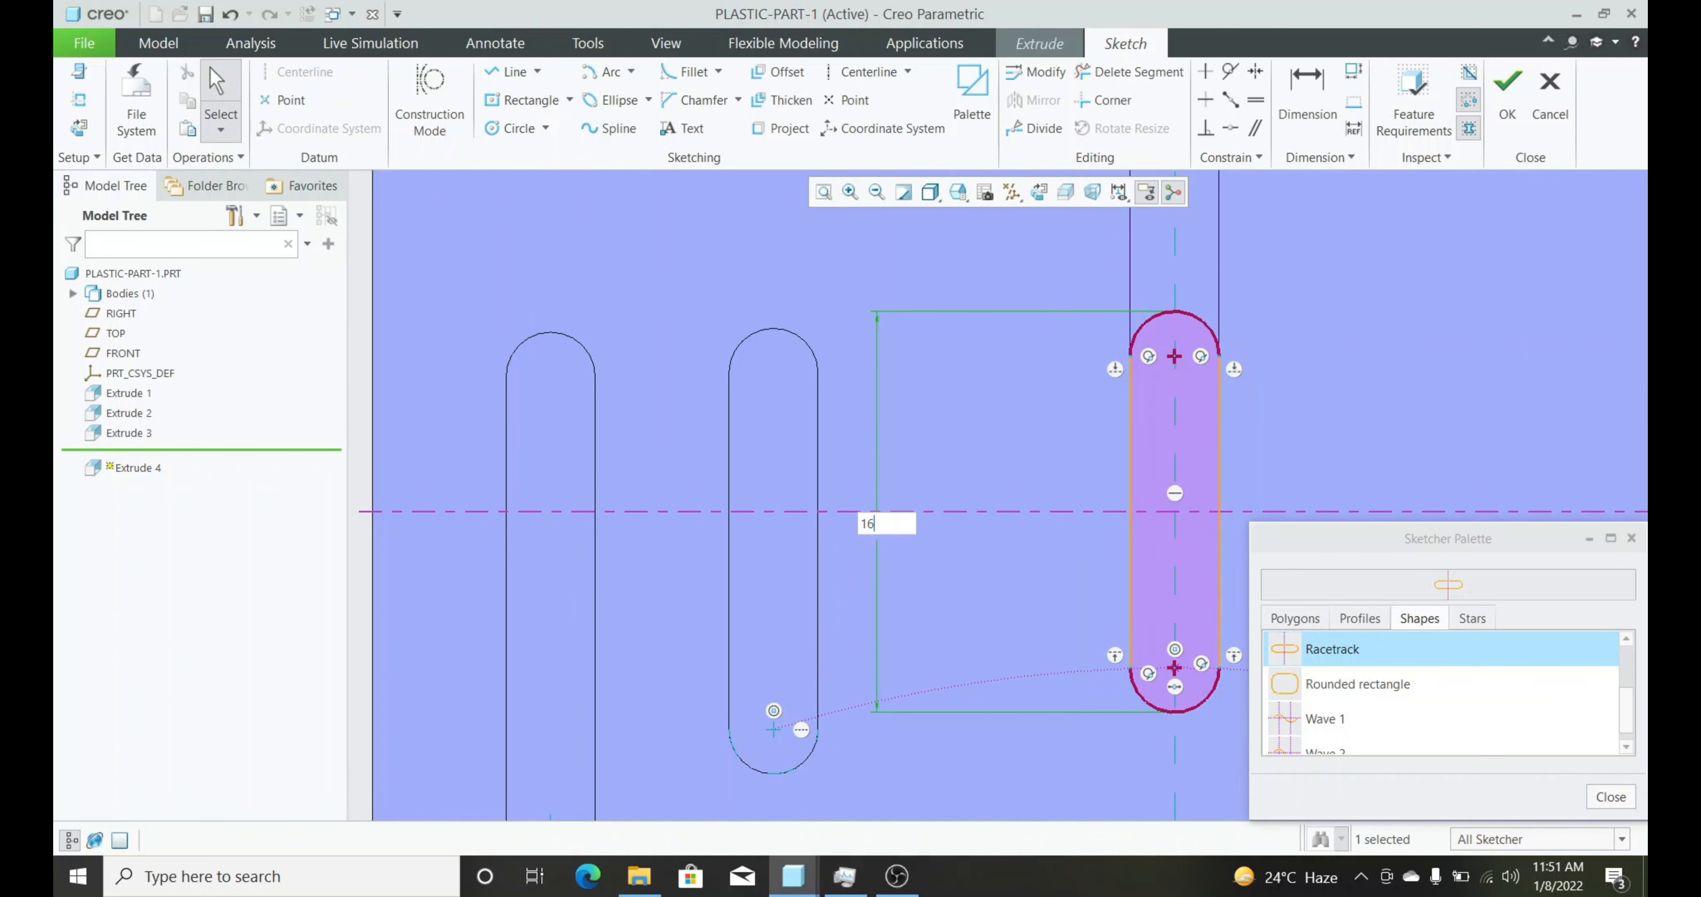
{"action": "key", "text": "Return"}
{"action": "scroll", "coordinate": [873, 534], "scroll_direction": "up", "scroll_amount": 4}
{"action": "left_click", "coordinate": [1610, 797]}
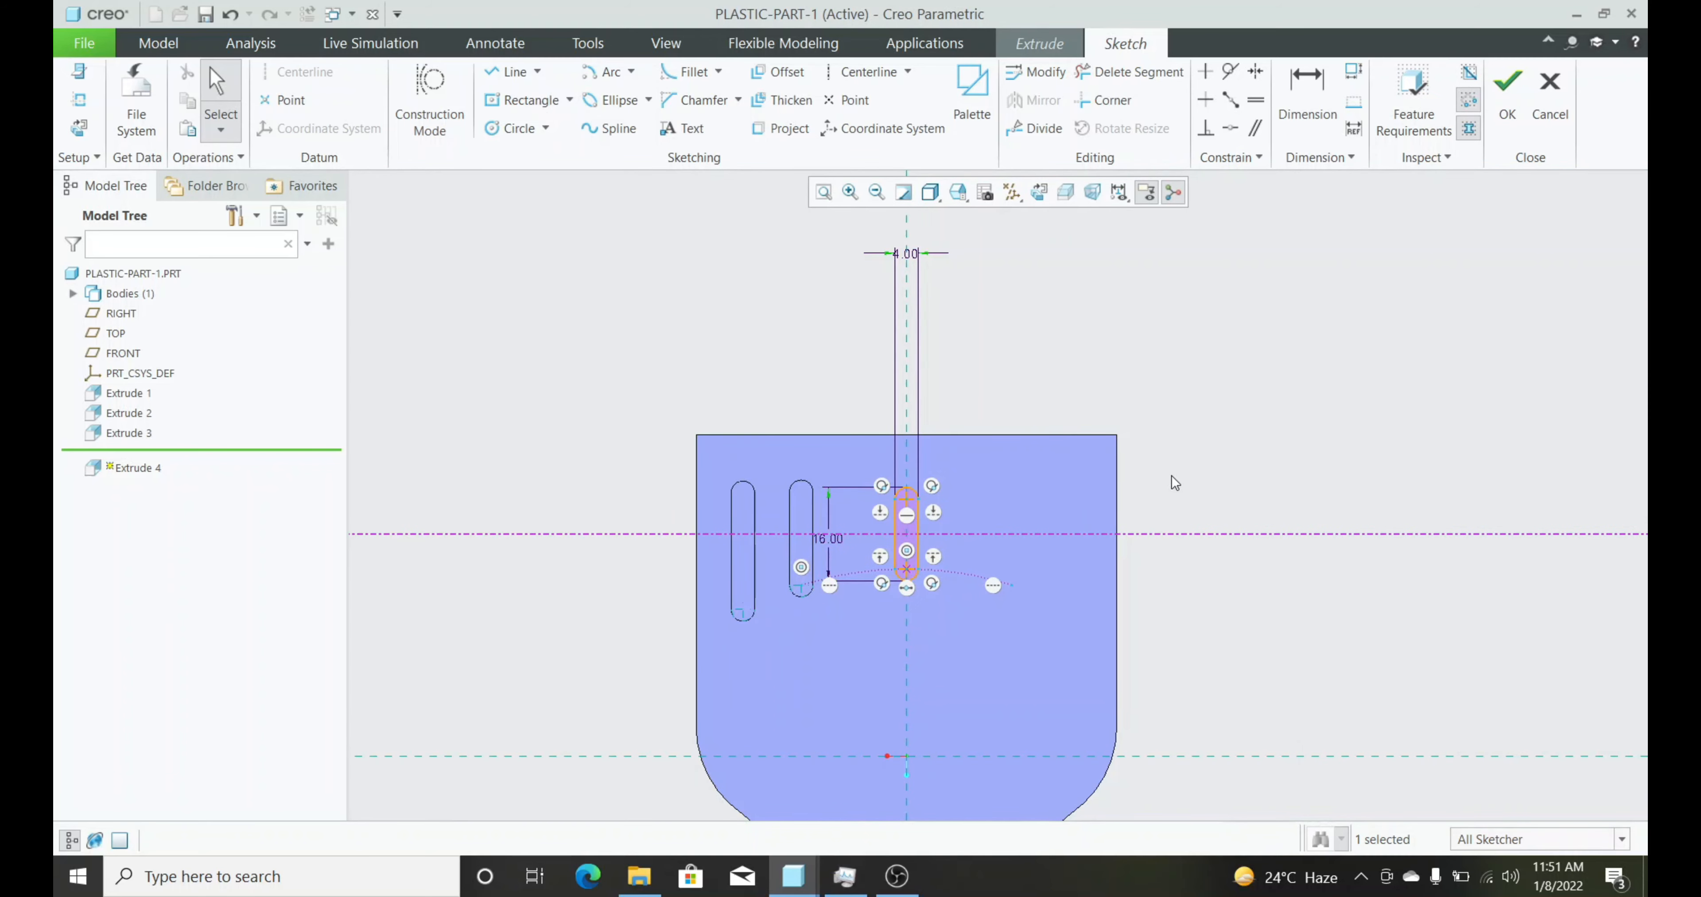
Finish the sketch and extrude it as a surface 1 deep, removing material from the plate quilt
{"action": "left_click", "coordinate": [1507, 92]}
{"action": "left_click", "coordinate": [136, 134]}
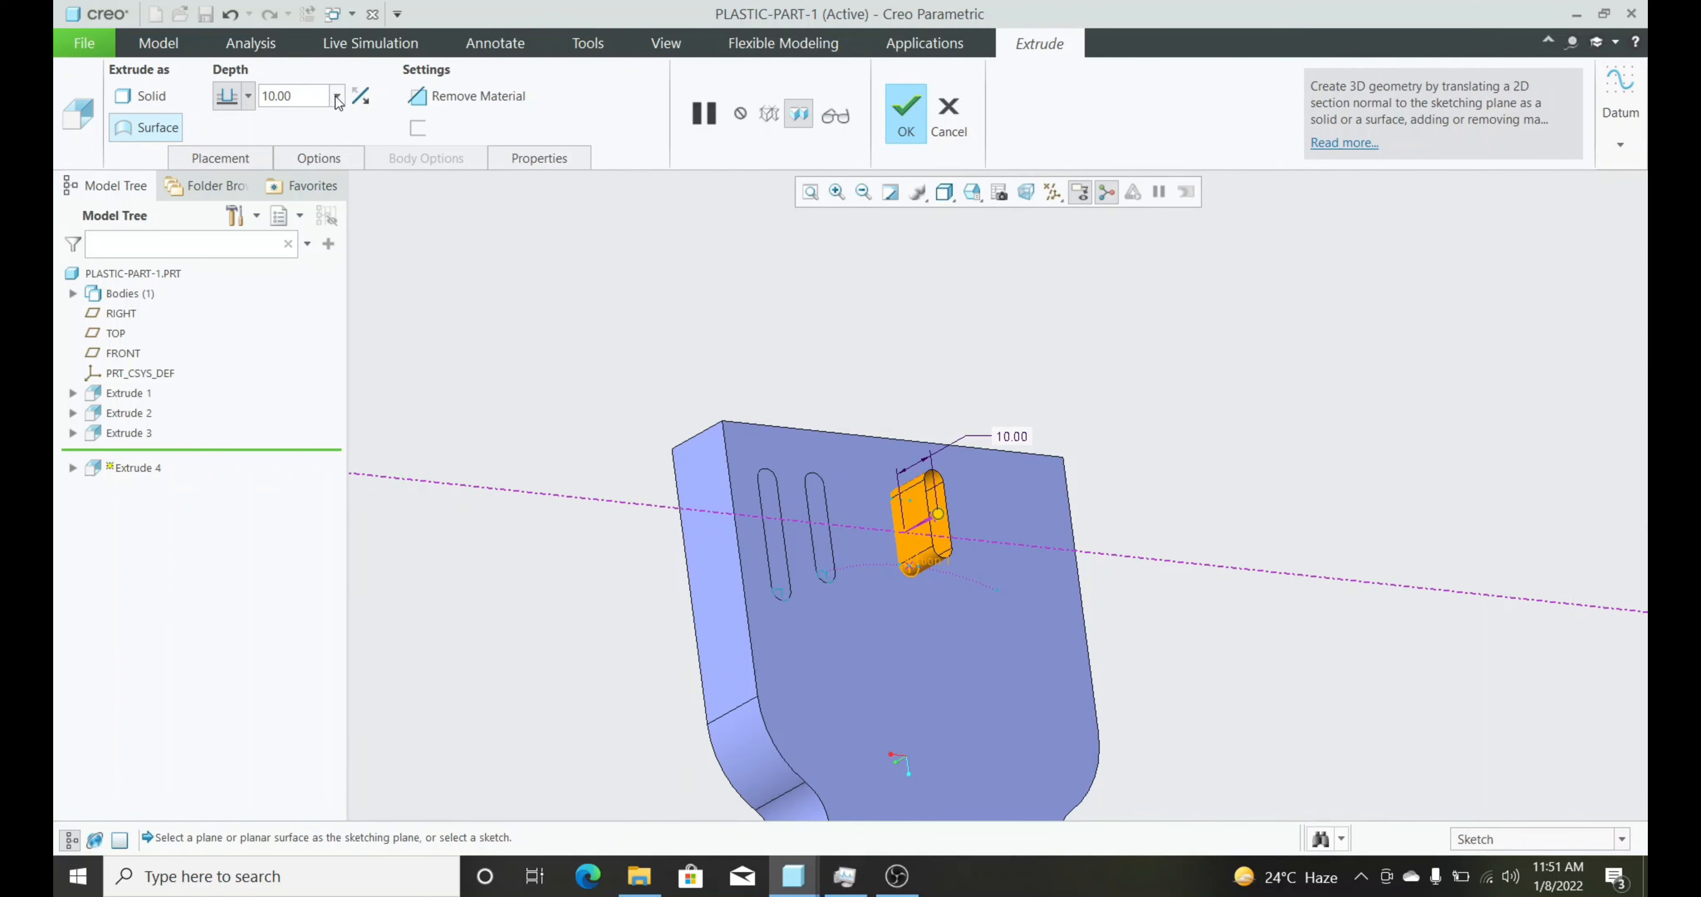
{"action": "left_click", "coordinate": [338, 96]}
{"action": "left_click", "coordinate": [291, 120]}
{"action": "left_click", "coordinate": [429, 96]}
{"action": "scroll", "coordinate": [881, 532], "scroll_direction": "down", "scroll_amount": 1}
{"action": "middle_click_drag", "start_coordinate": [883, 533], "coordinate": [865, 396]}
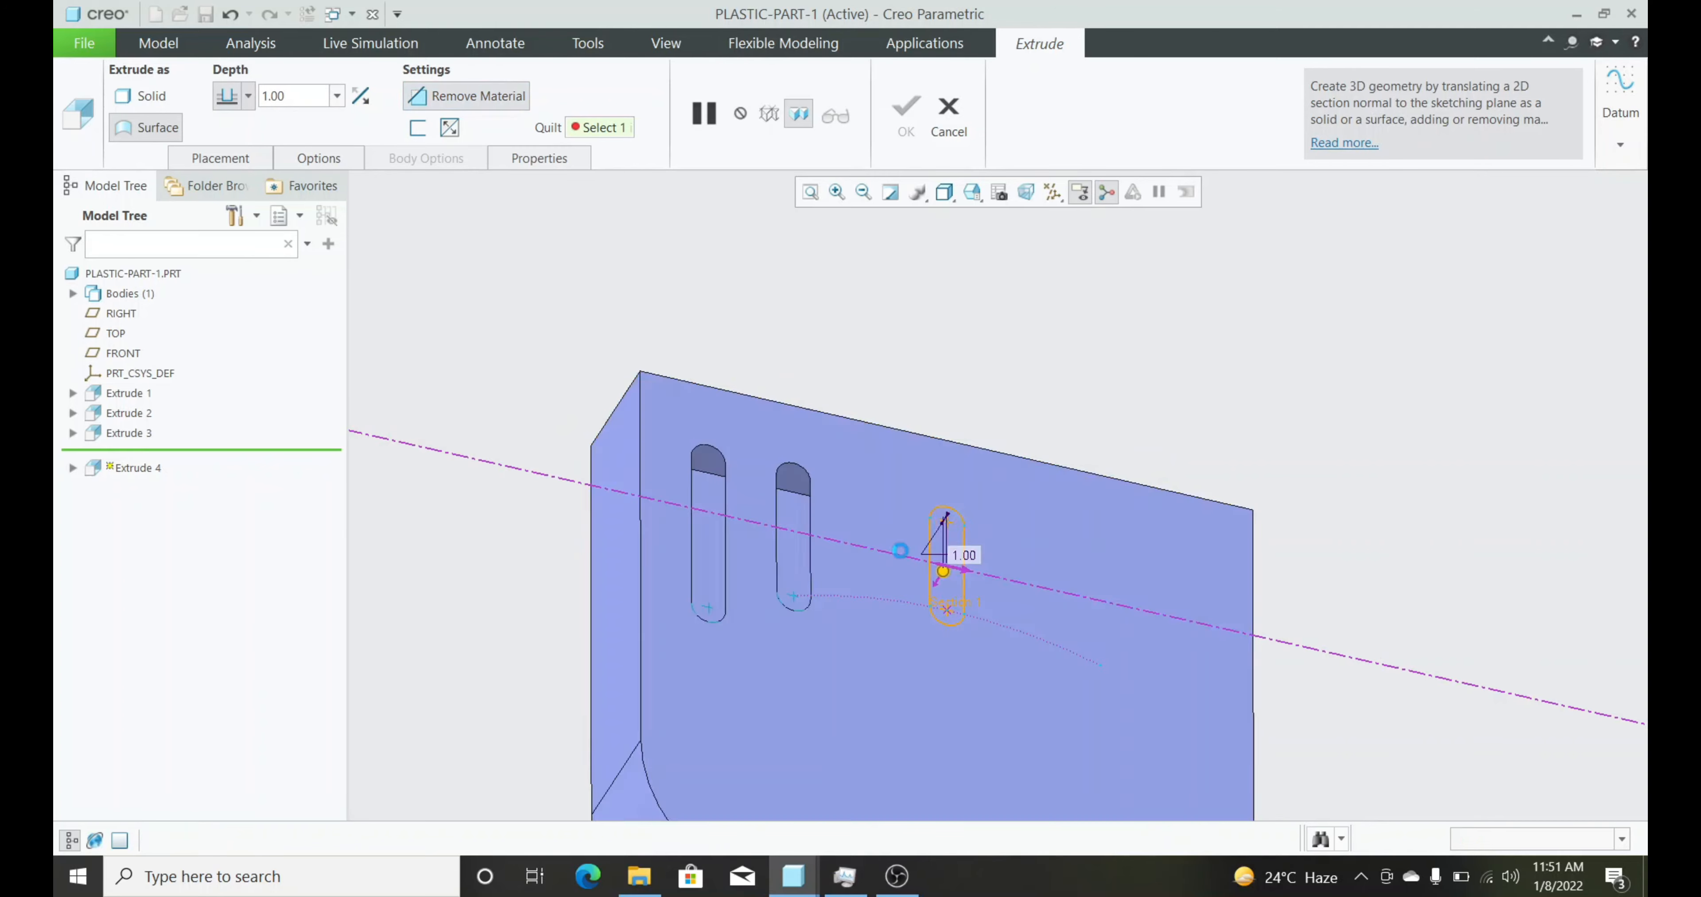
{"action": "scroll", "coordinate": [865, 396], "scroll_direction": "up", "scroll_amount": 3}
{"action": "left_click", "coordinate": [872, 422]}
{"action": "left_click", "coordinate": [893, 120]}
{"action": "left_click", "coordinate": [1218, 394]}
{"action": "middle_click_drag", "start_coordinate": [990, 468], "coordinate": [780, 509]}
Turn on the display of datum planes
{"action": "left_click", "coordinate": [129, 414]}
{"action": "left_click", "coordinate": [1053, 191]}
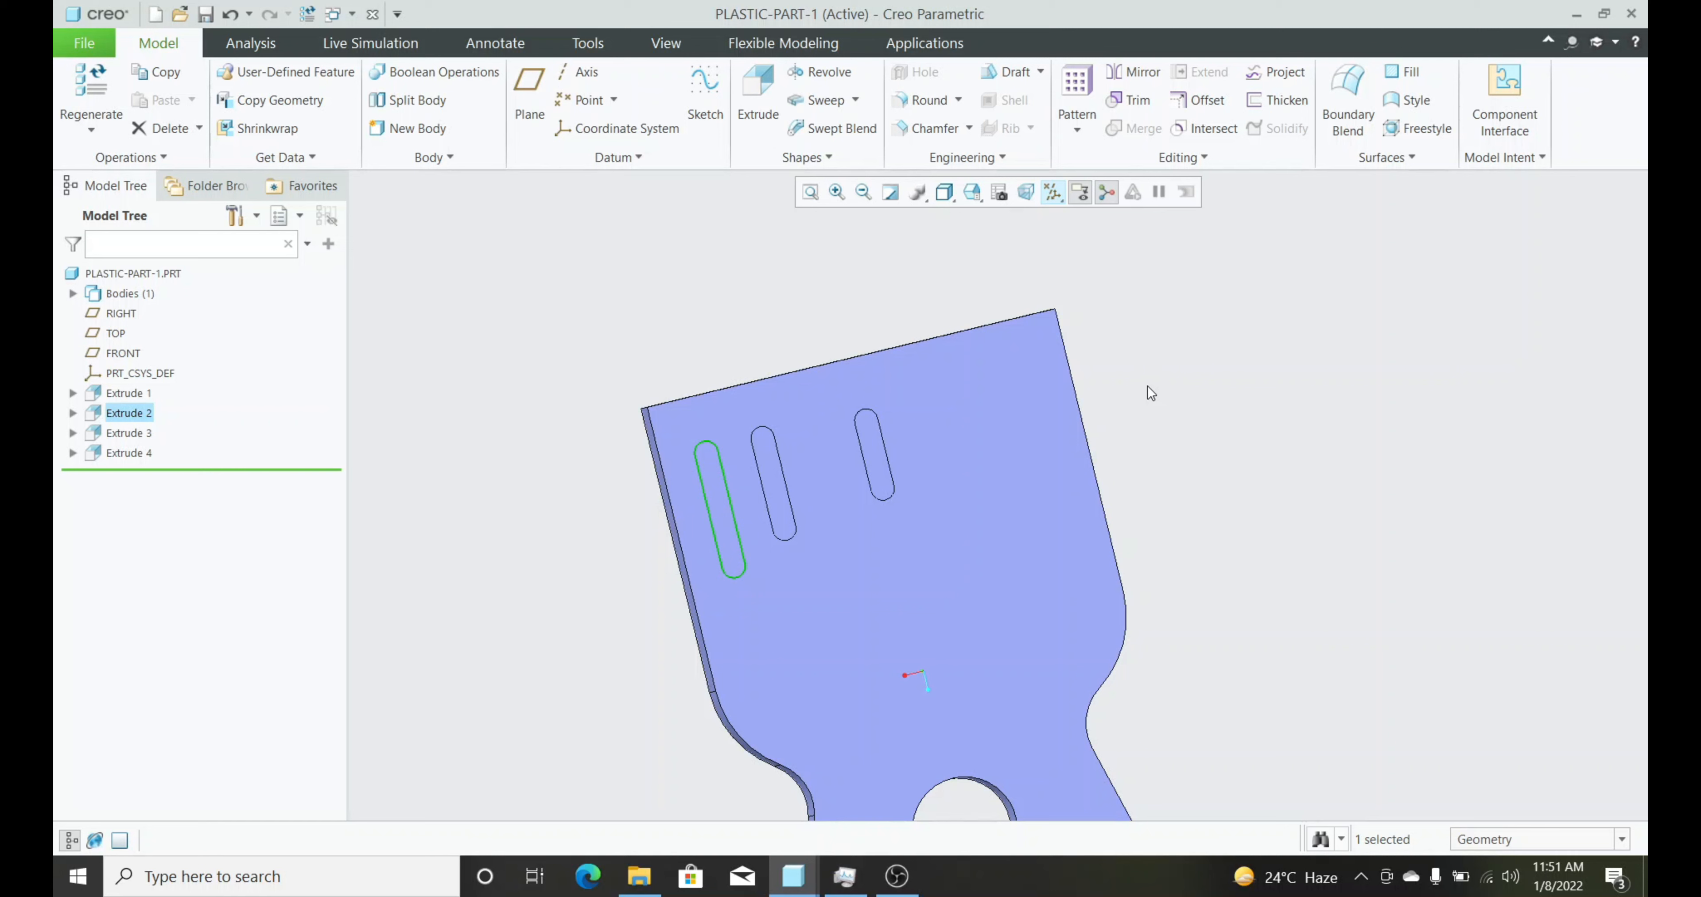
{"action": "left_click", "coordinate": [1054, 192]}
{"action": "left_click", "coordinate": [1090, 303]}
{"action": "scroll", "coordinate": [1060, 440], "scroll_direction": "down", "scroll_amount": 3}
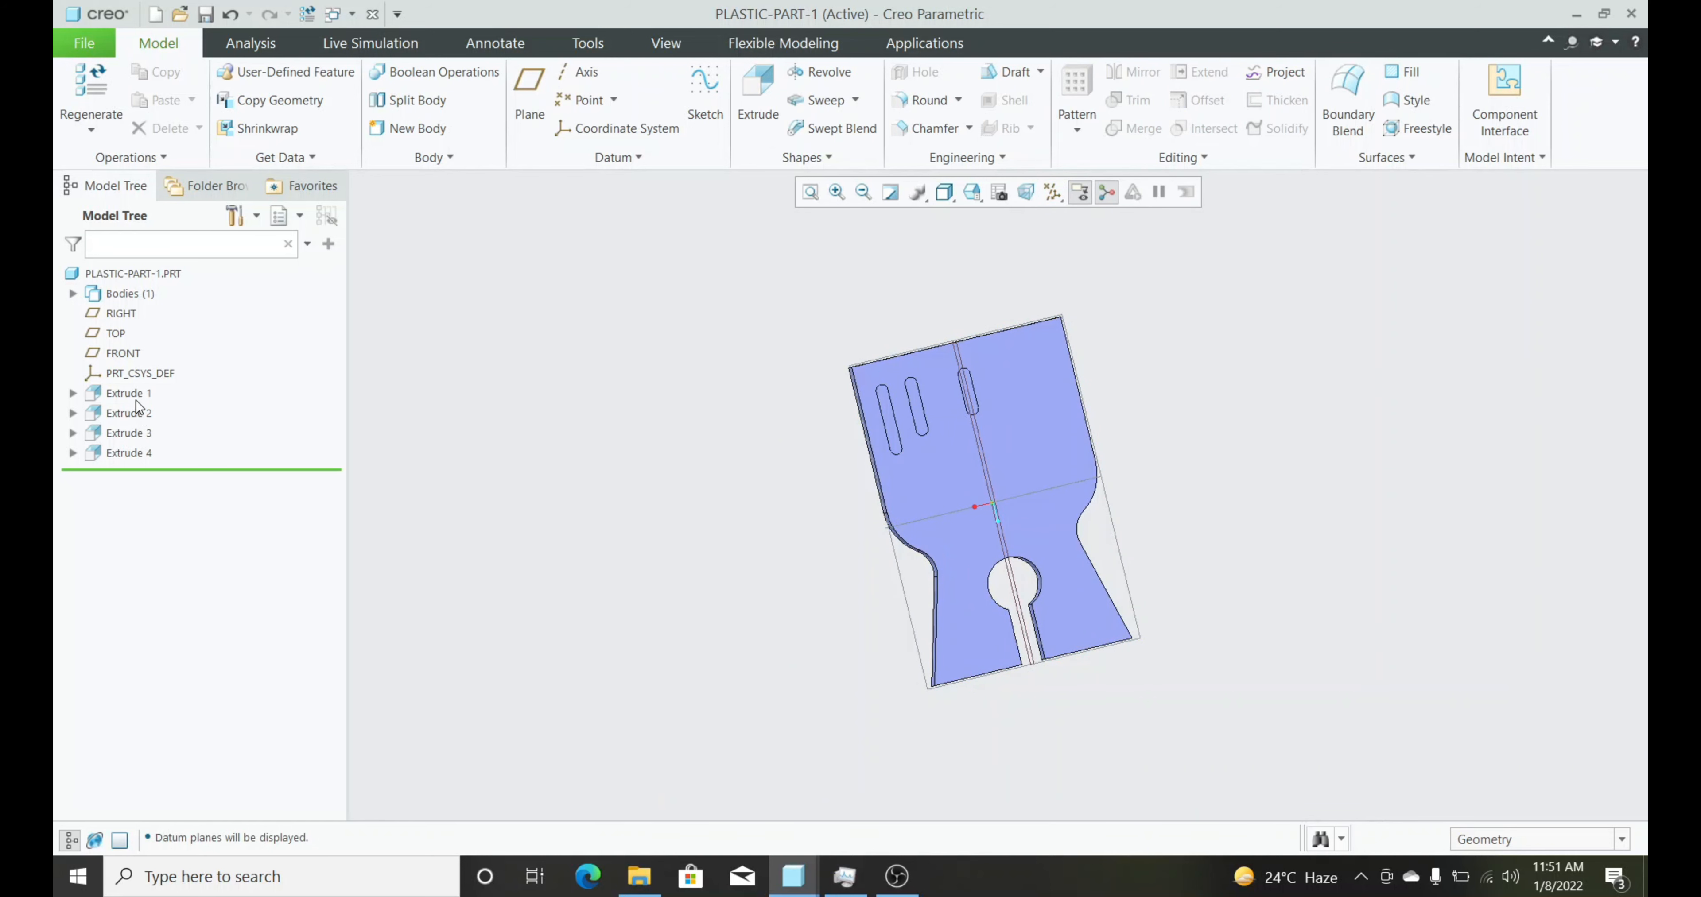
Mirror the two side slots, Extrude 2 and Extrude 3, about the RIGHT plane
{"action": "left_click", "coordinate": [129, 412]}
{"action": "left_click", "coordinate": [129, 432], "text": "ctrl"}
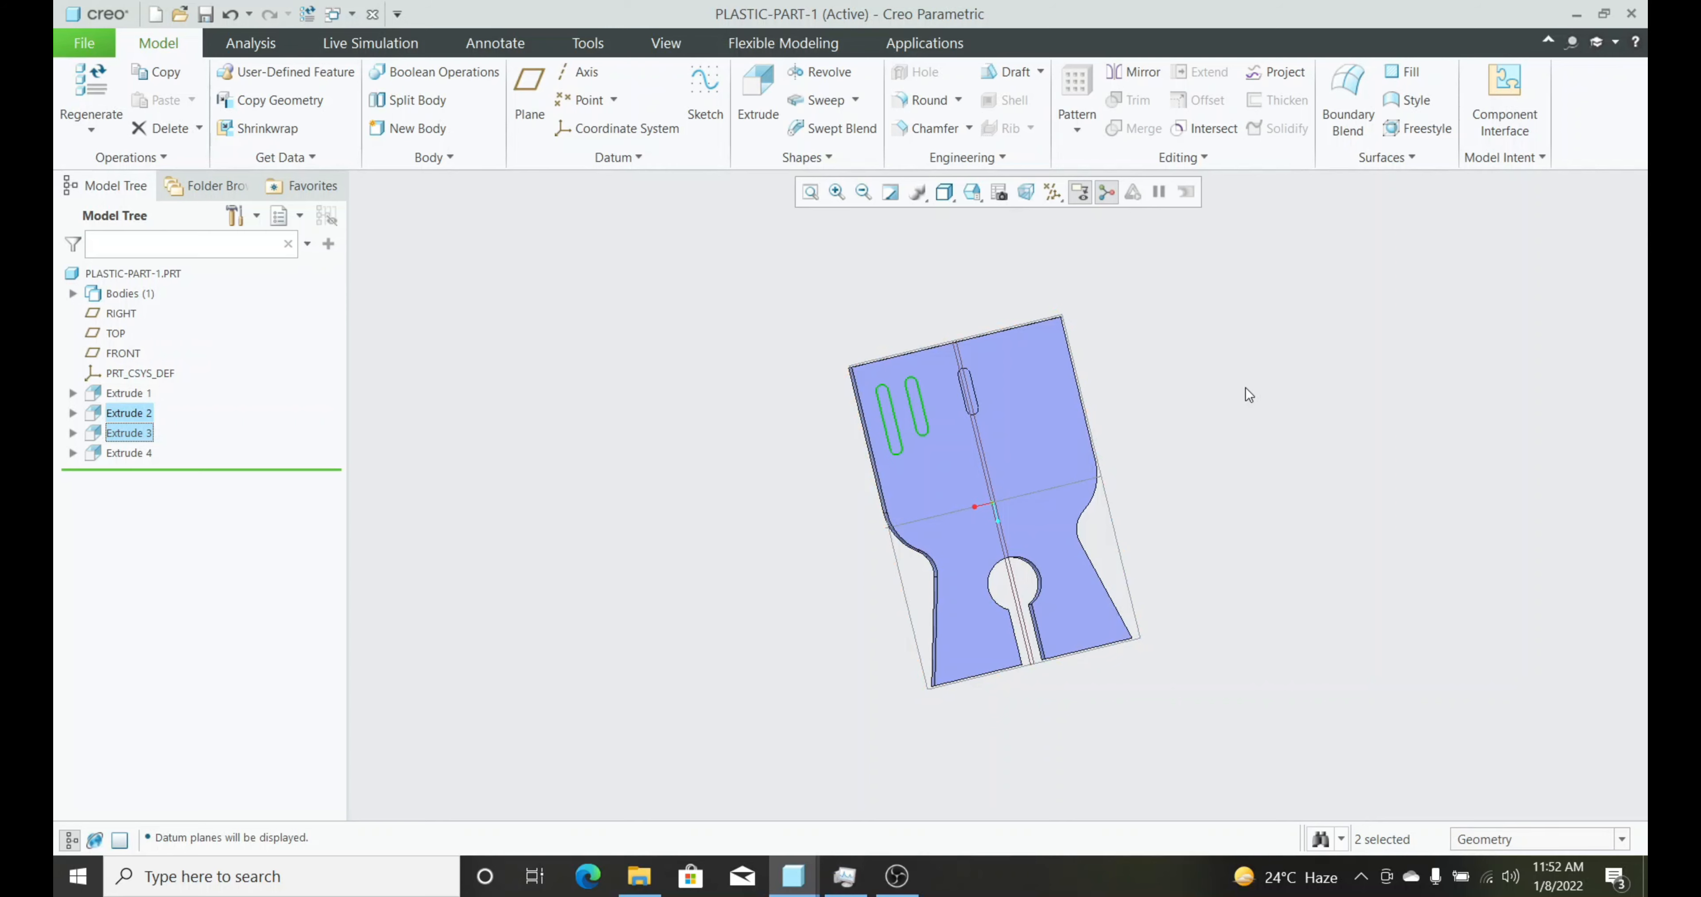
{"action": "left_click", "coordinate": [1120, 77]}
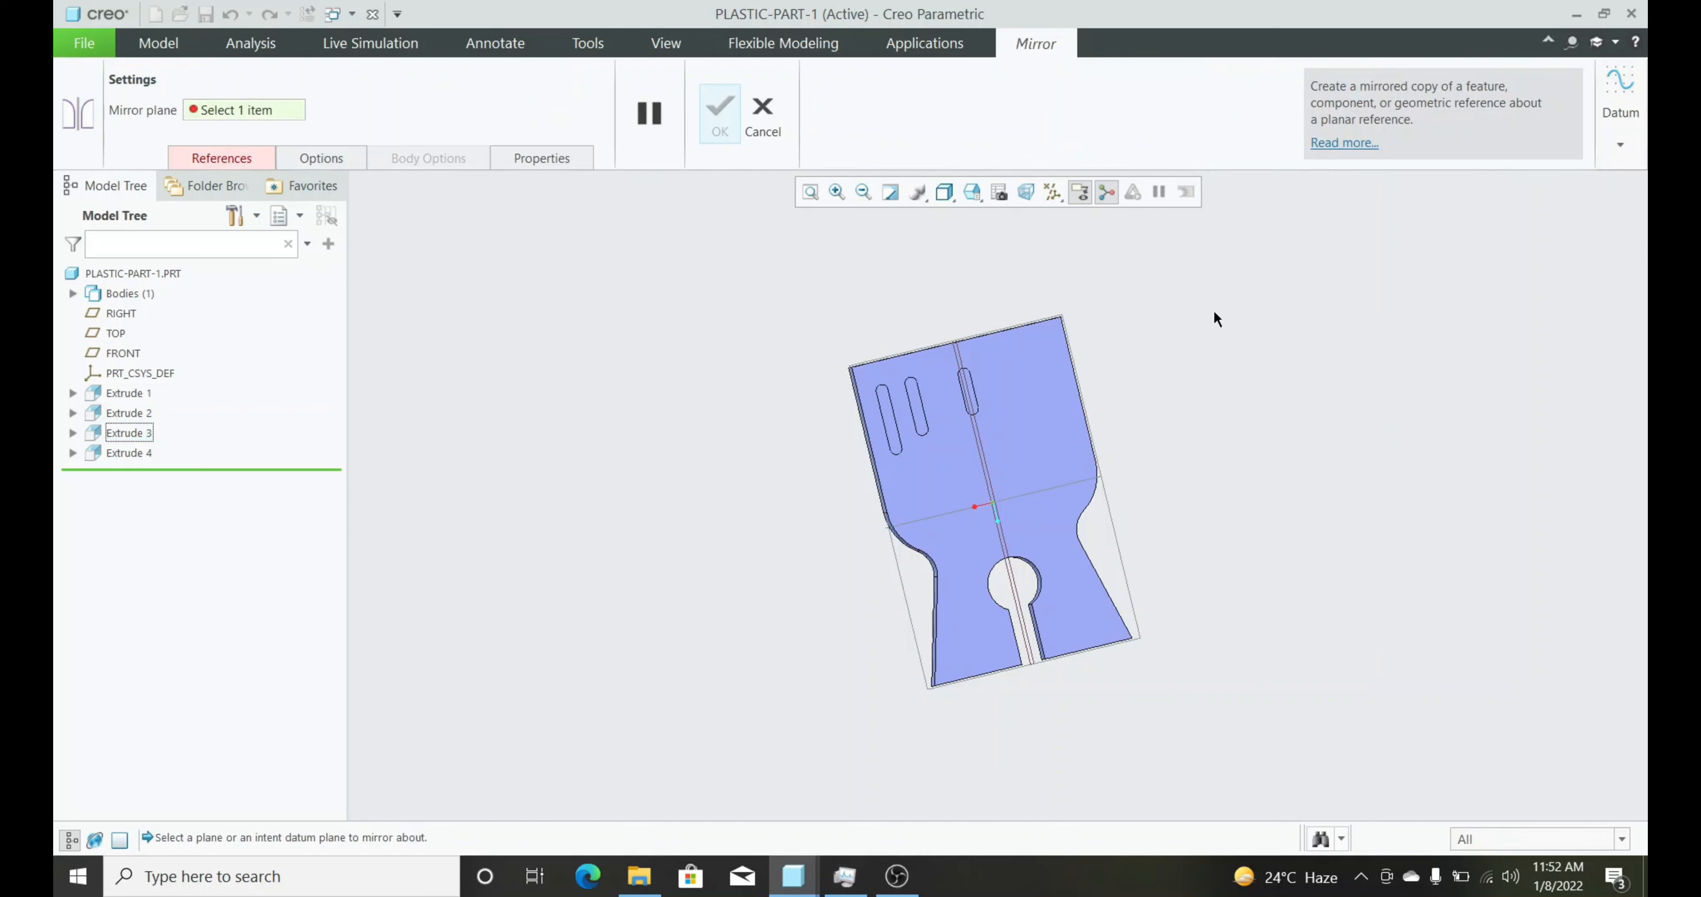
{"action": "left_click", "coordinate": [988, 479]}
{"action": "middle_click_drag", "start_coordinate": [896, 568], "coordinate": [1028, 460]}
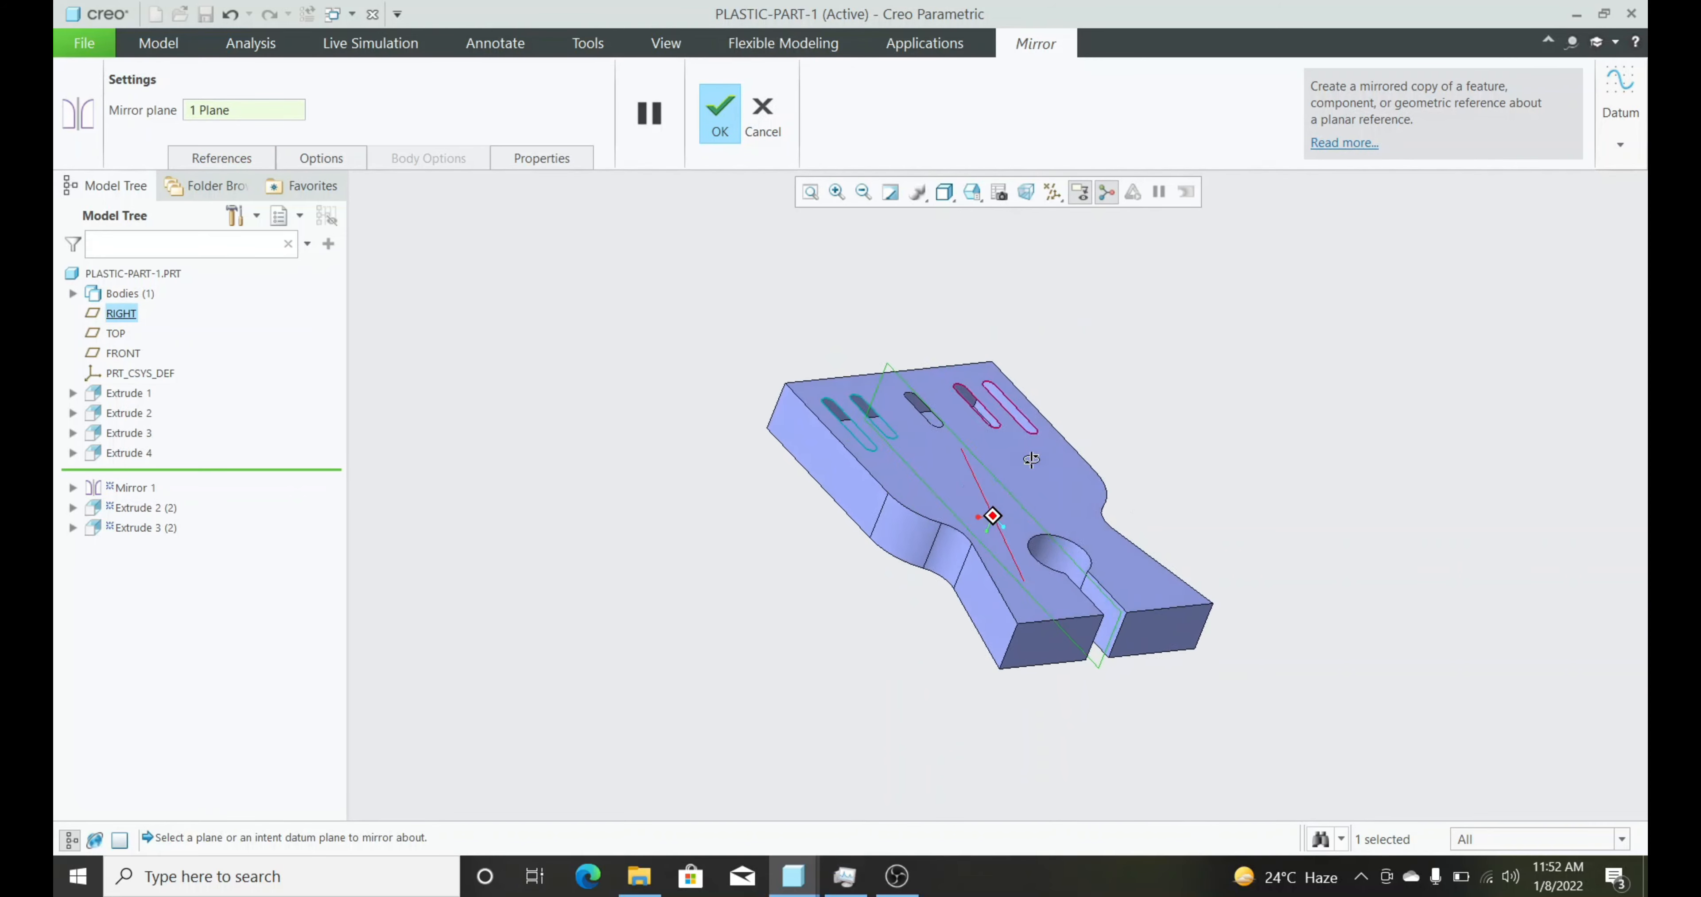
{"action": "left_click", "coordinate": [719, 121]}
{"action": "middle_click_drag", "start_coordinate": [837, 444], "coordinate": [892, 404]}
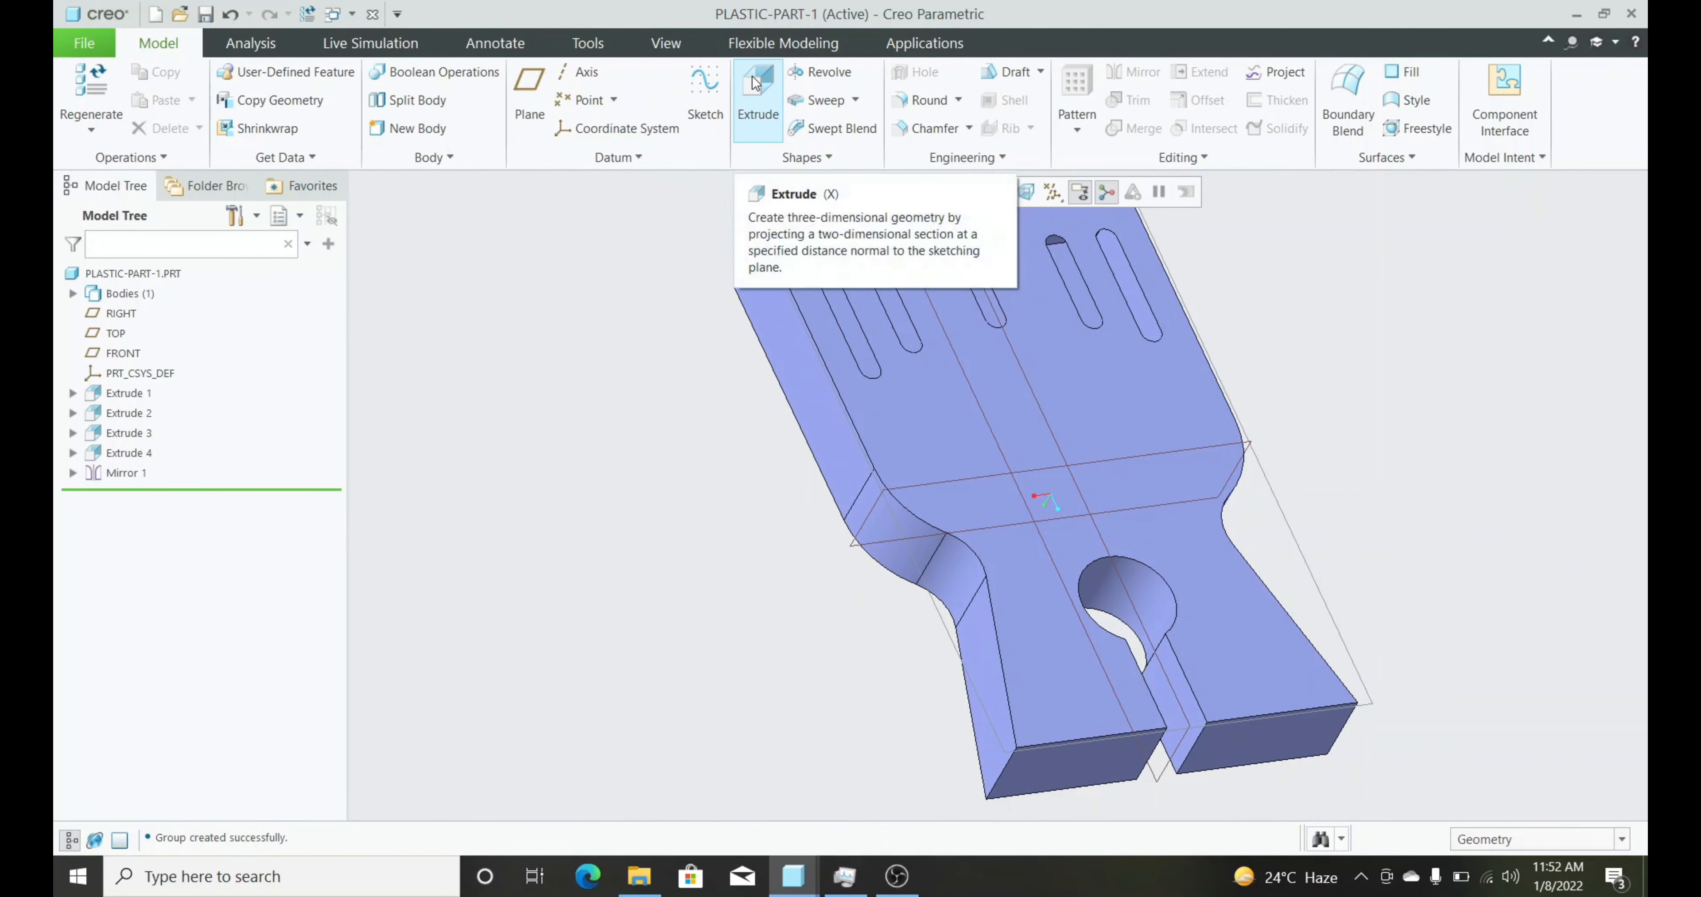
Start an extrude sketch on the plate's slotted face, hide the datum planes and orient the view to the sketch
{"action": "left_click", "coordinate": [756, 86]}
{"action": "left_click", "coordinate": [1014, 442]}
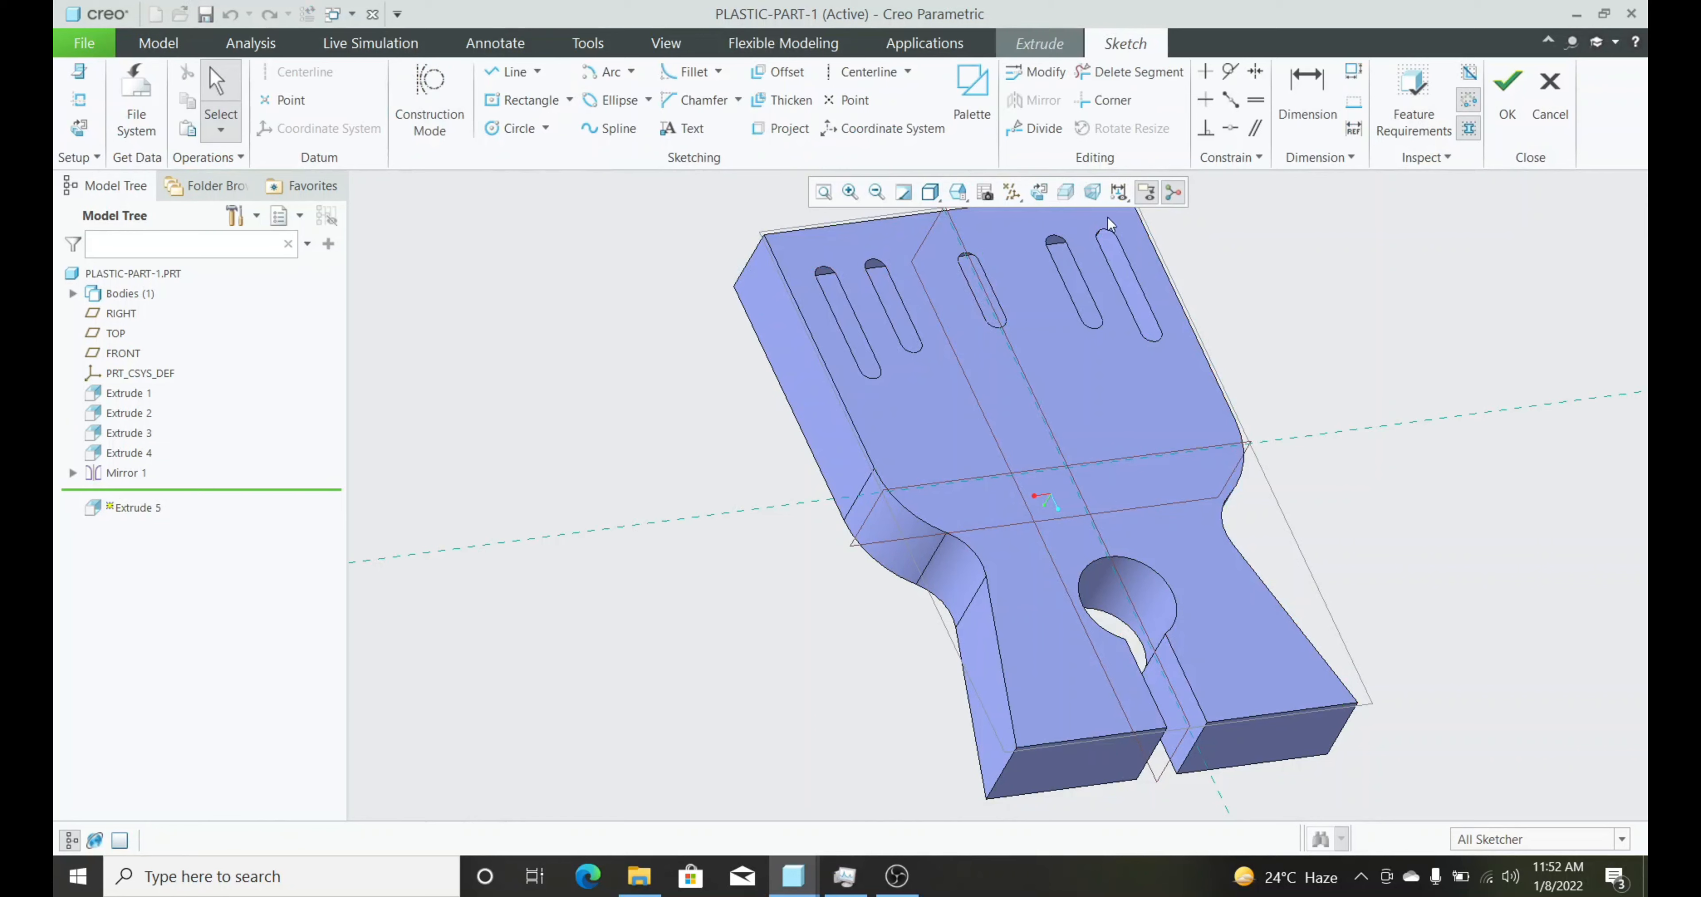
{"action": "left_click", "coordinate": [1012, 192]}
{"action": "left_click", "coordinate": [1055, 314]}
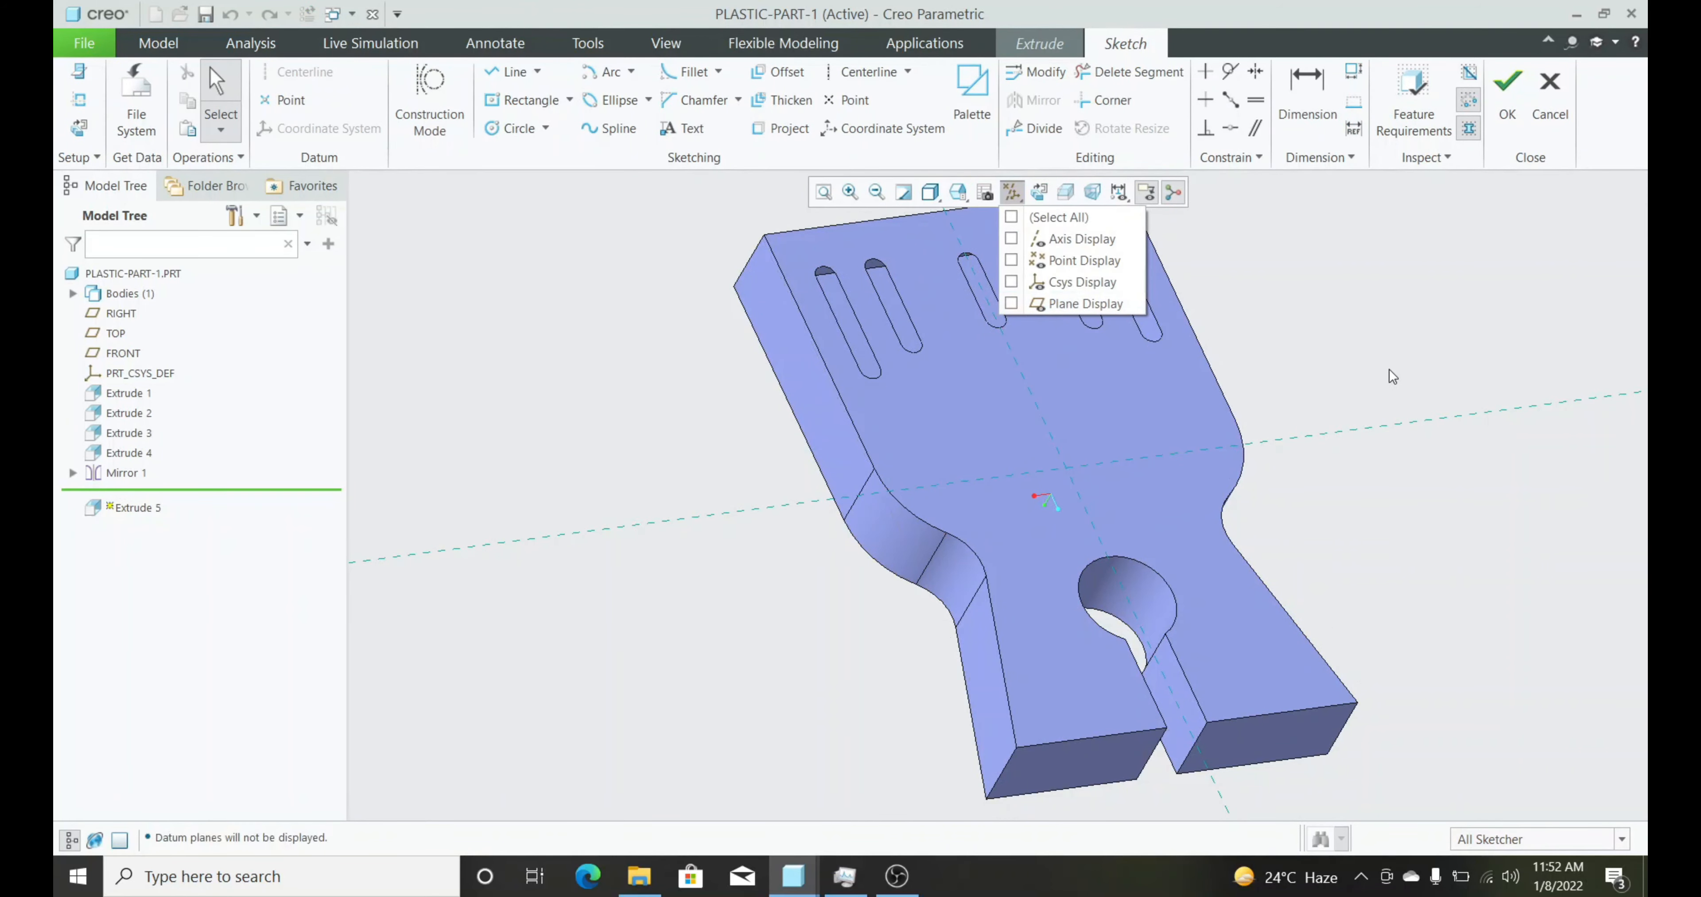
{"action": "left_click", "coordinate": [1146, 191]}
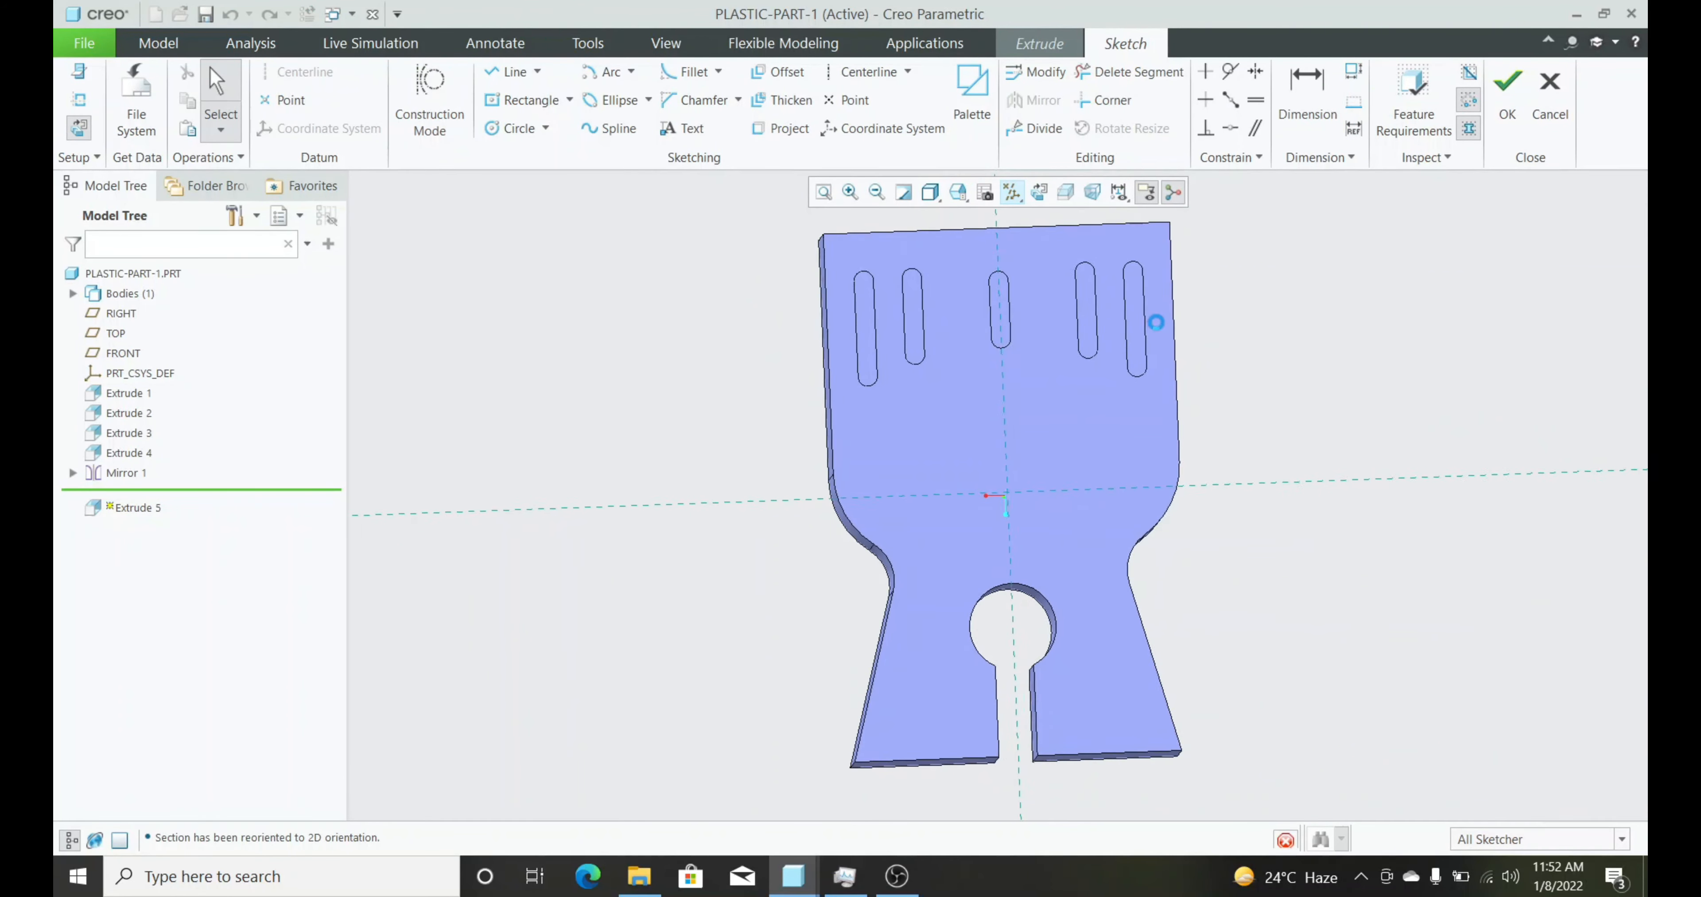
Sketch a circle on the vertical centreline between the slots and the round cutout, and set its diameter to 25
{"action": "left_click", "coordinate": [521, 128]}
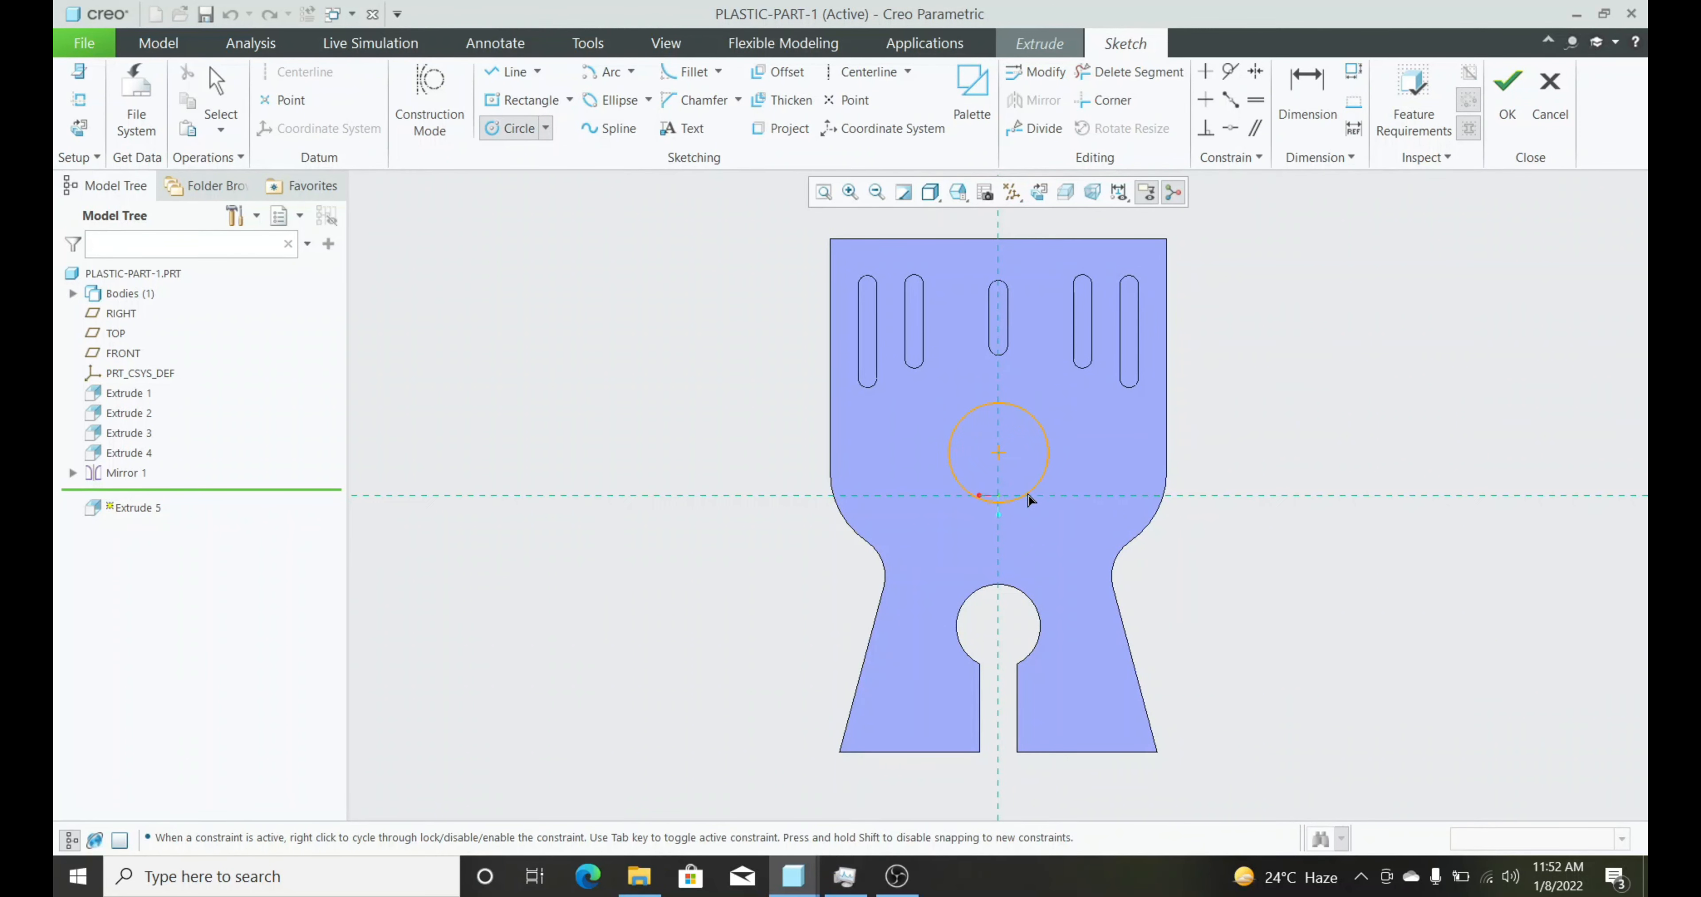
{"action": "left_click", "coordinate": [1028, 493]}
{"action": "middle_click", "coordinate": [1240, 577]}
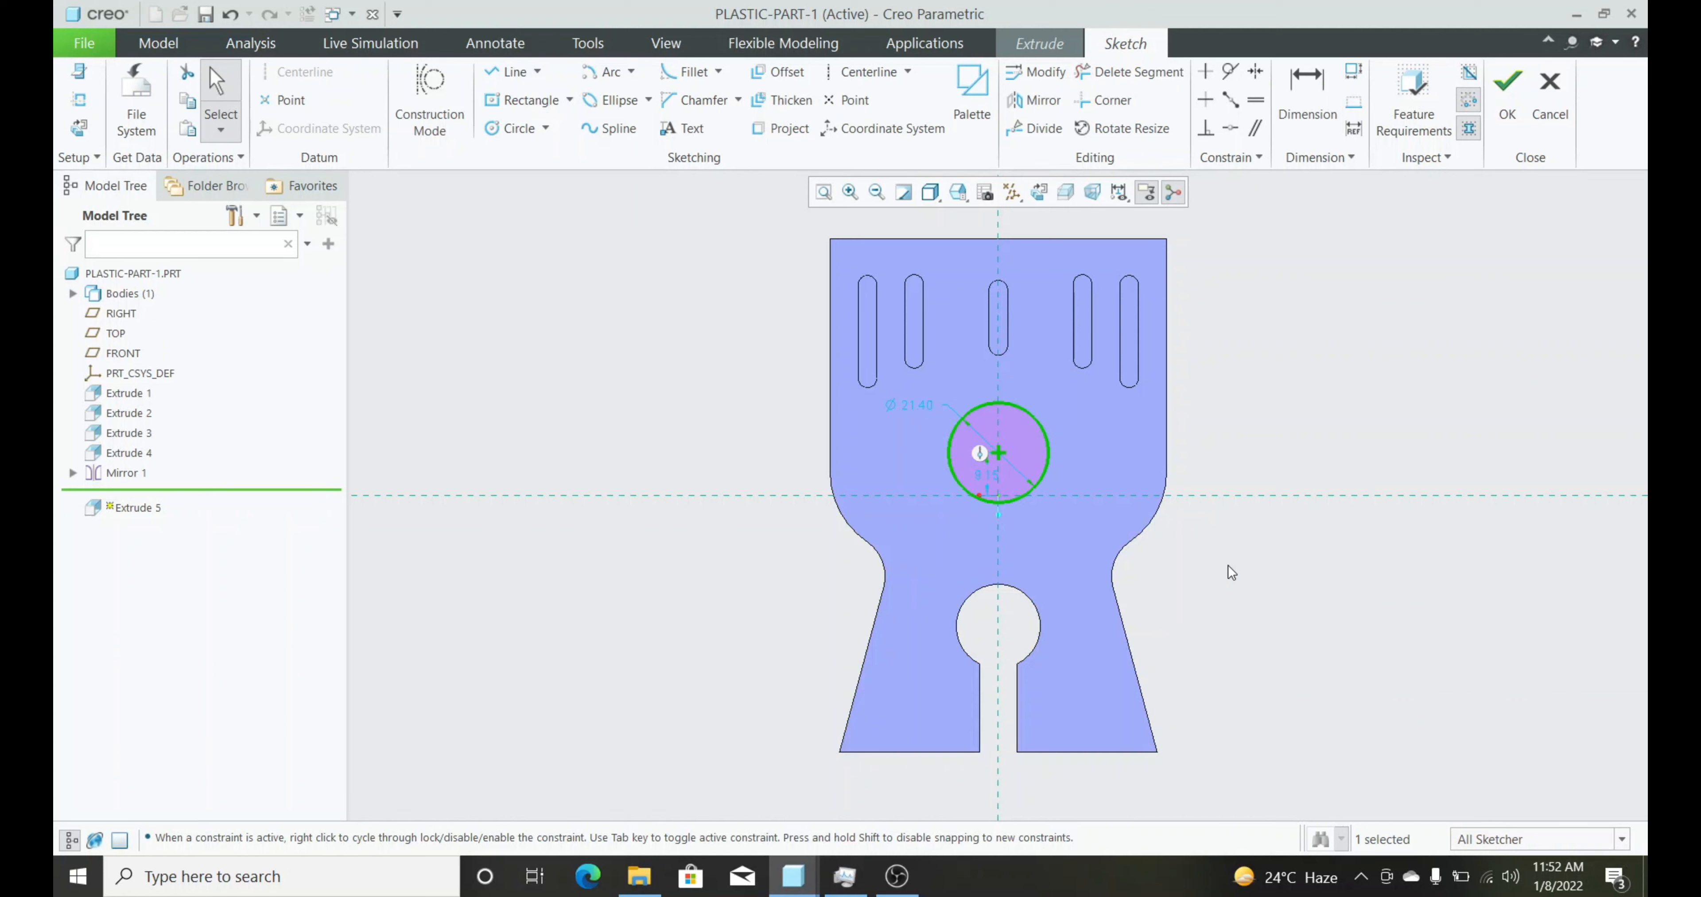
{"action": "double_click", "coordinate": [927, 406]}
{"action": "type", "text": "25"}
{"action": "key", "text": "Return"}
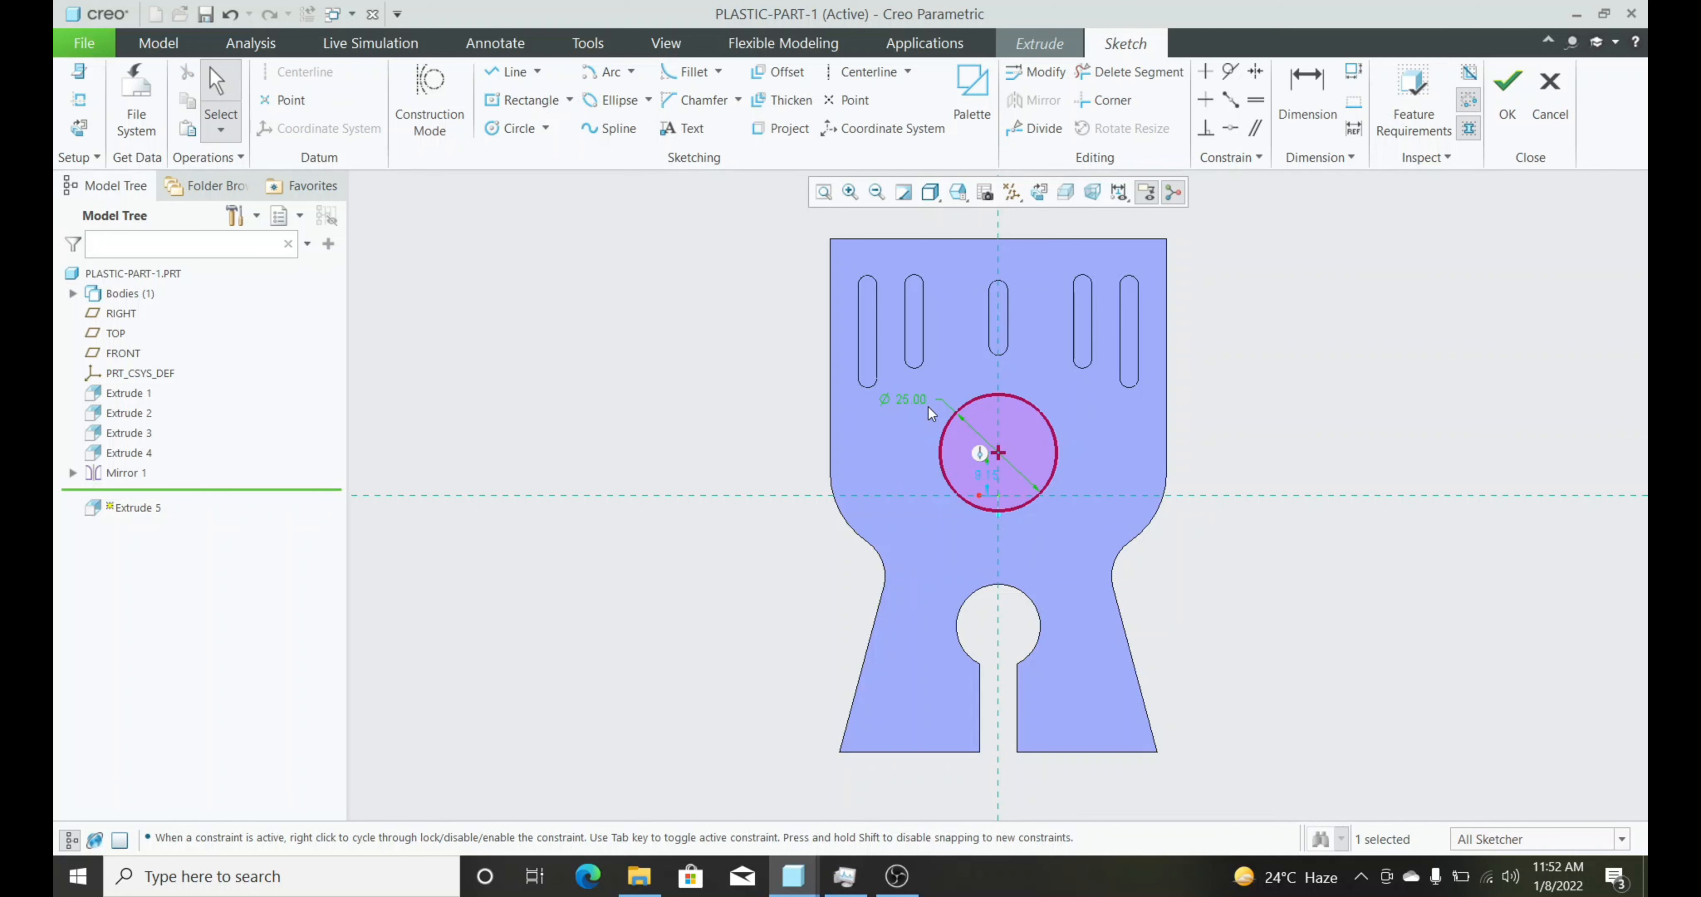
Dimension the circle's centre 32 from the centre of the round cutout
{"action": "left_click", "coordinate": [1310, 93]}
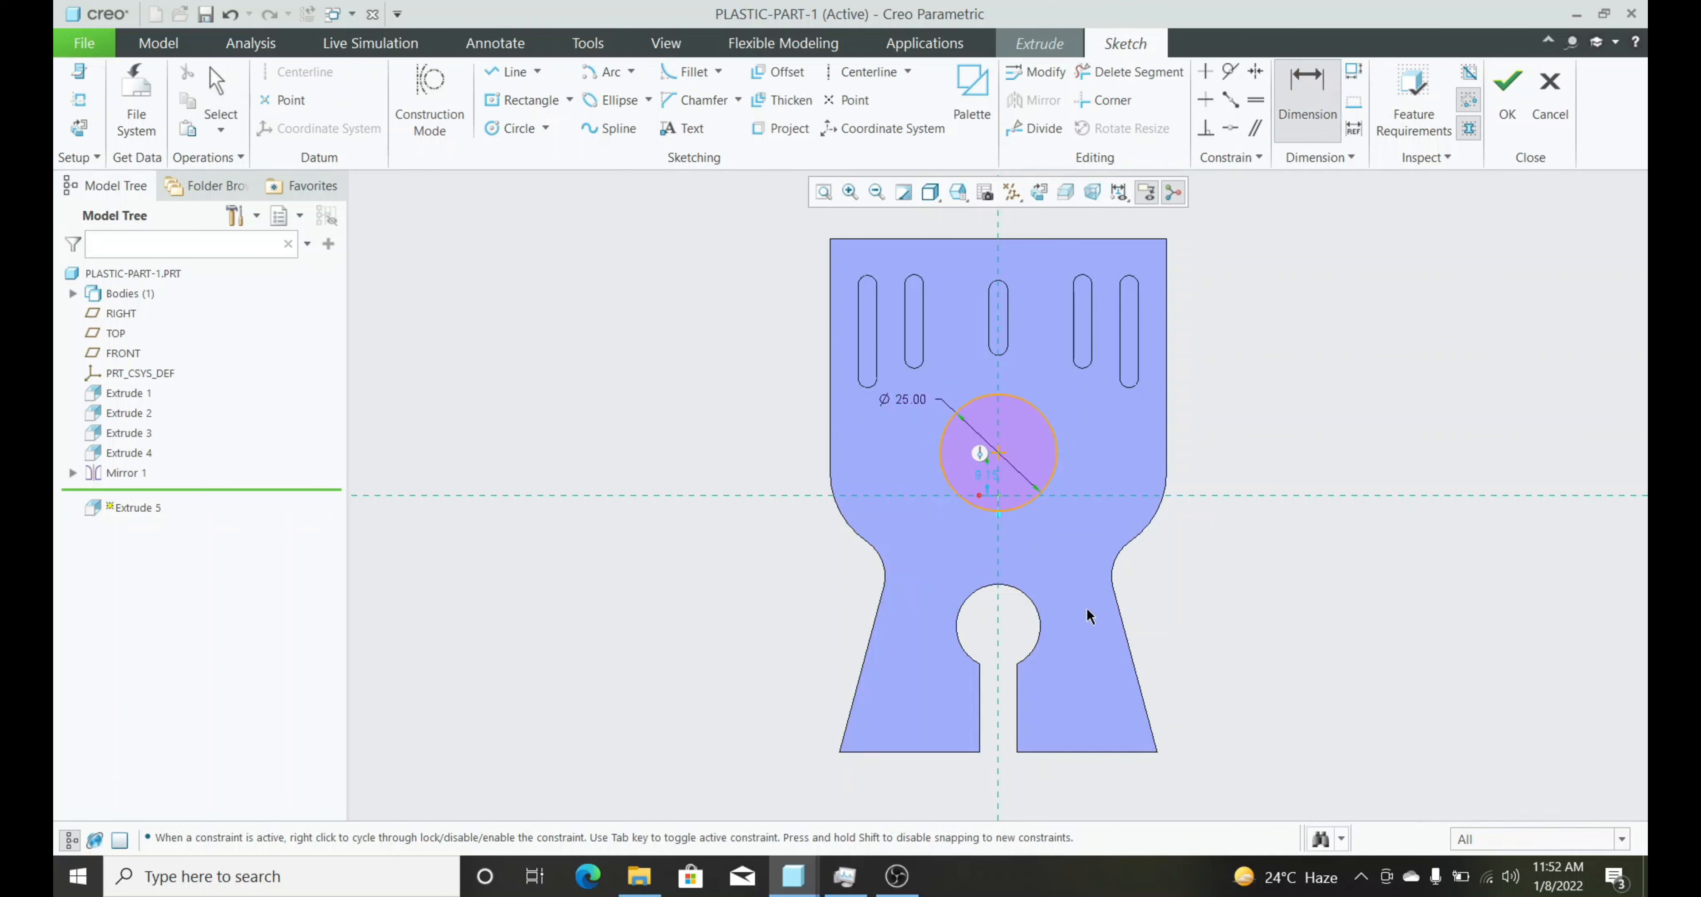
{"action": "left_click", "coordinate": [1042, 614]}
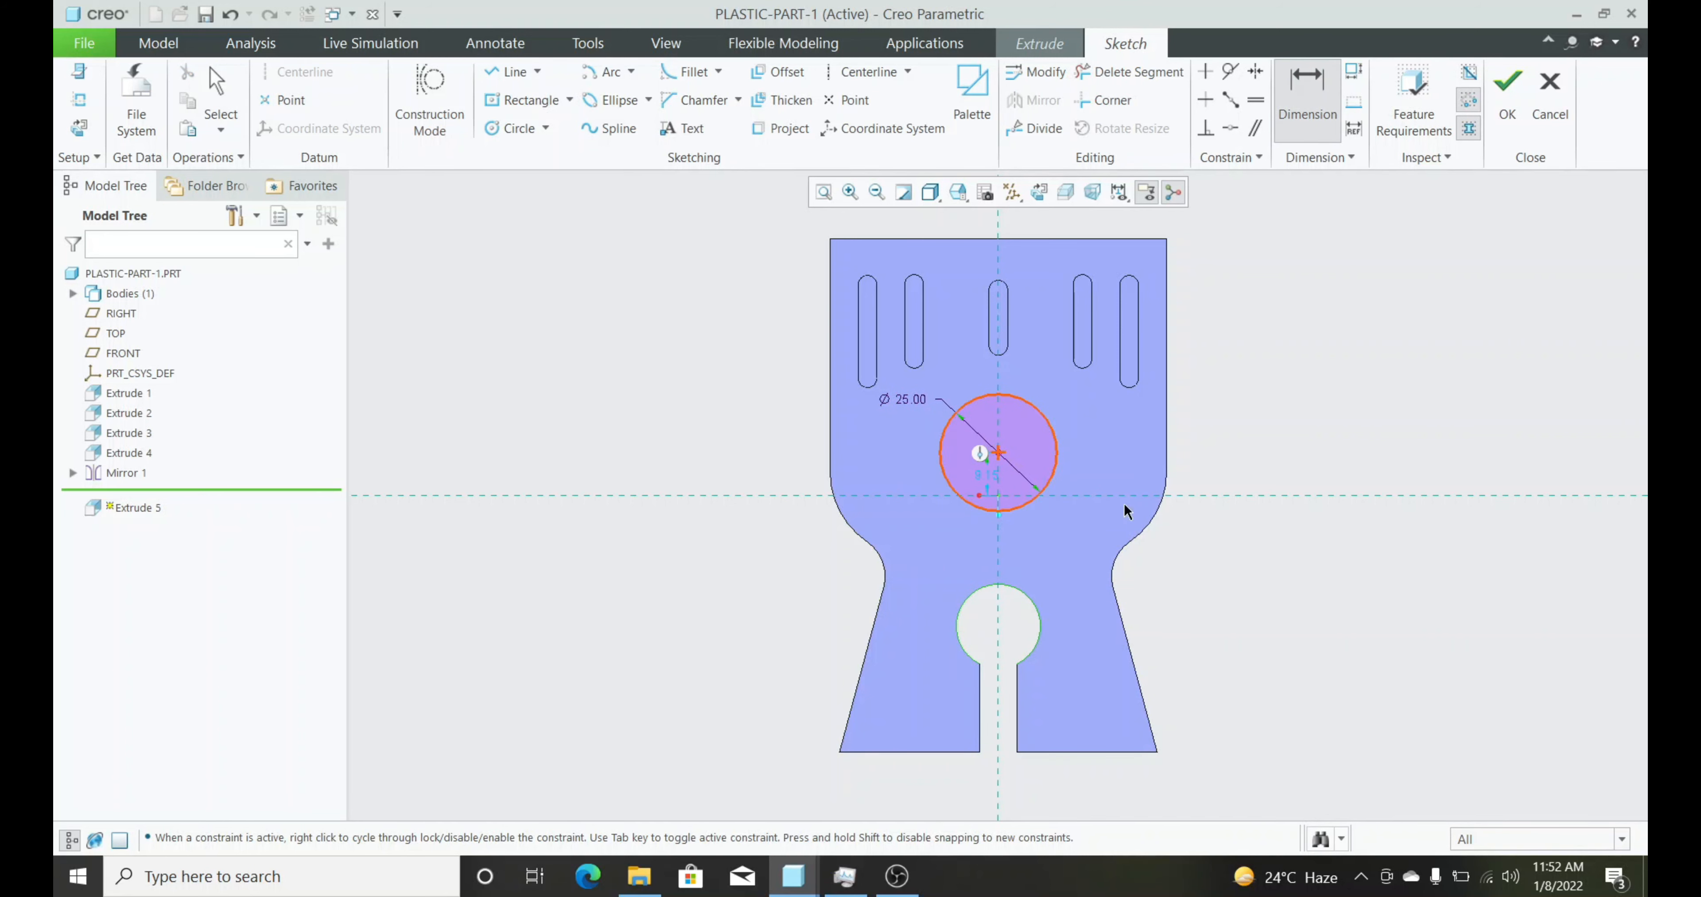
{"action": "middle_click", "coordinate": [1258, 575]}
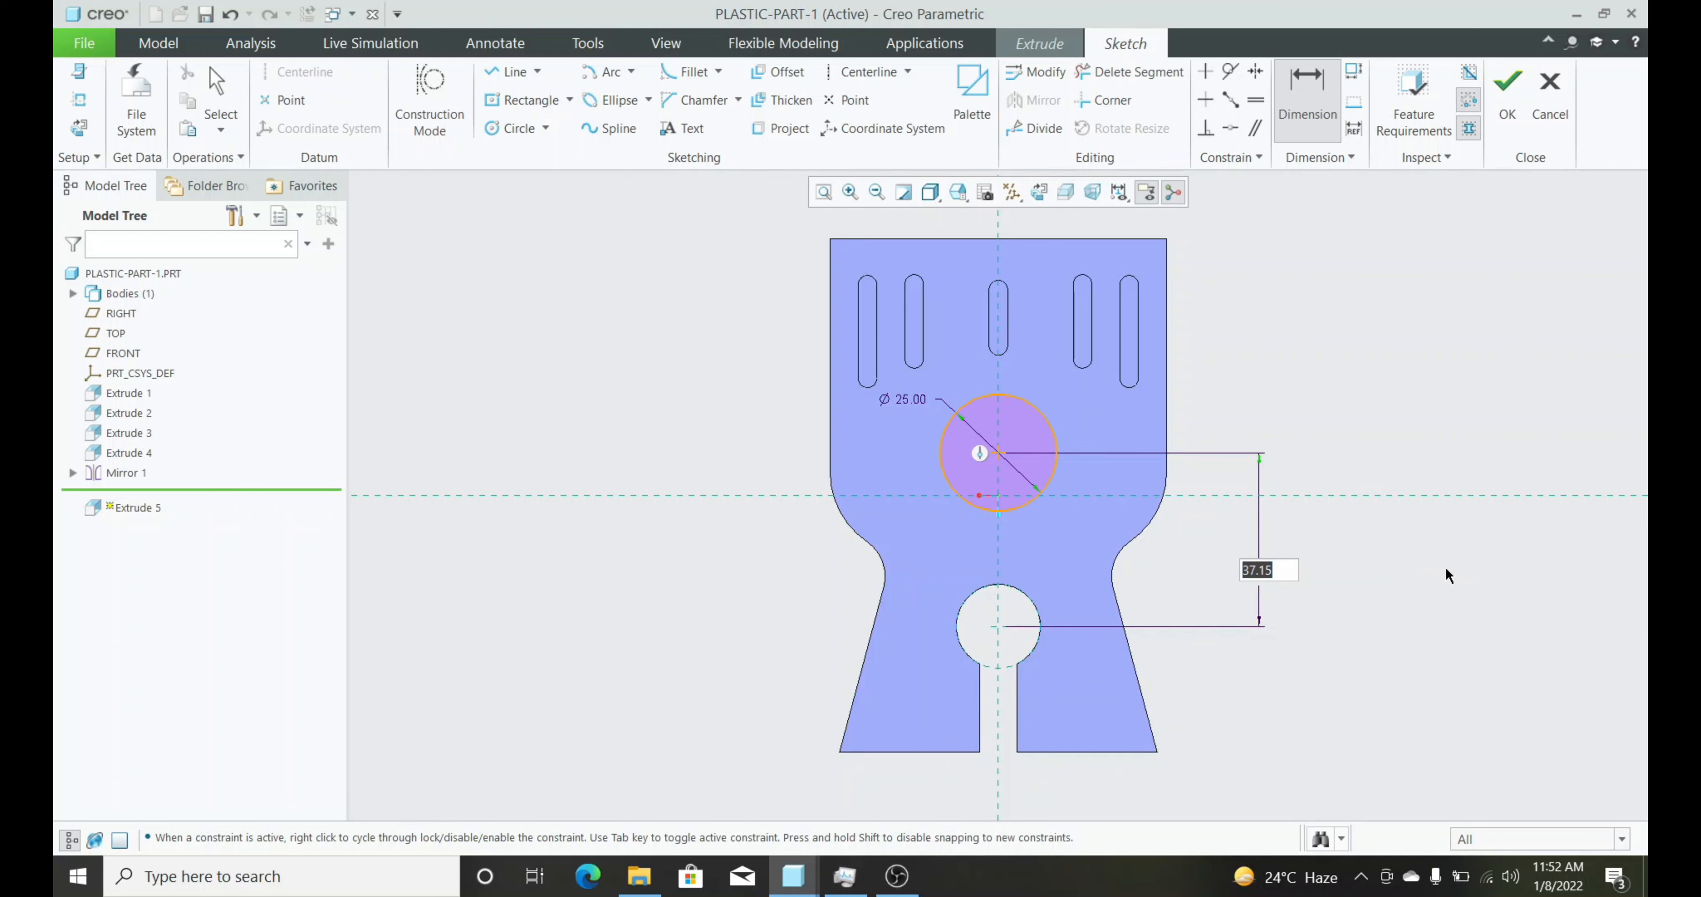
{"action": "type", "text": "32"}
{"action": "key", "text": "Return"}
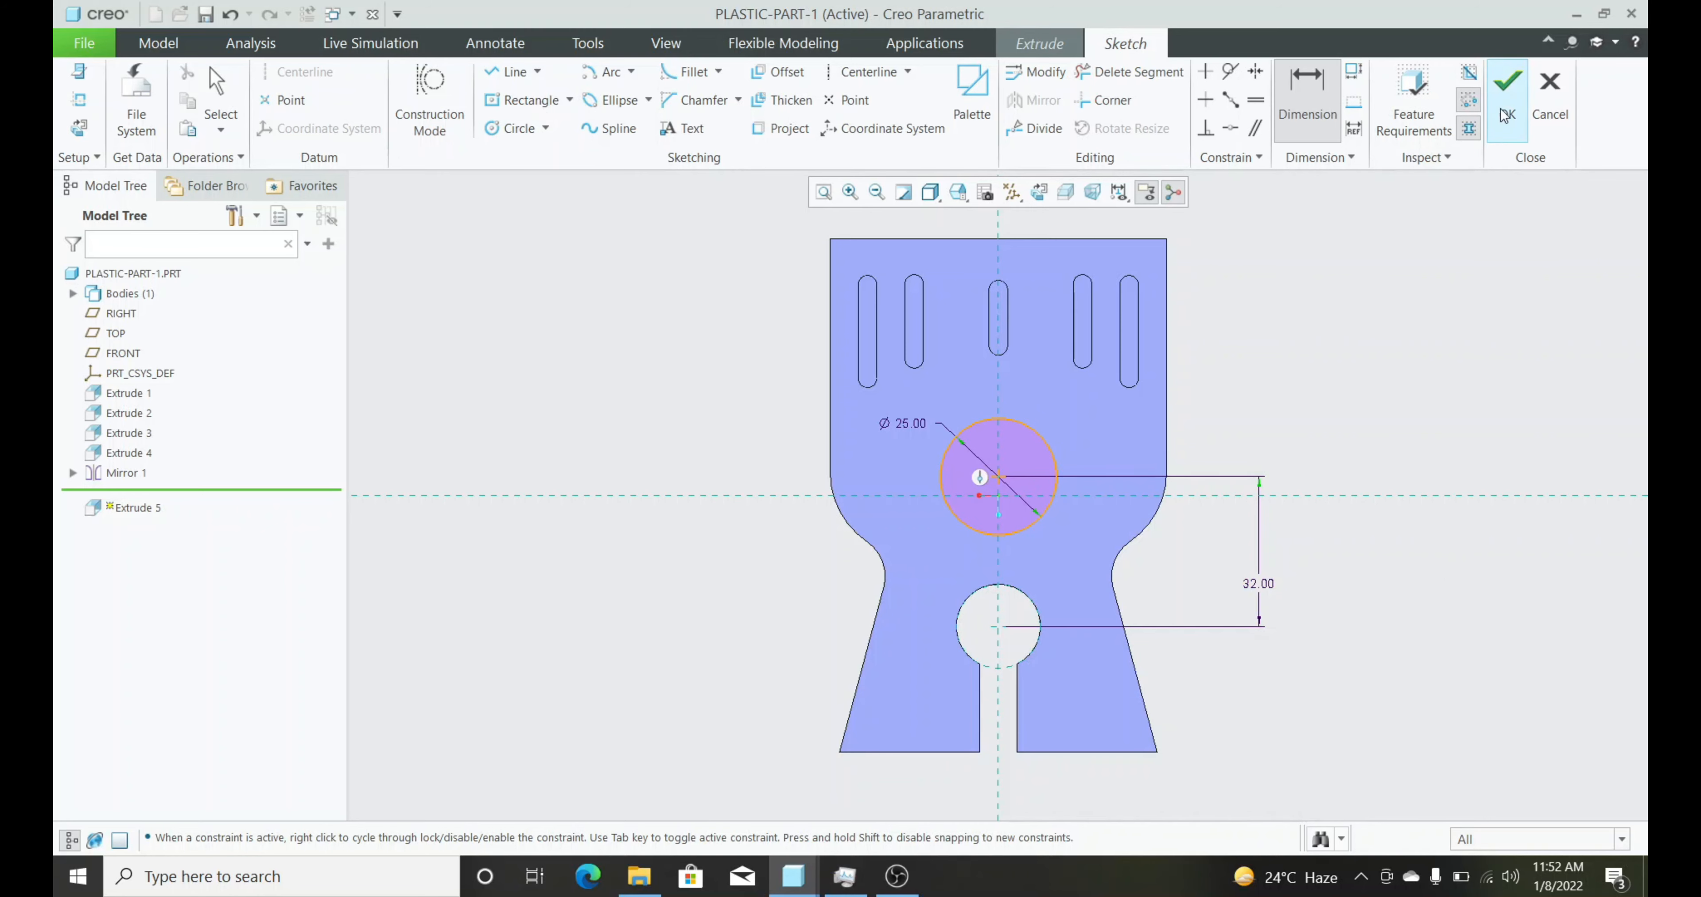
Finish the sketch and extrude the circle 8 into the plate as a surface with capped ends
{"action": "left_click", "coordinate": [1507, 93]}
{"action": "double_click", "coordinate": [316, 97]}
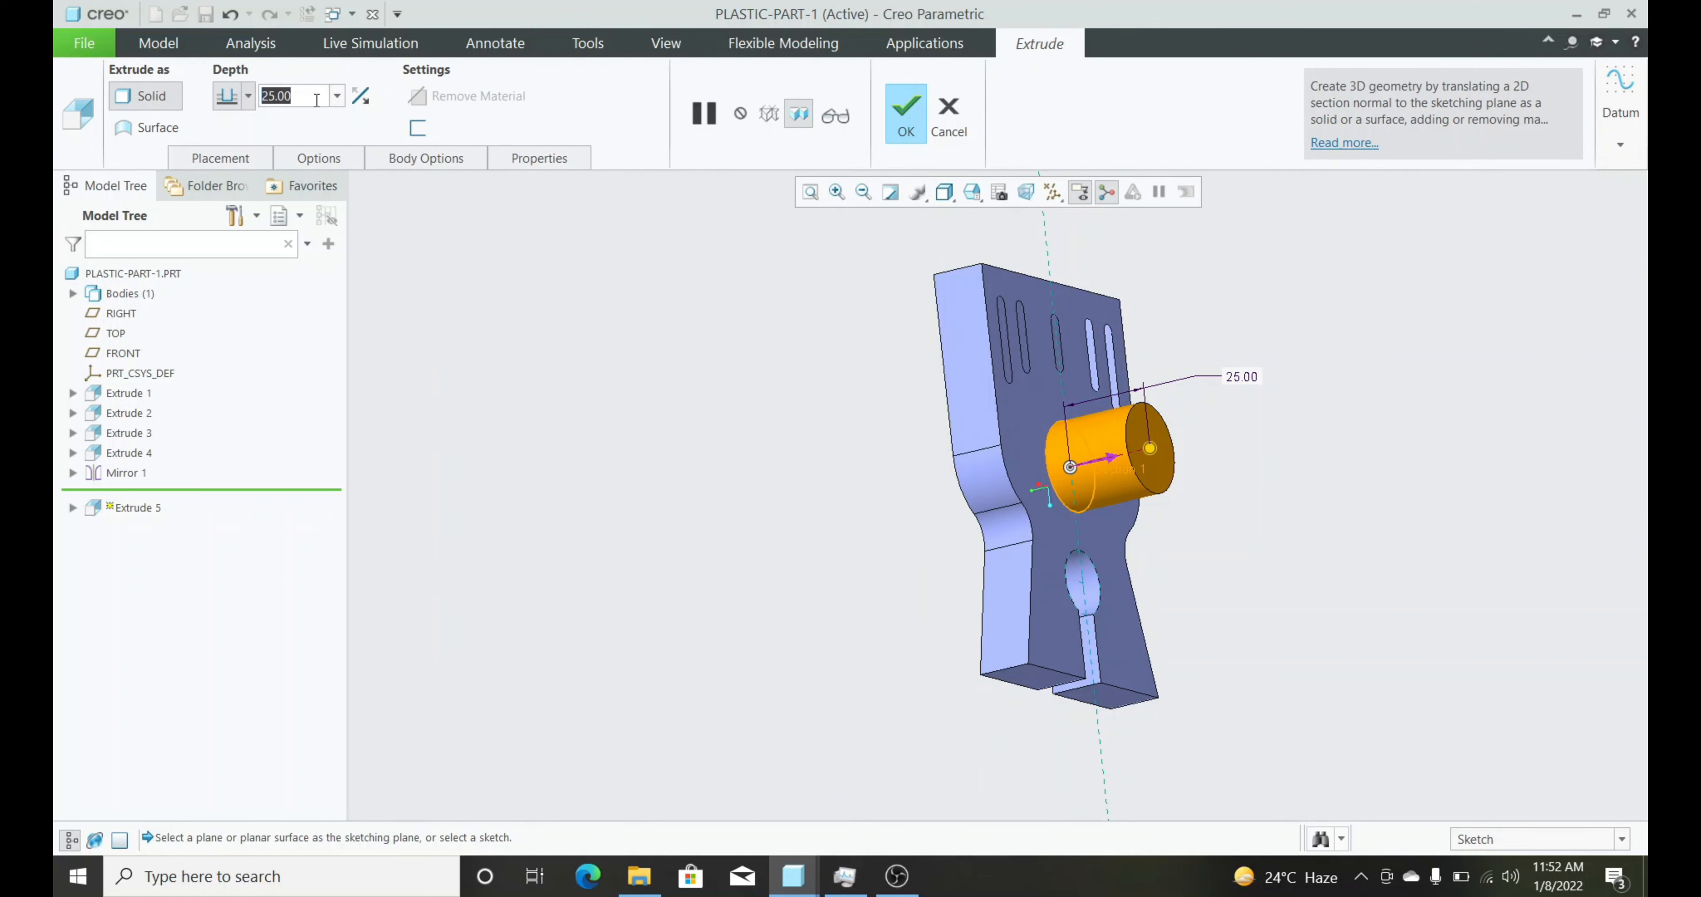
{"action": "type", "text": "8"}
{"action": "key", "text": "Return"}
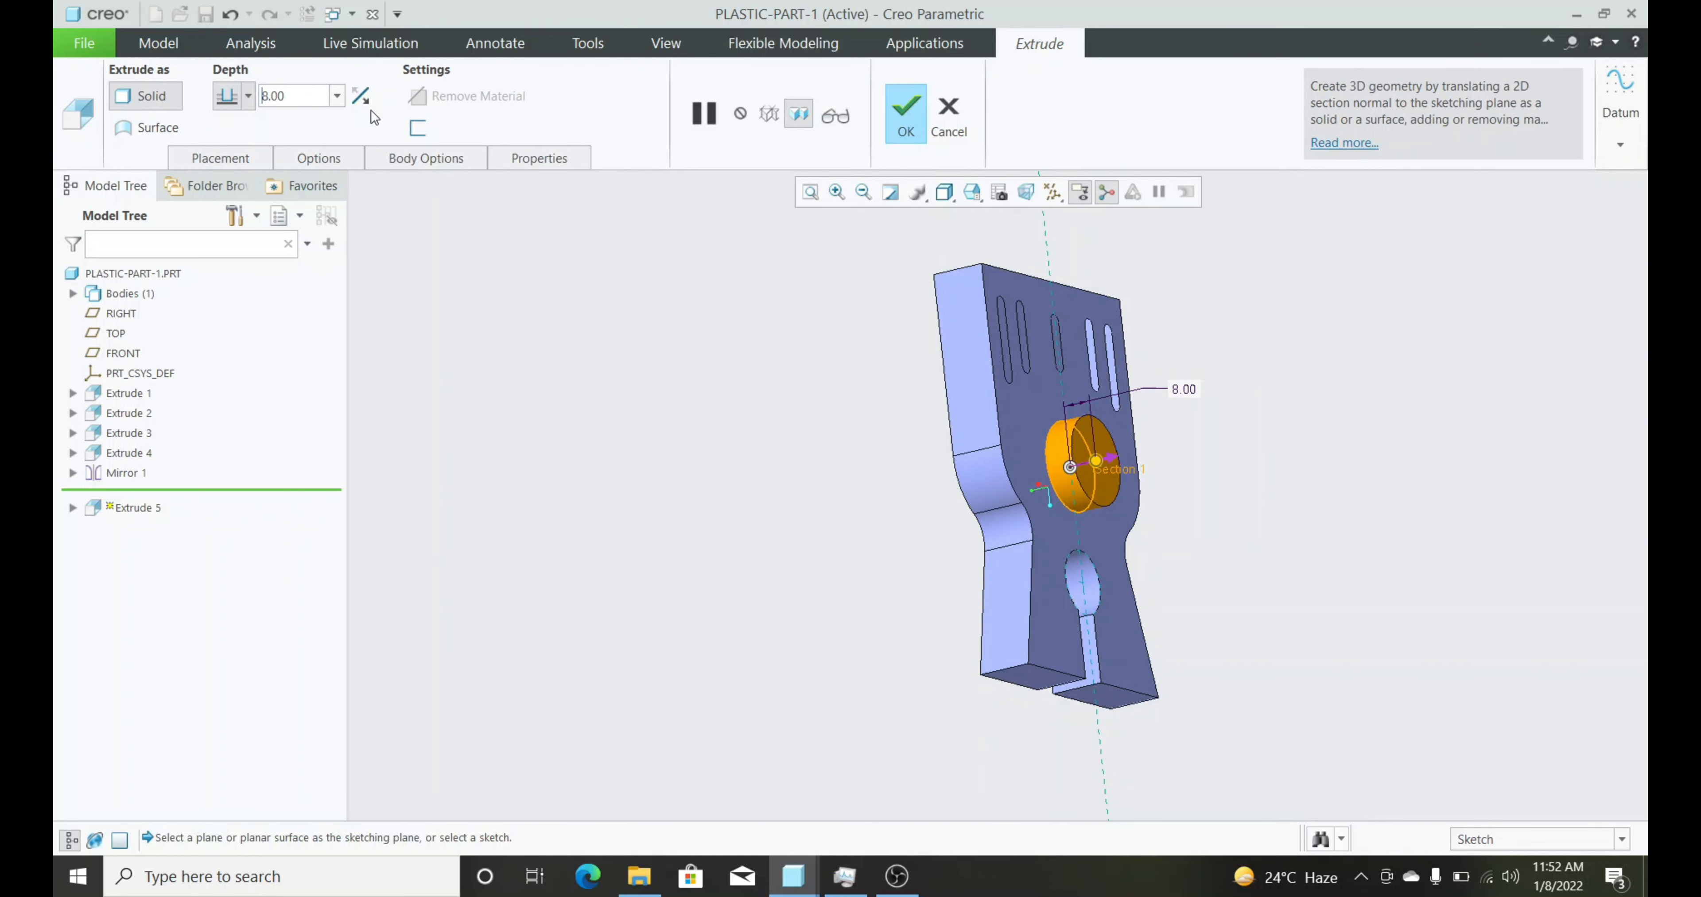
{"action": "middle_click_drag", "start_coordinate": [942, 472], "coordinate": [1006, 443]}
{"action": "left_click", "coordinate": [291, 158]}
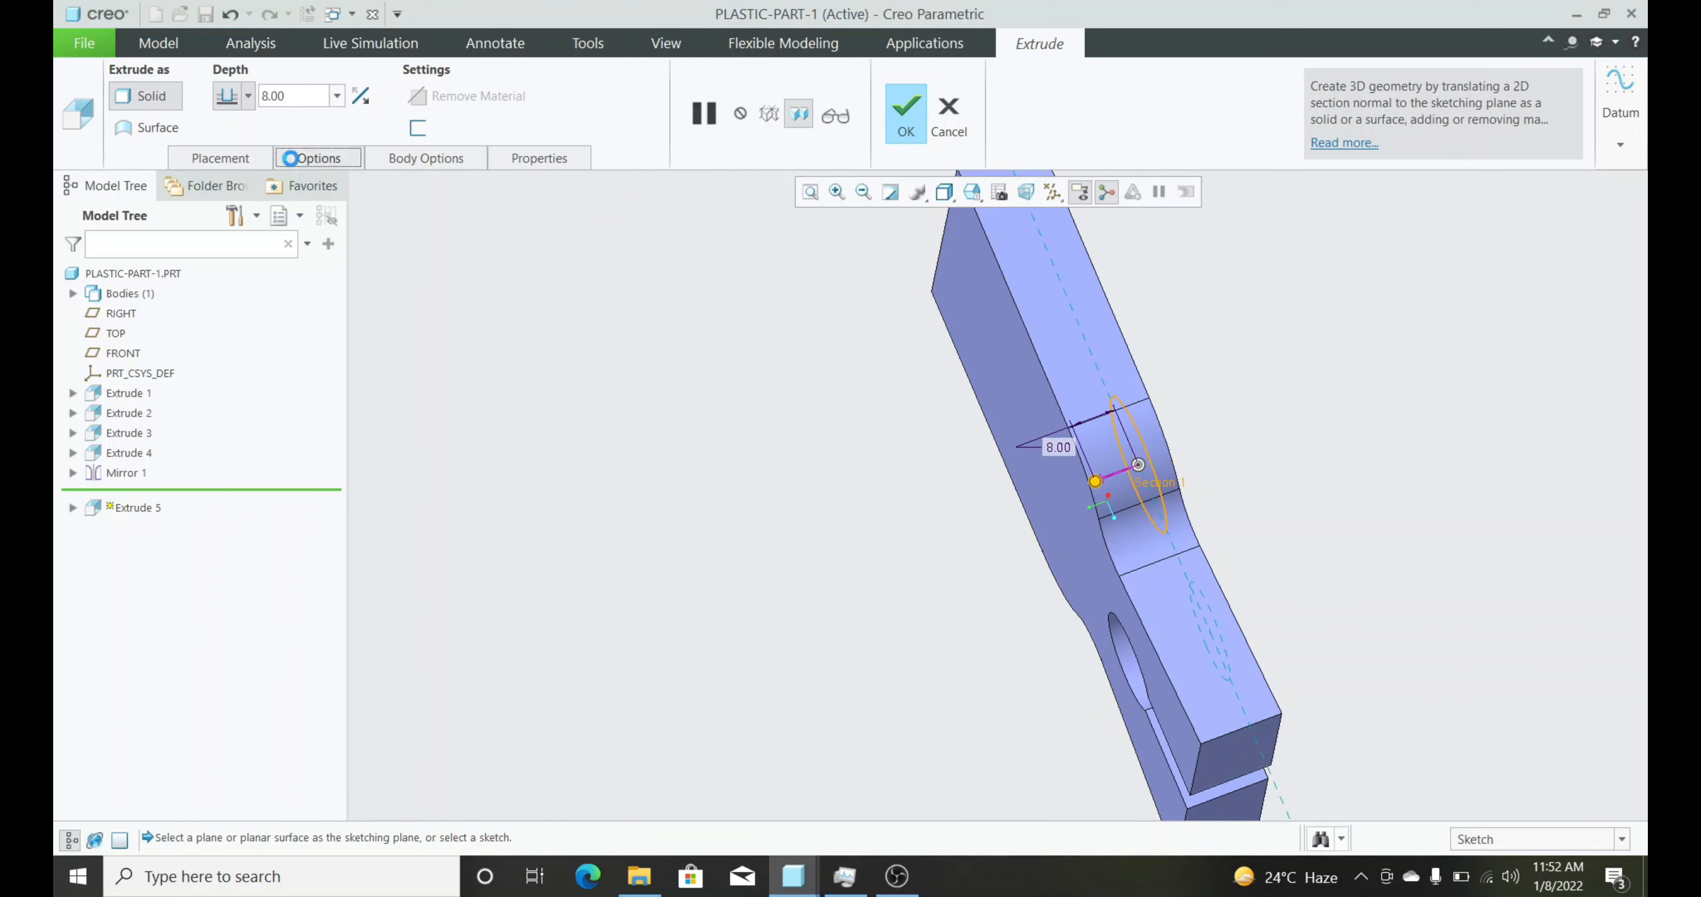
{"action": "left_click", "coordinate": [145, 127]}
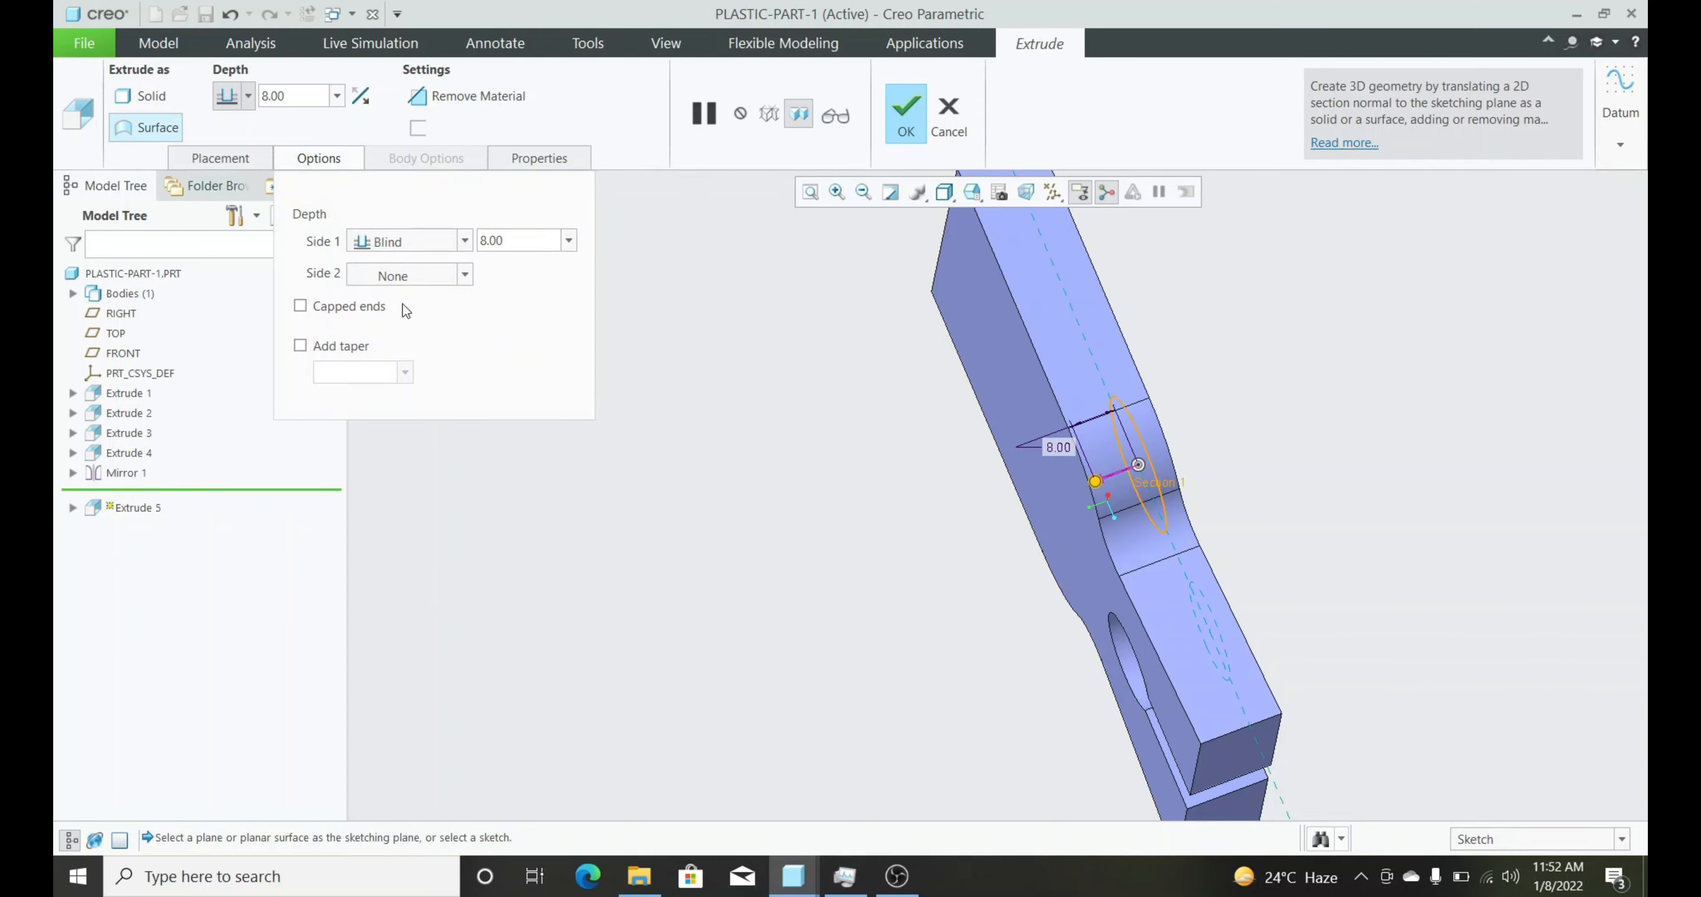
{"action": "left_click", "coordinate": [329, 310]}
{"action": "mouse_move", "coordinate": [622, 403]}
{"action": "middle_mouse_down"}
{"action": "mouse_move", "coordinate": [562, 424]}
{"action": "mouse_move", "coordinate": [554, 399]}
{"action": "mouse_move", "coordinate": [655, 336]}
{"action": "mouse_move", "coordinate": [586, 430]}
{"action": "mouse_move", "coordinate": [594, 317]}
{"action": "middle_mouse_up"}
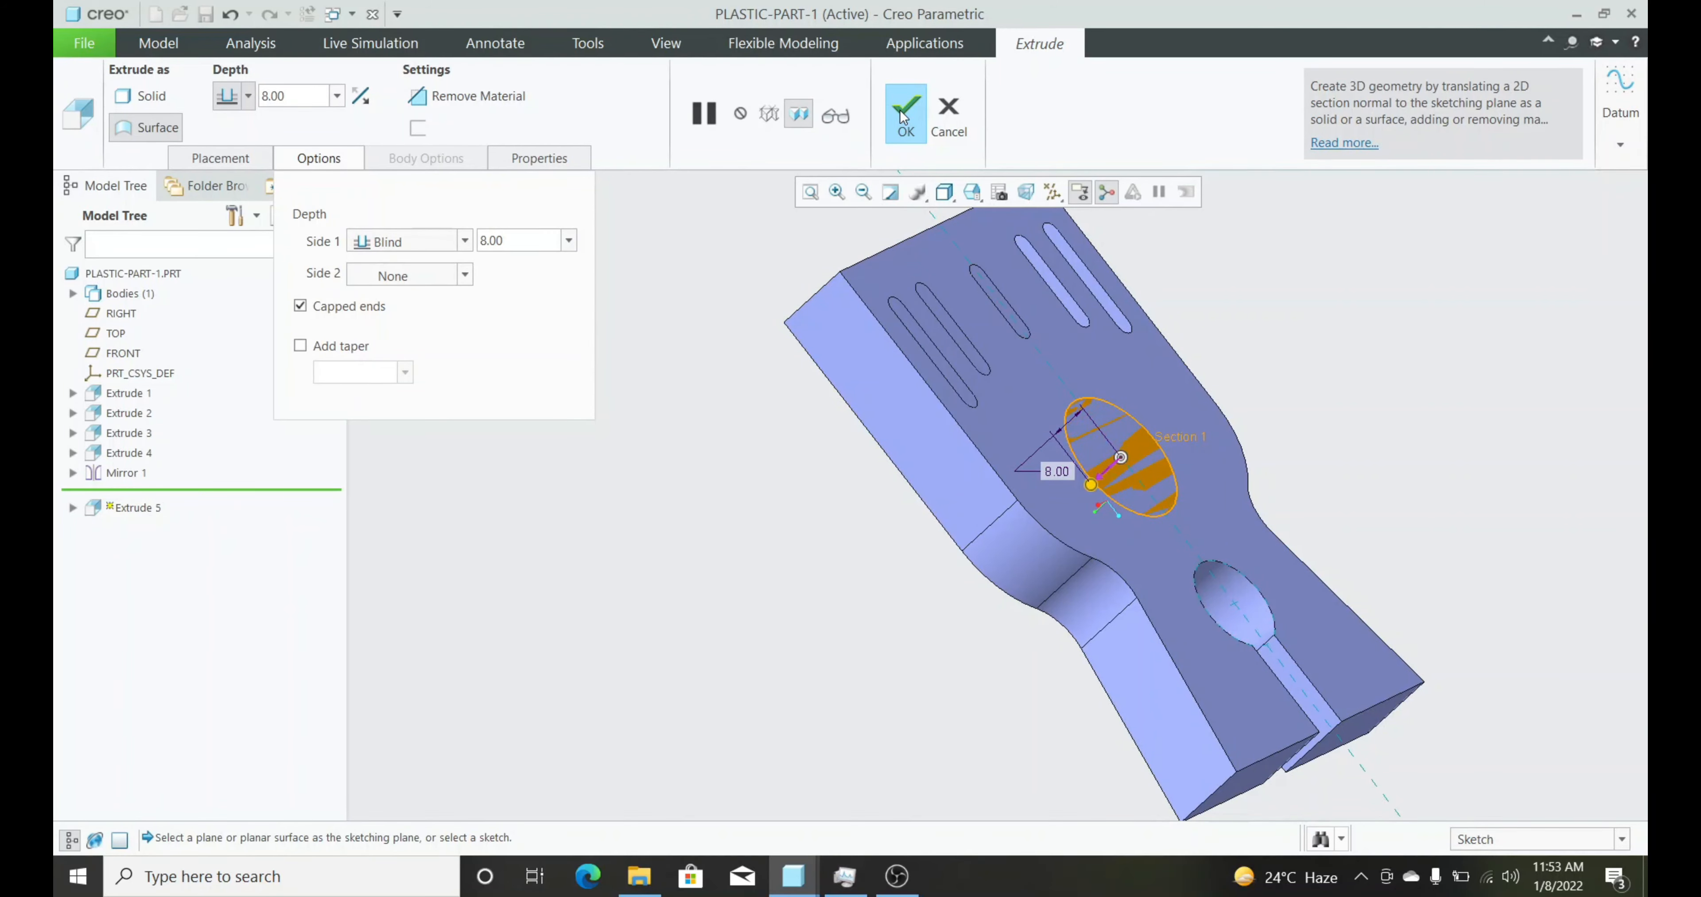
{"action": "left_click", "coordinate": [899, 110]}
{"action": "middle_click_drag", "start_coordinate": [941, 474], "coordinate": [892, 458]}
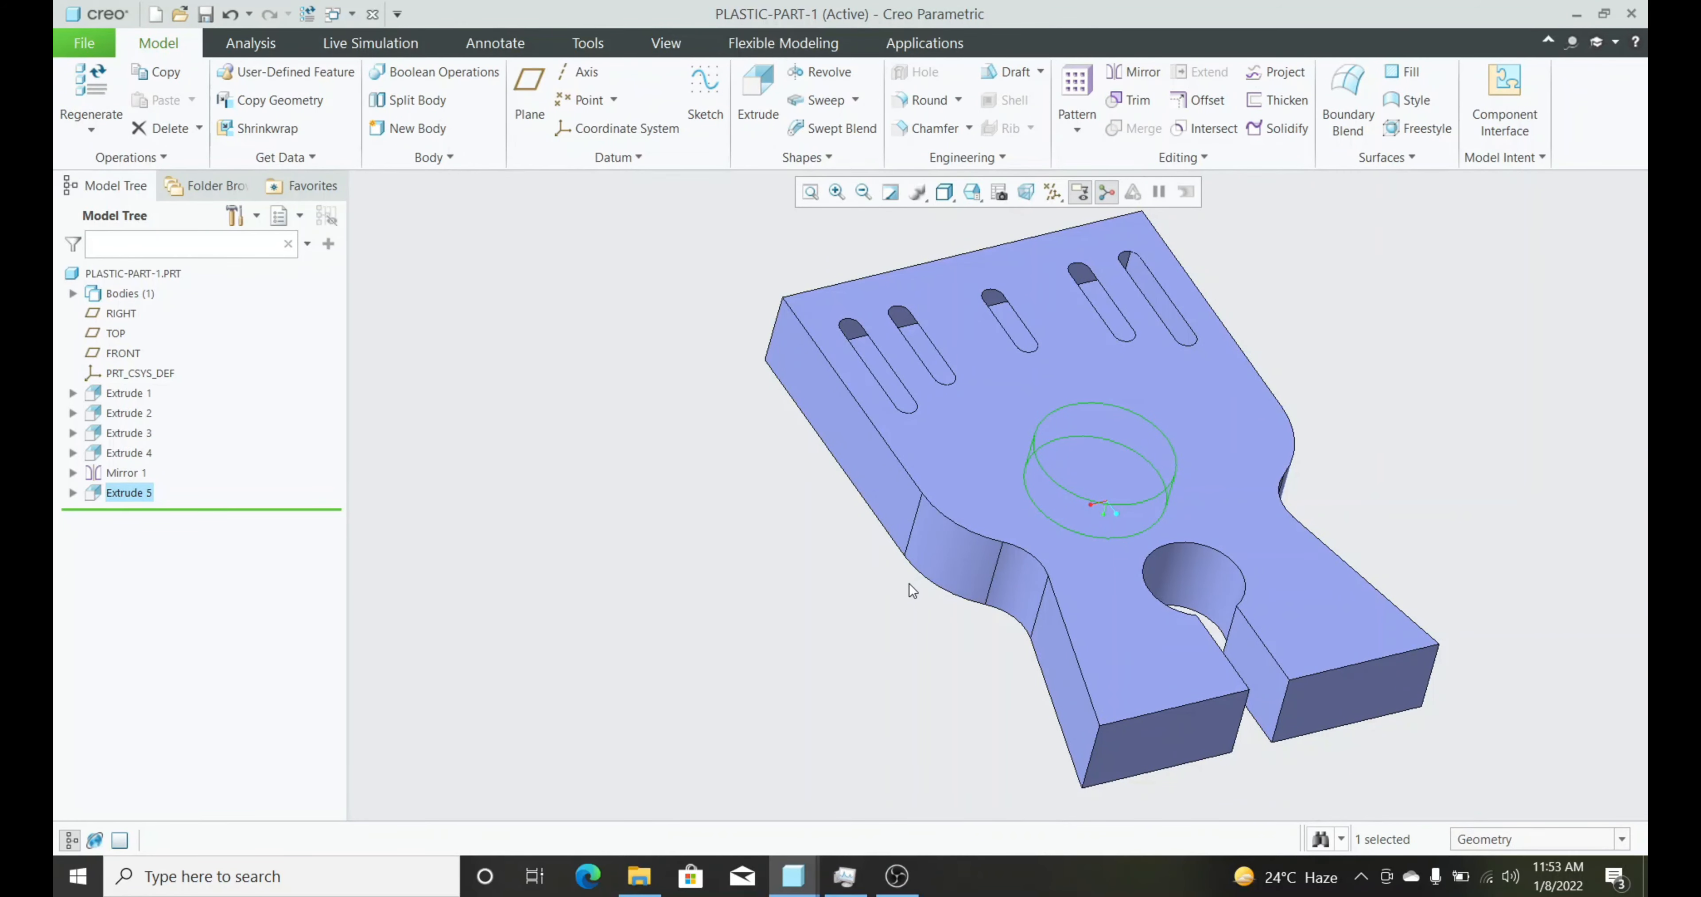
Merge the extruded circular recess surface with the plate quilt
{"action": "scroll", "coordinate": [1045, 641], "scroll_direction": "down", "scroll_amount": 3}
{"action": "middle_click_drag", "start_coordinate": [1063, 552], "coordinate": [1053, 595]}
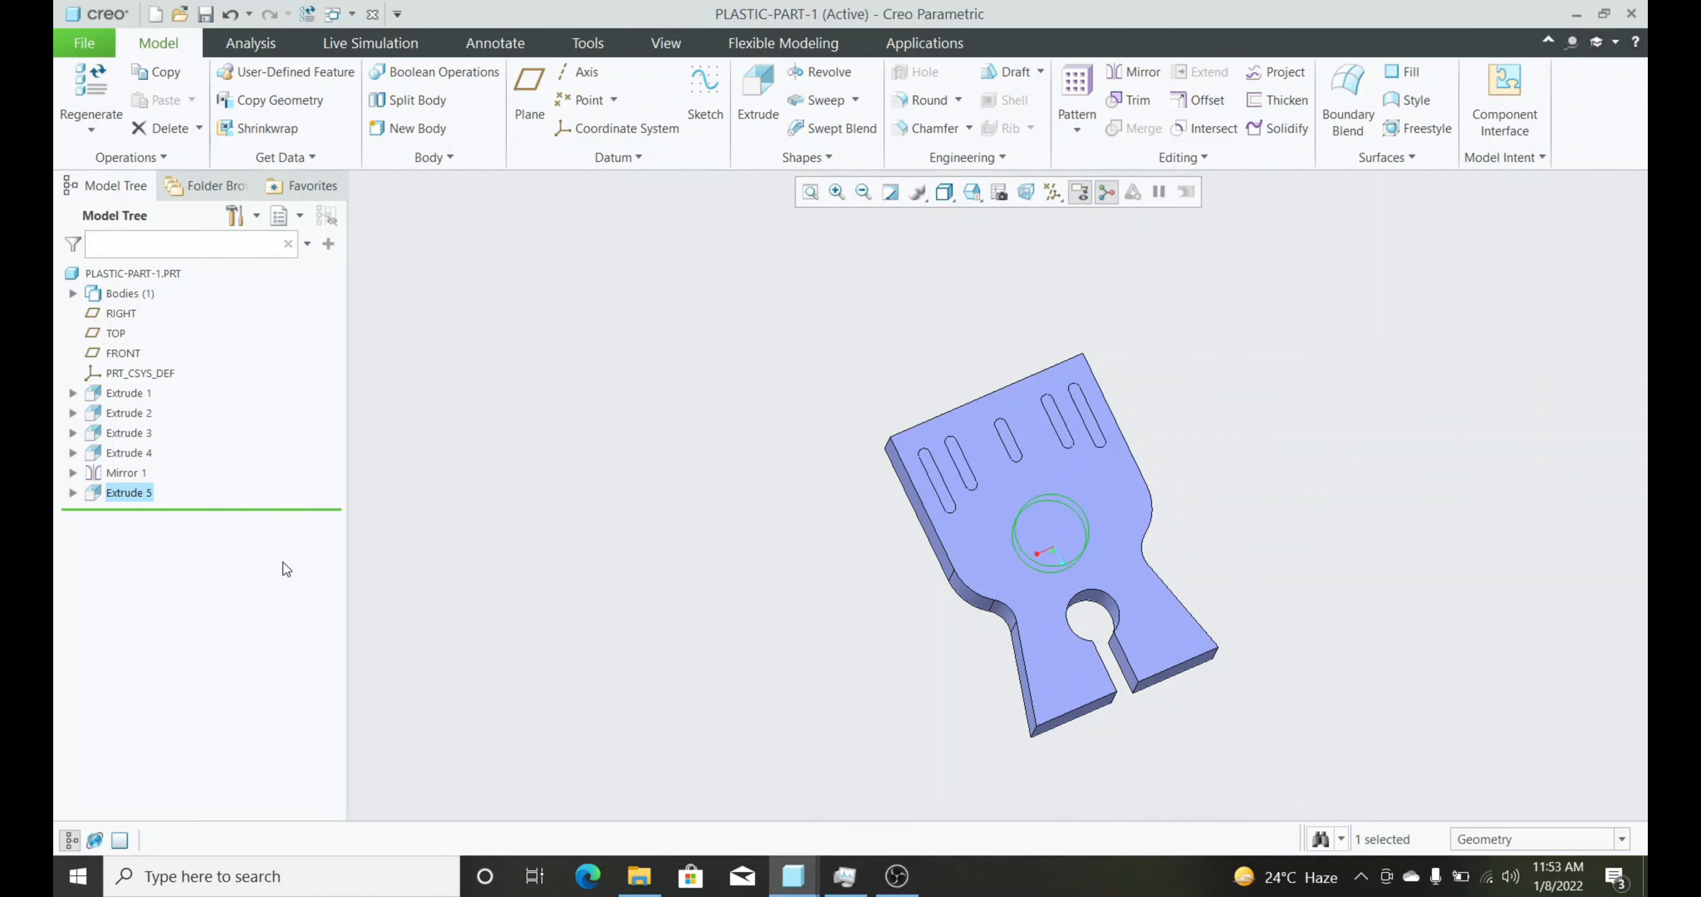
{"action": "left_click", "coordinate": [129, 395], "text": "ctrl"}
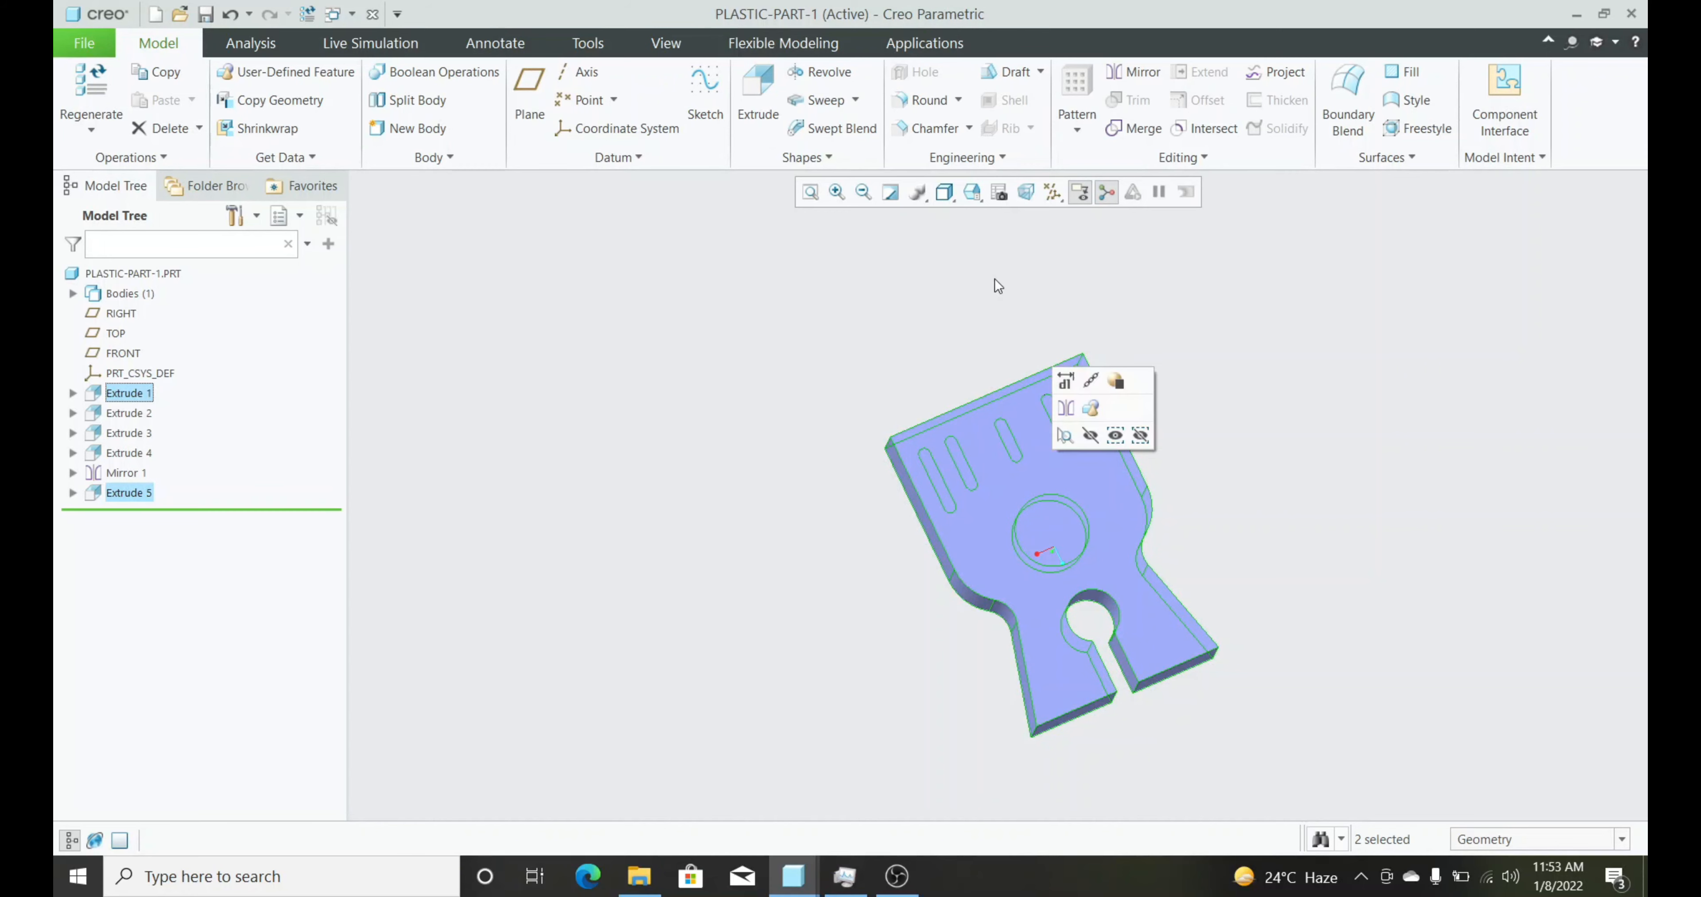
{"action": "left_click", "coordinate": [1133, 128]}
{"action": "scroll", "coordinate": [1123, 567], "scroll_direction": "up", "scroll_amount": 4}
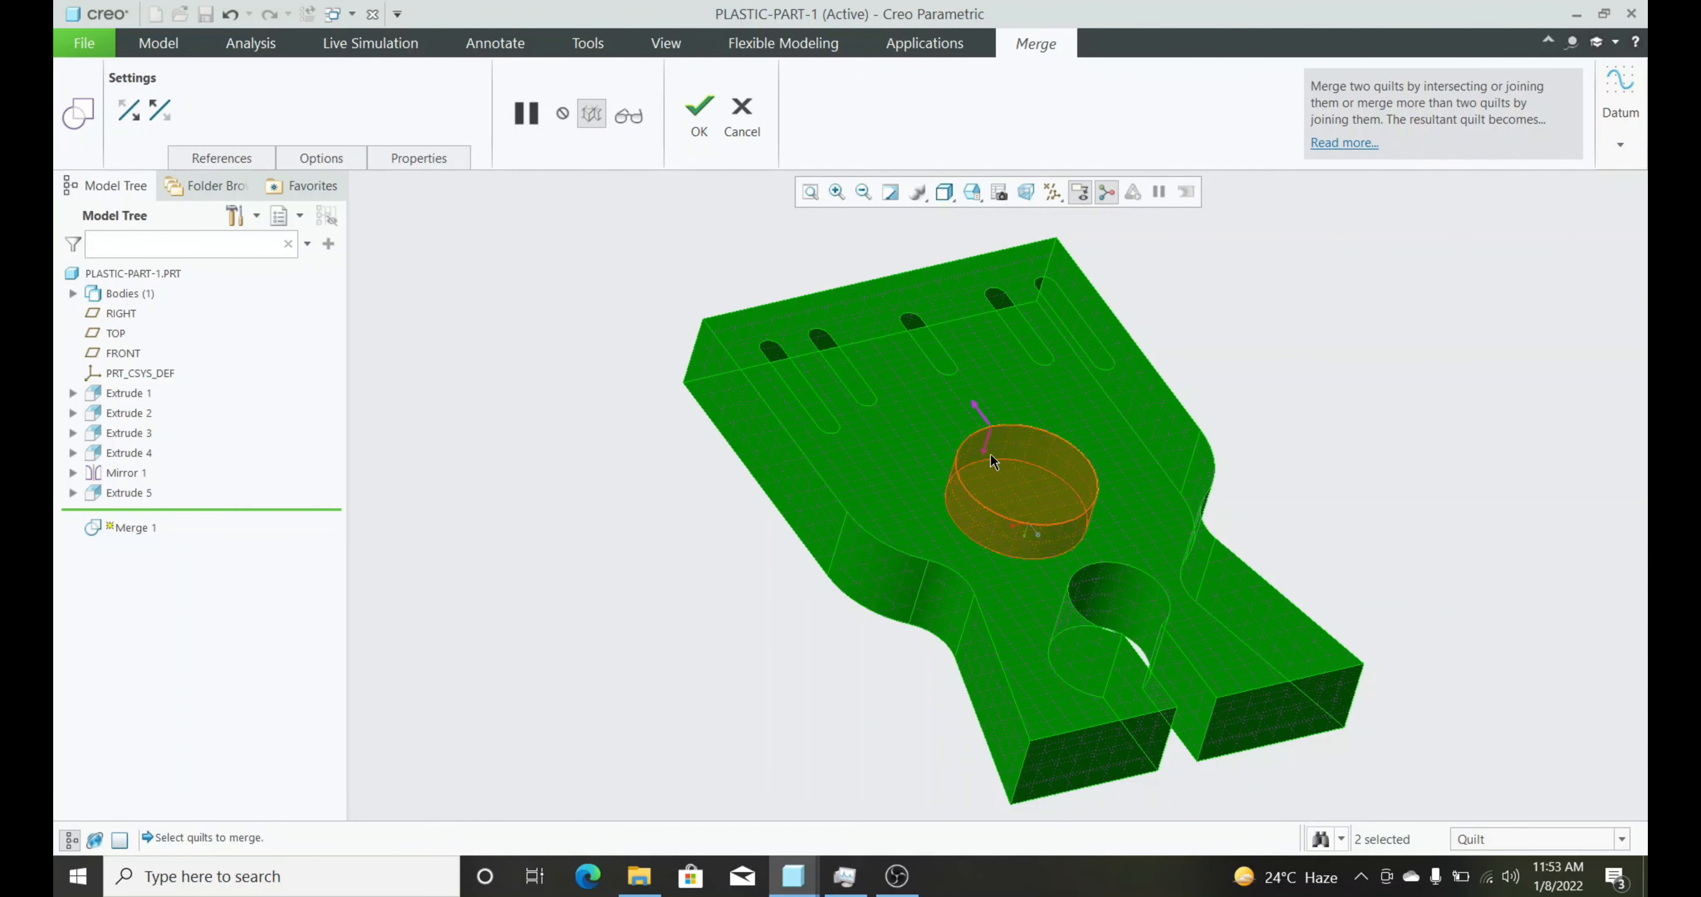
{"action": "left_click", "coordinate": [700, 113]}
{"action": "middle_click_drag", "start_coordinate": [1191, 402], "coordinate": [1234, 367]}
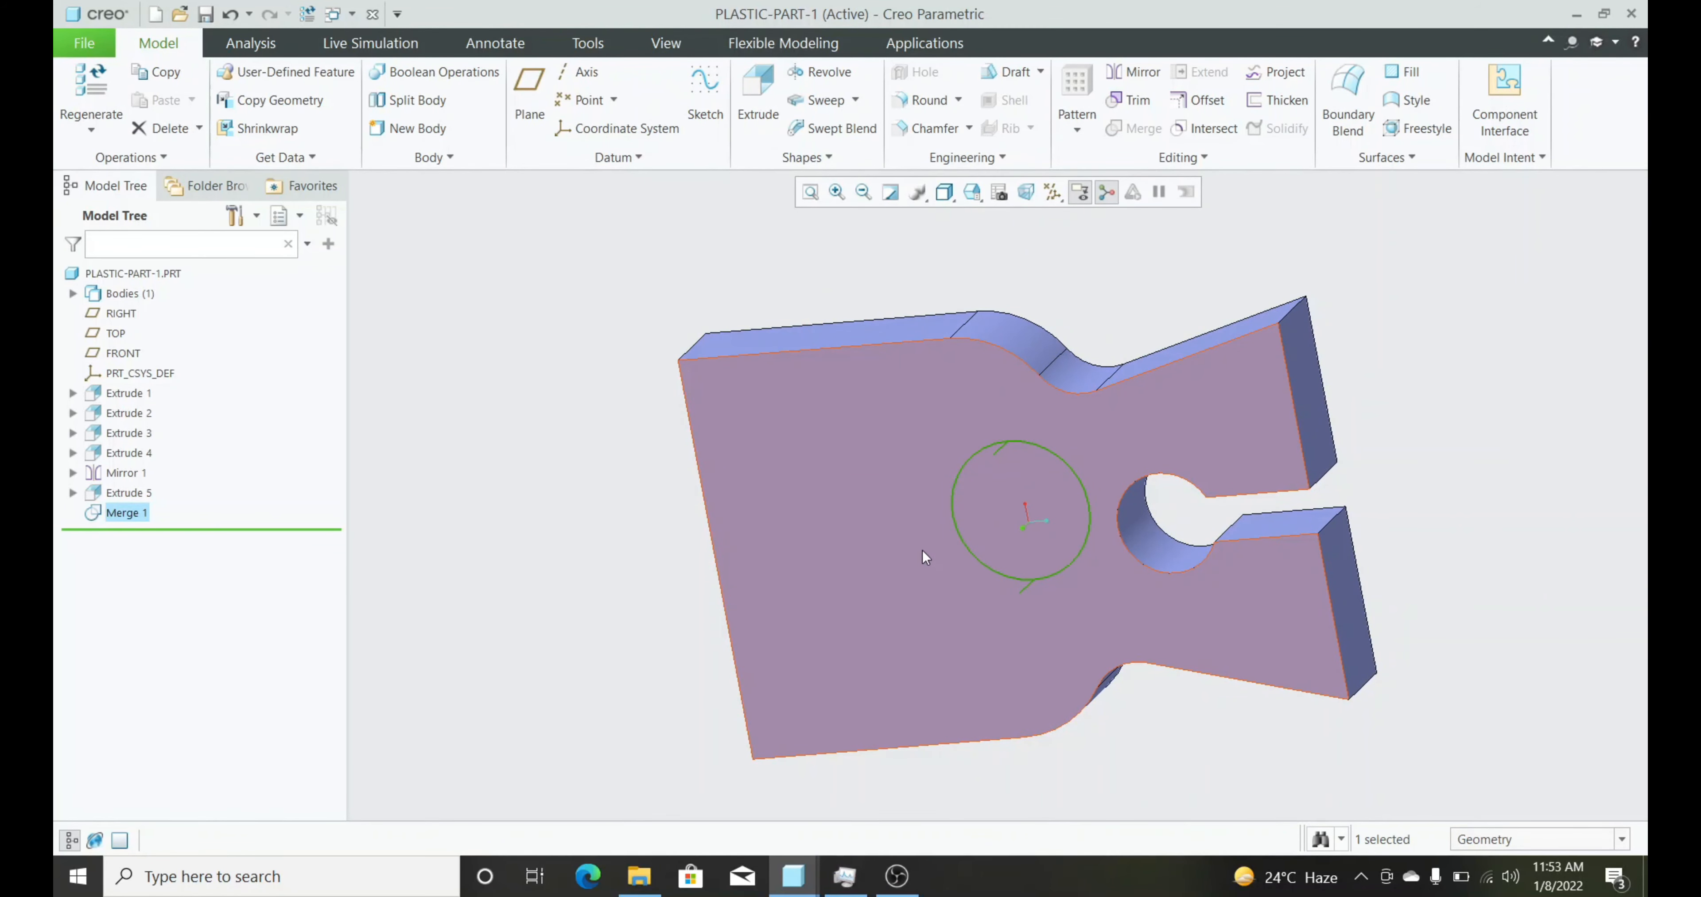
Start a surface trim of the plate quilt, using a straight side edge of the plain unslotted face as trimming object
{"action": "middle_click_drag", "start_coordinate": [968, 531], "coordinate": [924, 524]}
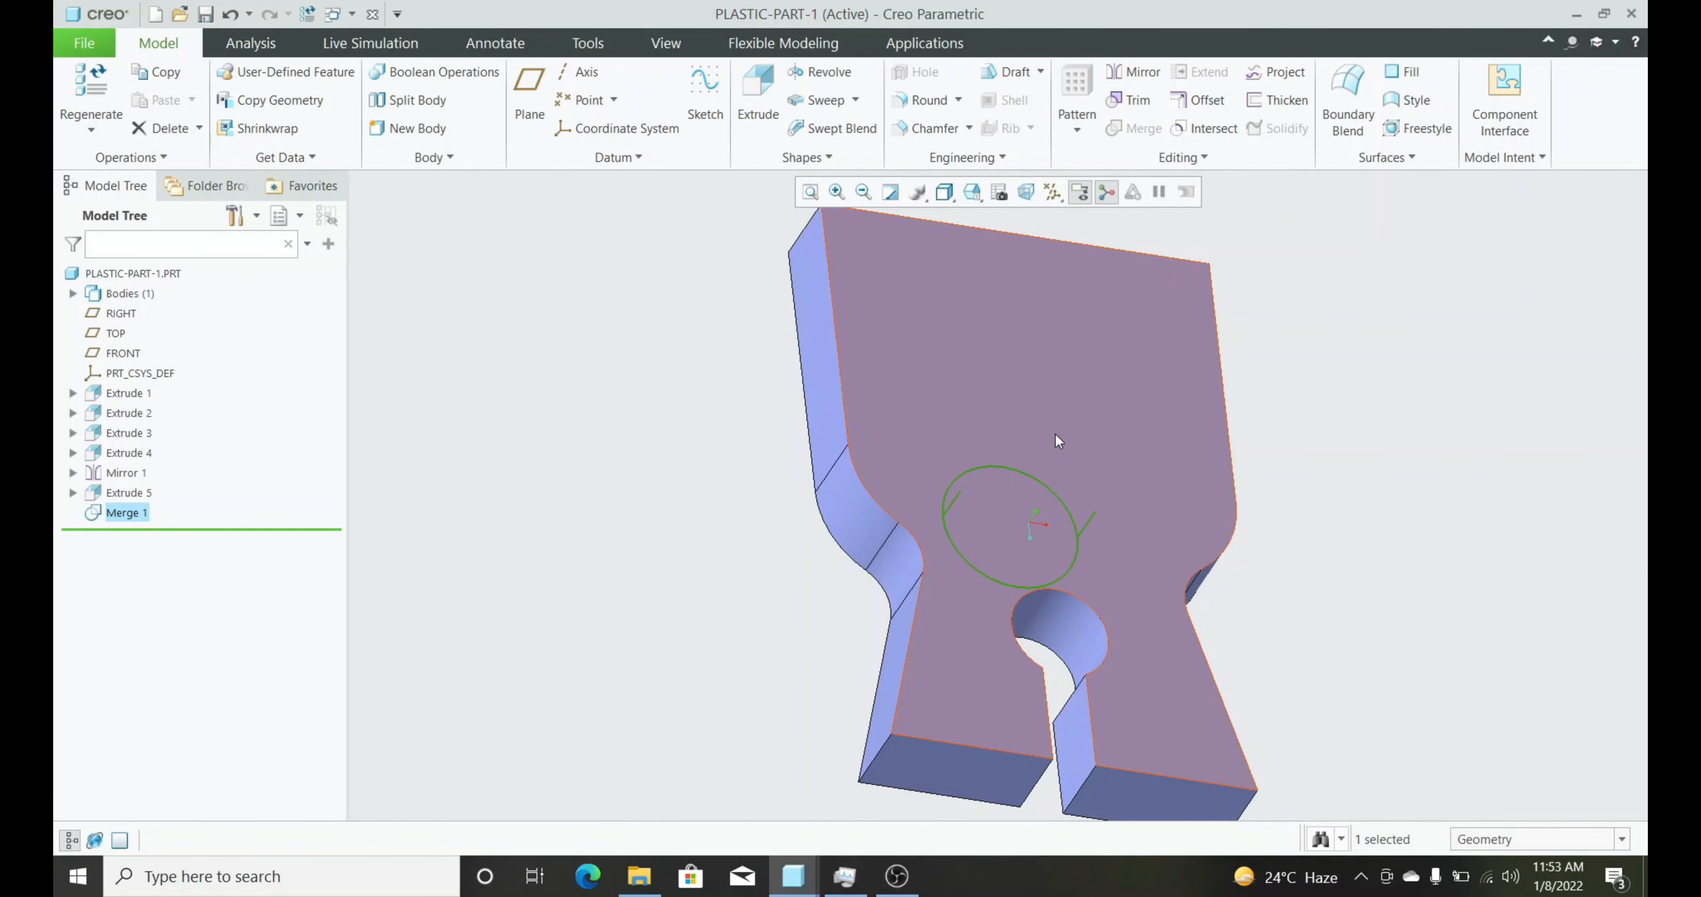
{"action": "left_click", "coordinate": [1409, 576]}
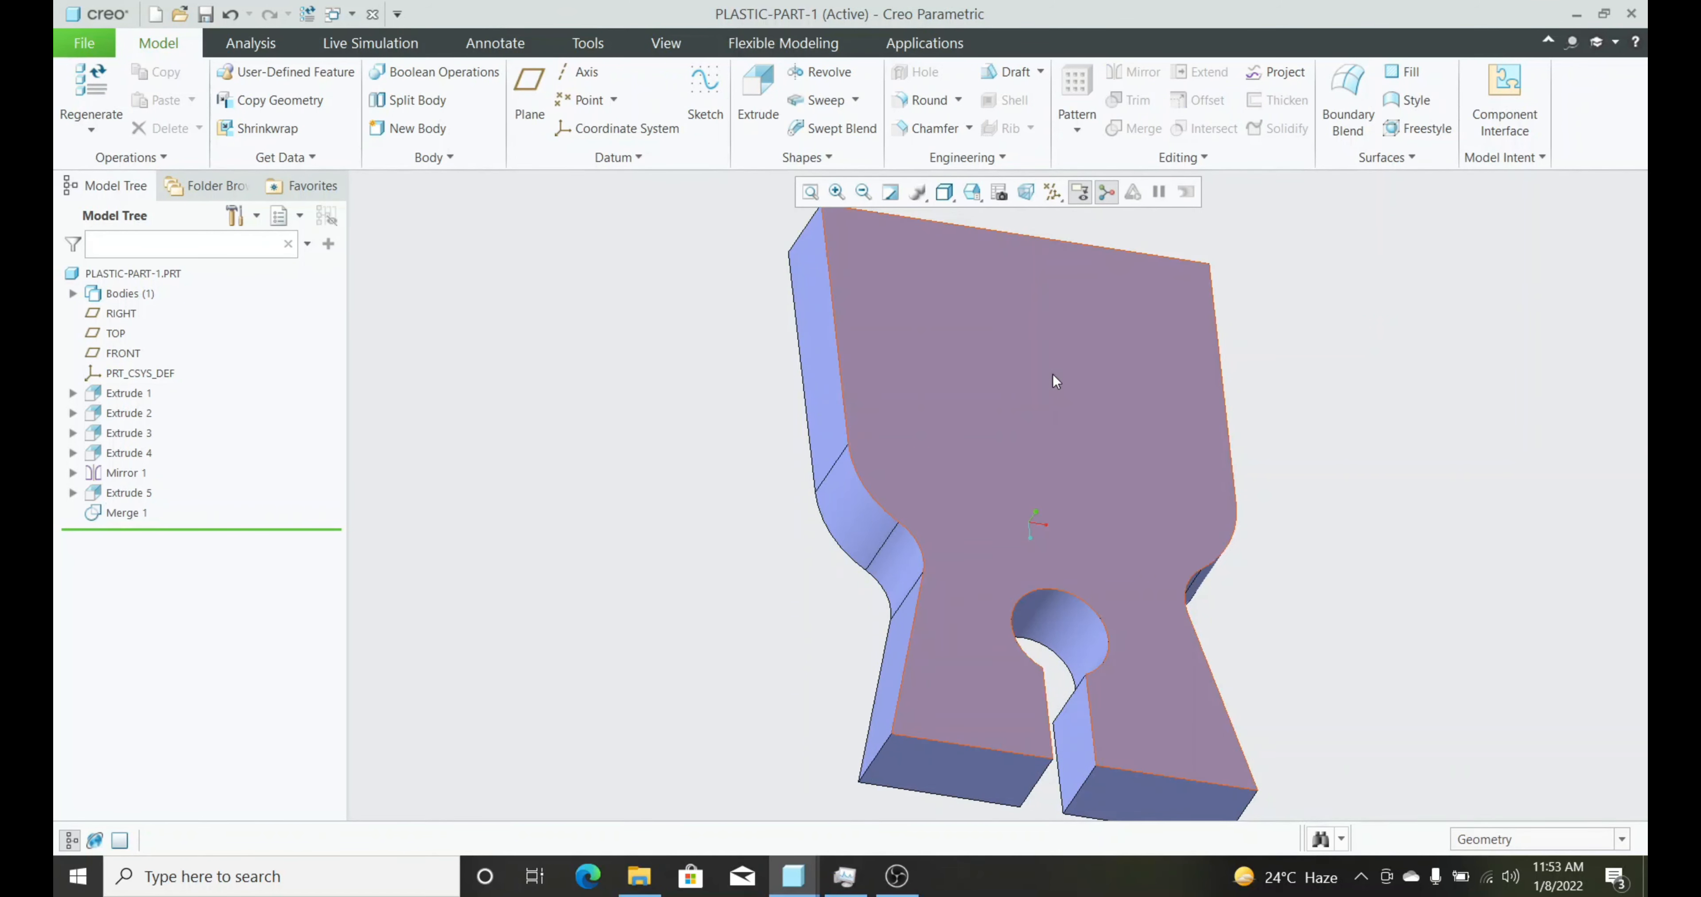
{"action": "left_click", "coordinate": [1055, 381]}
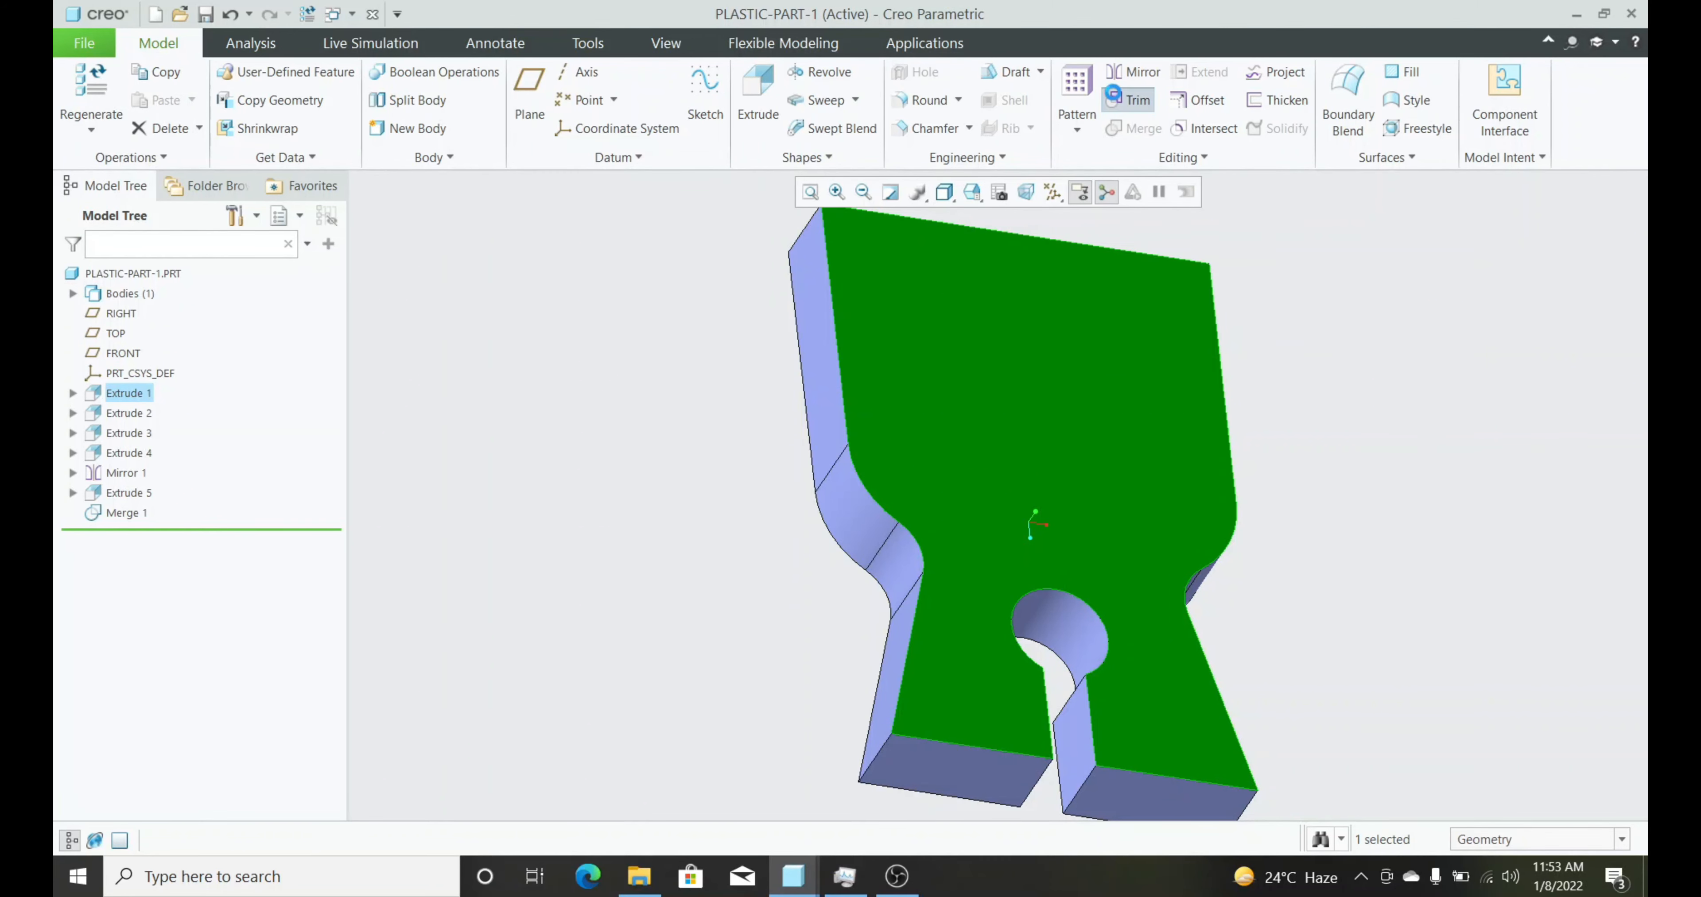
{"action": "left_click", "coordinate": [1122, 99]}
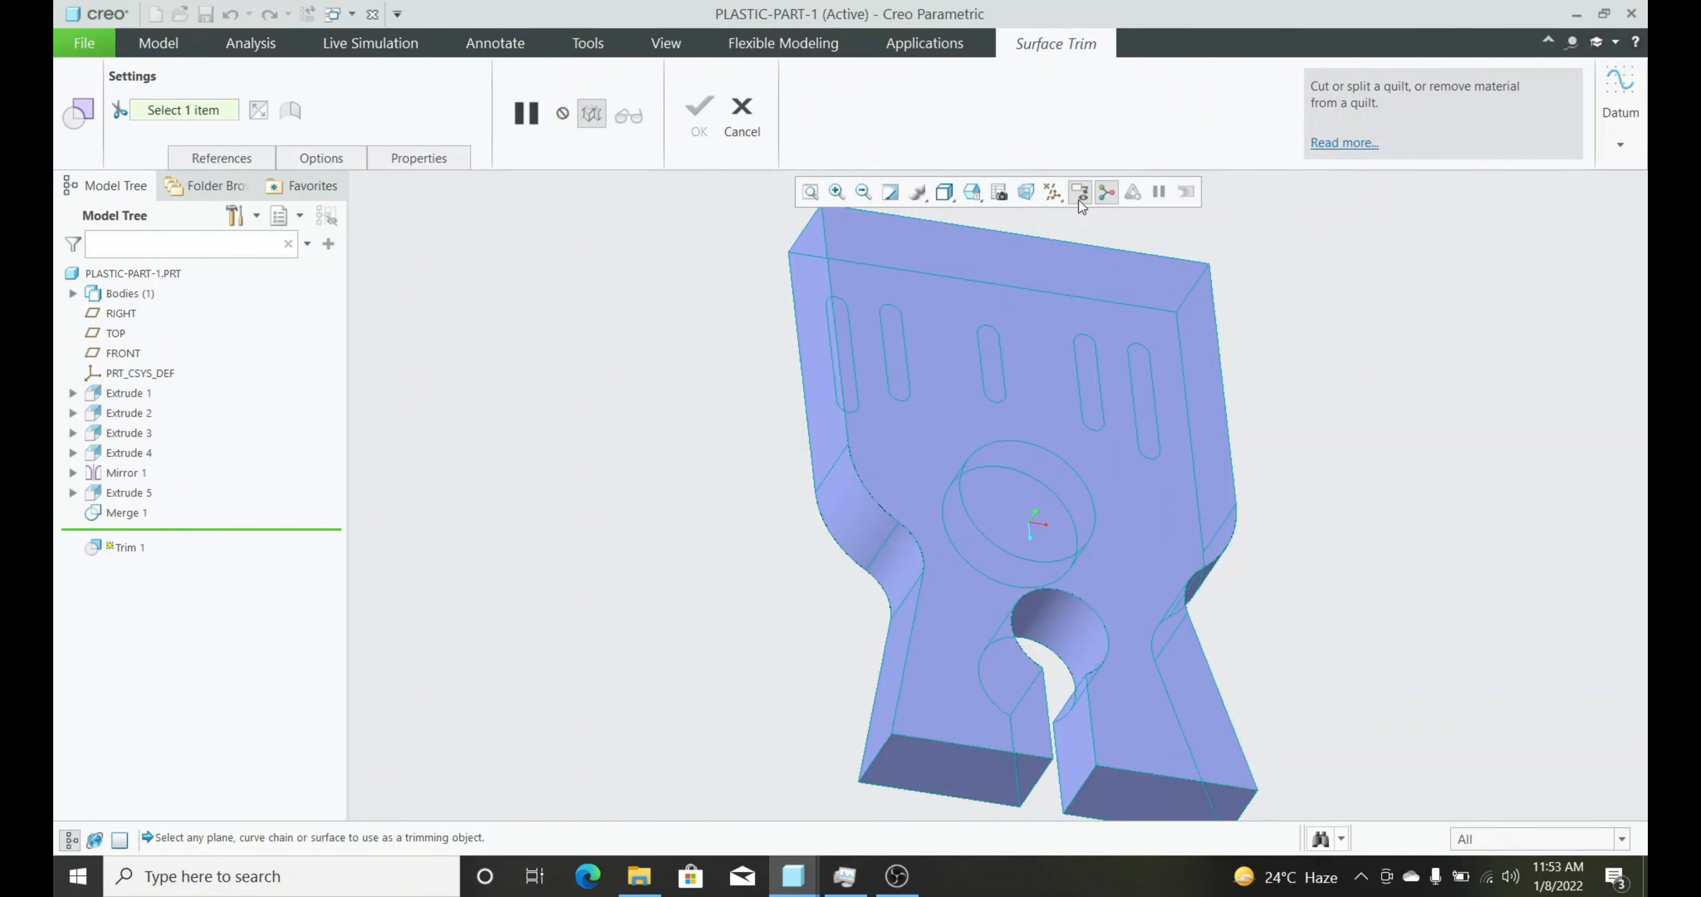
{"action": "left_click", "coordinate": [183, 110]}
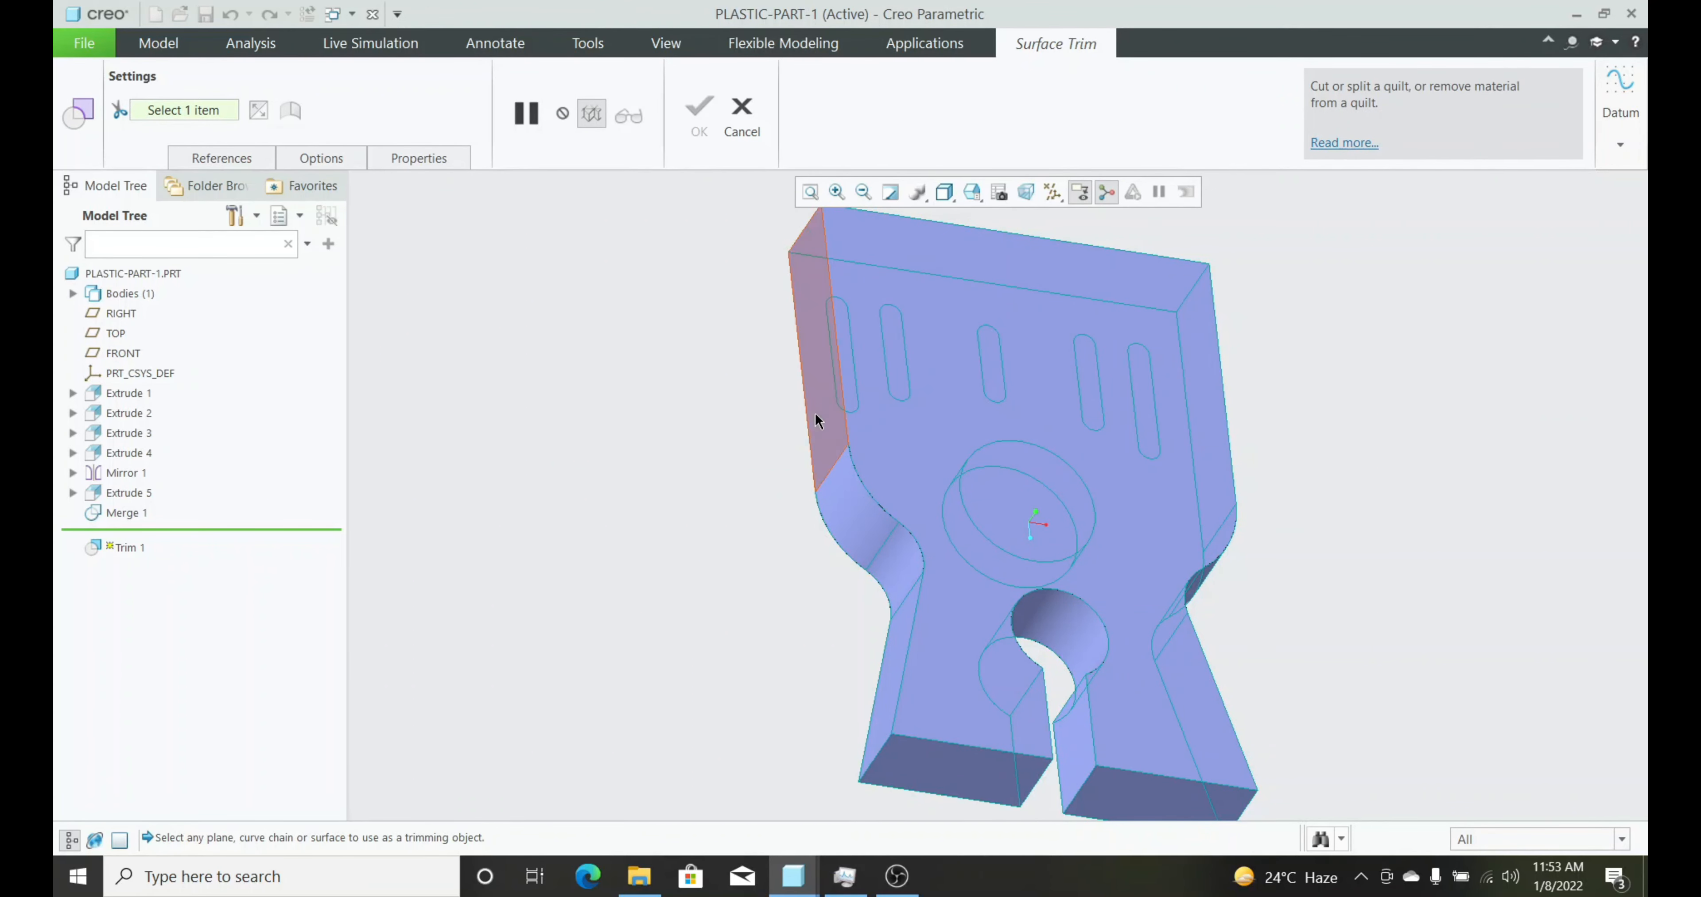
{"action": "left_click", "coordinate": [843, 392]}
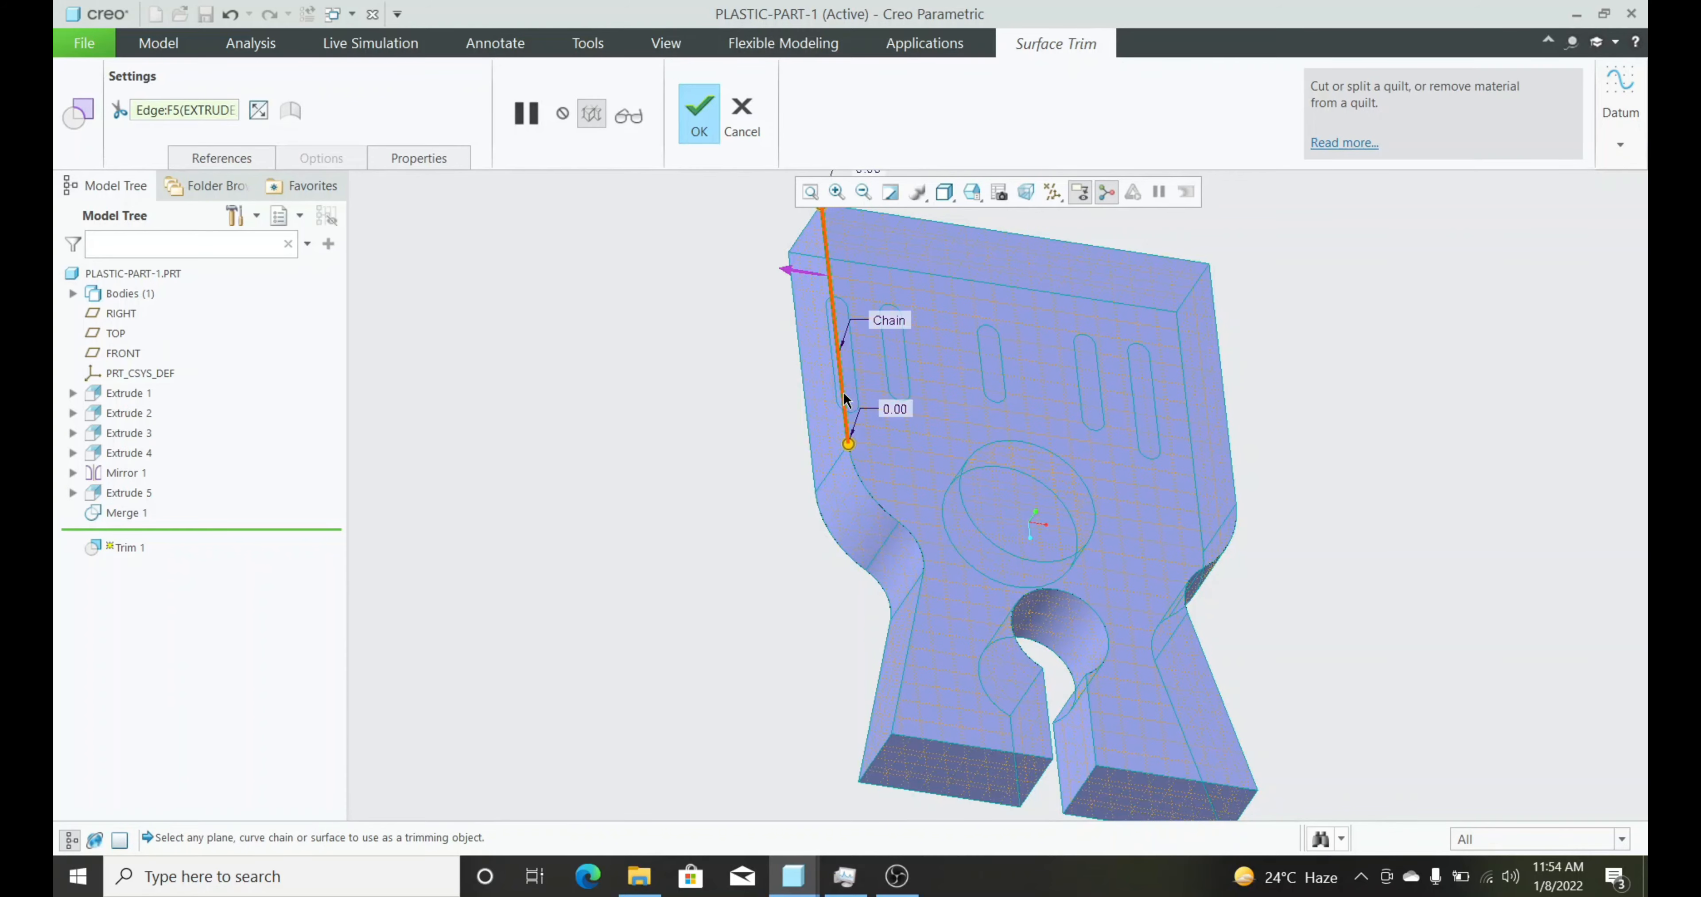
Change the trimming chain to a rule-based complete loop around the plain face and complete the trim to remove that face
{"action": "left_click", "coordinate": [240, 163]}
{"action": "left_click", "coordinate": [323, 272]}
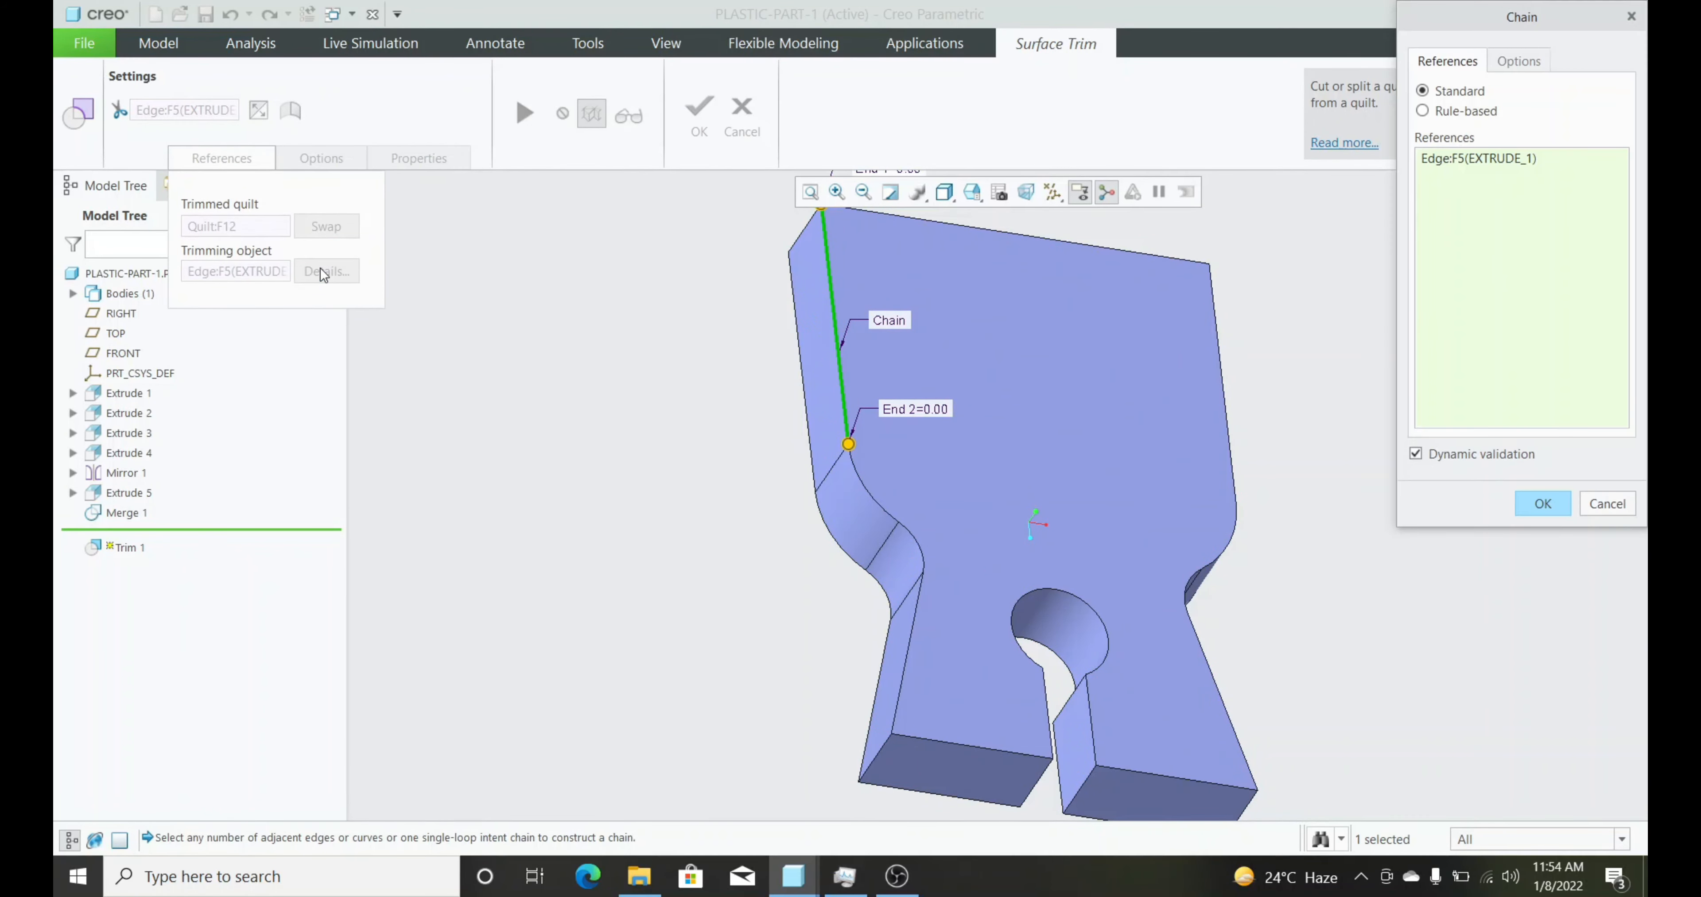
{"action": "left_click", "coordinate": [1468, 112]}
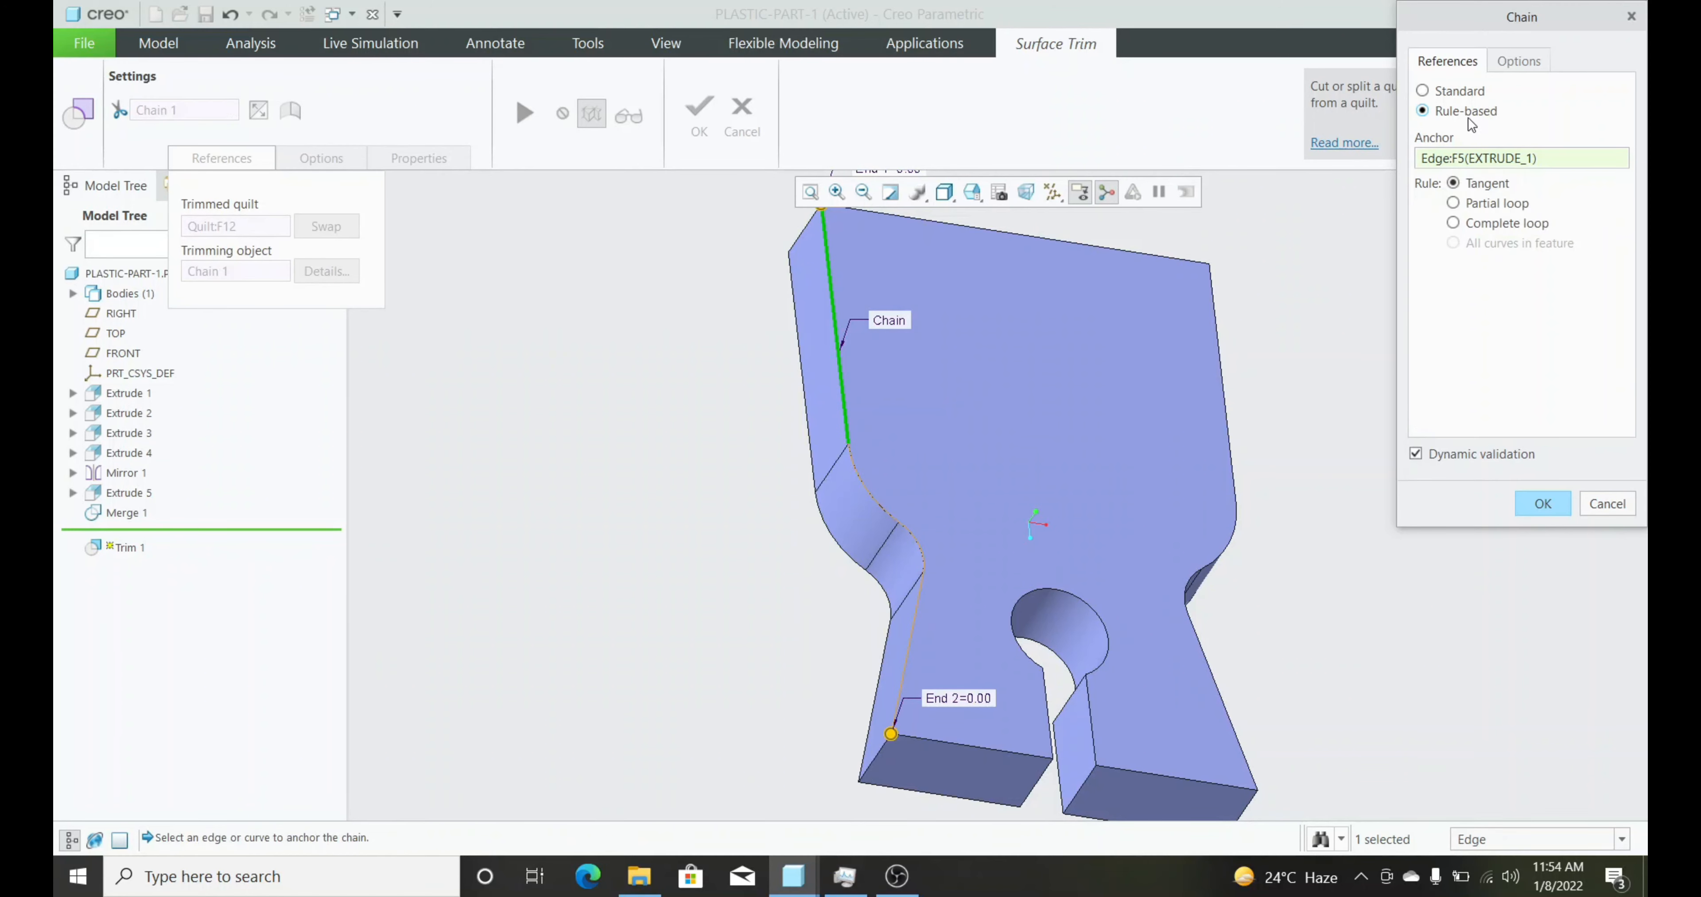
{"action": "left_click", "coordinate": [1508, 227]}
{"action": "middle_click_drag", "start_coordinate": [1149, 425], "coordinate": [1093, 480]}
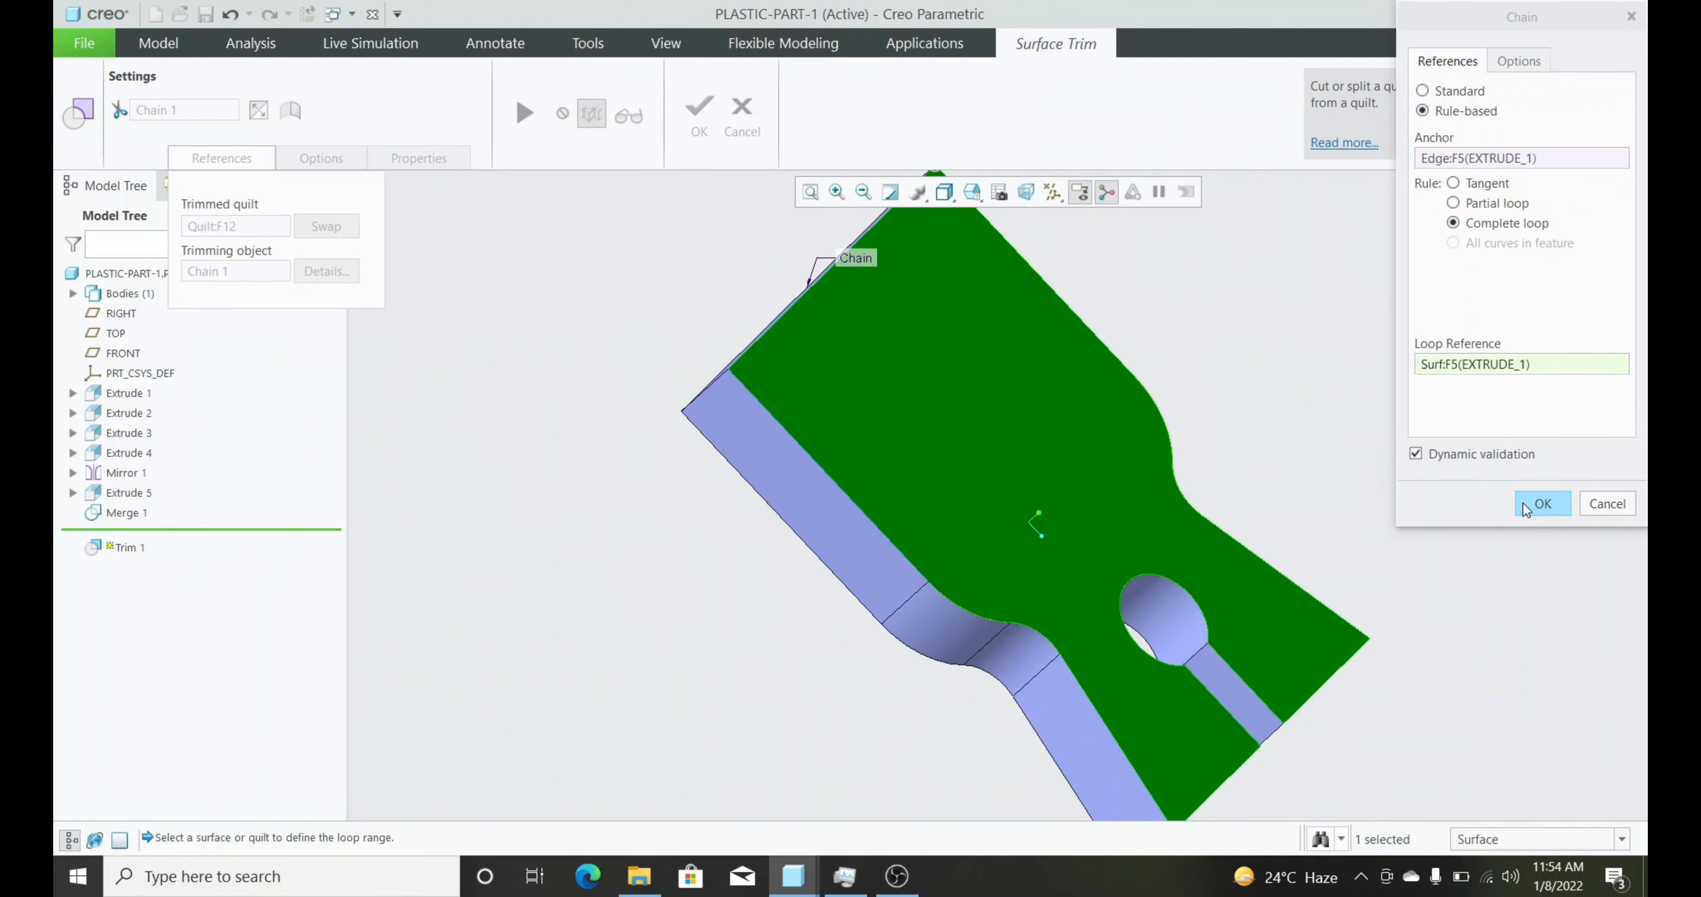
{"action": "left_click", "coordinate": [1540, 504]}
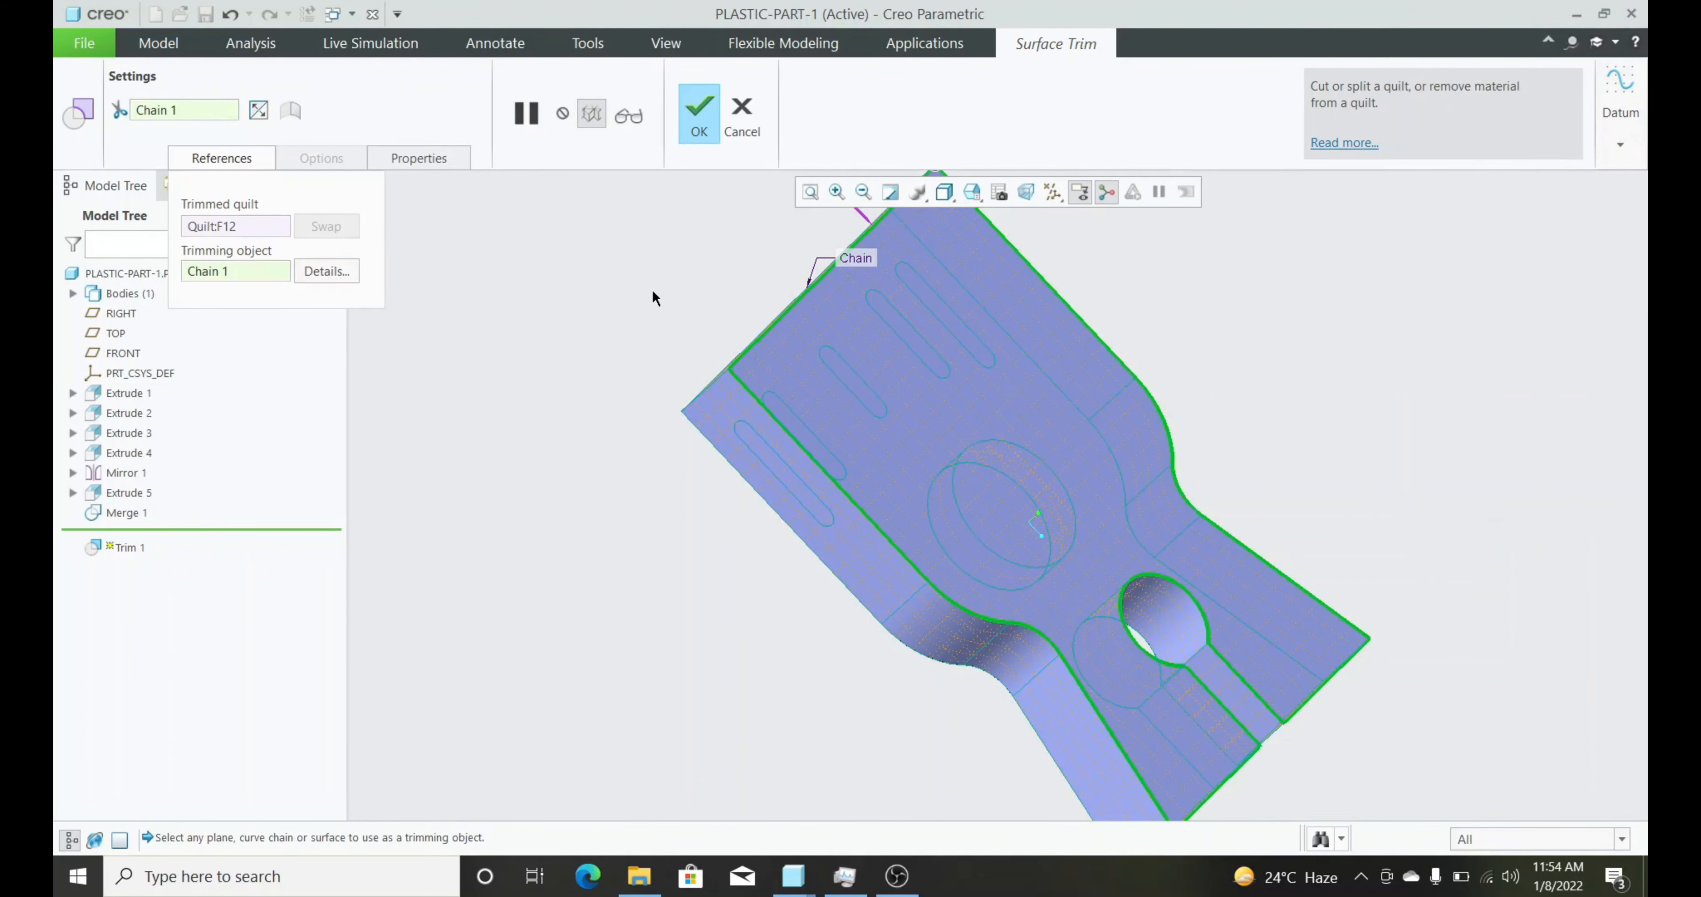
{"action": "middle_click_drag", "start_coordinate": [653, 298], "coordinate": [906, 460]}
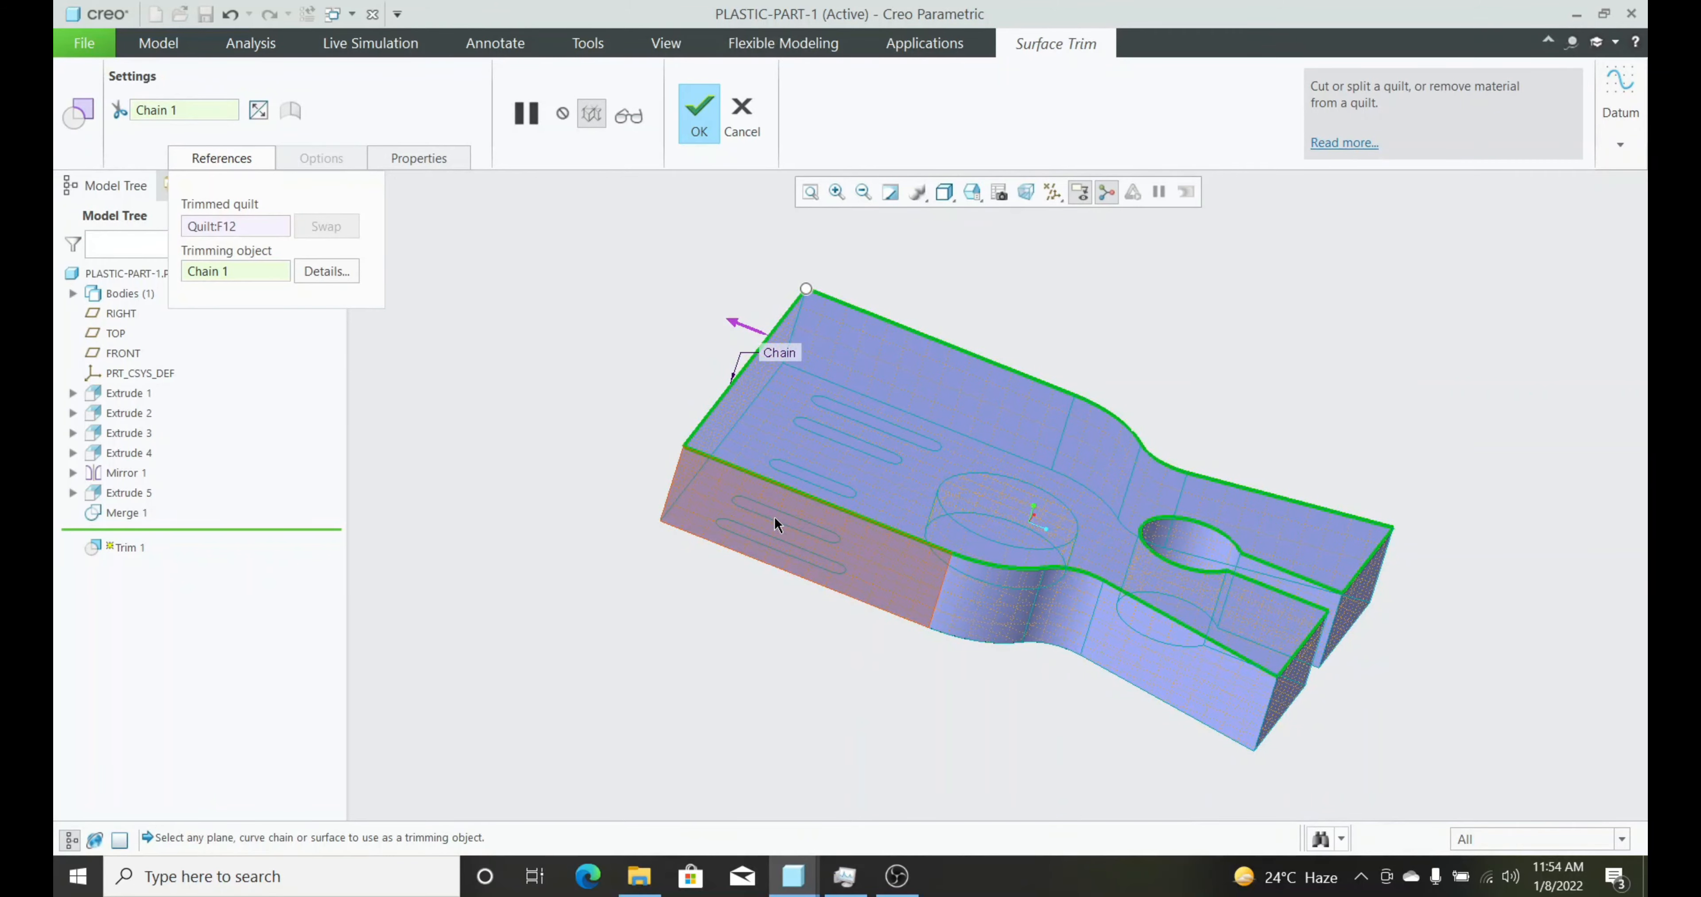
{"action": "middle_click_drag", "start_coordinate": [744, 533], "coordinate": [1074, 401]}
{"action": "left_click", "coordinate": [701, 116]}
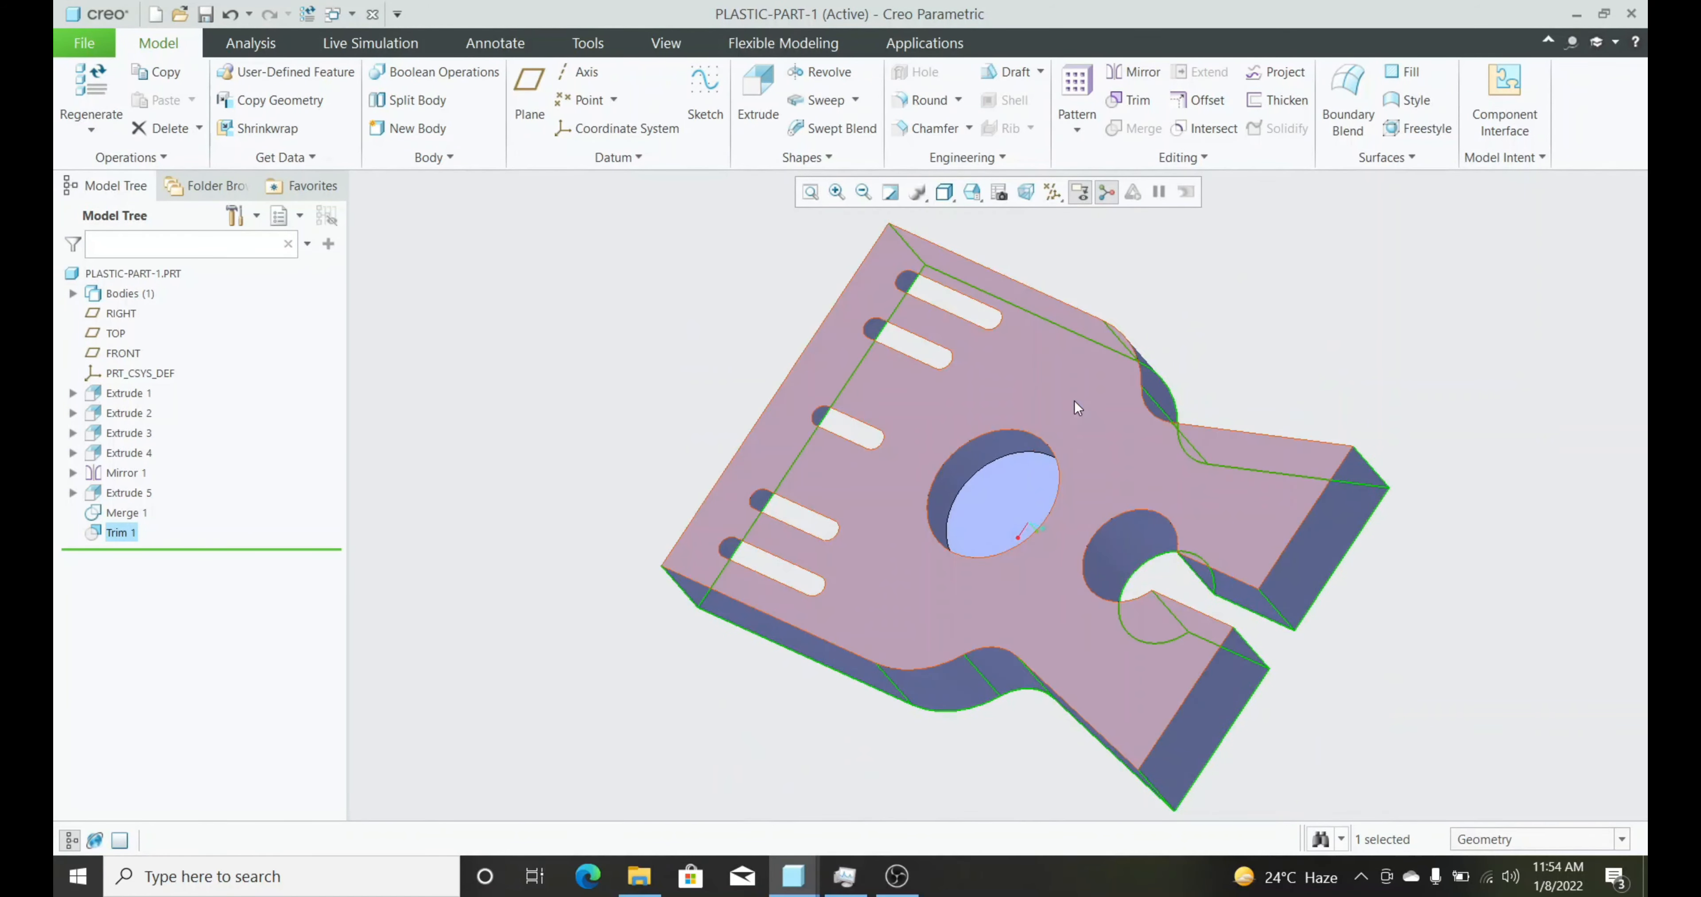
Start a round and select the two outer corner edges at the plate's slotted end
{"action": "middle_click_drag", "start_coordinate": [1020, 560], "coordinate": [1033, 514]}
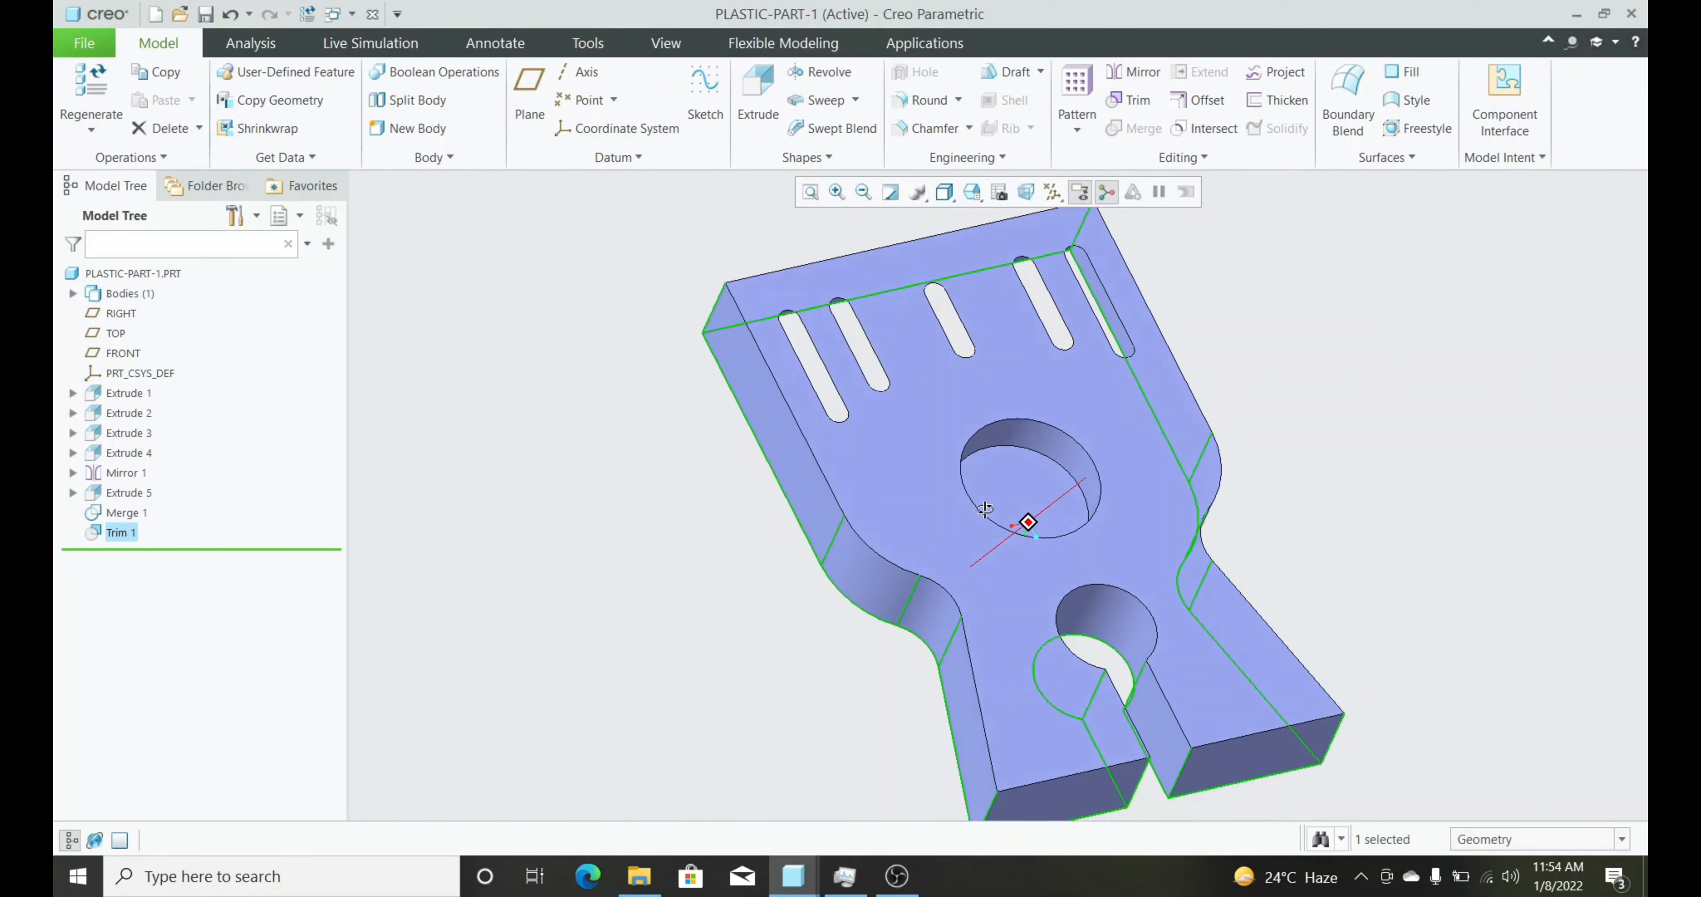
{"action": "scroll", "coordinate": [1077, 308], "scroll_direction": "down", "scroll_amount": 2}
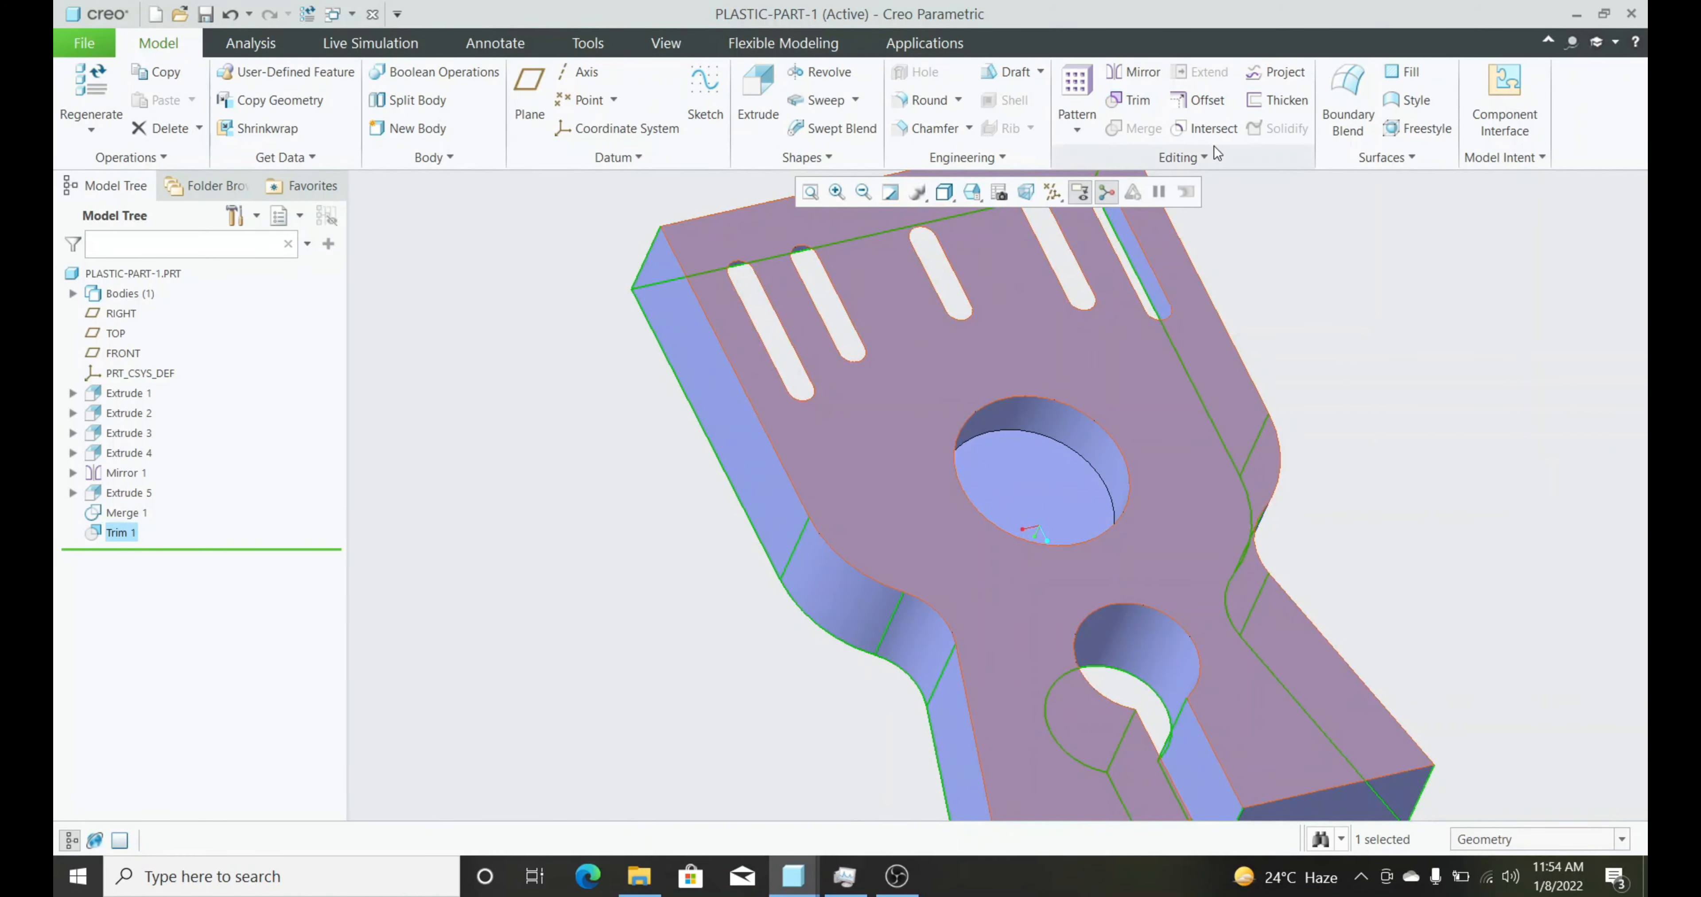
{"action": "left_click", "coordinate": [923, 104]}
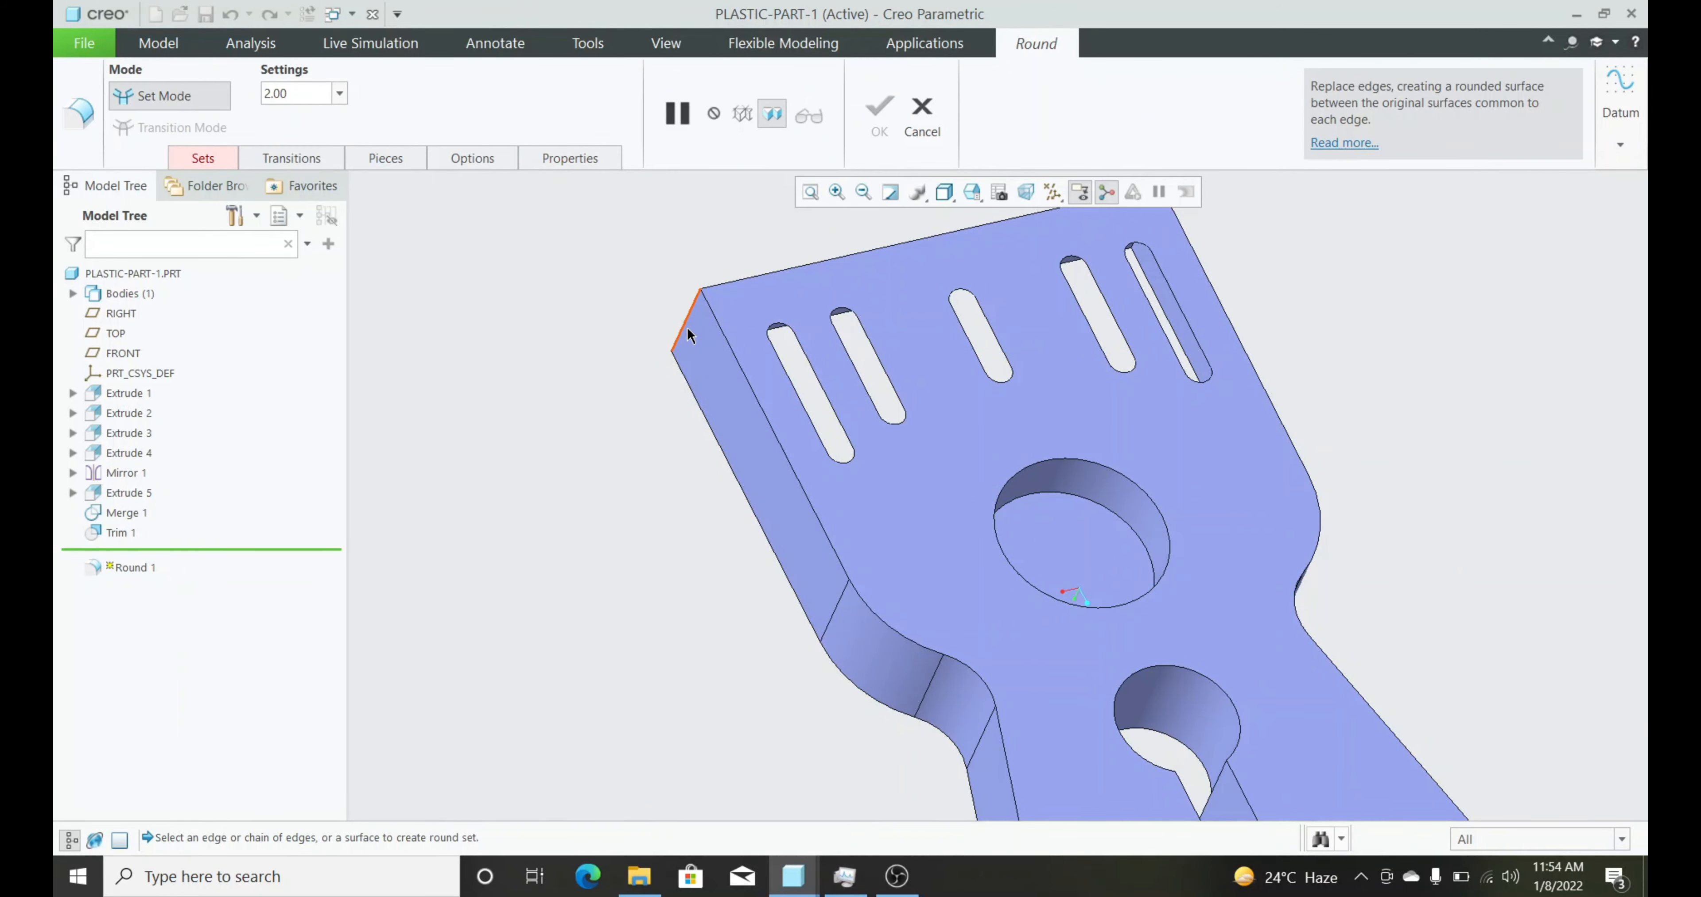
{"action": "left_click", "coordinate": [687, 326]}
{"action": "scroll", "coordinate": [757, 478], "scroll_direction": "down", "scroll_amount": 3}
{"action": "middle_click_drag", "start_coordinate": [757, 478], "coordinate": [962, 325]}
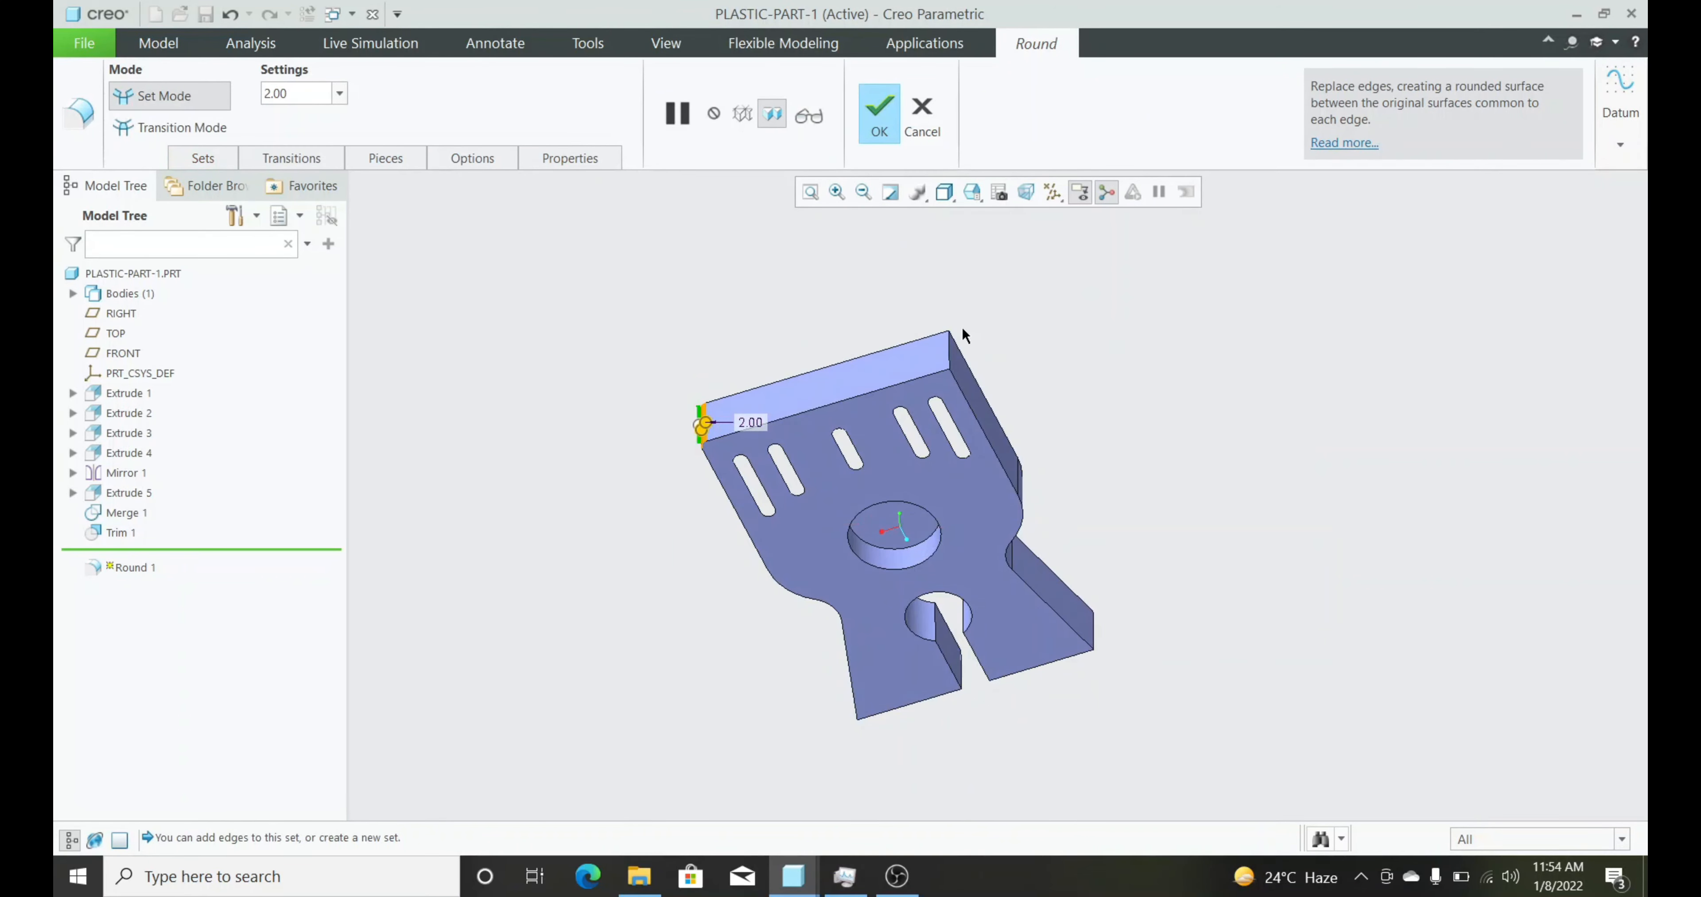
{"action": "left_click", "coordinate": [950, 350], "text": "ctrl"}
{"action": "middle_click_drag", "start_coordinate": [1082, 407], "coordinate": [1078, 301]}
Add the two outer corner edges at the forked end to the round set and apply a radius of 8
{"action": "scroll", "coordinate": [1144, 651], "scroll_direction": "up", "scroll_amount": 3}
{"action": "middle_click_drag", "start_coordinate": [1076, 657], "coordinate": [1059, 653]}
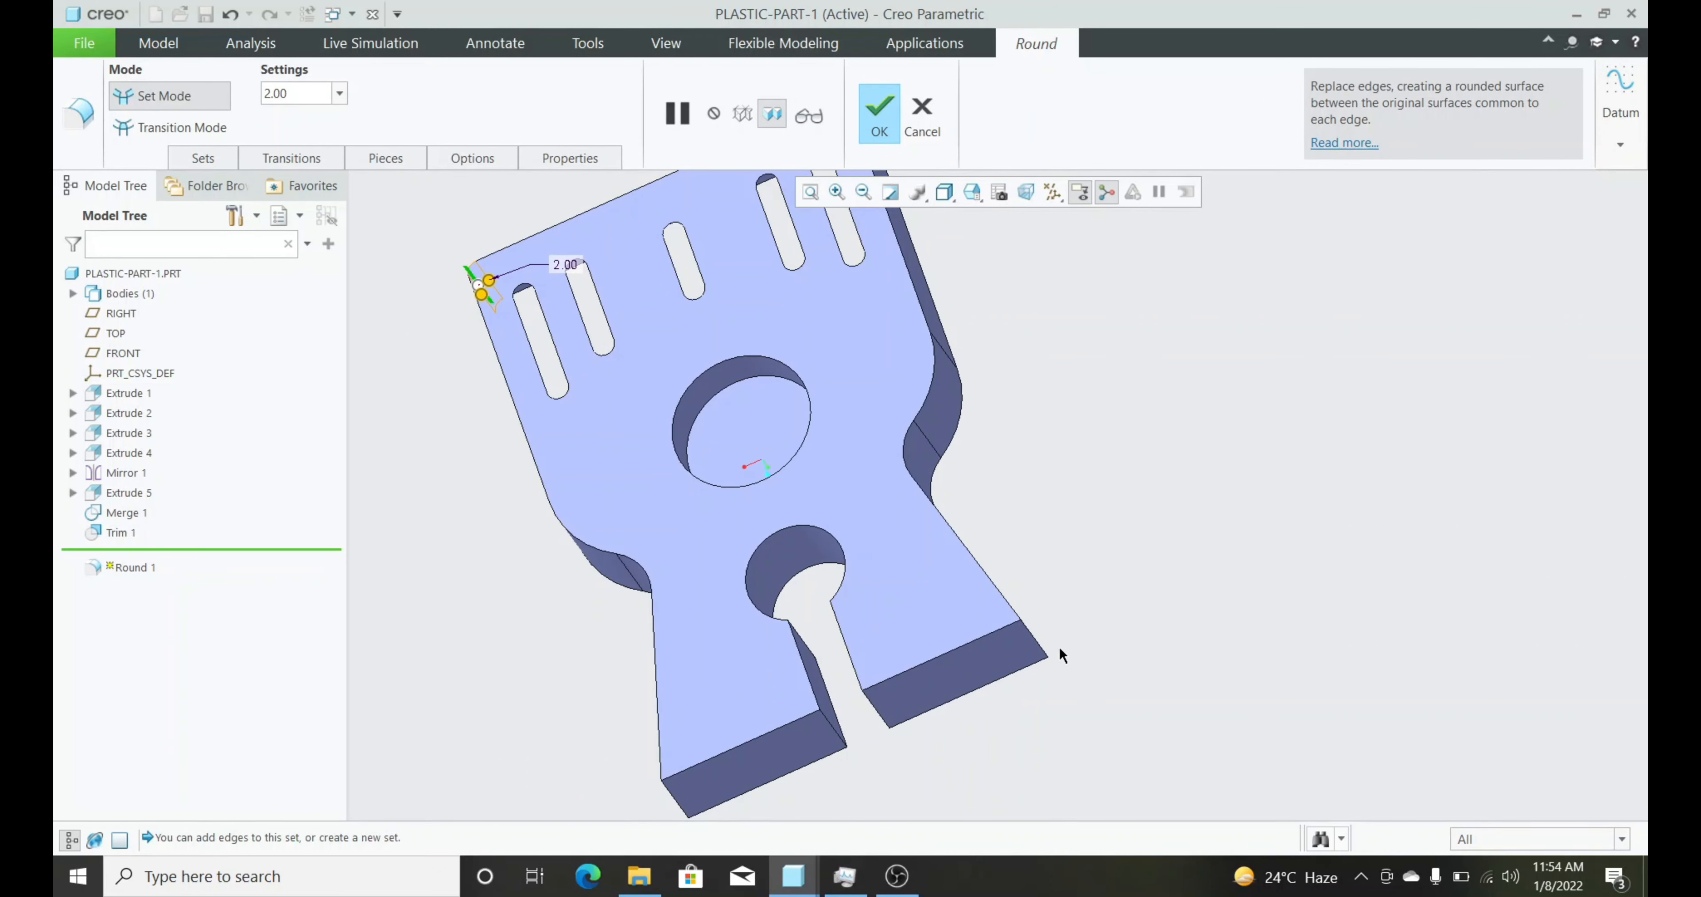
{"action": "left_click", "coordinate": [1037, 644], "text": "ctrl"}
{"action": "scroll", "coordinate": [1095, 529], "scroll_direction": "up", "scroll_amount": 3}
{"action": "scroll", "coordinate": [861, 702], "scroll_direction": "down", "scroll_amount": 3}
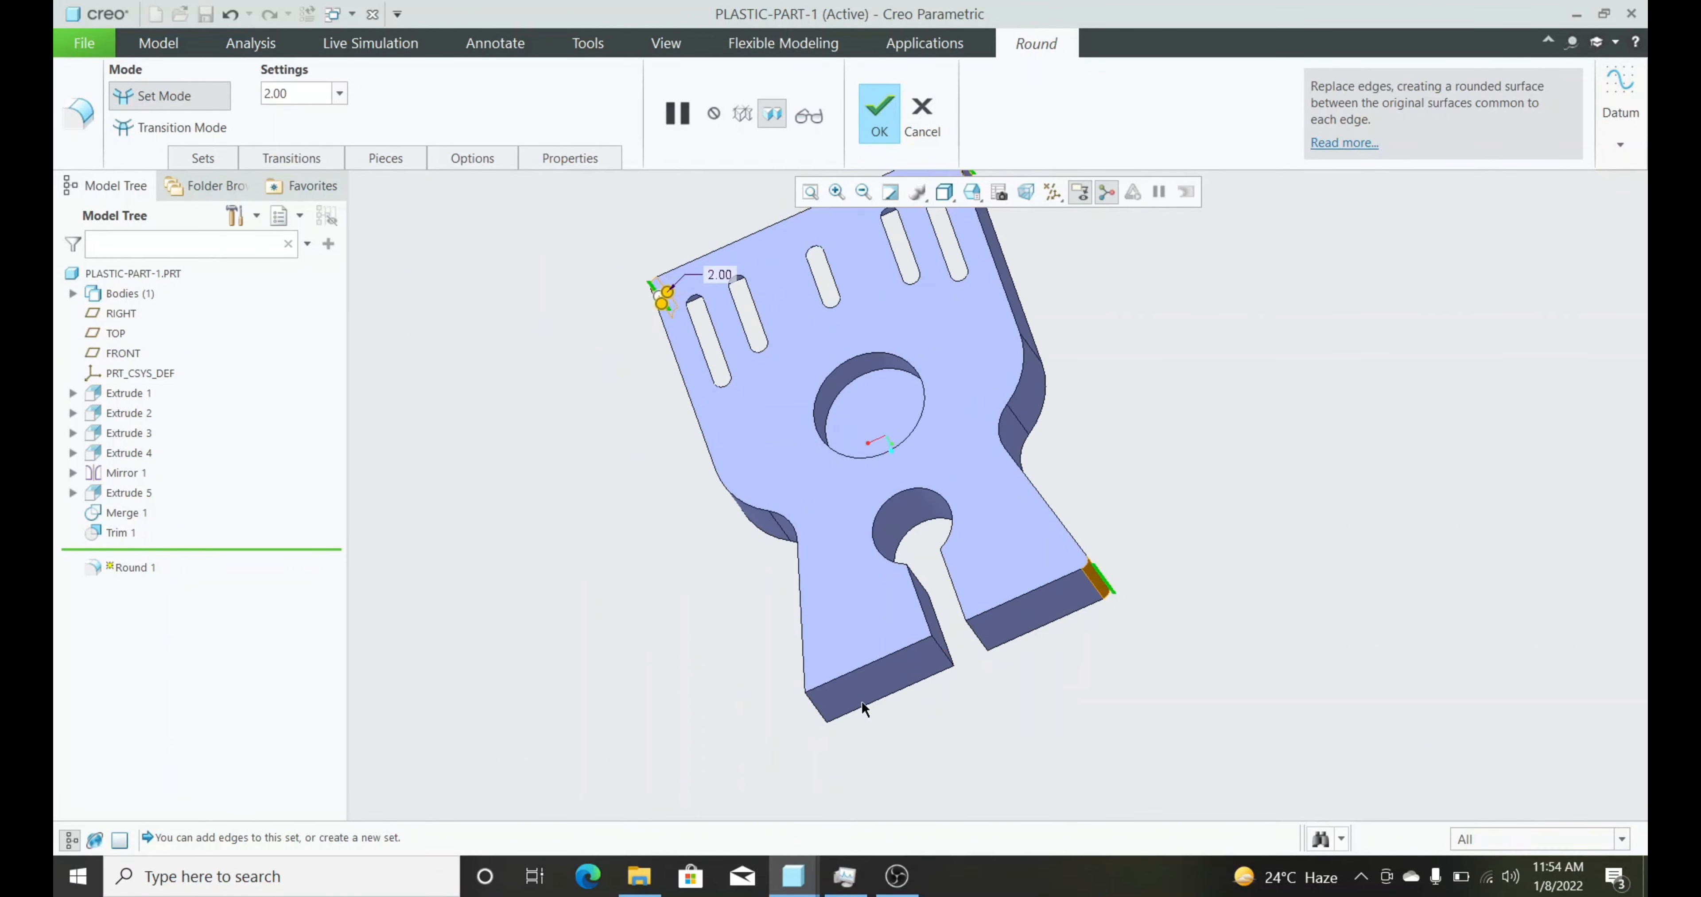
{"action": "left_click", "coordinate": [809, 711], "text": "ctrl"}
{"action": "scroll", "coordinate": [859, 633], "scroll_direction": "down", "scroll_amount": 3}
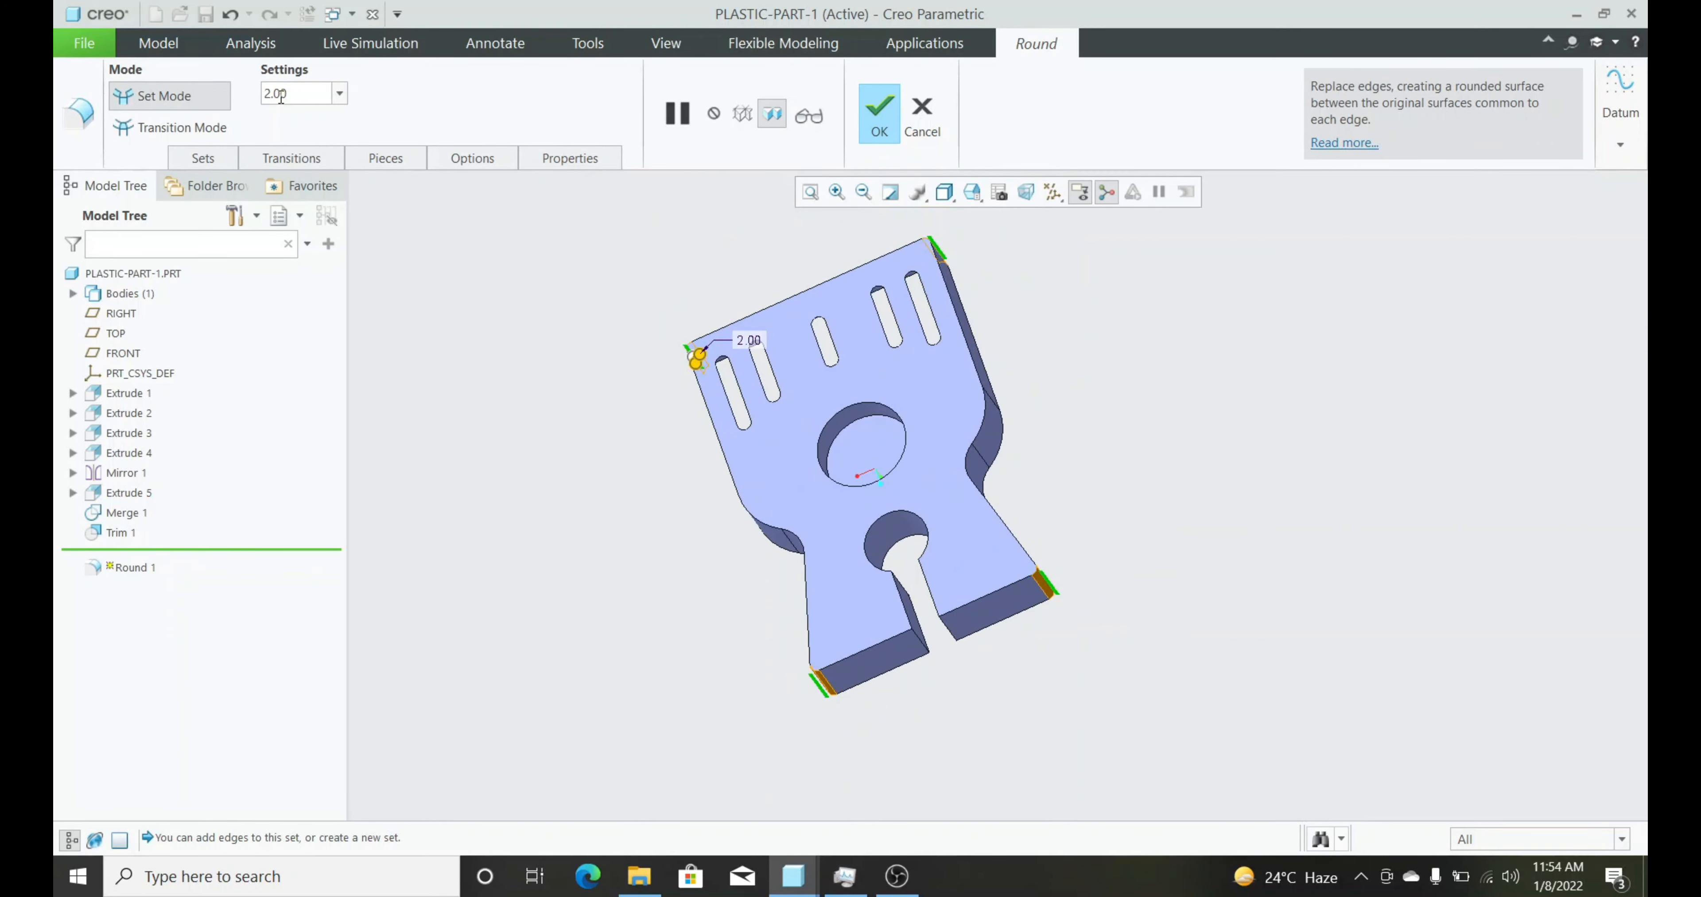
{"action": "type", "text": "8"}
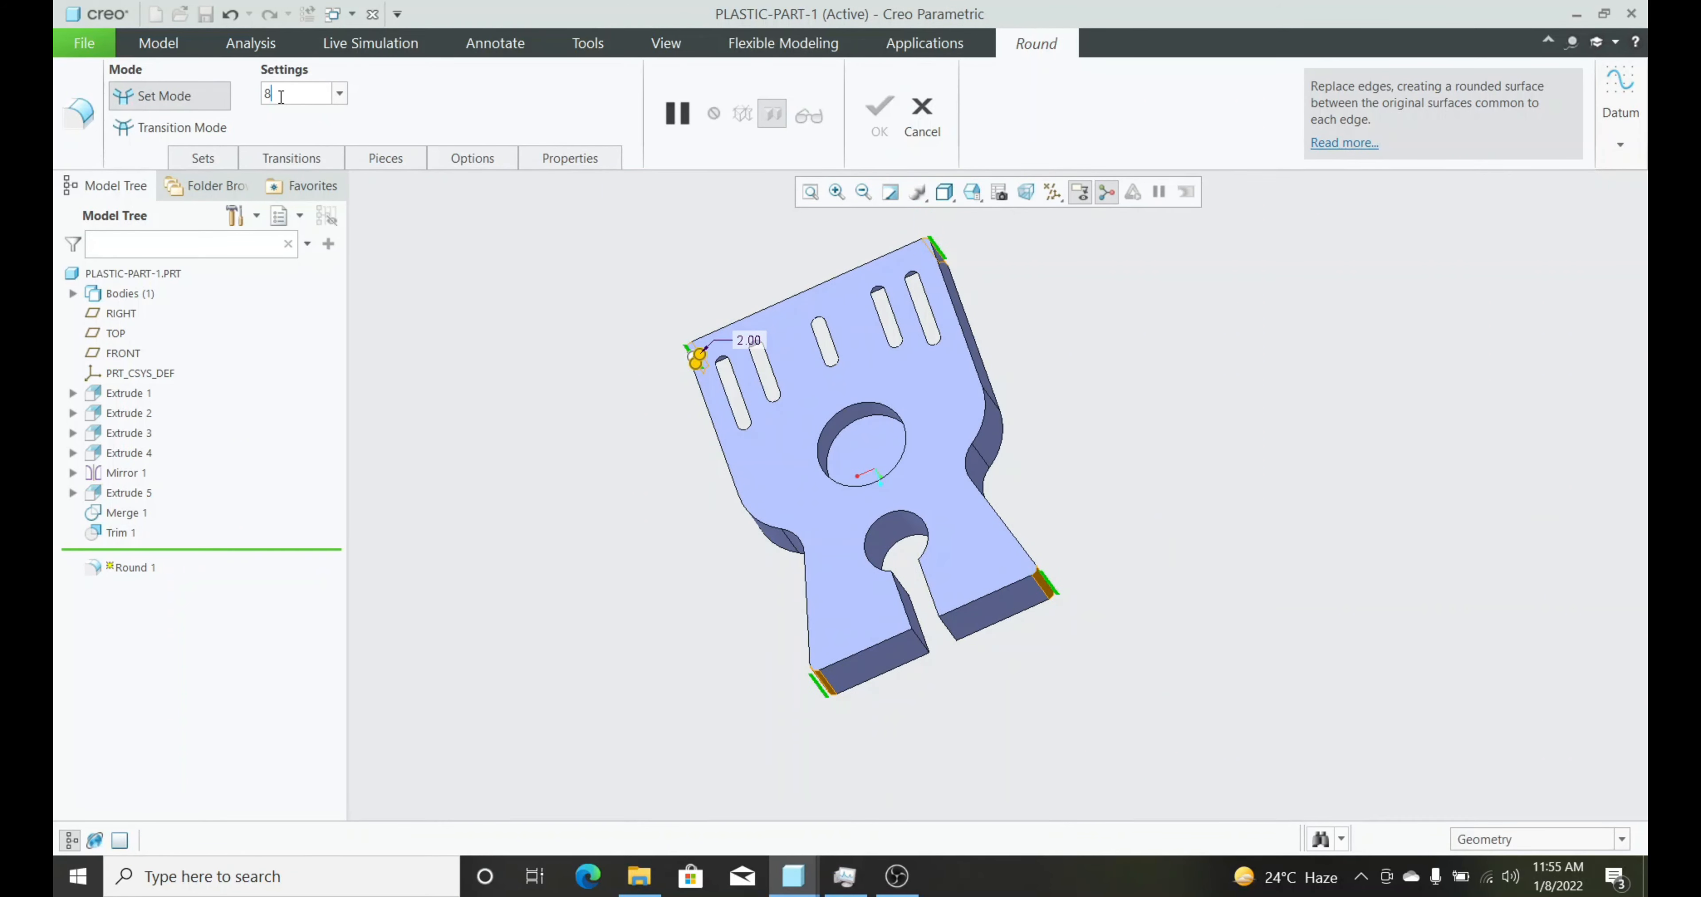
{"action": "key", "text": "Return"}
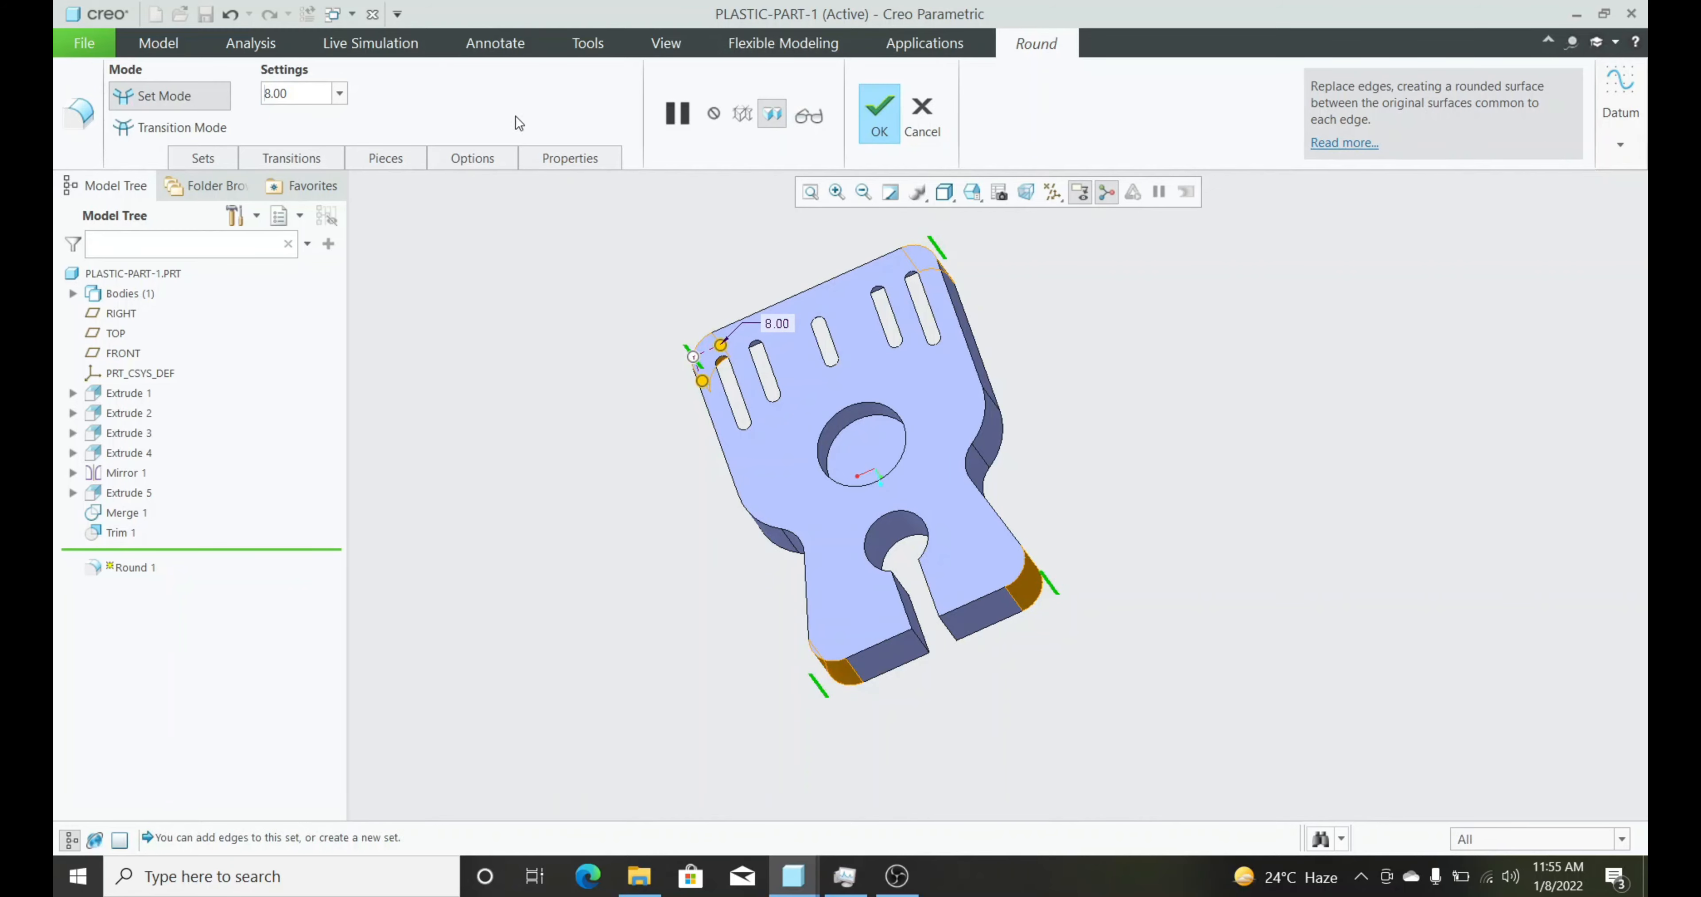
{"action": "left_click", "coordinate": [869, 114]}
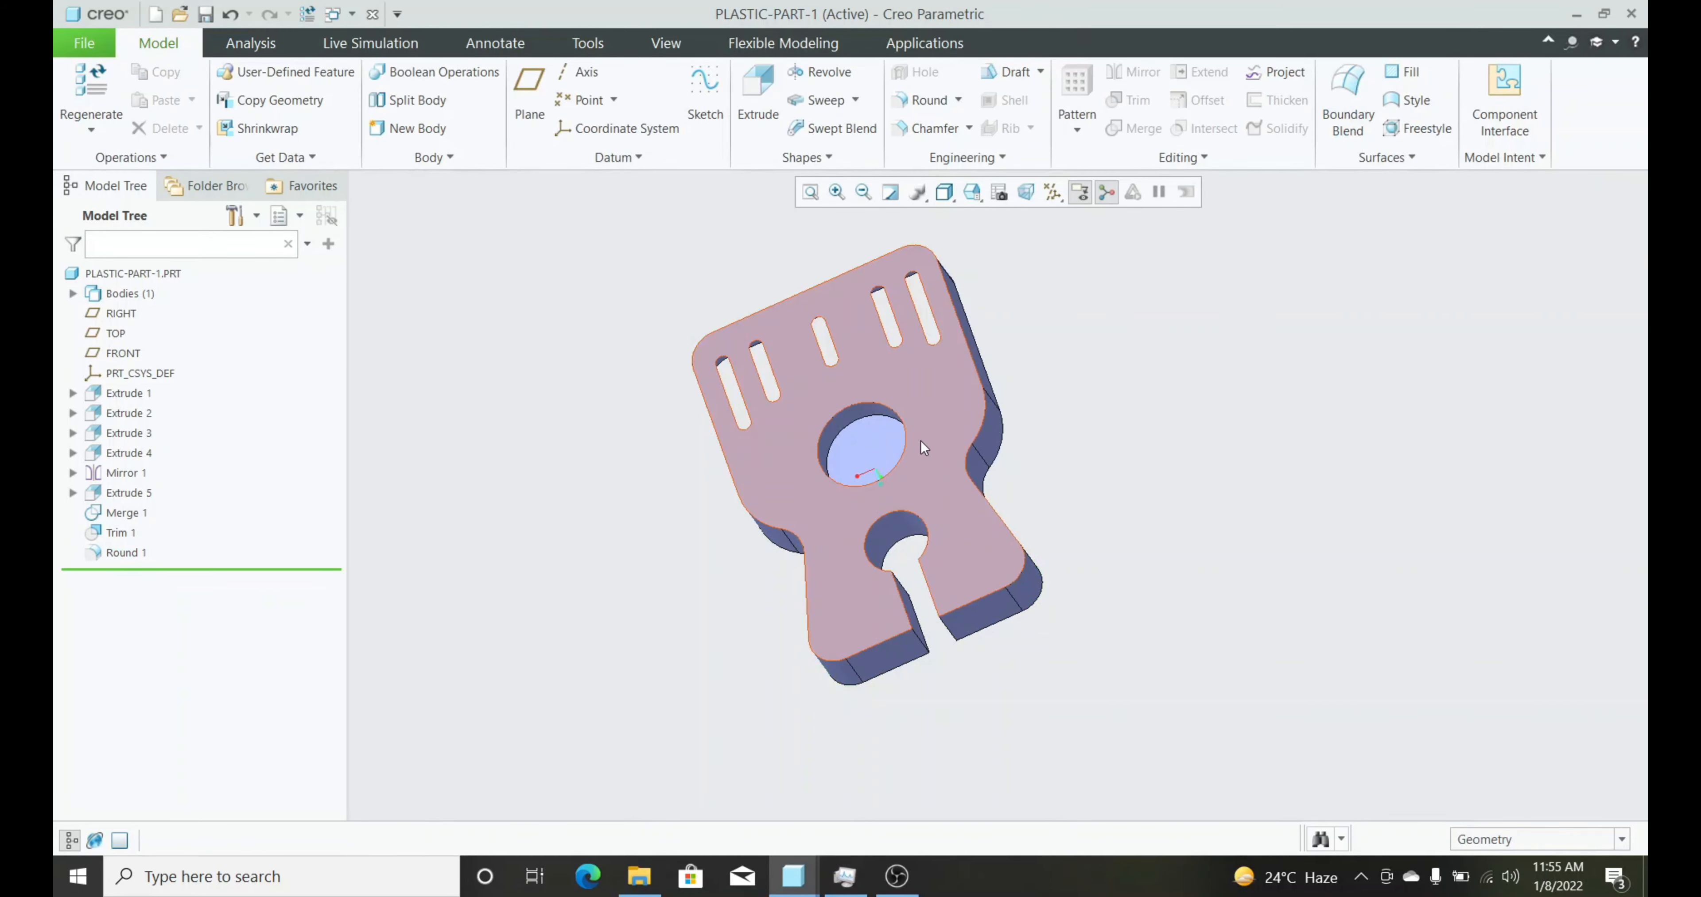
Round the bottom edge of the circular recess with a radius of 2
{"action": "scroll", "coordinate": [845, 405], "scroll_direction": "up", "scroll_amount": 3}
{"action": "scroll", "coordinate": [845, 405], "scroll_direction": "up", "scroll_amount": 1}
{"action": "scroll", "coordinate": [868, 403], "scroll_direction": "up", "scroll_amount": 3}
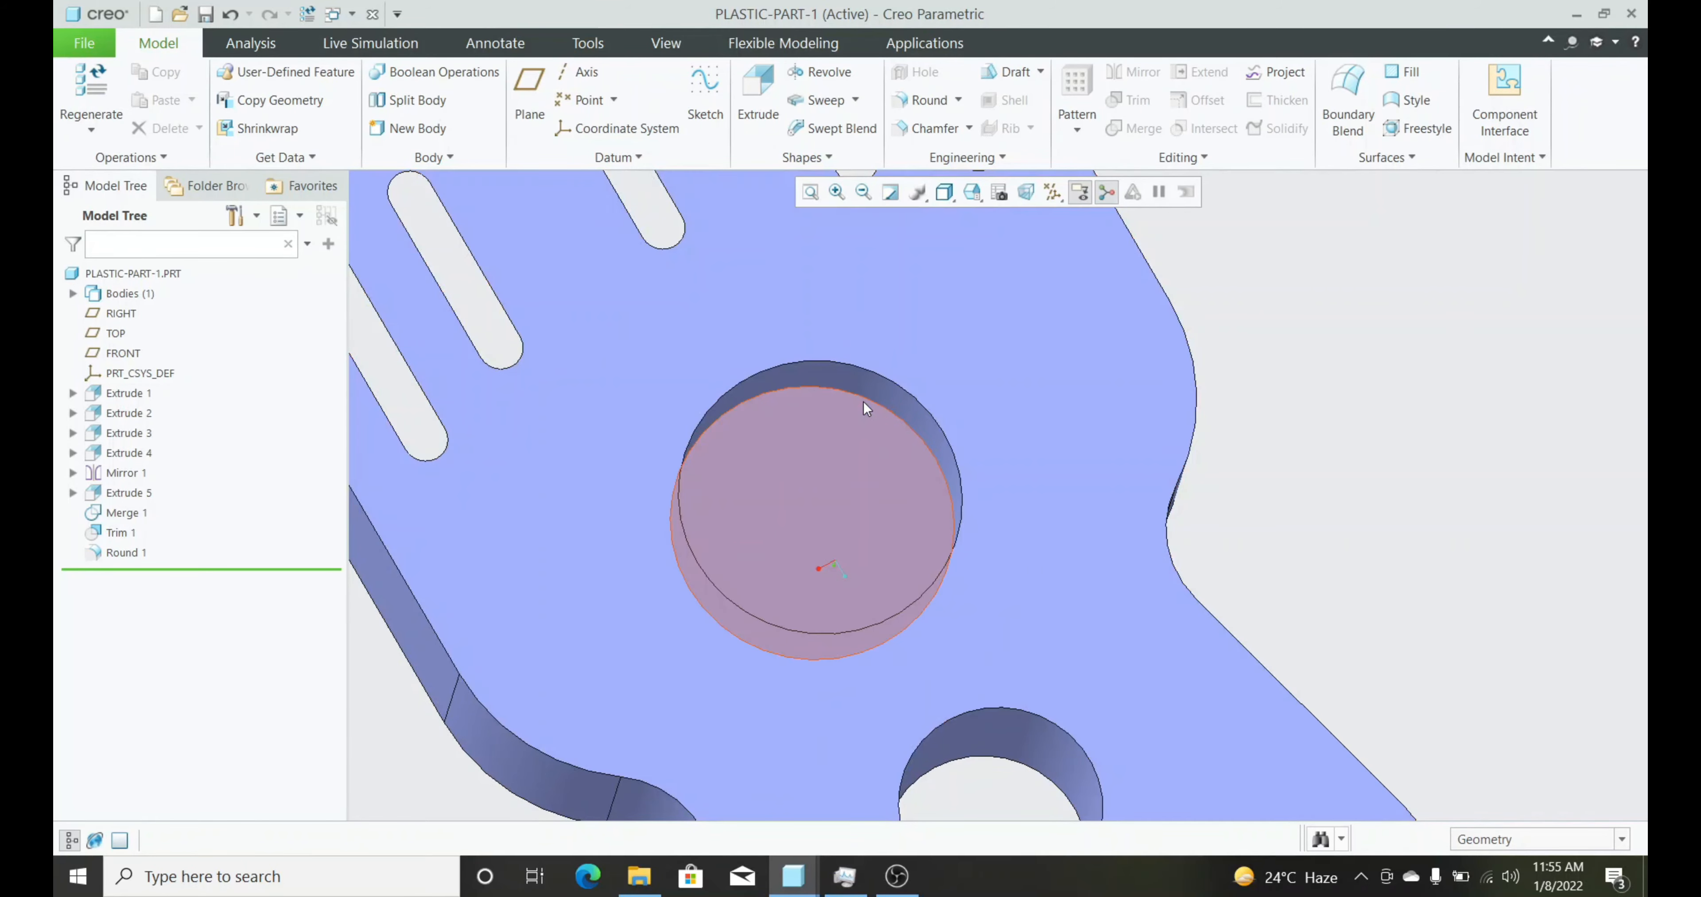
{"action": "left_click", "coordinate": [870, 403]}
{"action": "mouse_move", "coordinate": [837, 471]}
{"action": "middle_mouse_down"}
{"action": "mouse_move", "coordinate": [784, 429]}
{"action": "mouse_move", "coordinate": [812, 466]}
{"action": "mouse_move", "coordinate": [832, 449]}
{"action": "middle_mouse_up"}
{"action": "left_click", "coordinate": [924, 100]}
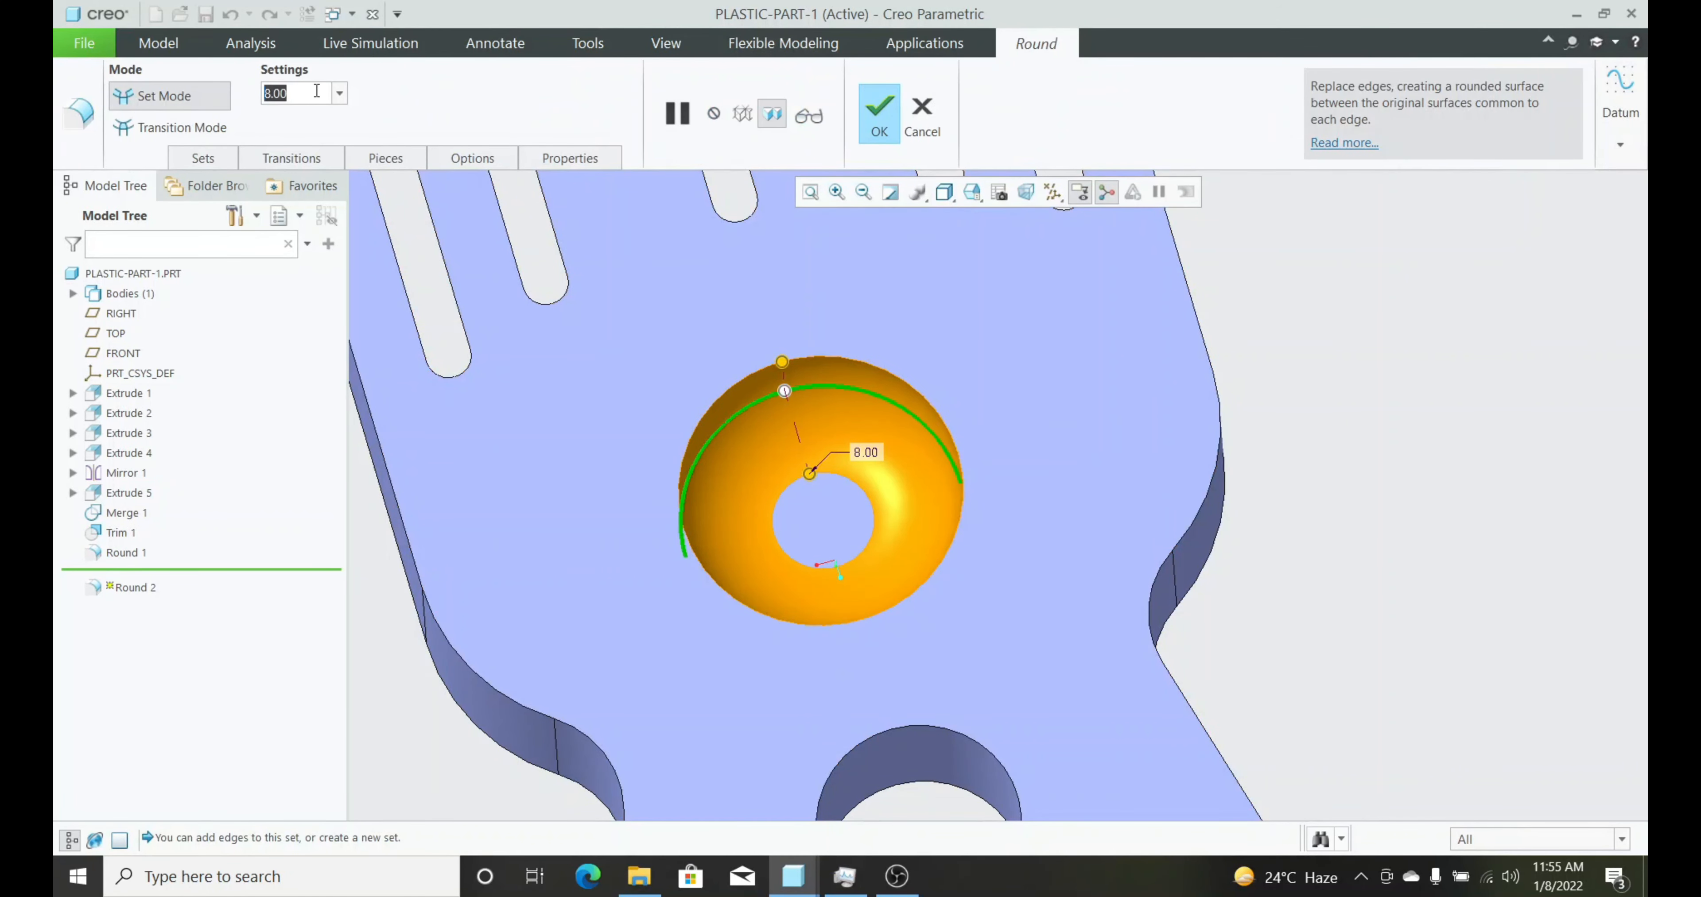
{"action": "type", "text": "2"}
{"action": "key", "text": "Return"}
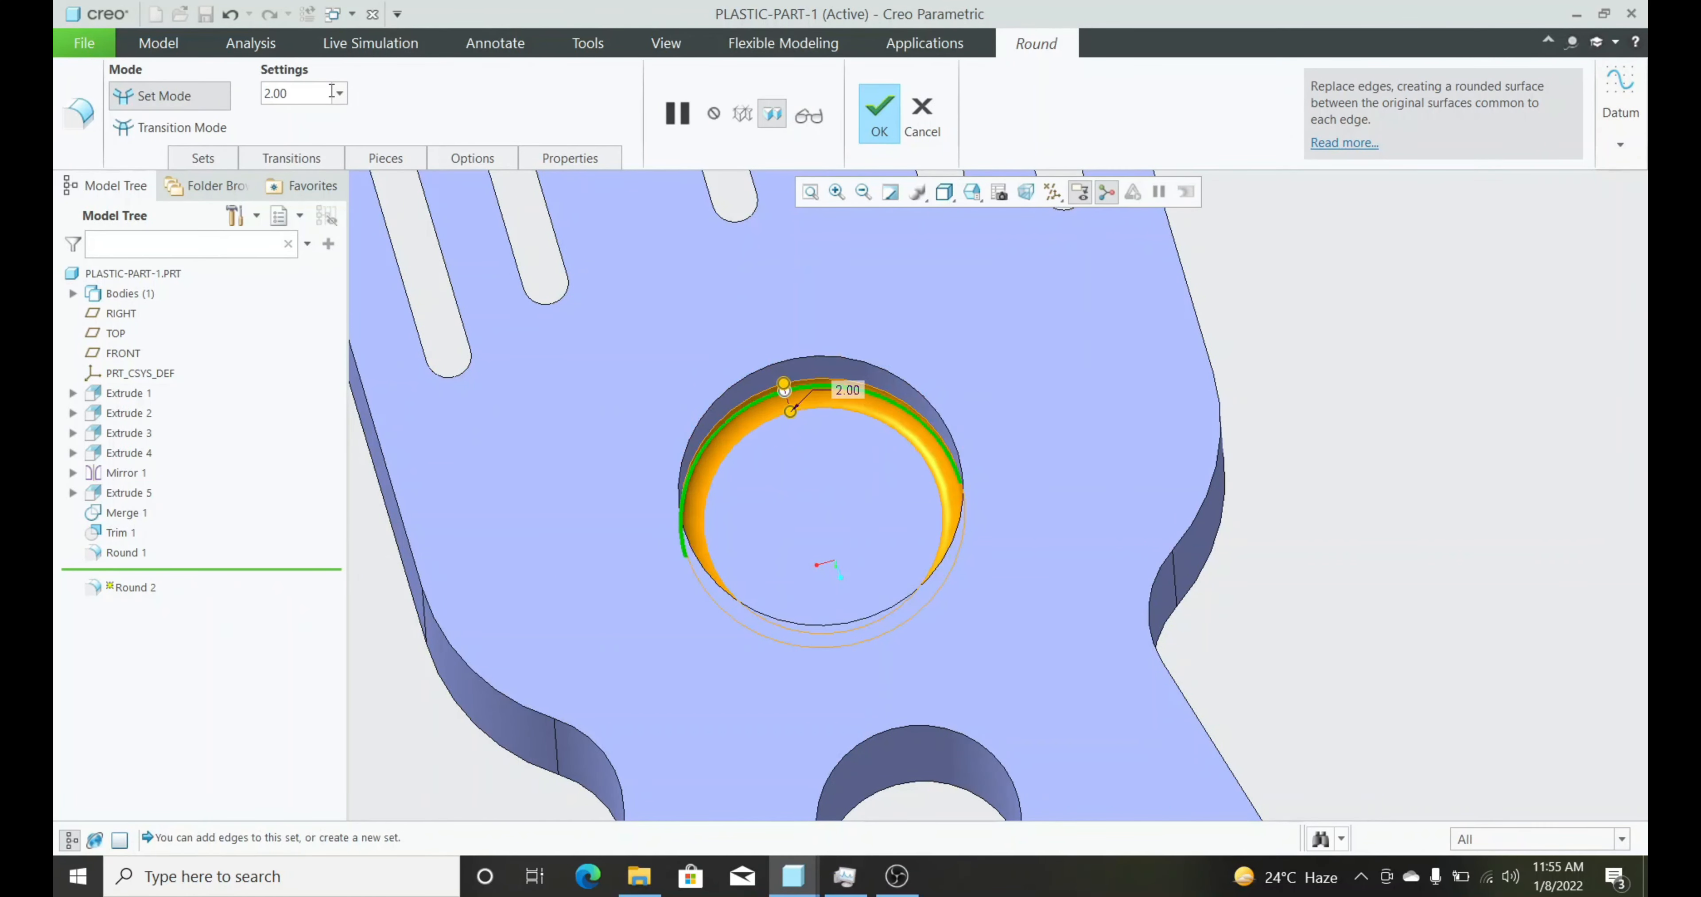
{"action": "left_click", "coordinate": [889, 115]}
{"action": "scroll", "coordinate": [917, 442], "scroll_direction": "up", "scroll_amount": 4}
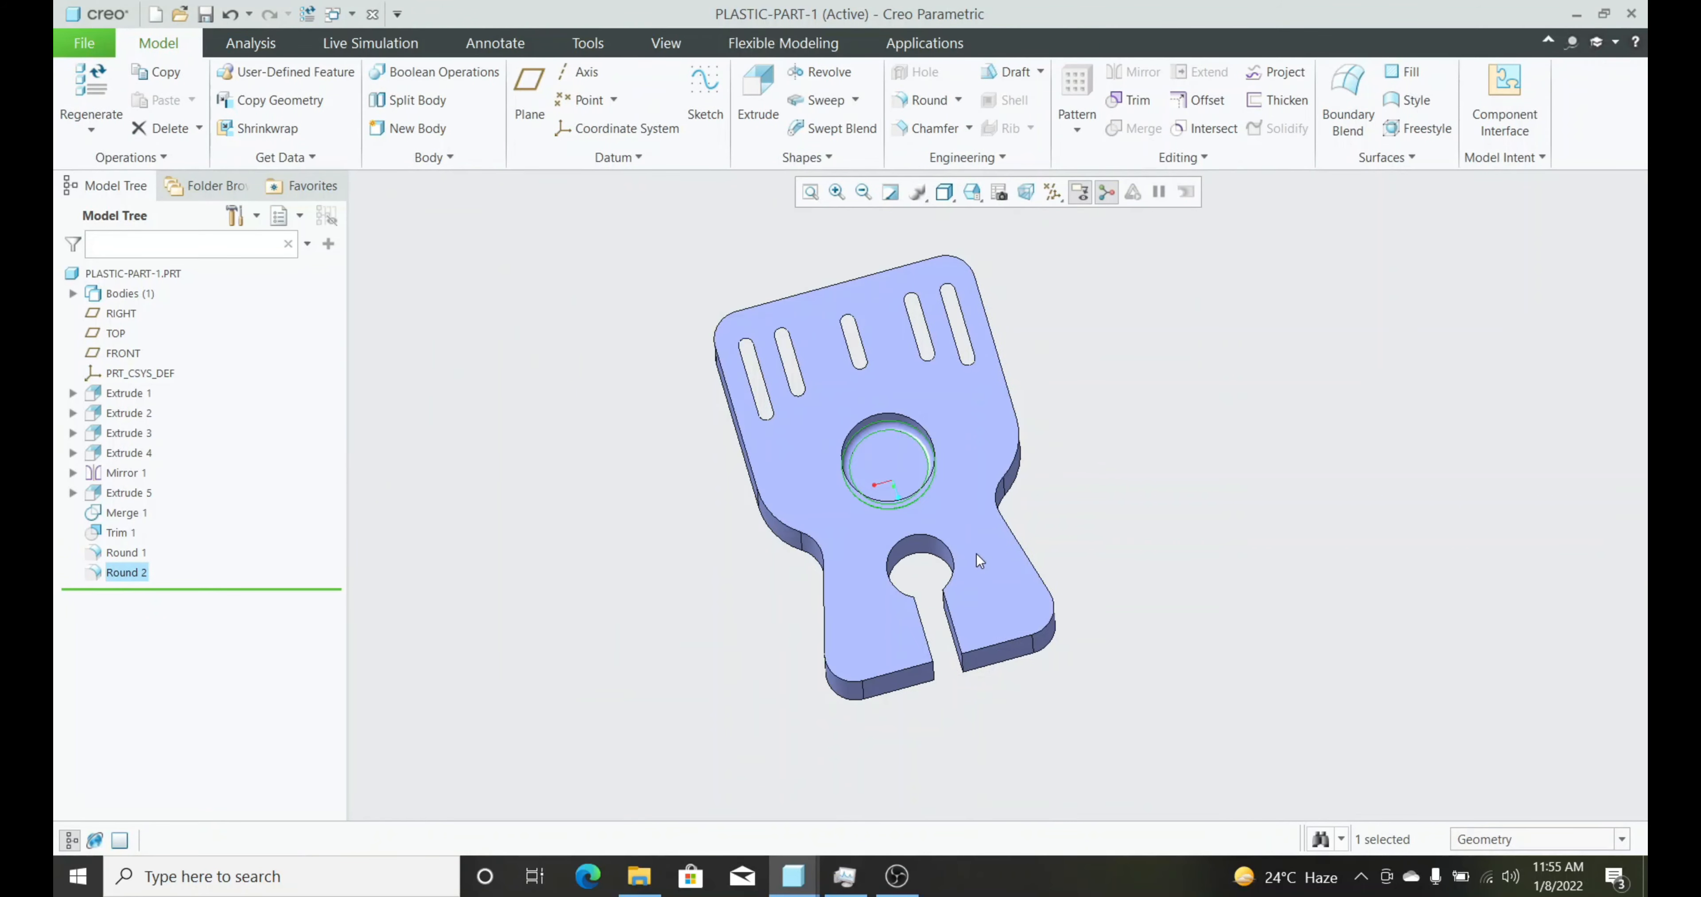
{"action": "mouse_move", "coordinate": [976, 554]}
{"action": "middle_mouse_down"}
{"action": "mouse_move", "coordinate": [947, 674]}
{"action": "mouse_move", "coordinate": [943, 633]}
{"action": "mouse_move", "coordinate": [987, 624]}
{"action": "middle_mouse_up"}
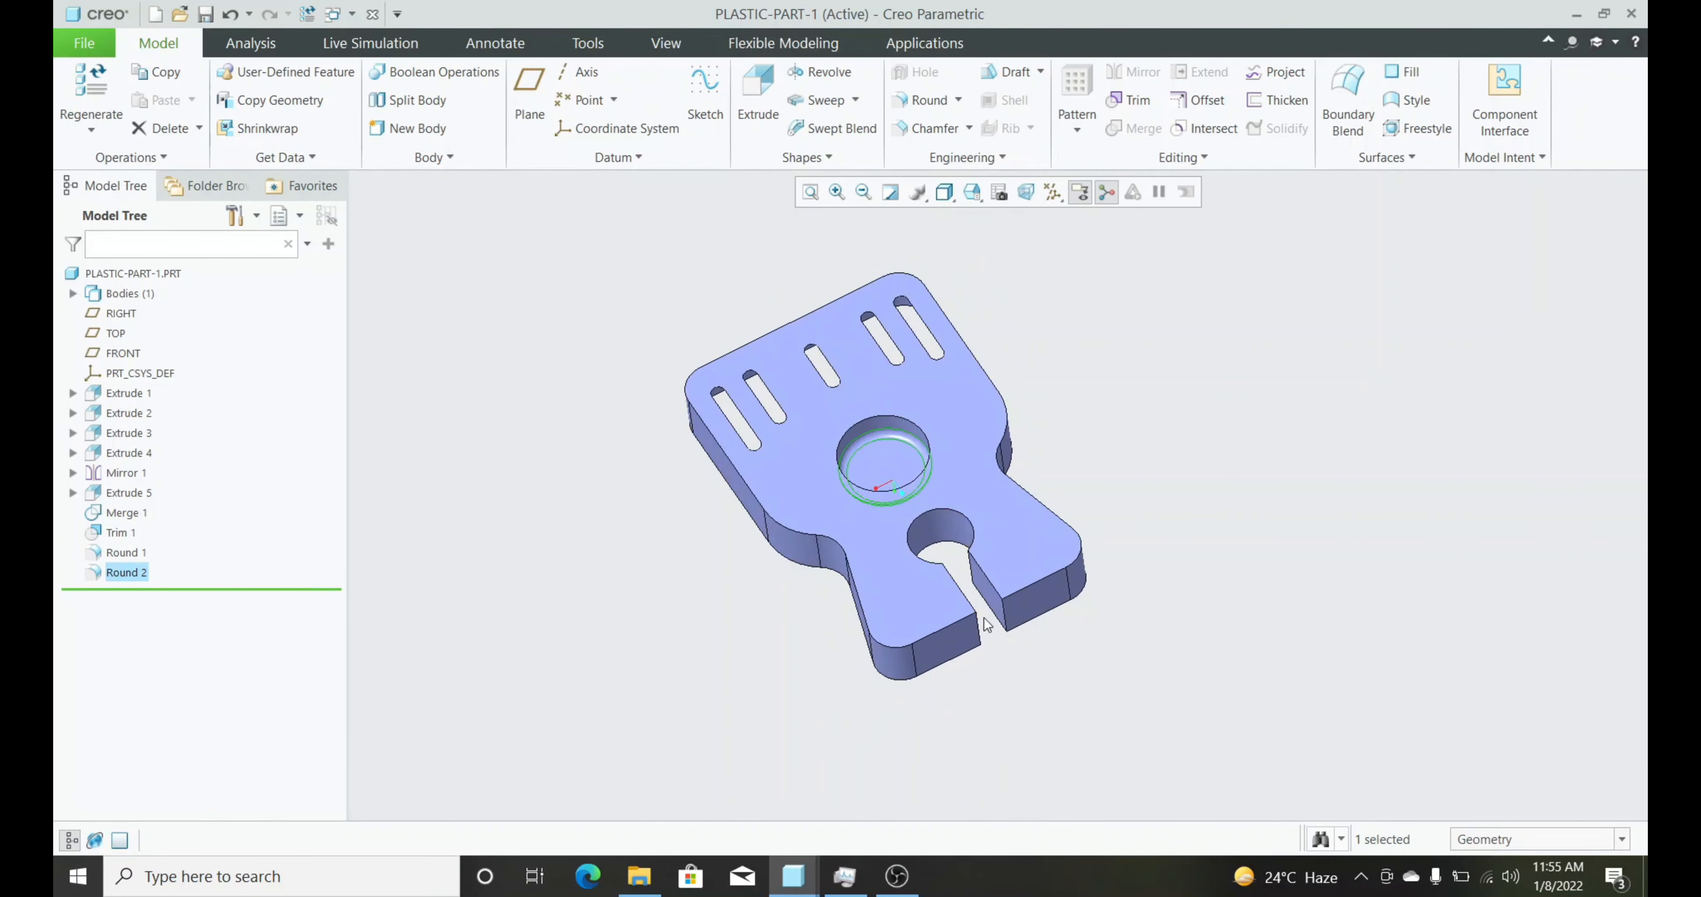
{"action": "left_click", "coordinate": [1006, 620]}
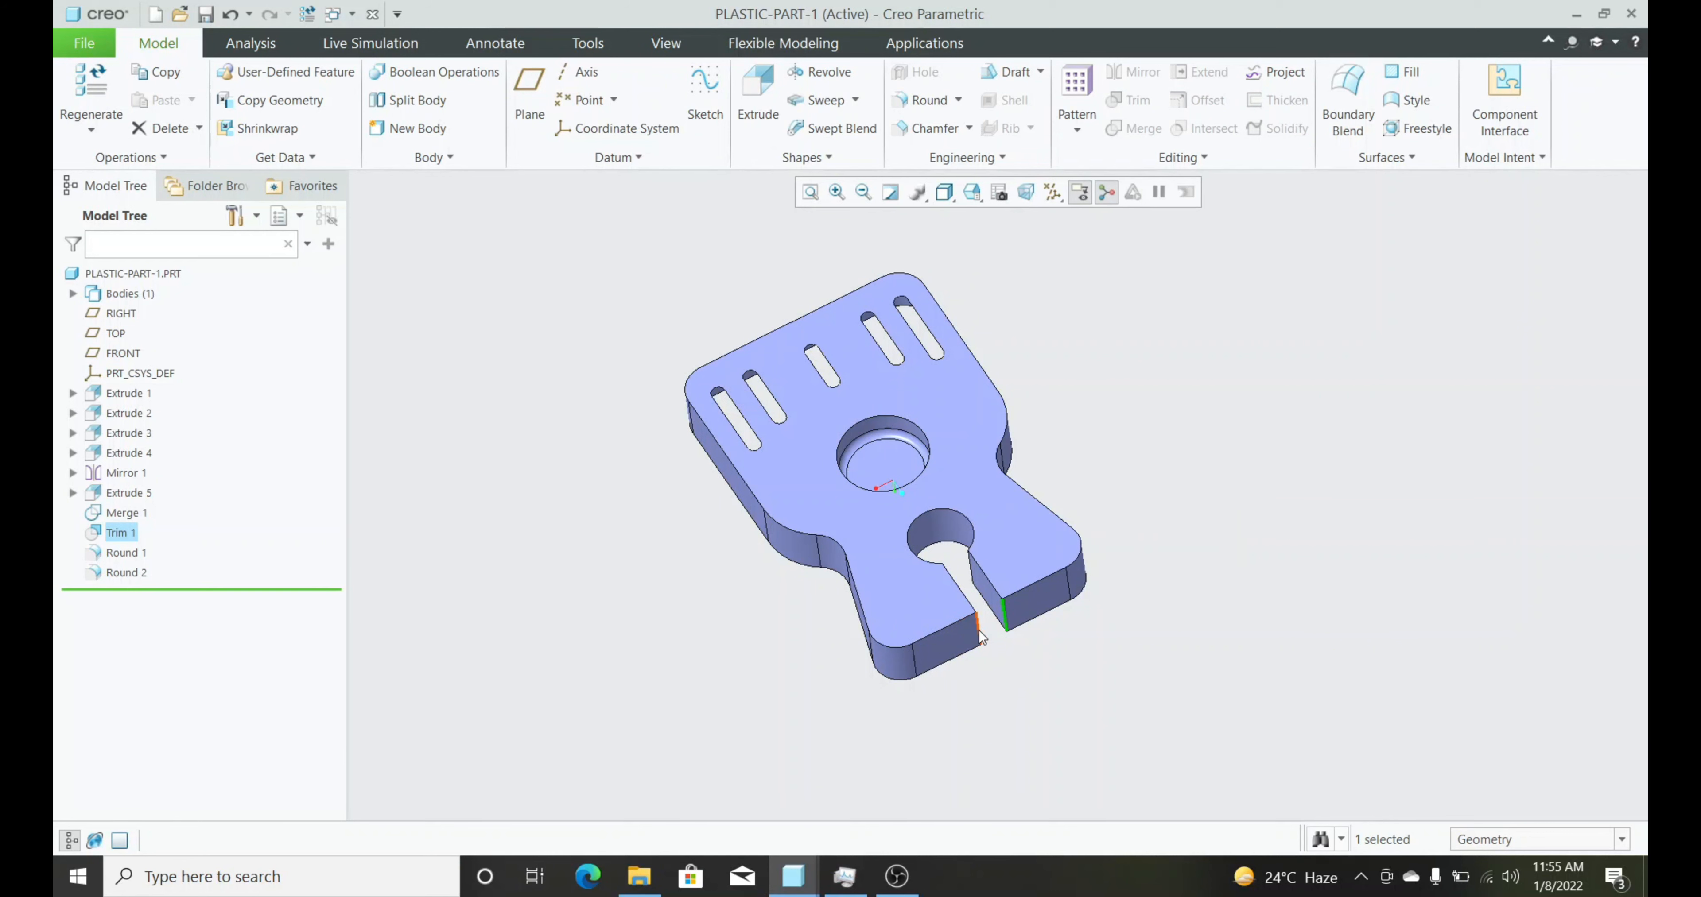
{"action": "left_click", "coordinate": [978, 627], "text": "ctrl"}
{"action": "middle_click_drag", "start_coordinate": [980, 637], "coordinate": [995, 694]}
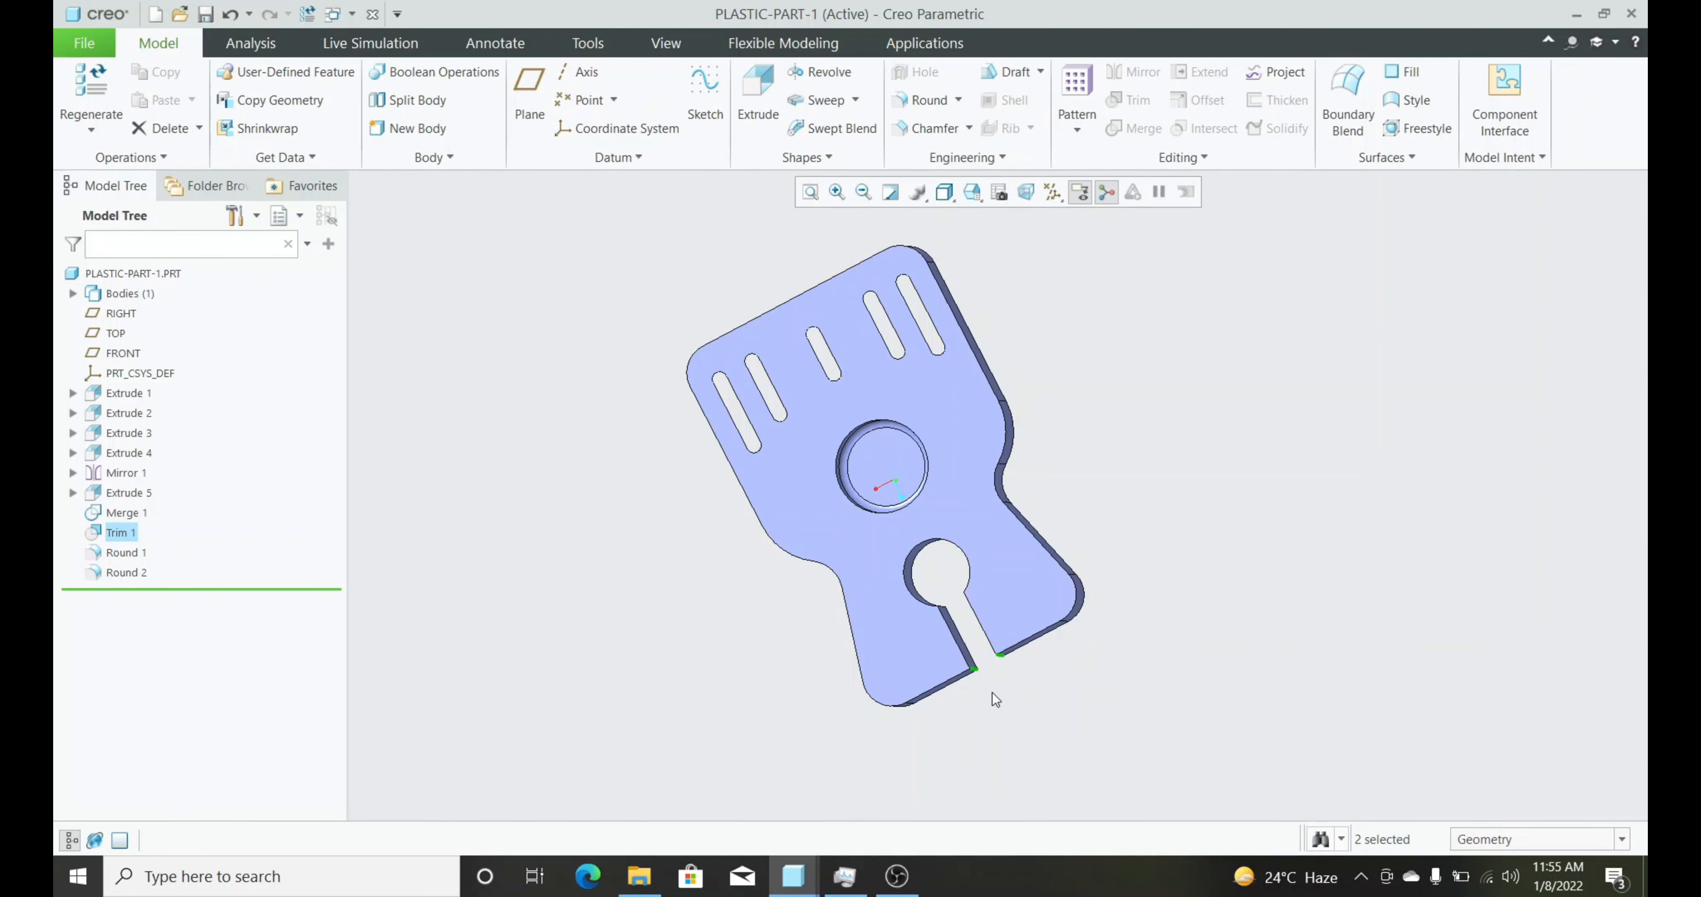
{"action": "scroll", "coordinate": [953, 614], "scroll_direction": "down", "scroll_amount": 3}
{"action": "scroll", "coordinate": [937, 610], "scroll_direction": "up", "scroll_amount": 4}
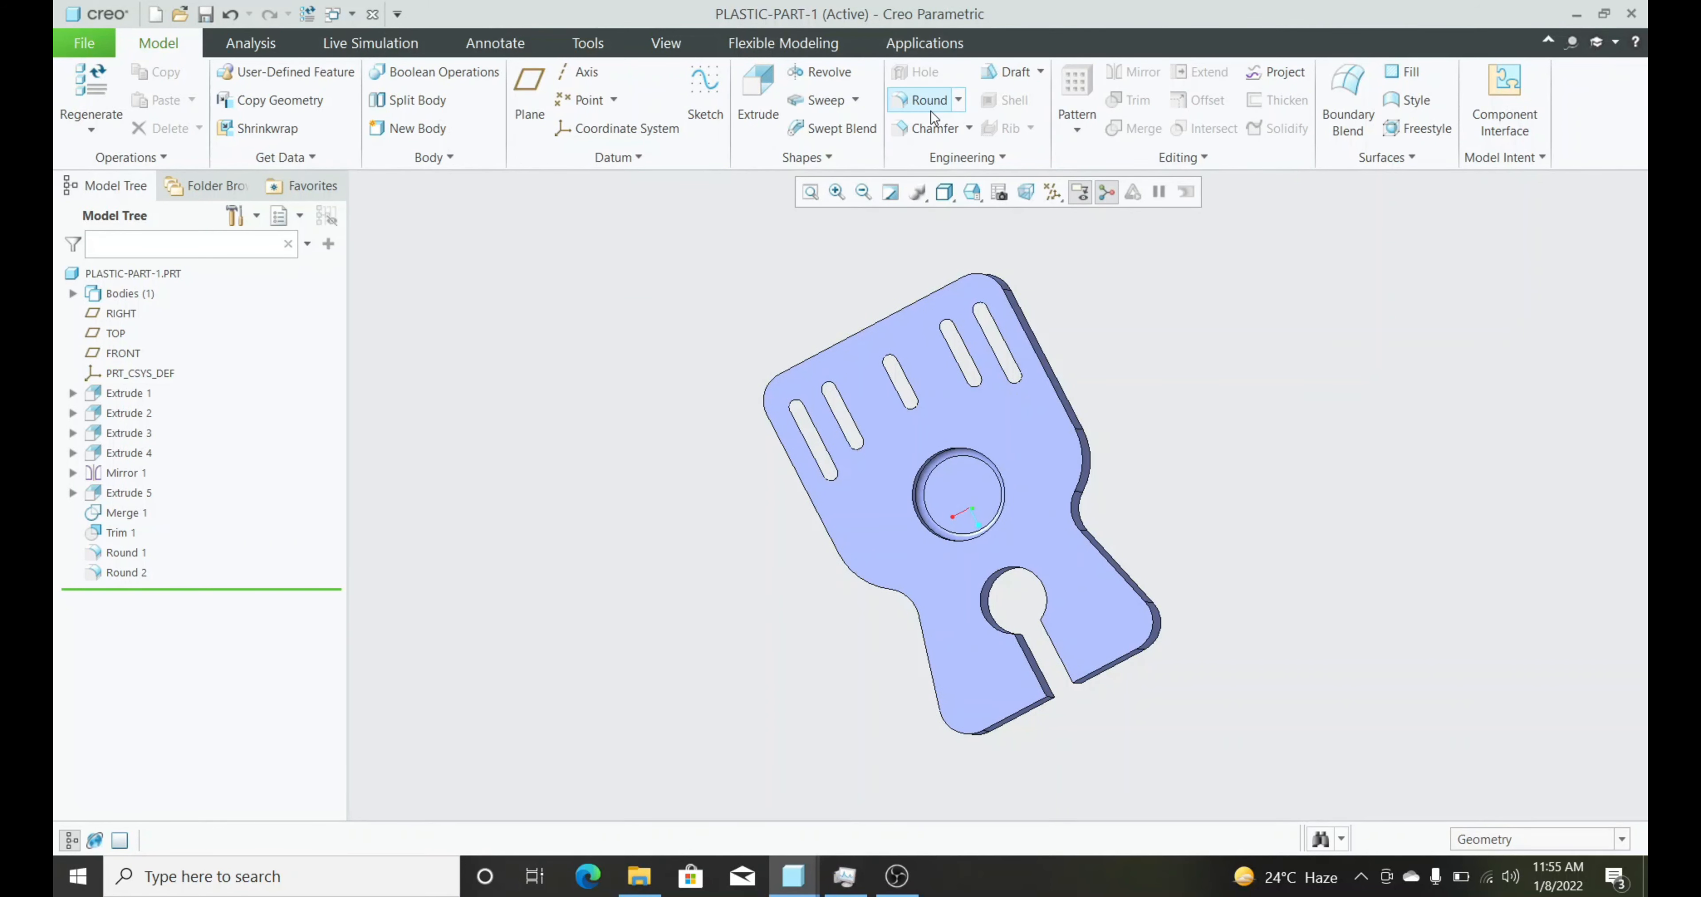
Round the two edges at the open mouth of the slot on the forked end with a radius of 3
{"action": "scroll", "coordinate": [1032, 637], "scroll_direction": "down", "scroll_amount": 6}
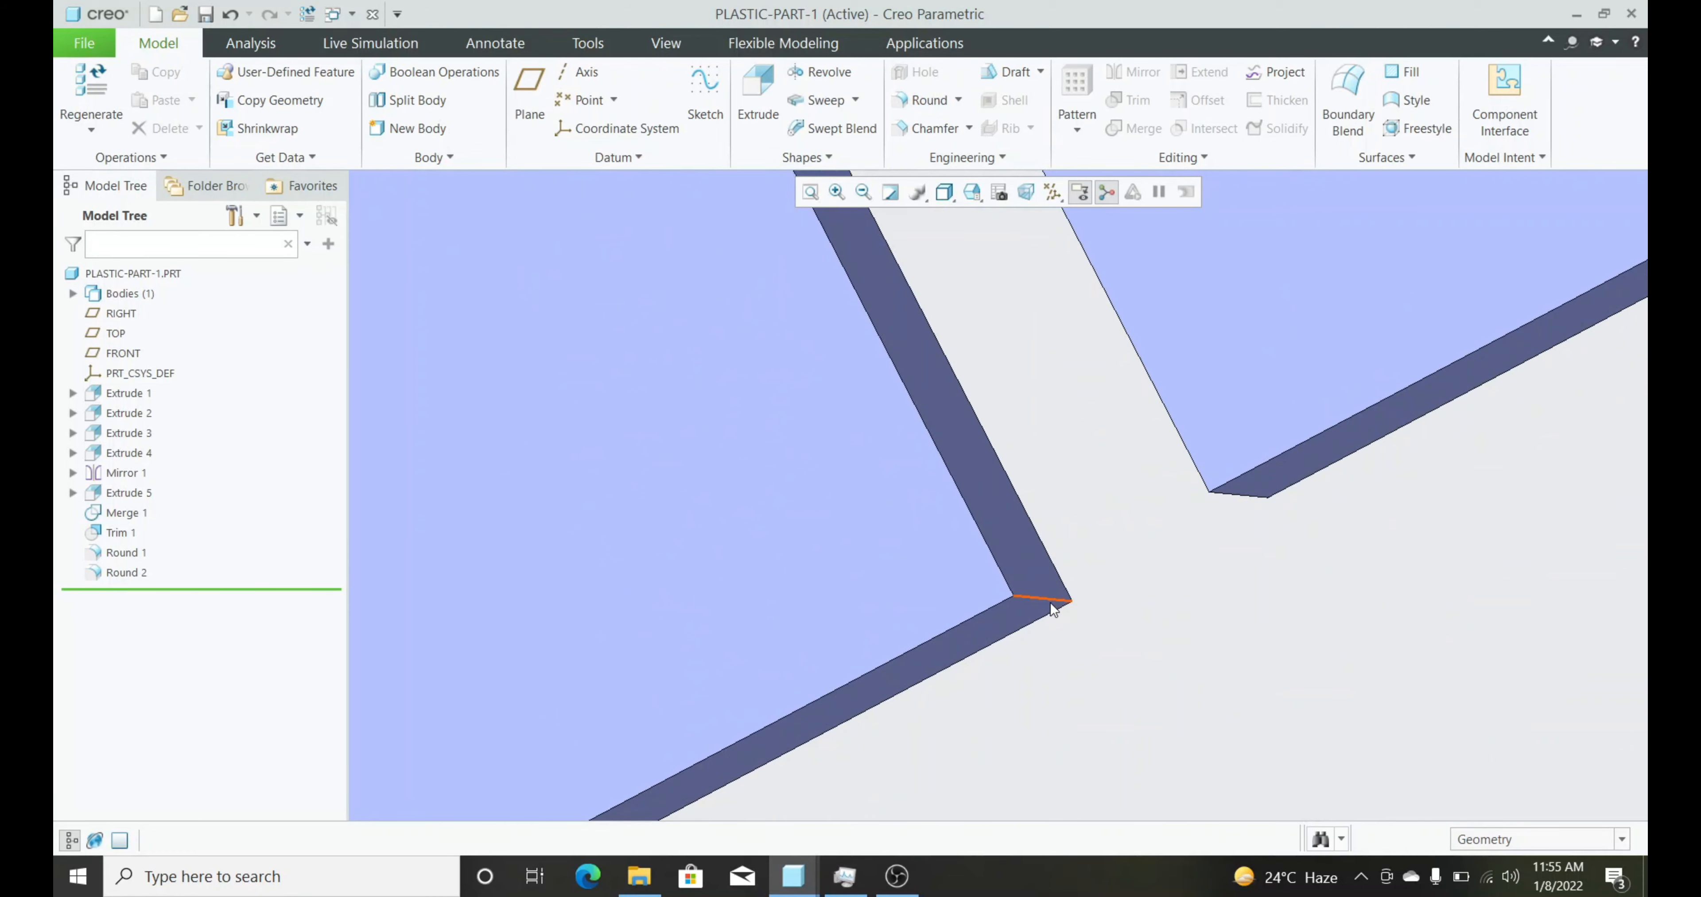
{"action": "scroll", "coordinate": [1076, 673], "scroll_direction": "up", "scroll_amount": 4}
{"action": "left_click", "coordinate": [1006, 586]}
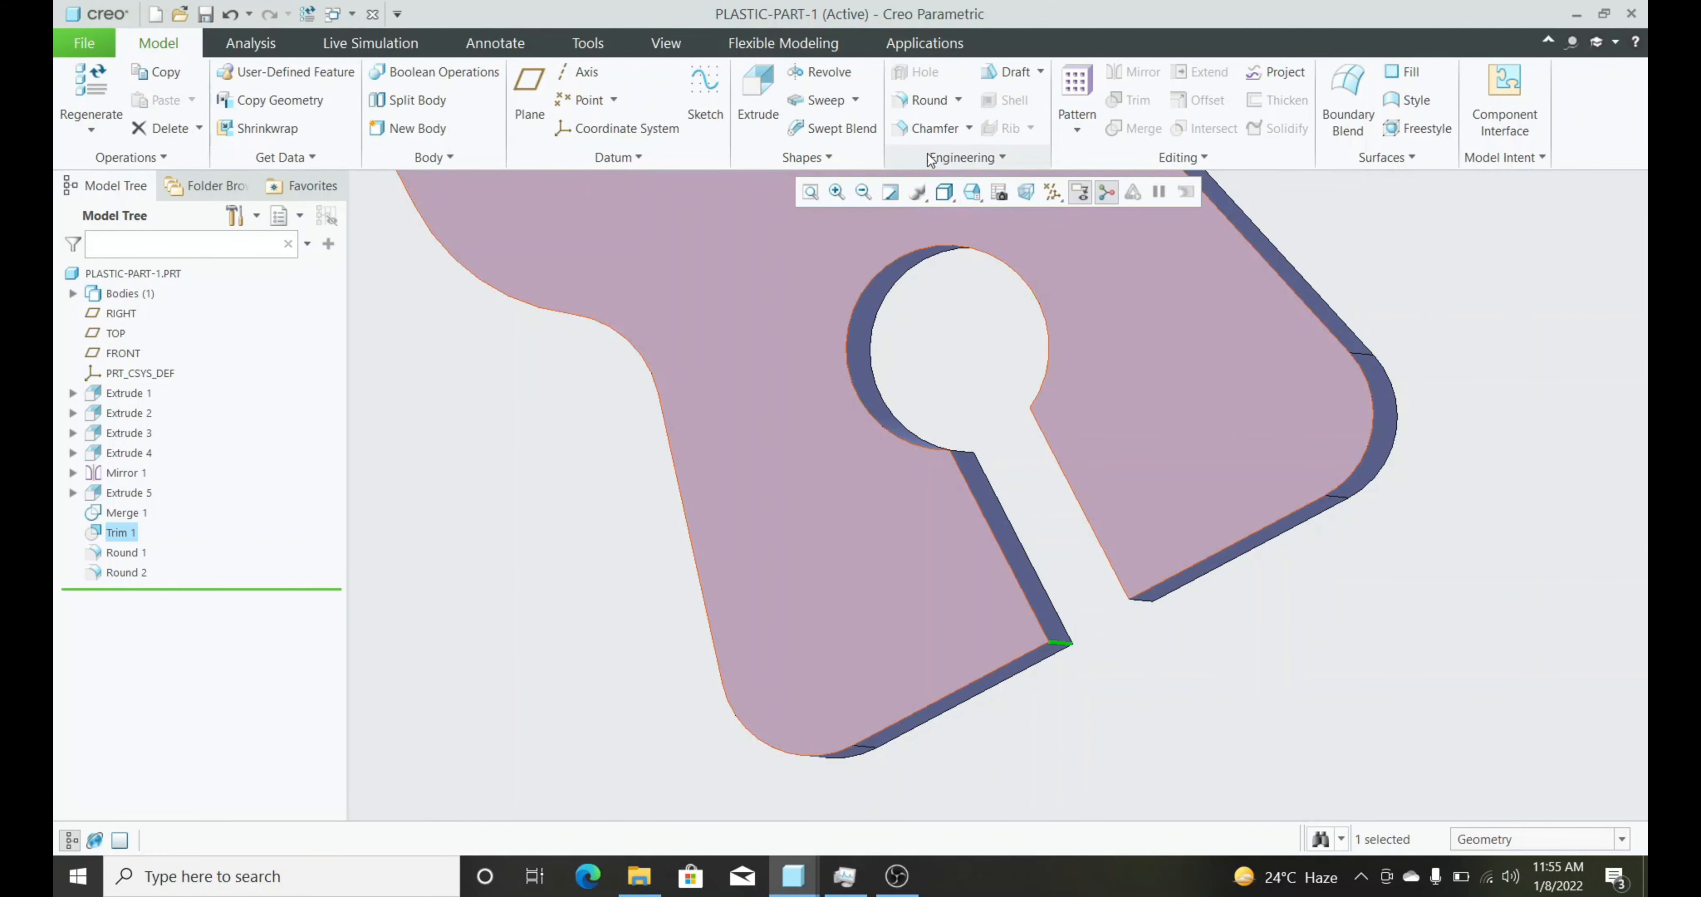
{"action": "left_click", "coordinate": [921, 100]}
{"action": "middle_click_drag", "start_coordinate": [1129, 648], "coordinate": [1185, 582]}
{"action": "left_click", "coordinate": [1178, 577], "text": "ctrl"}
{"action": "middle_click_drag", "start_coordinate": [1139, 674], "coordinate": [1056, 653]}
{"action": "type", "text": "3"}
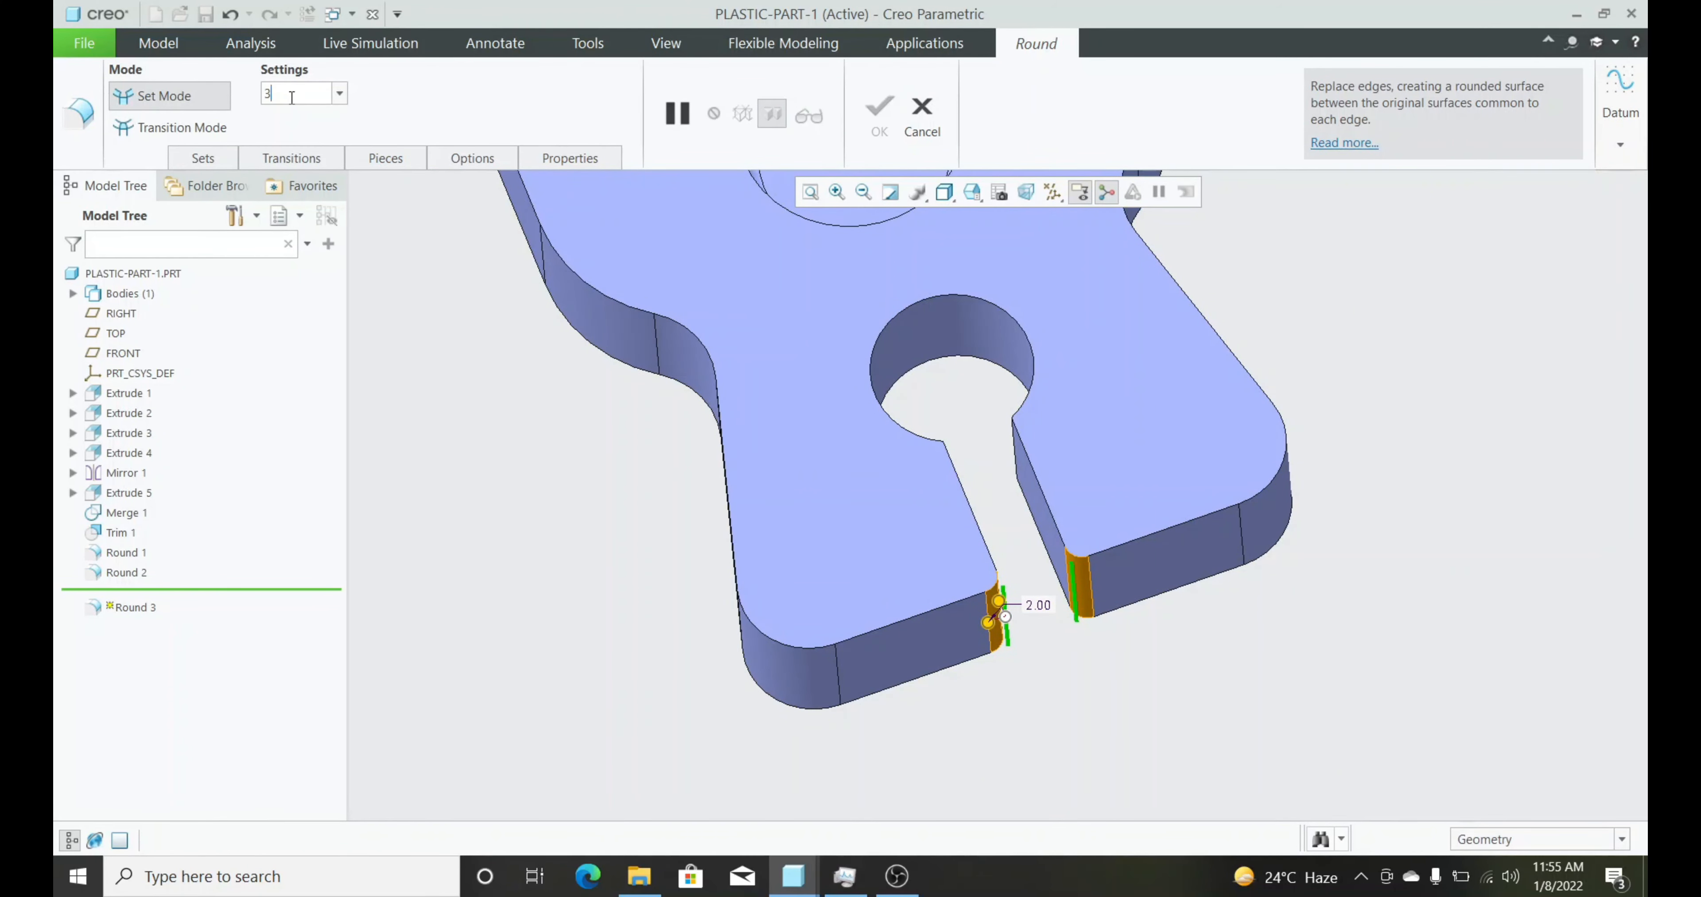
{"action": "key", "text": "Return"}
{"action": "left_click", "coordinate": [877, 119]}
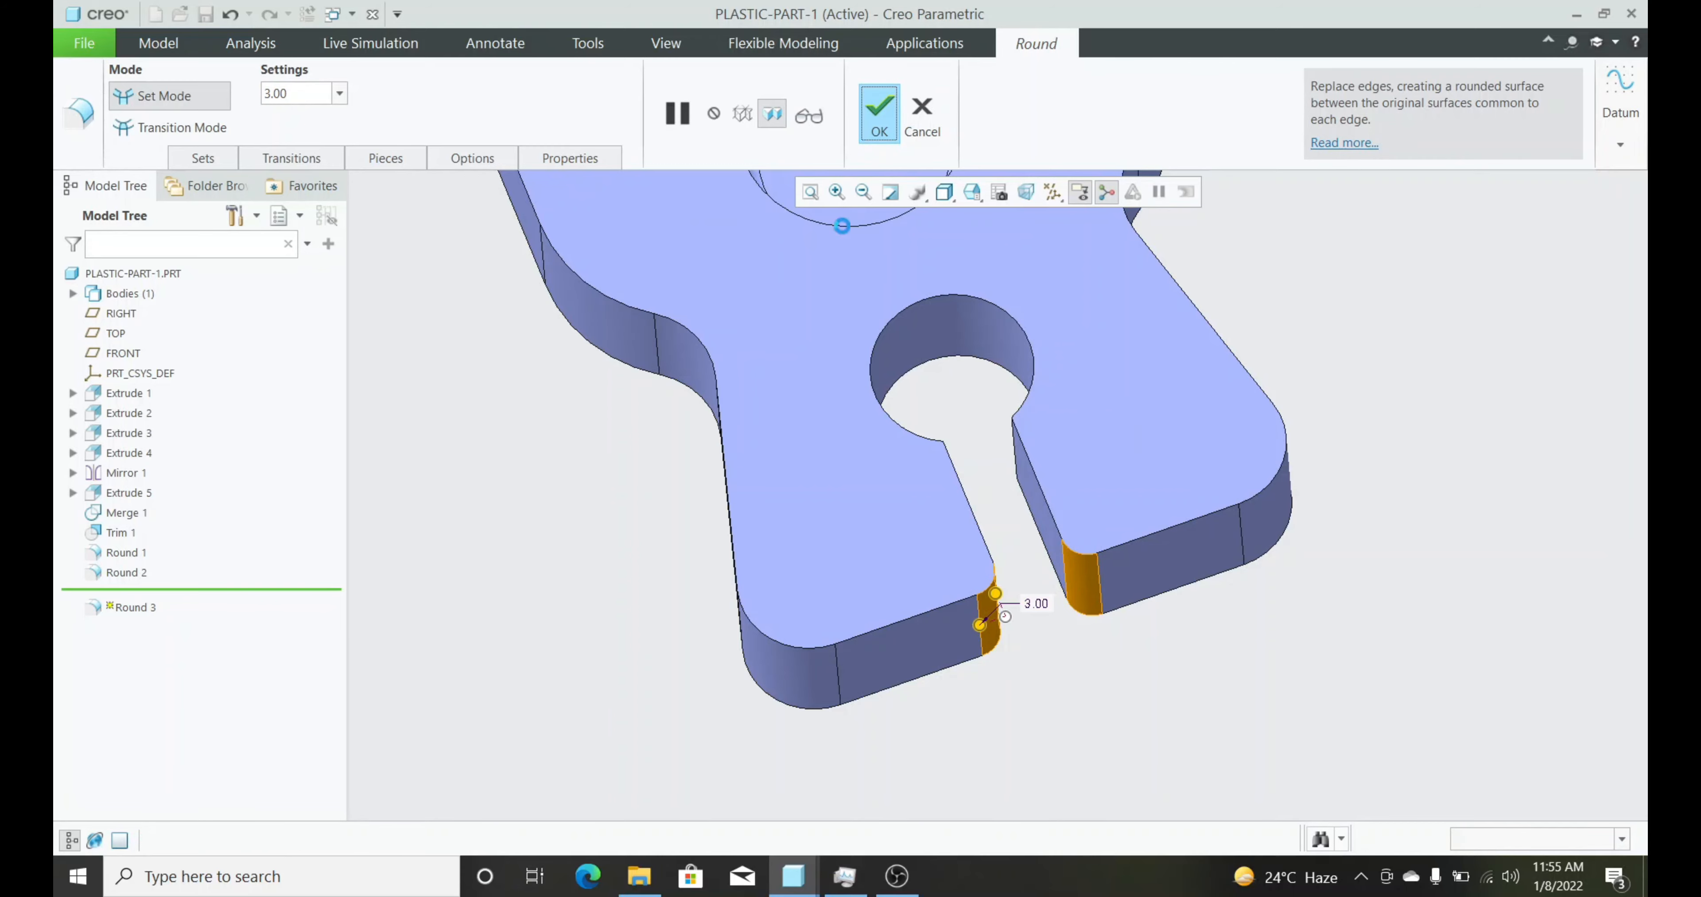
Round the two edges where the forked end's slot meets its circular cutout with a radius of 2
{"action": "middle_click_drag", "start_coordinate": [601, 653], "coordinate": [915, 501]}
{"action": "left_click", "coordinate": [861, 507]}
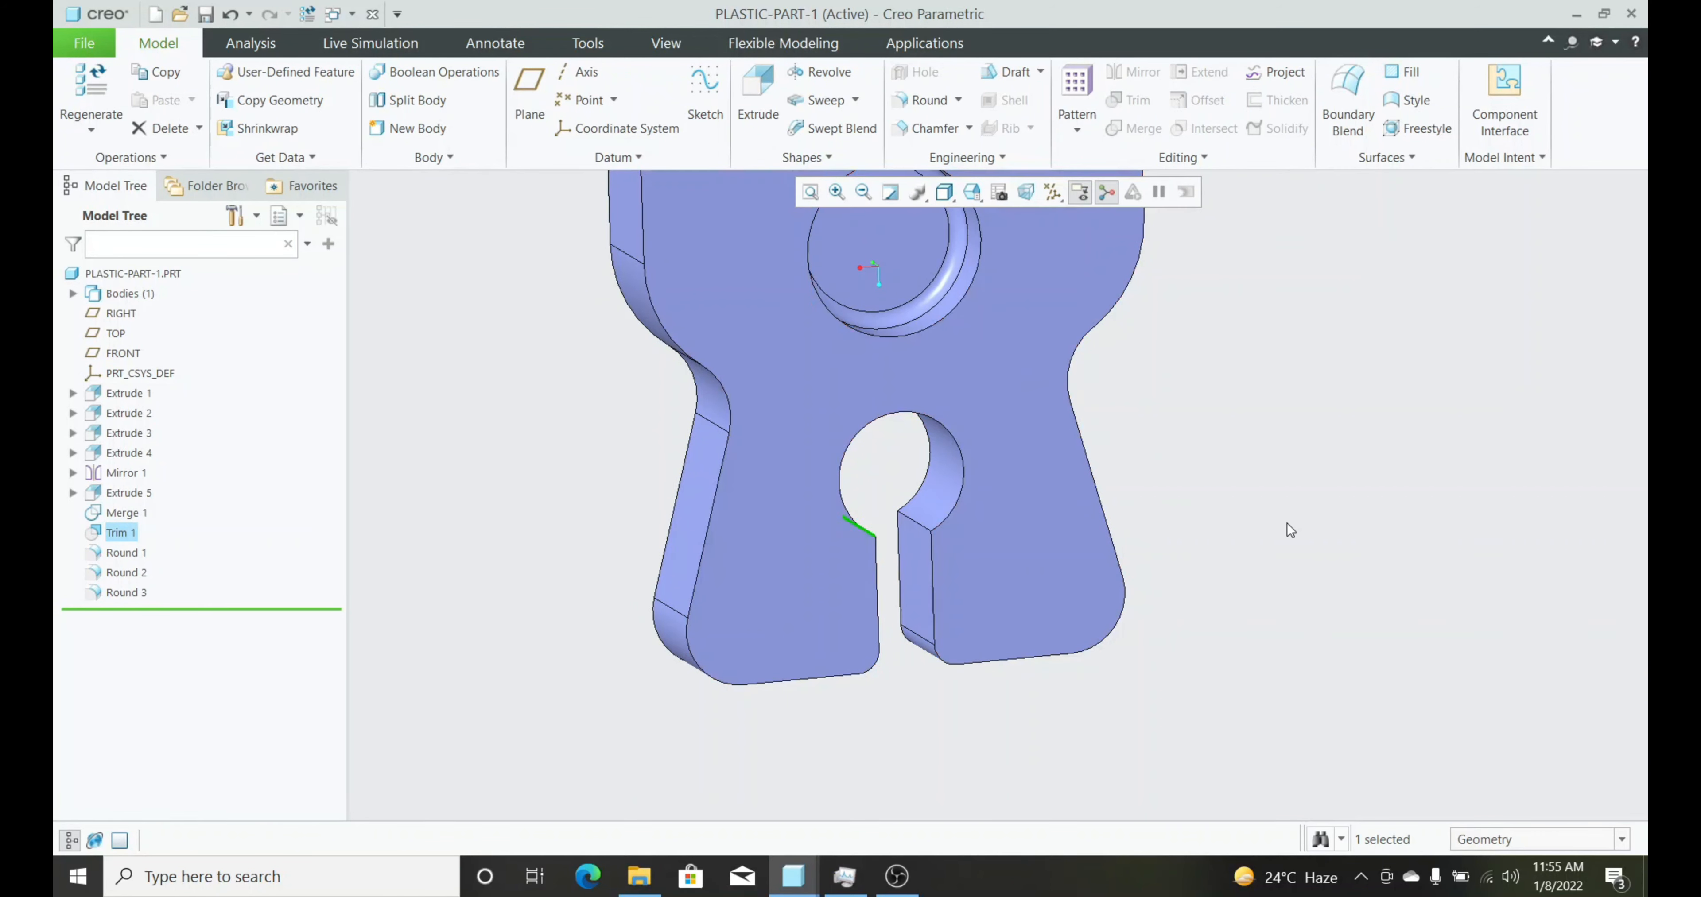
{"action": "left_click", "coordinate": [1298, 518]}
{"action": "left_click", "coordinate": [928, 101]}
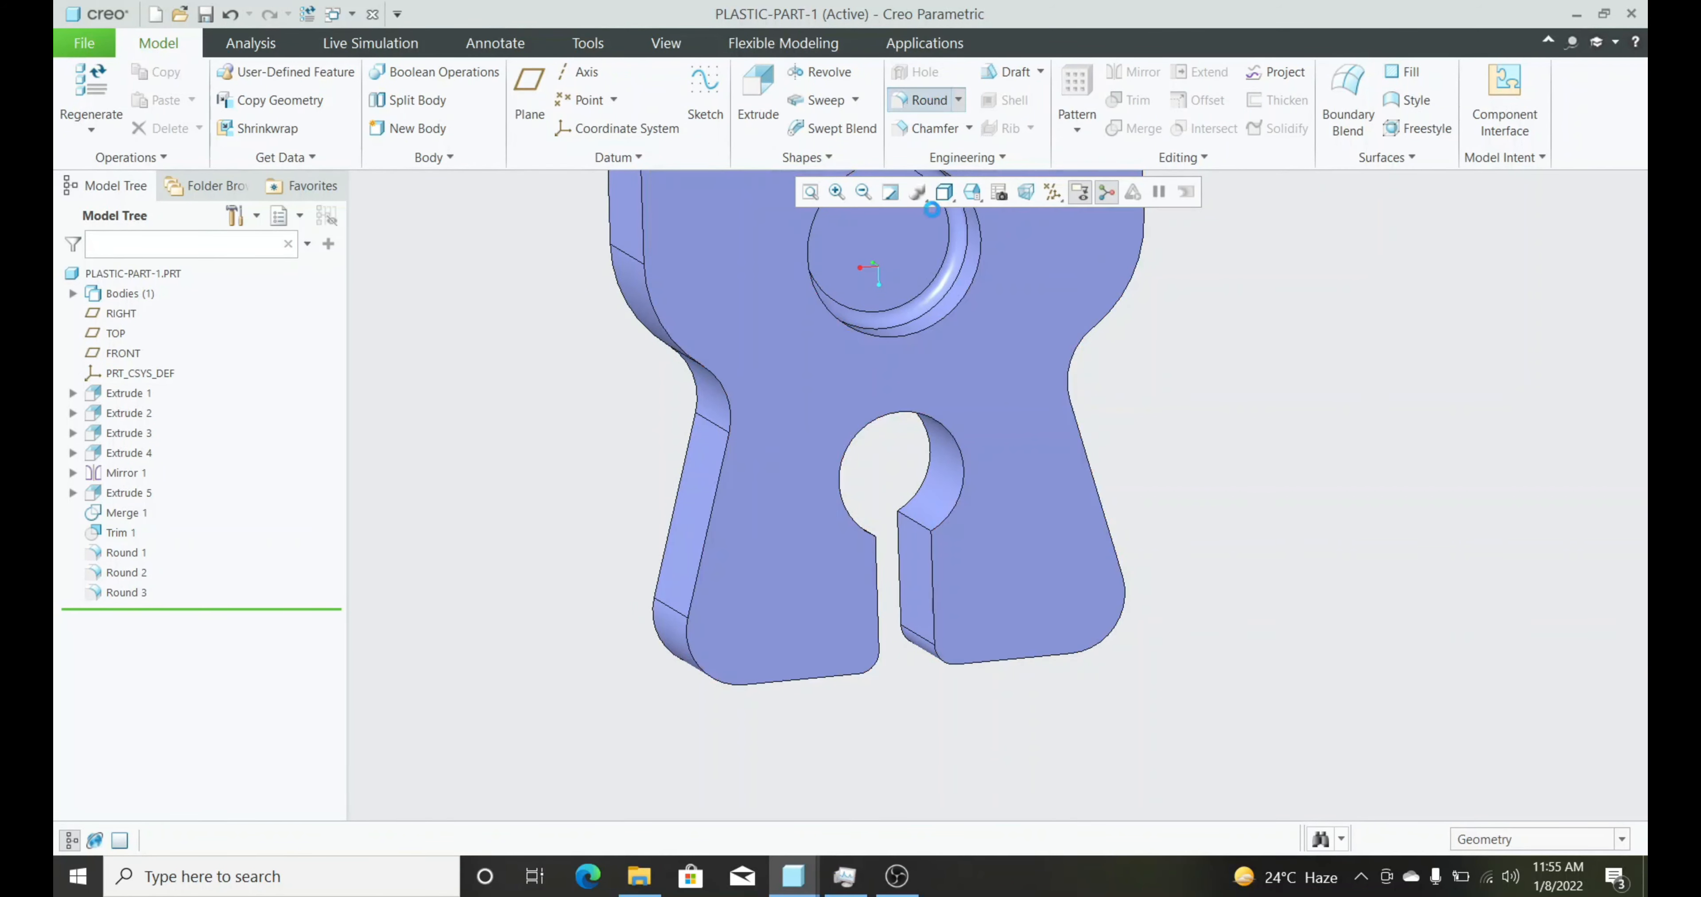
{"action": "scroll", "coordinate": [914, 566], "scroll_direction": "down", "scroll_amount": 3}
{"action": "left_click", "coordinate": [930, 502]}
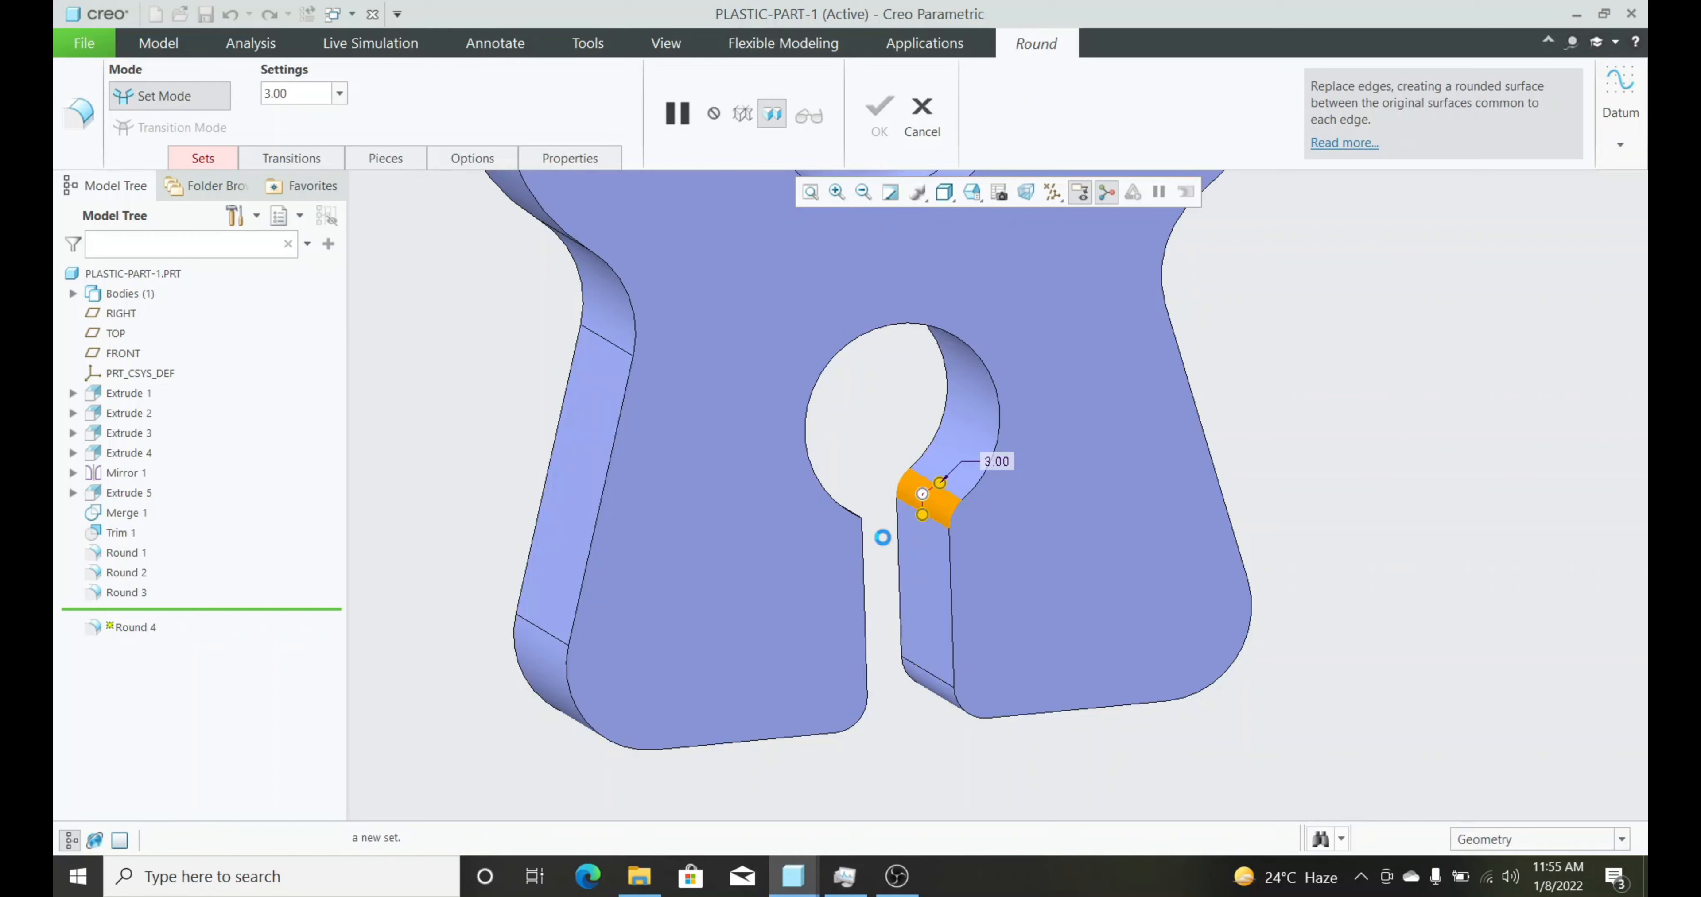
{"action": "middle_click_drag", "start_coordinate": [882, 537], "coordinate": [833, 559]}
{"action": "left_click", "coordinate": [882, 501], "text": "ctrl"}
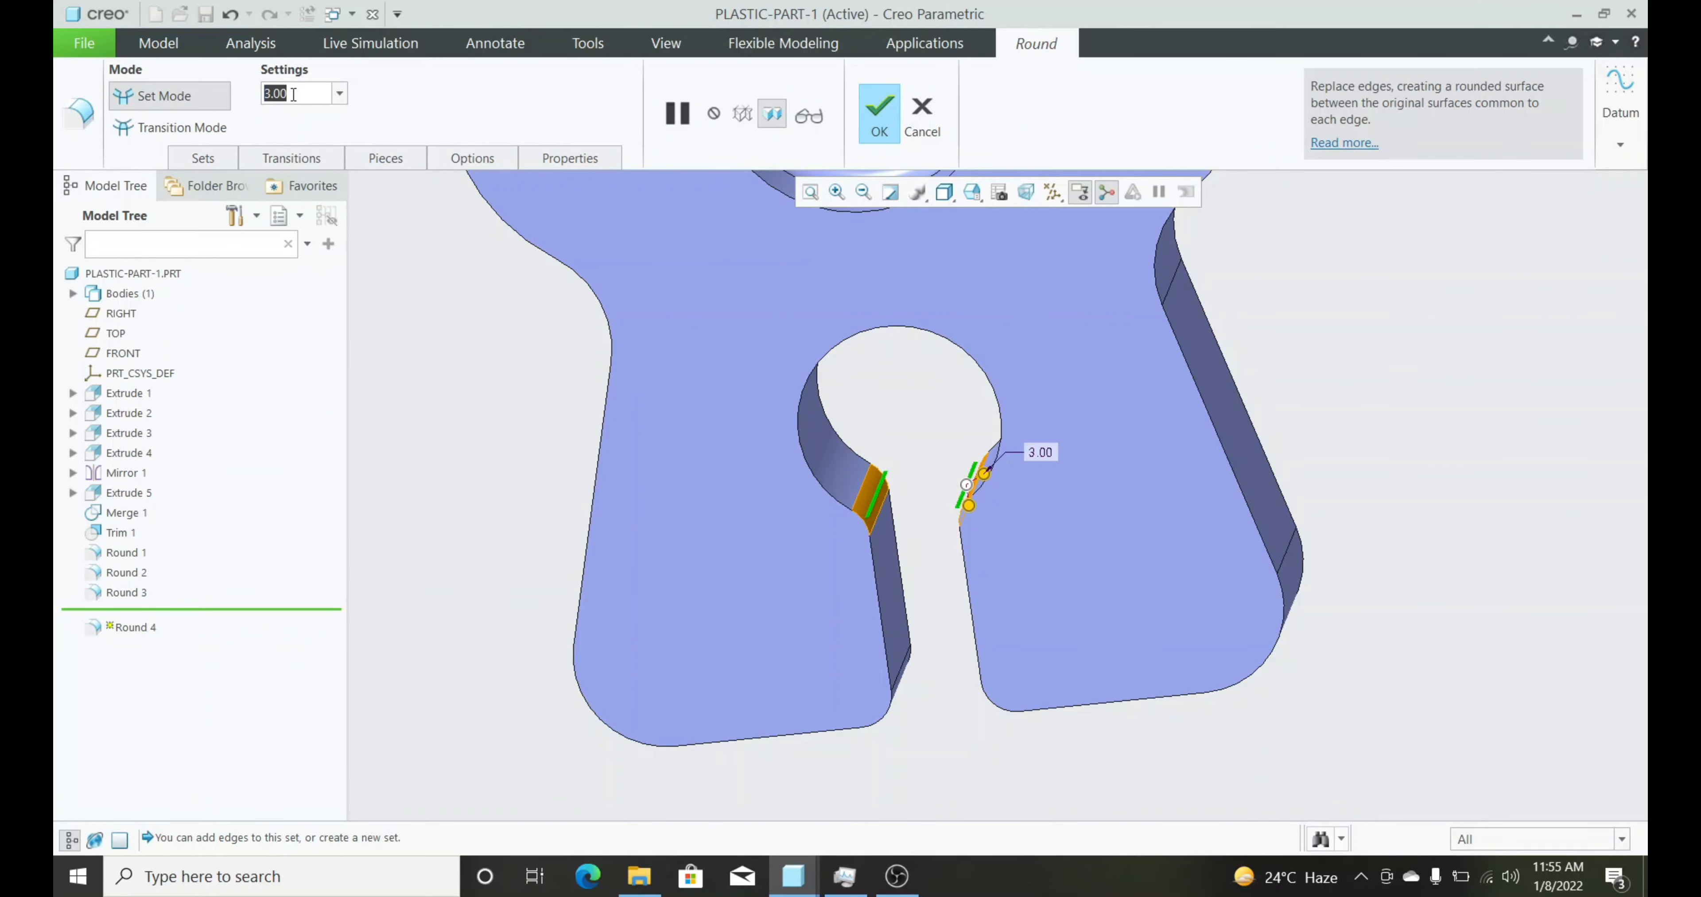
{"action": "type", "text": "2"}
{"action": "key", "text": "Return"}
{"action": "scroll", "coordinate": [745, 480], "scroll_direction": "down", "scroll_amount": 3}
{"action": "middle_click_drag", "start_coordinate": [746, 480], "coordinate": [842, 530]}
{"action": "left_click", "coordinate": [878, 122]}
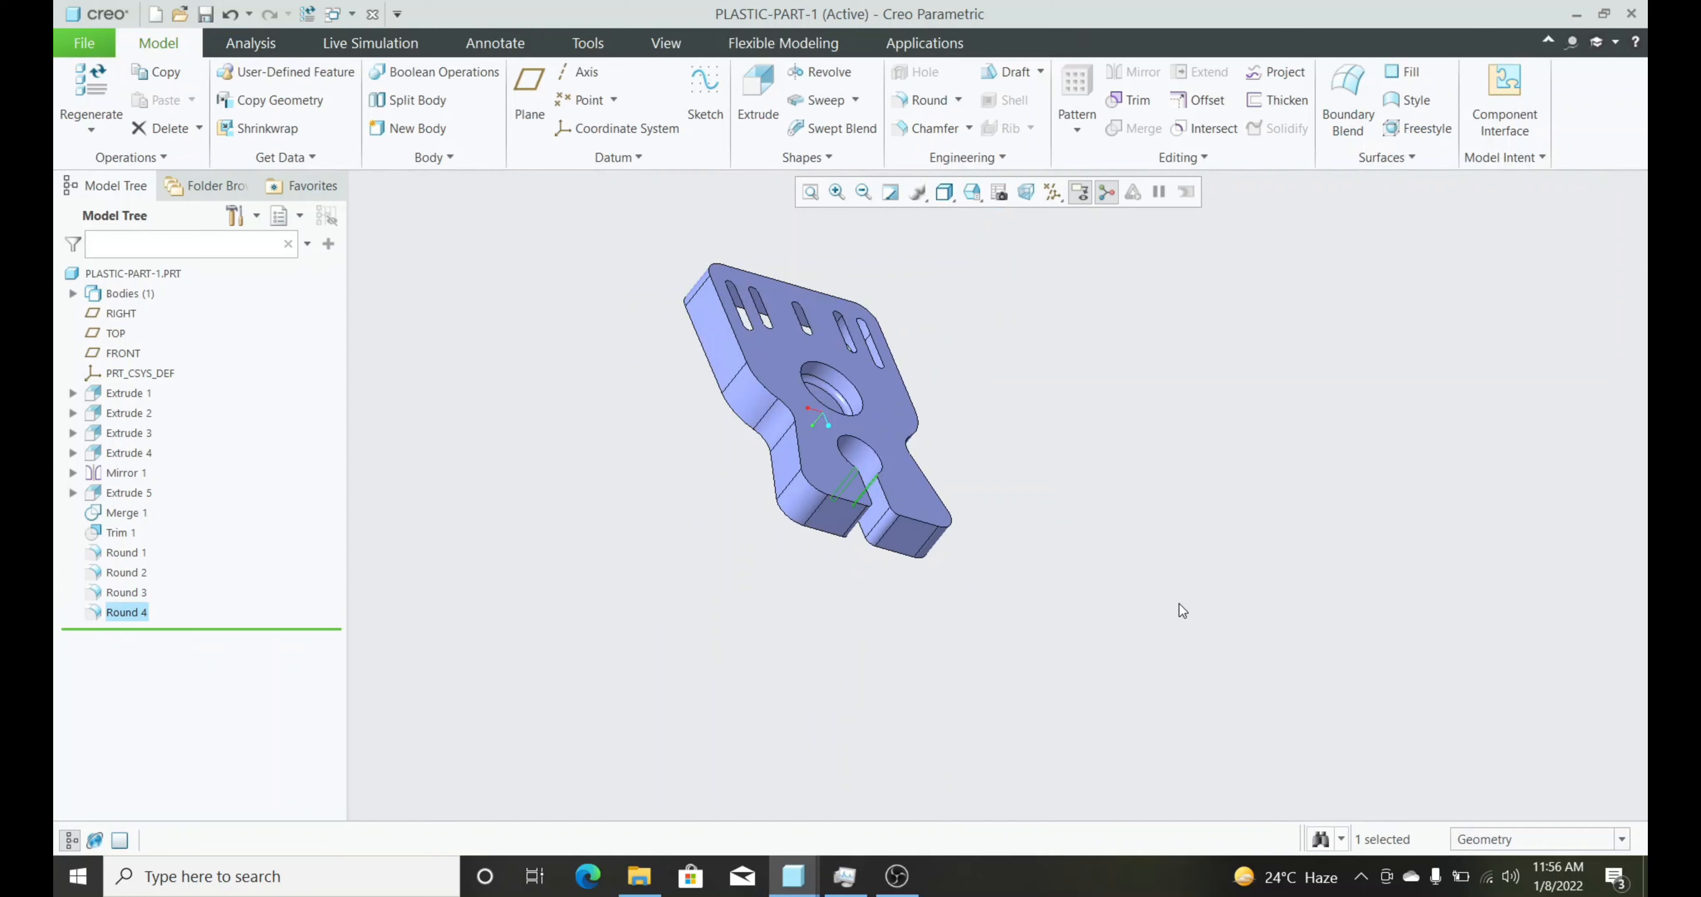
Start thickening the plate's quilt with an offset value of 1.5
{"action": "middle_click_drag", "start_coordinate": [1178, 603], "coordinate": [989, 333]}
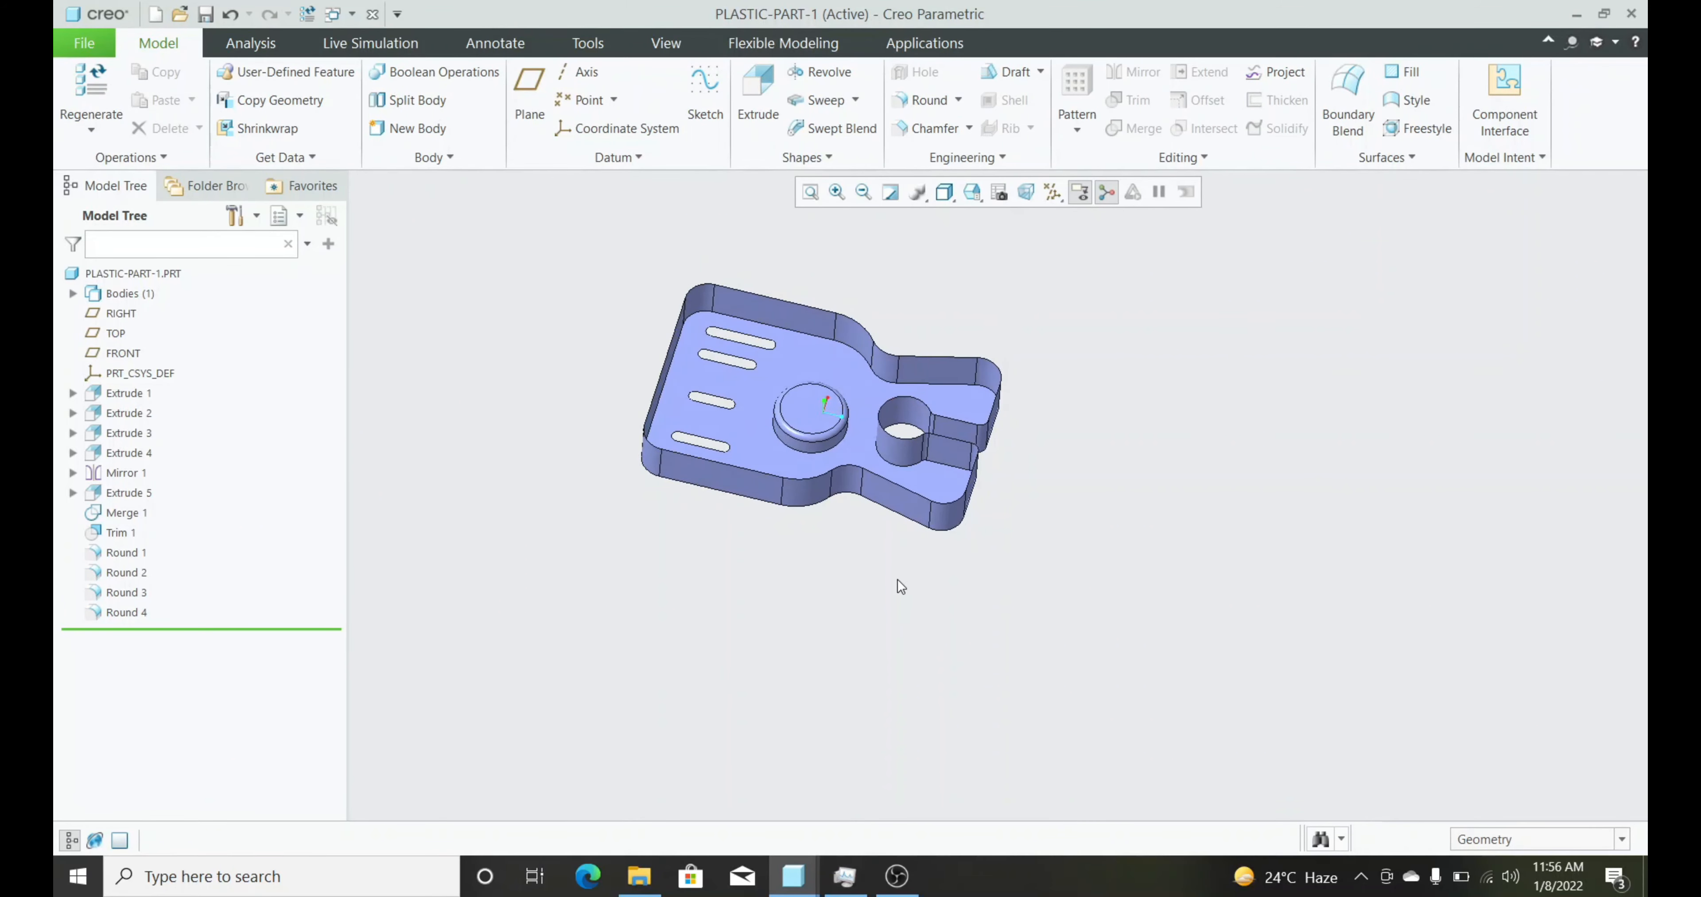
{"action": "middle_click_drag", "start_coordinate": [839, 589], "coordinate": [835, 356]}
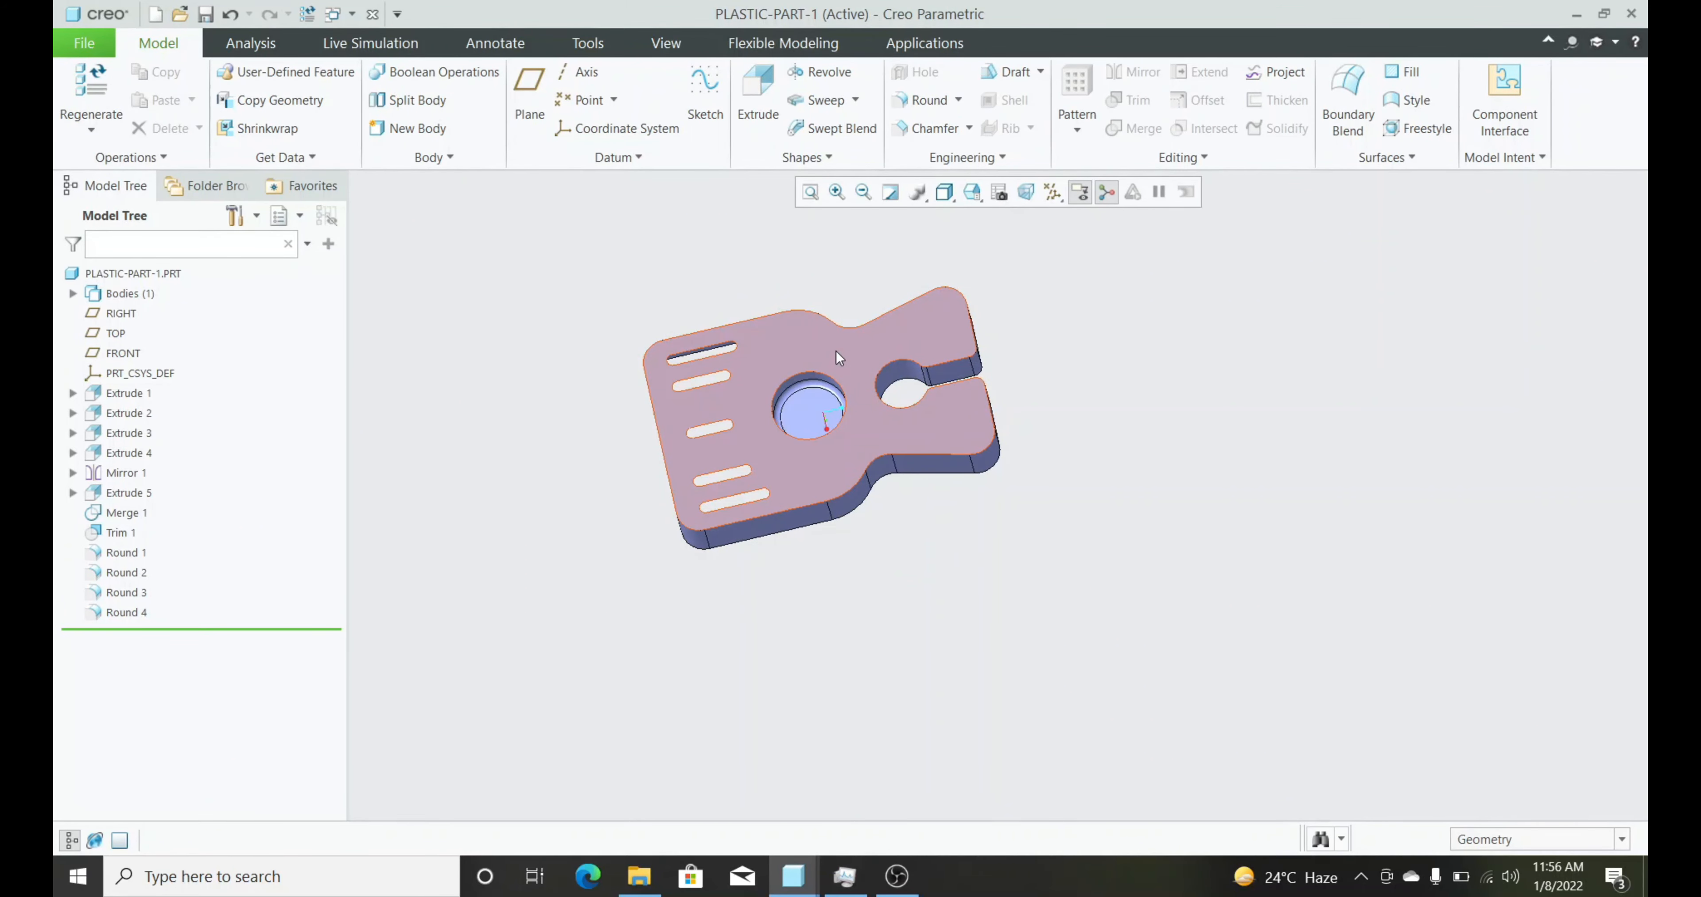
{"action": "mouse_move", "coordinate": [916, 572]}
{"action": "middle_mouse_down"}
{"action": "mouse_move", "coordinate": [910, 521]}
{"action": "mouse_move", "coordinate": [827, 561]}
{"action": "mouse_move", "coordinate": [831, 586]}
{"action": "middle_mouse_up"}
{"action": "left_click", "coordinate": [766, 454]}
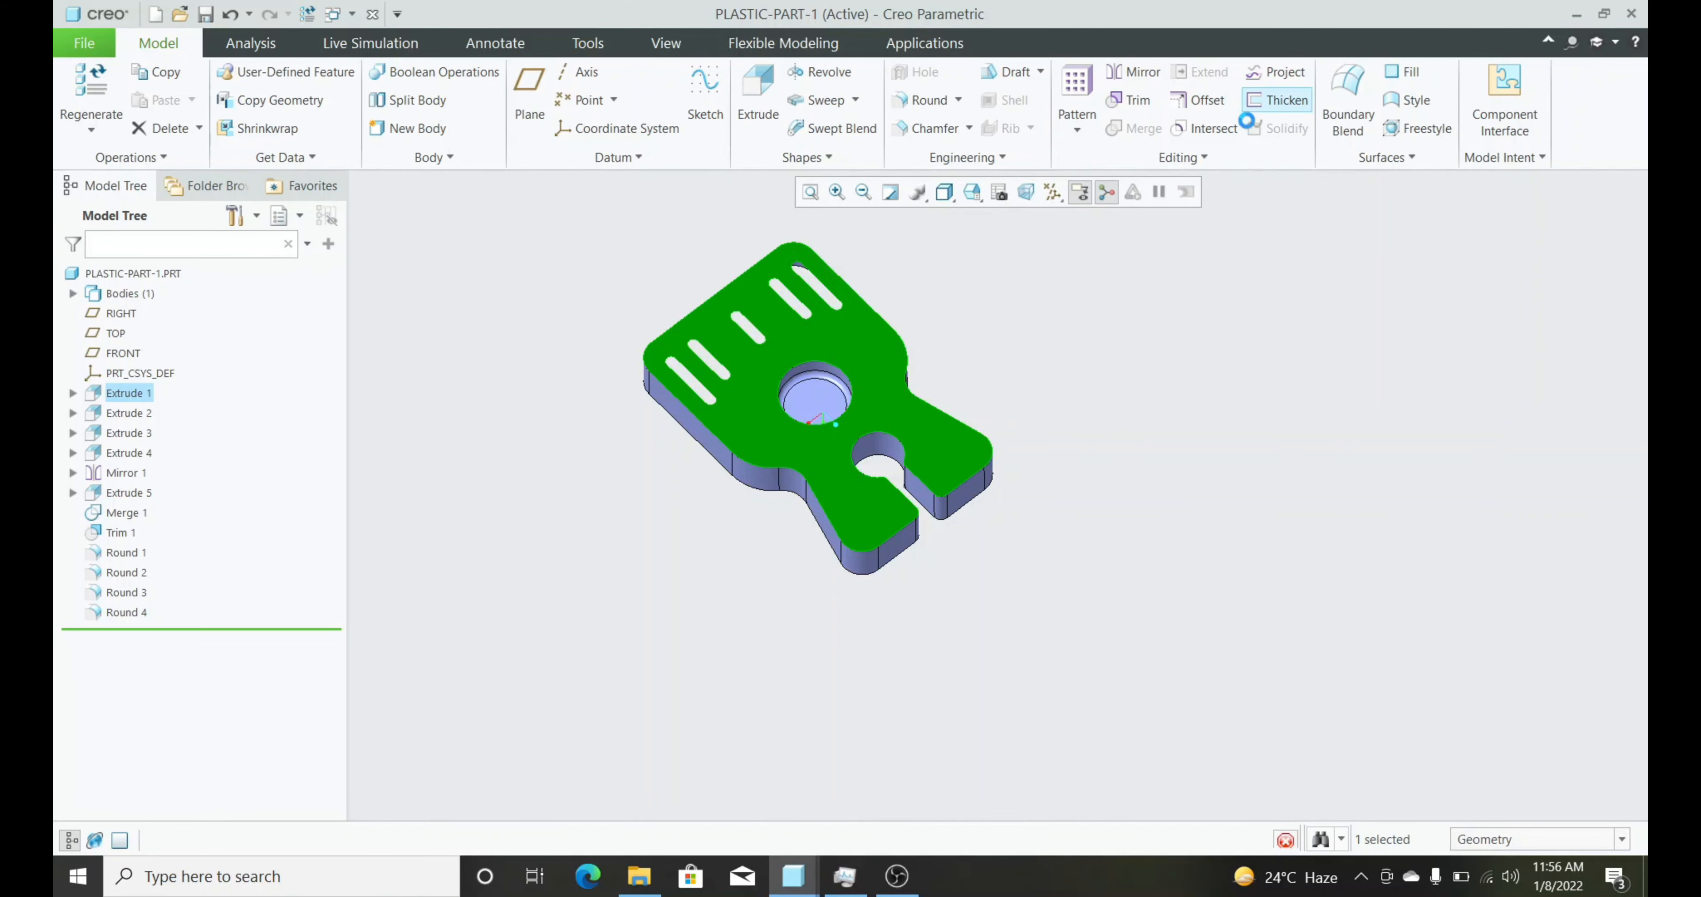
{"action": "left_click", "coordinate": [1248, 103]}
{"action": "middle_click_drag", "start_coordinate": [759, 439], "coordinate": [833, 298]}
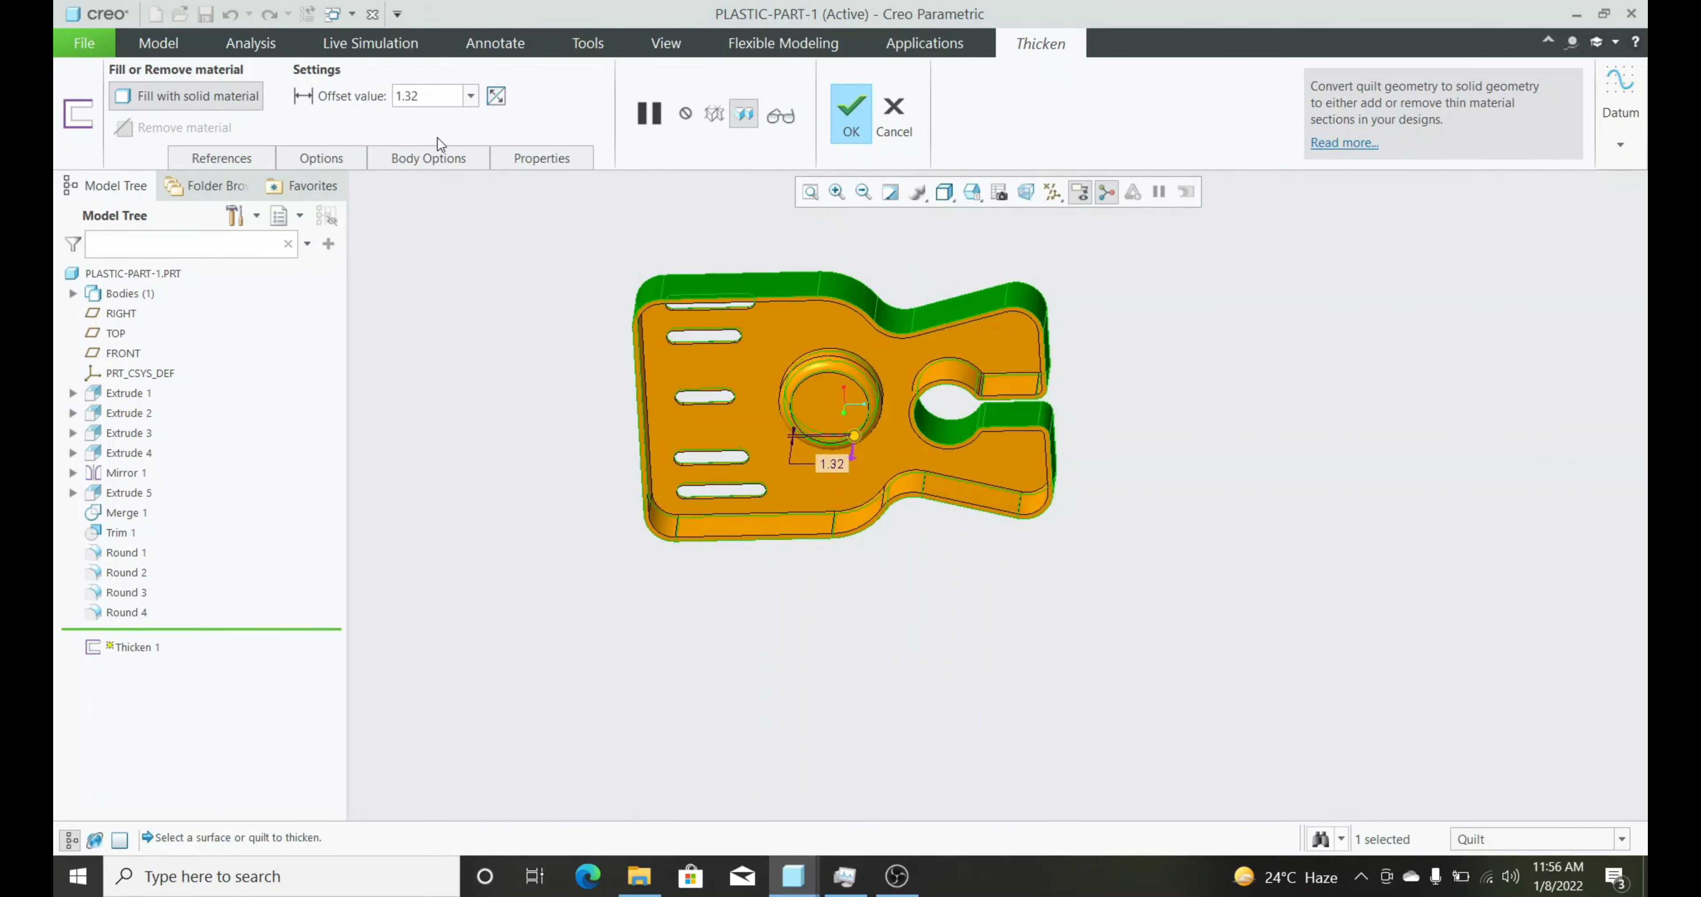
{"action": "type", "text": "1"}
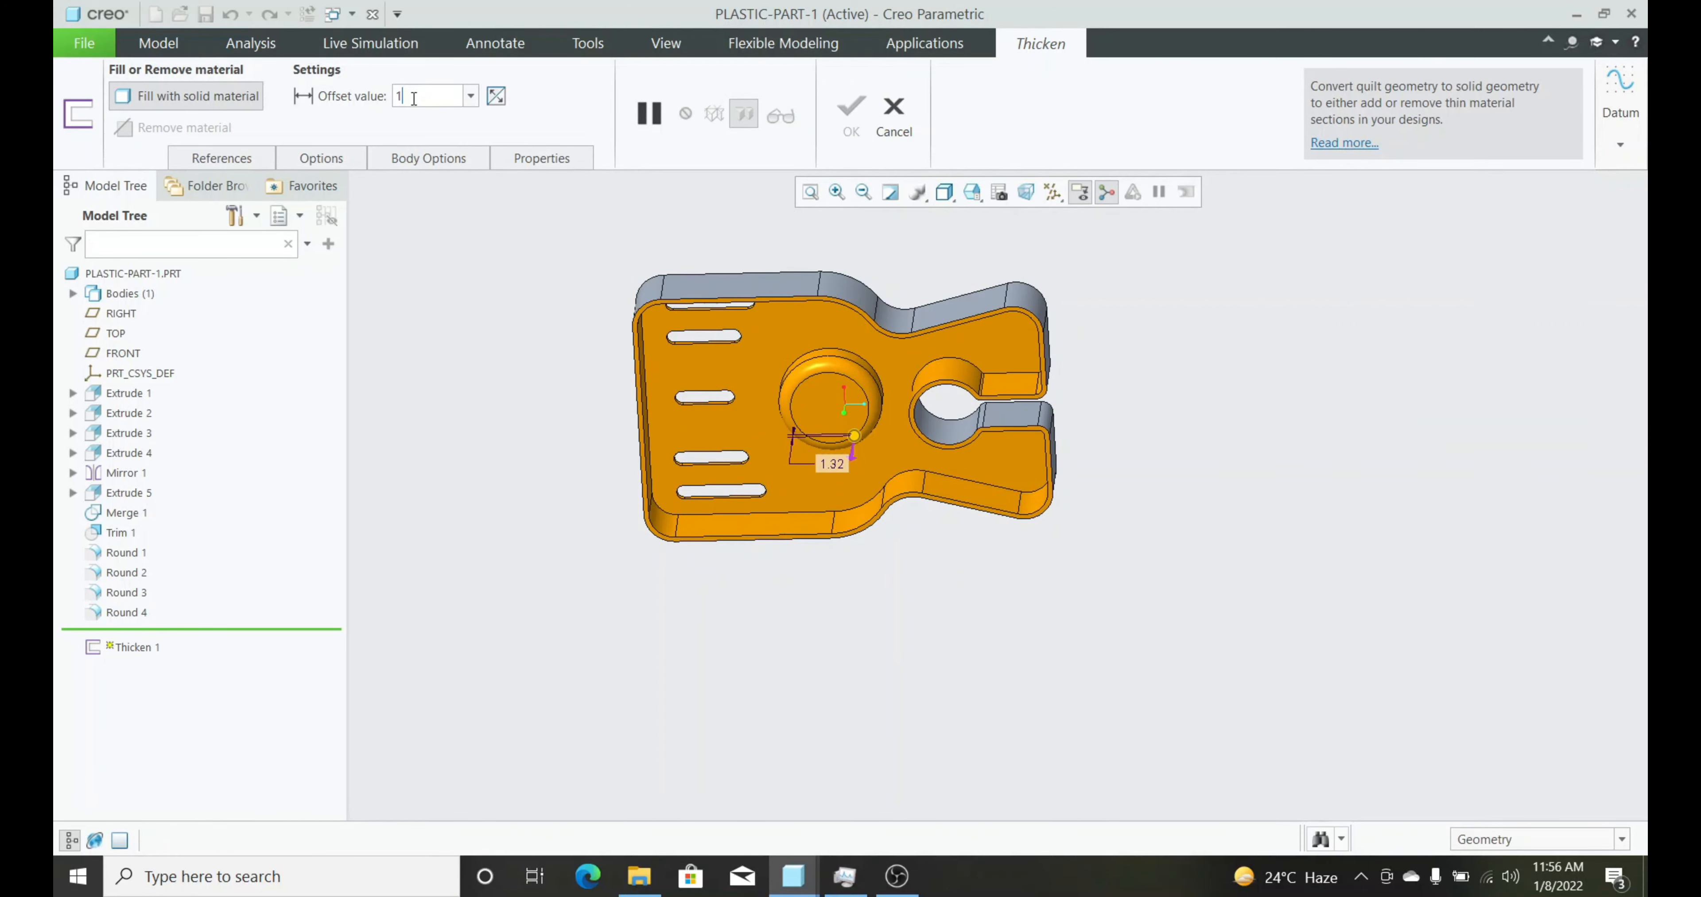
{"action": "type", "text": ".5"}
{"action": "key", "text": "Return"}
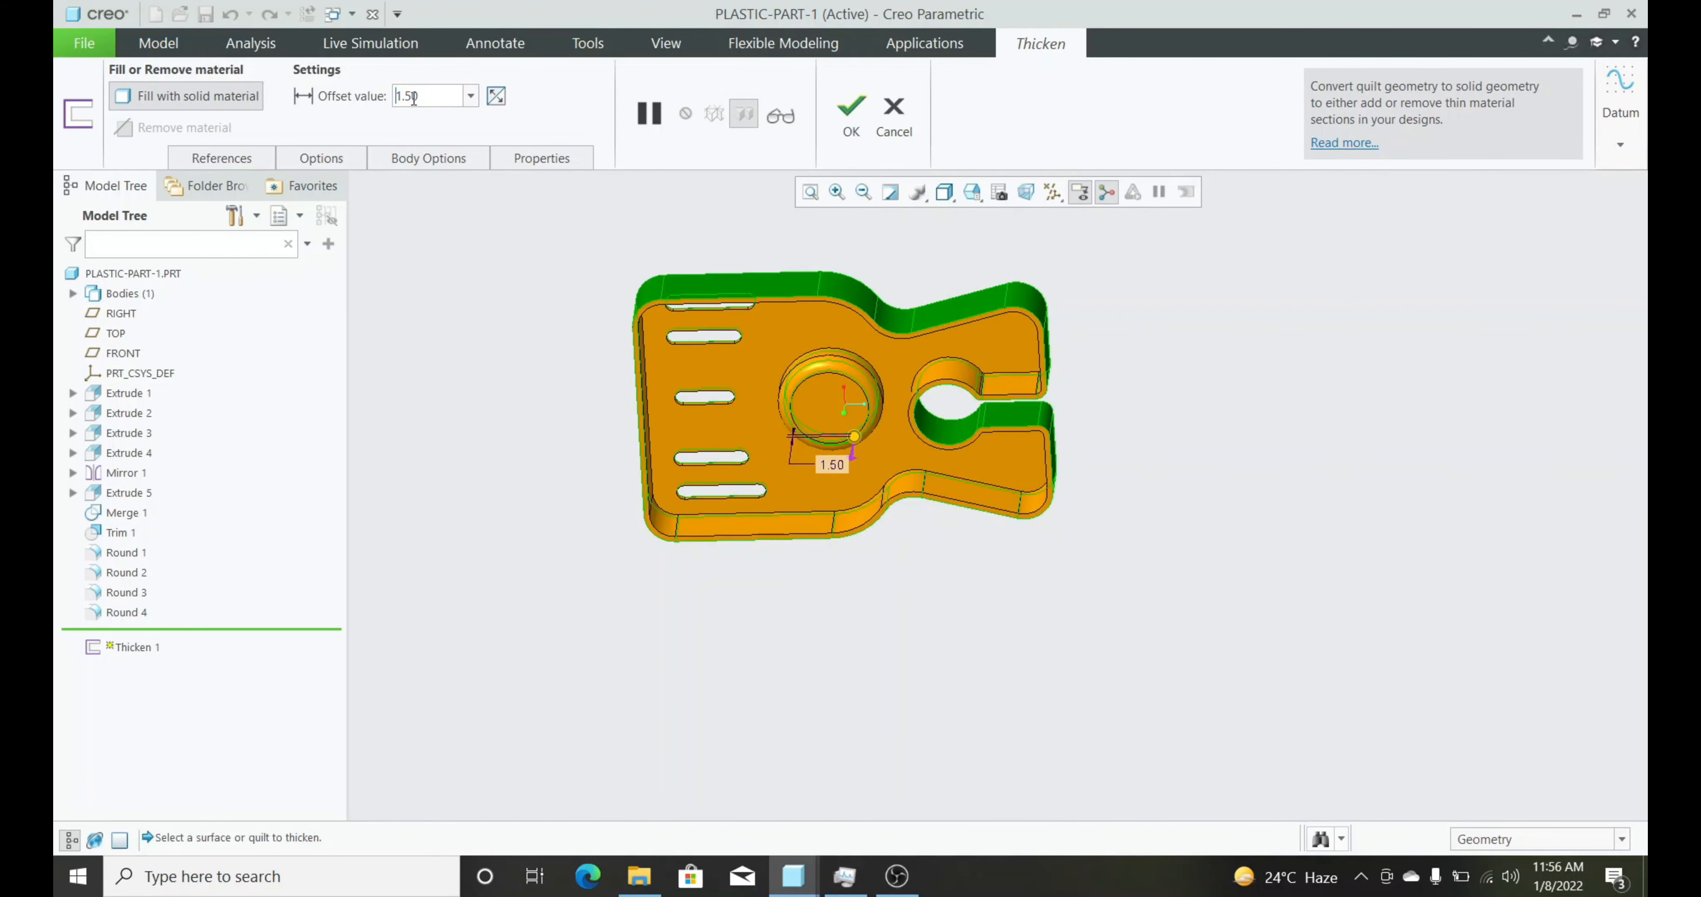
Direct the added thickness to the inner side of the shell and complete the Thicken feature
{"action": "mouse_move", "coordinate": [938, 367]}
{"action": "middle_mouse_down"}
{"action": "mouse_move", "coordinate": [888, 368]}
{"action": "mouse_move", "coordinate": [801, 444]}
{"action": "mouse_move", "coordinate": [700, 429]}
{"action": "mouse_move", "coordinate": [767, 319]}
{"action": "mouse_move", "coordinate": [744, 422]}
{"action": "mouse_move", "coordinate": [681, 408]}
{"action": "middle_mouse_up"}
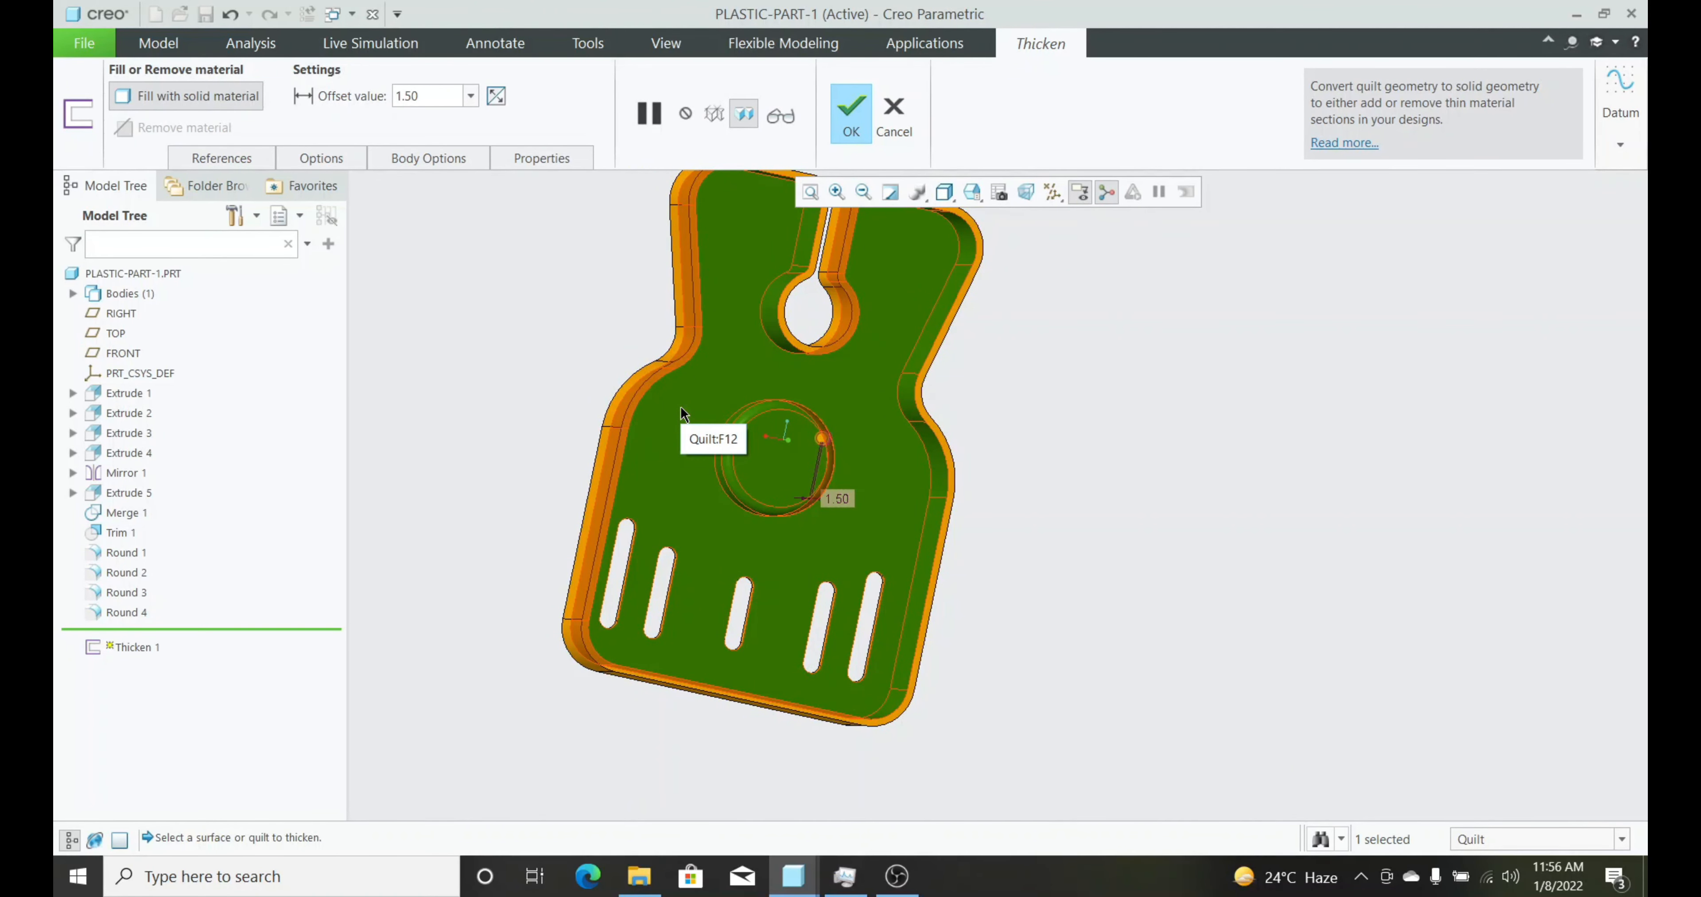
{"action": "mouse_move", "coordinate": [804, 430]}
{"action": "middle_mouse_down"}
{"action": "mouse_move", "coordinate": [938, 499]}
{"action": "mouse_move", "coordinate": [831, 488]}
{"action": "mouse_move", "coordinate": [782, 457]}
{"action": "middle_mouse_up"}
{"action": "left_click", "coordinate": [737, 398]}
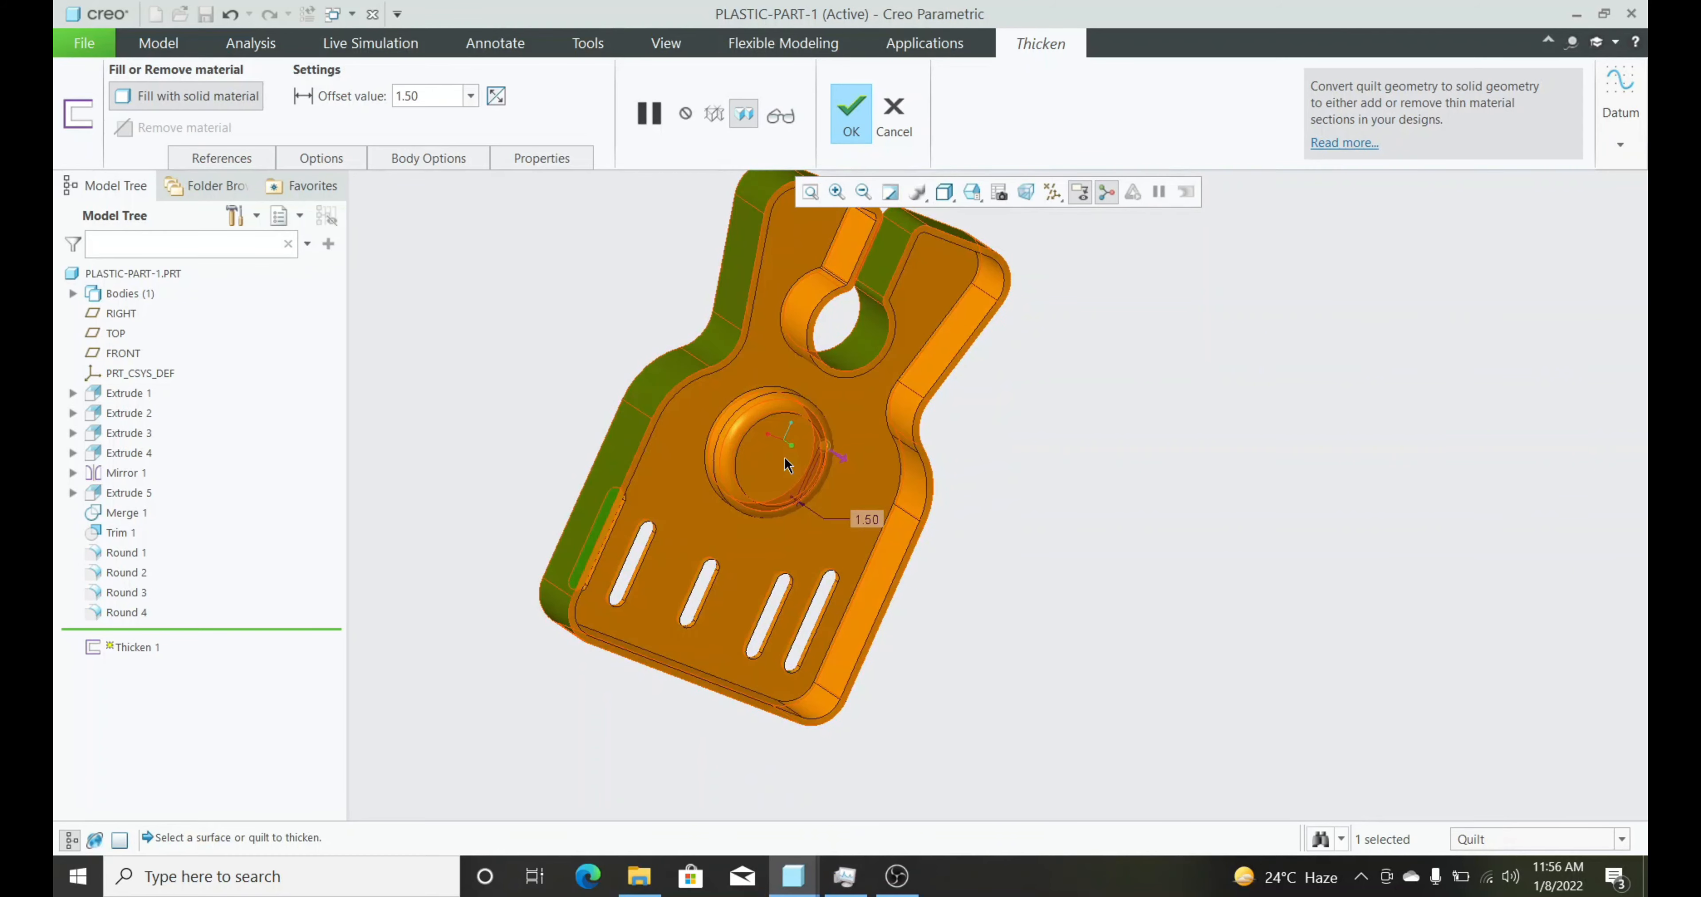
{"action": "mouse_move", "coordinate": [816, 554]}
{"action": "middle_mouse_down"}
{"action": "mouse_move", "coordinate": [782, 436]}
{"action": "mouse_move", "coordinate": [795, 445]}
{"action": "middle_mouse_up"}
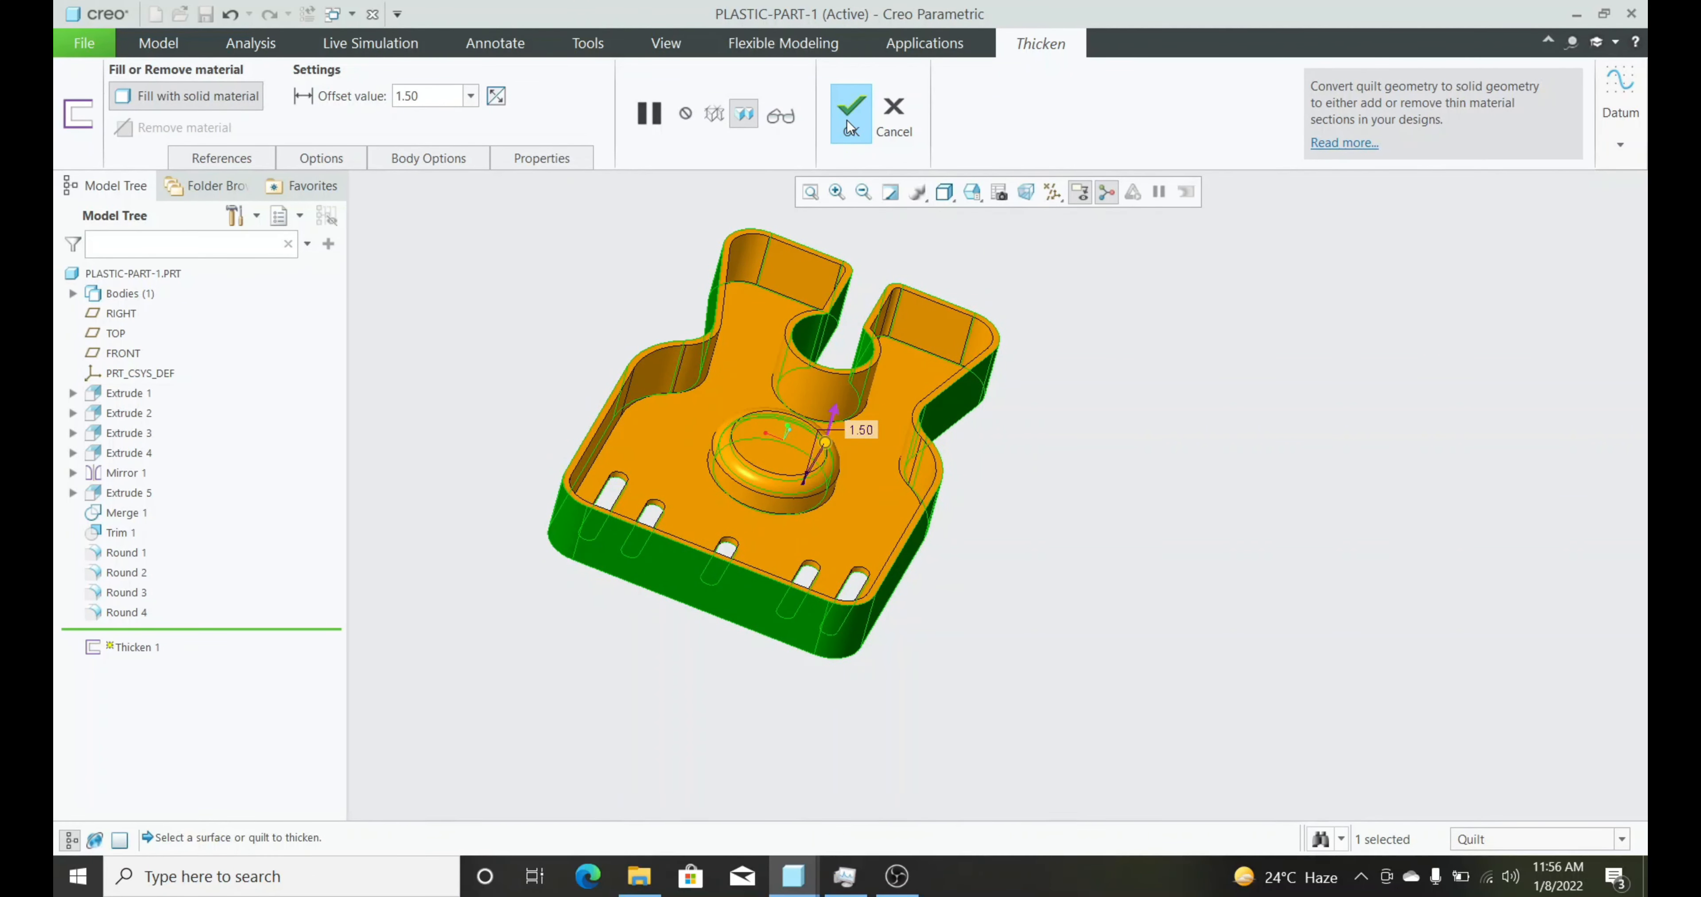
{"action": "left_click", "coordinate": [846, 119]}
{"action": "middle_click_drag", "start_coordinate": [788, 408], "coordinate": [792, 713]}
{"action": "middle_click_drag", "start_coordinate": [1069, 657], "coordinate": [868, 622]}
{"action": "left_click", "coordinate": [1014, 639]}
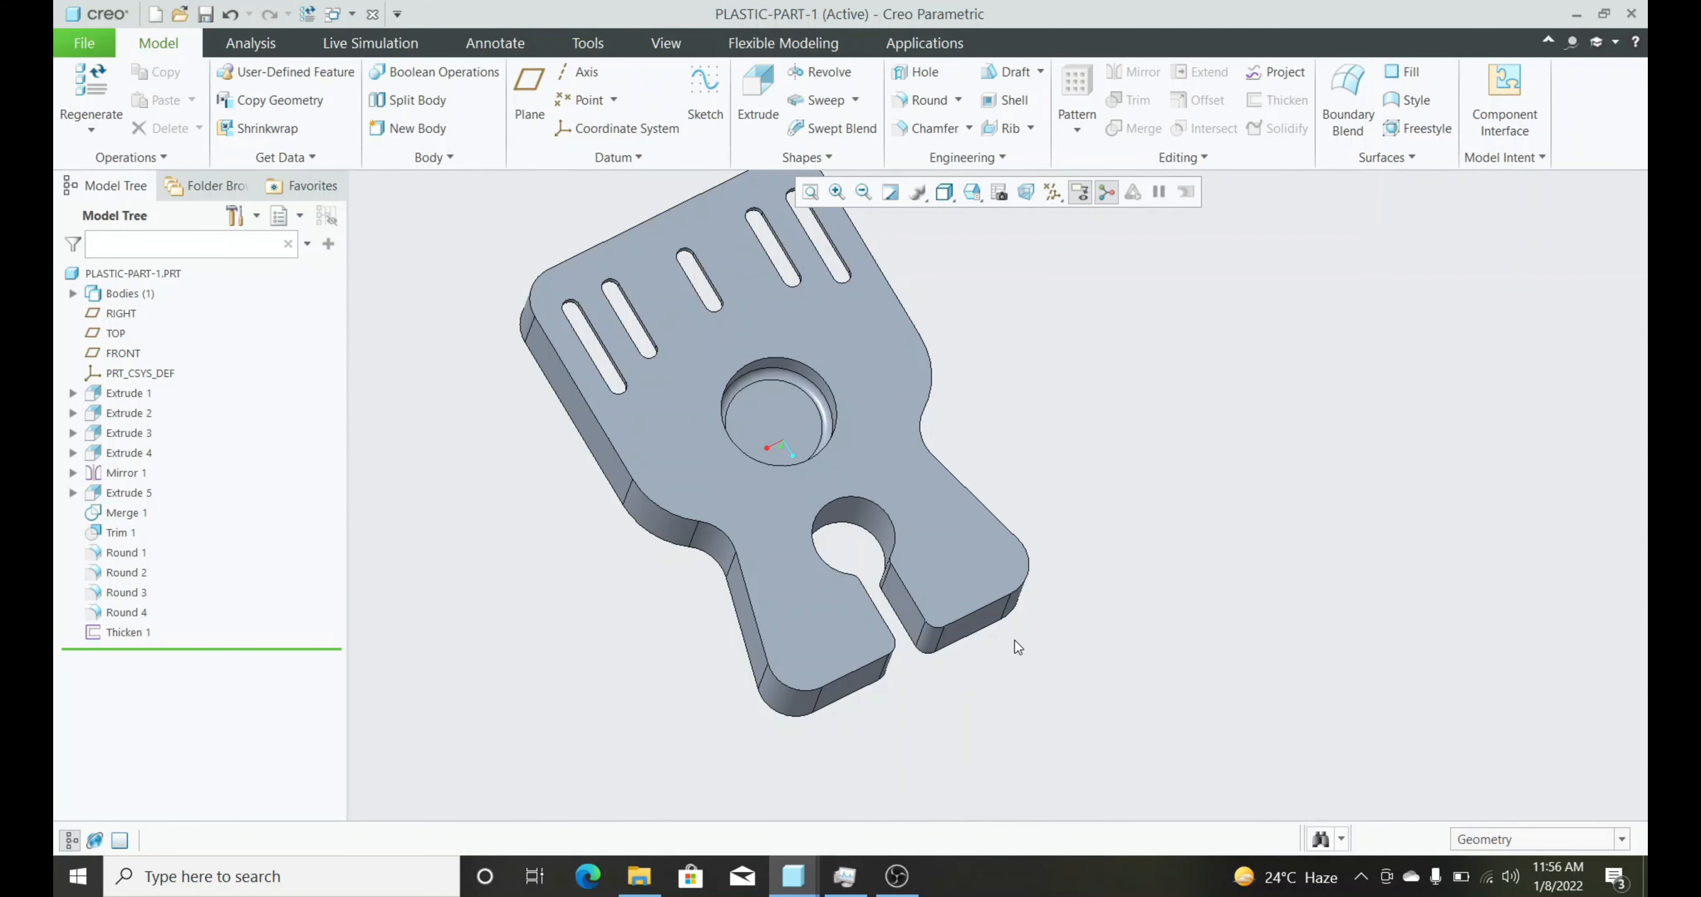
{"action": "scroll", "coordinate": [992, 627], "scroll_direction": "down", "scroll_amount": 3}
{"action": "middle_click_drag", "start_coordinate": [867, 596], "coordinate": [871, 591]}
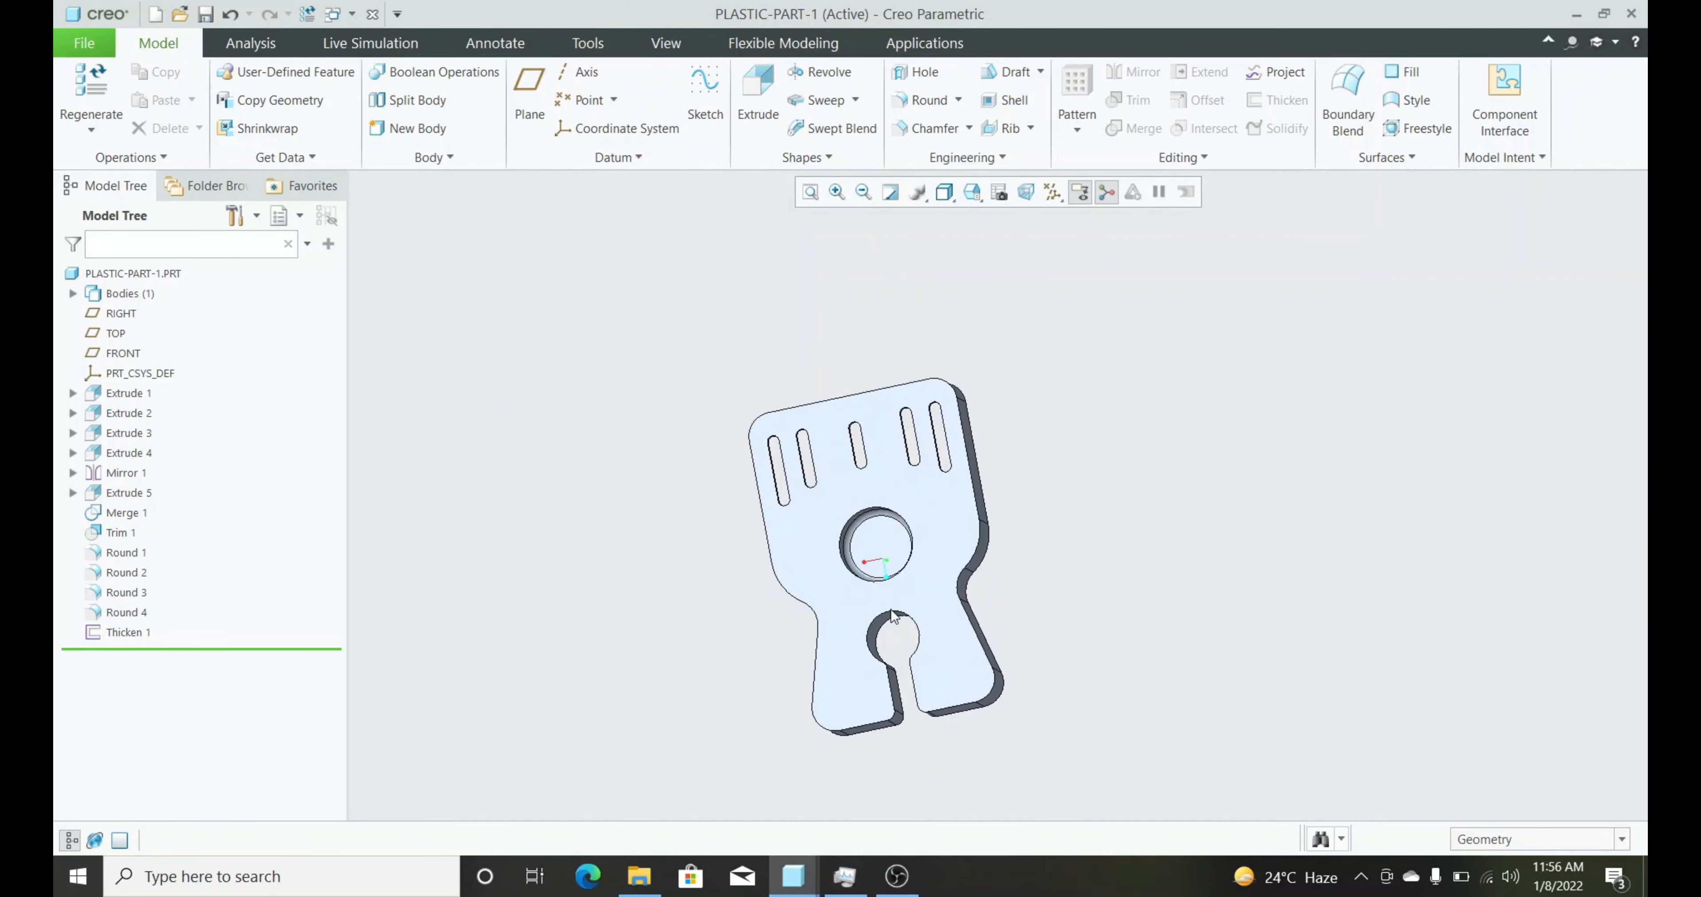
Open the editor for a new appearance and set its class to Plastic
{"action": "left_click", "coordinate": [658, 34]}
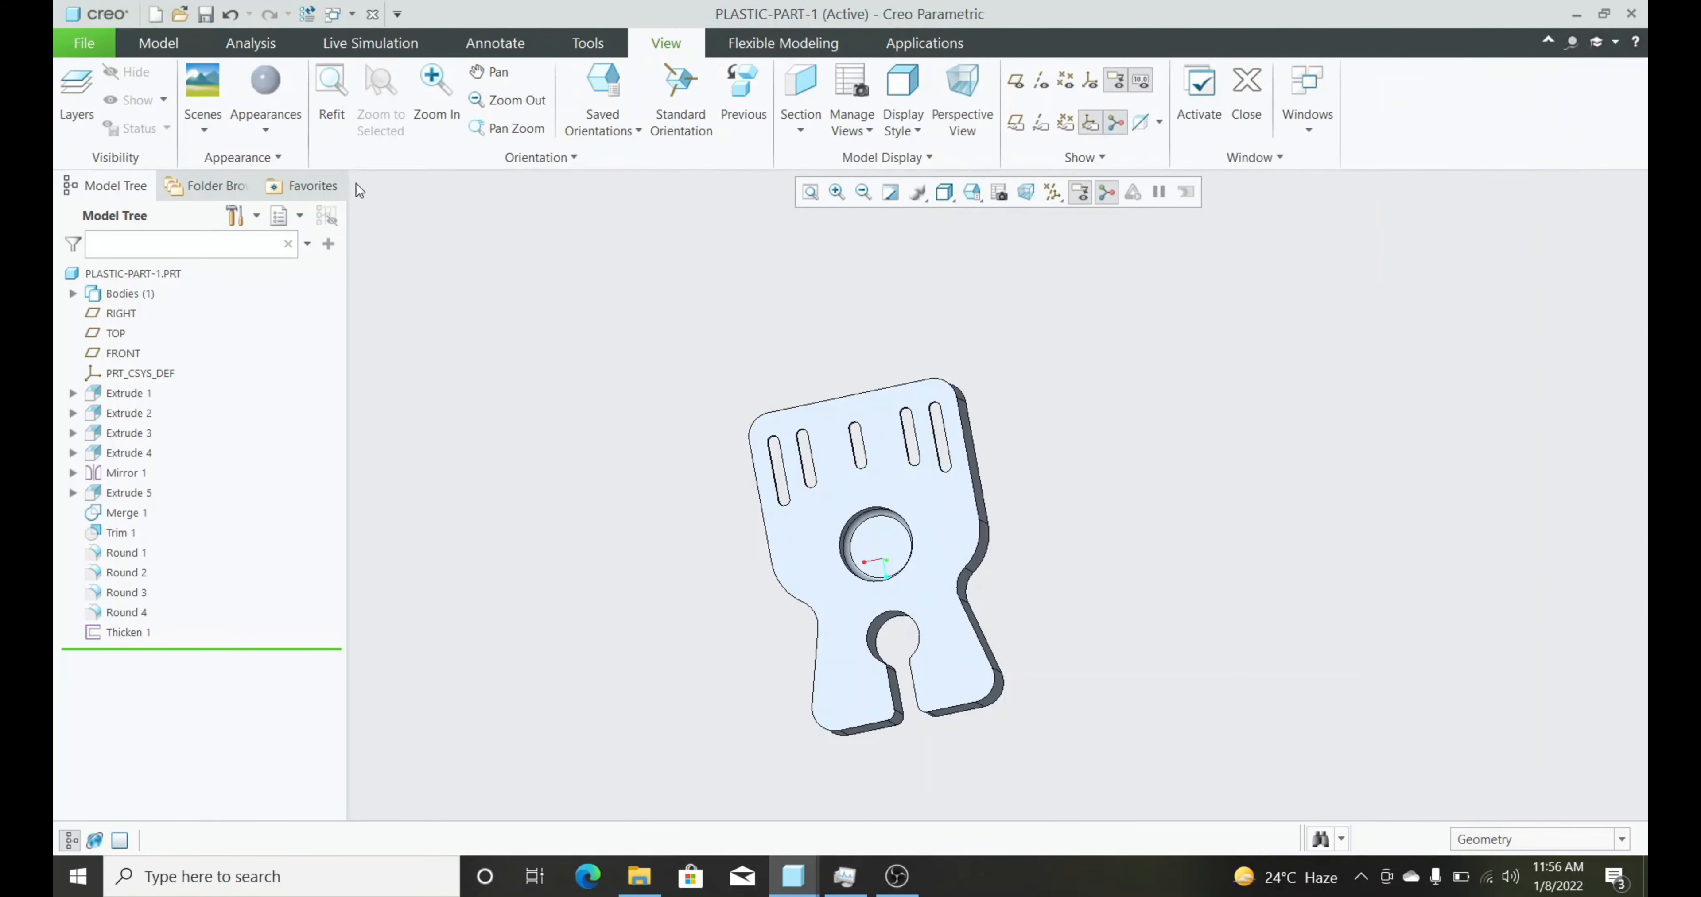
{"action": "left_click", "coordinate": [270, 86]}
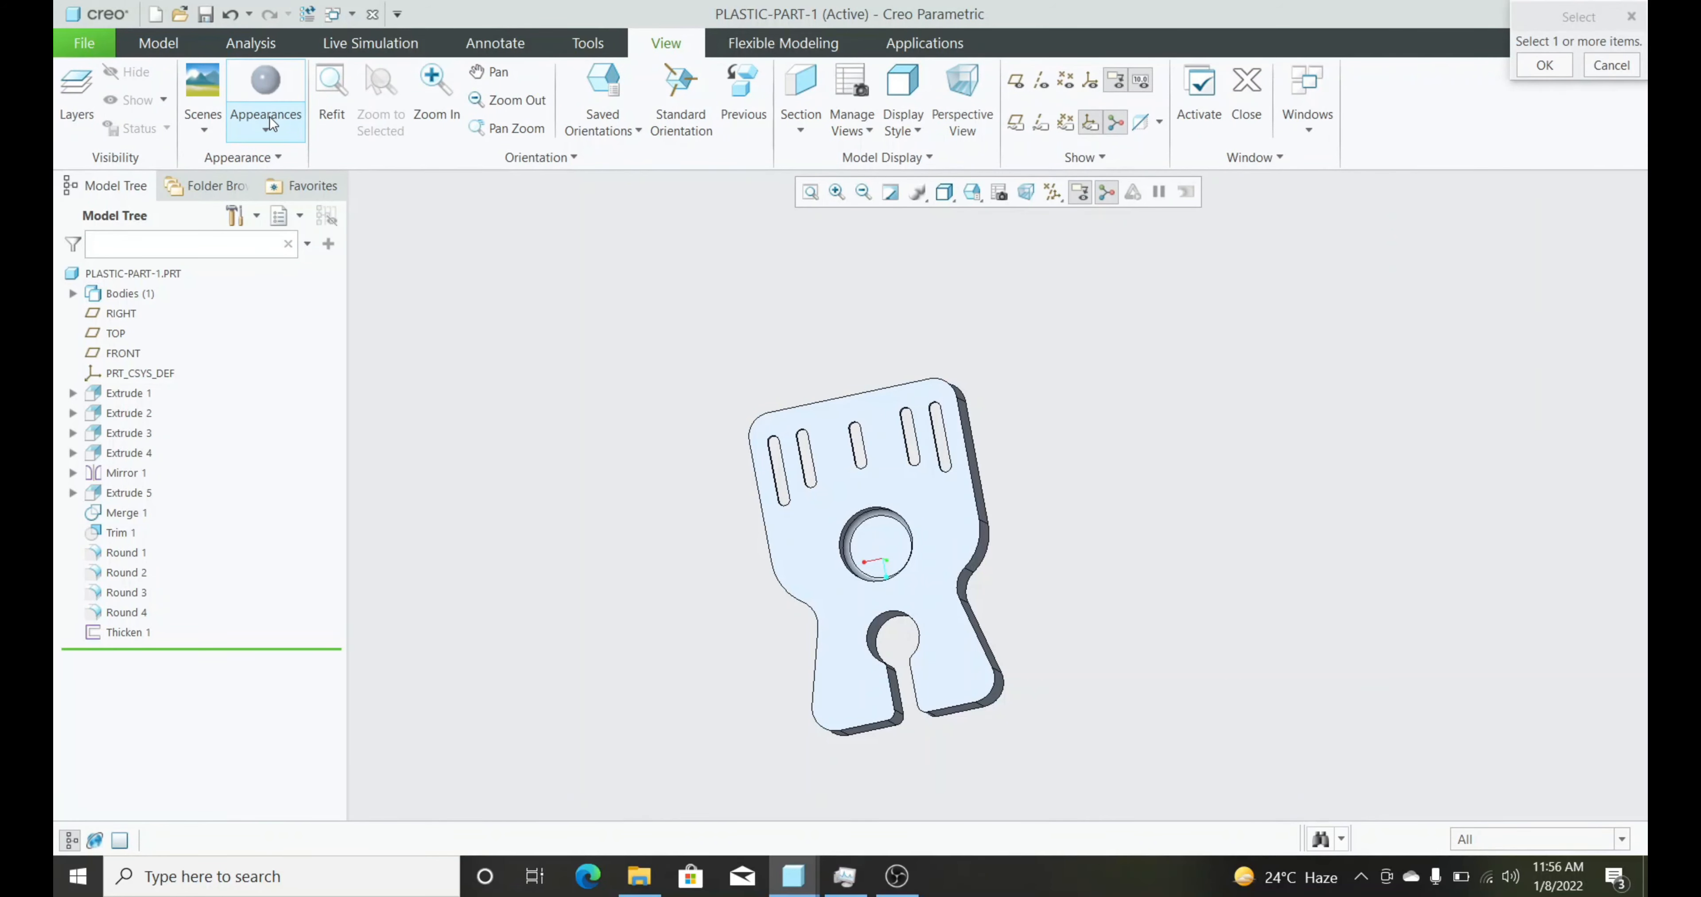
{"action": "left_click", "coordinate": [268, 131]}
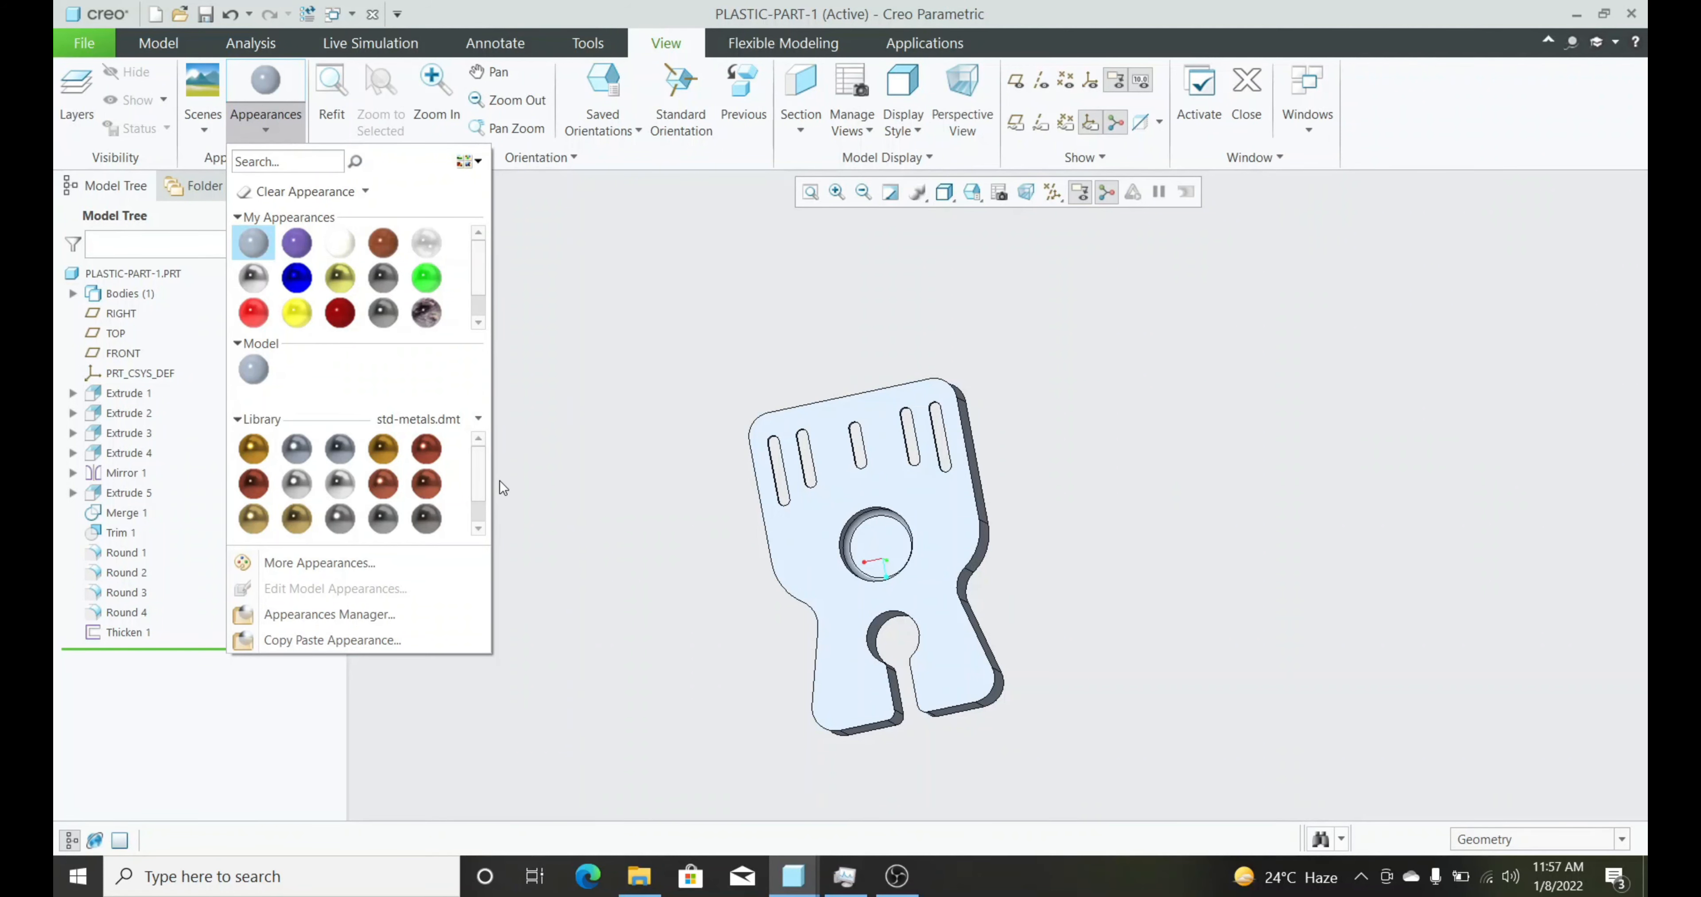
{"action": "left_click", "coordinate": [275, 564]}
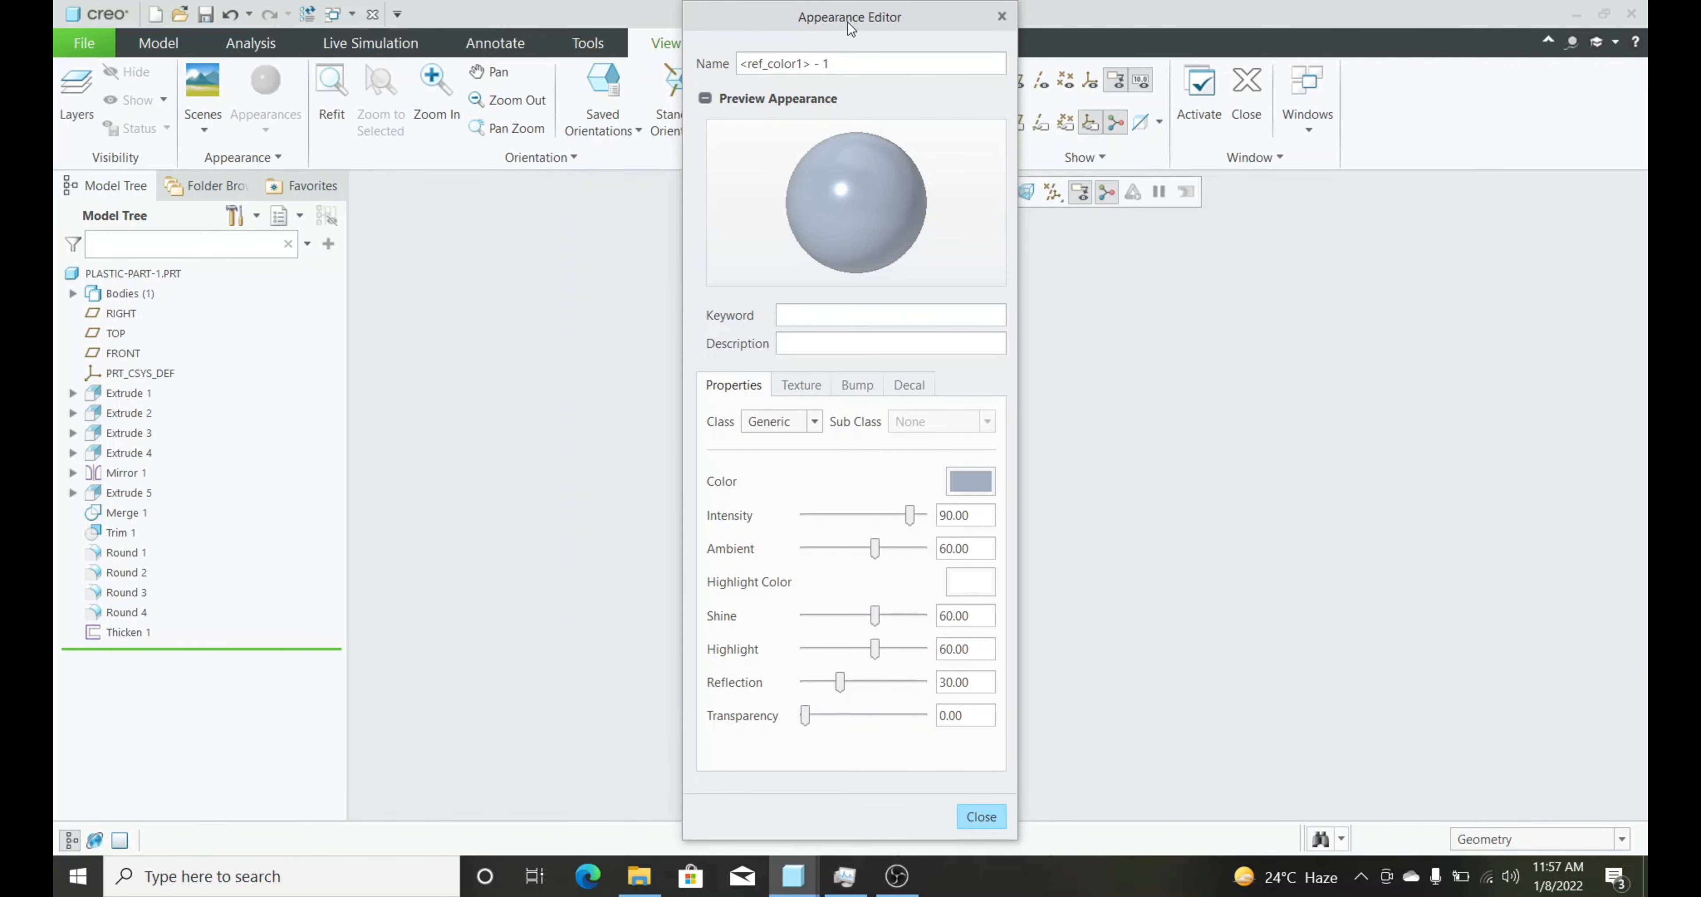
{"action": "left_click_drag", "start_coordinate": [847, 21], "coordinate": [458, 21]}
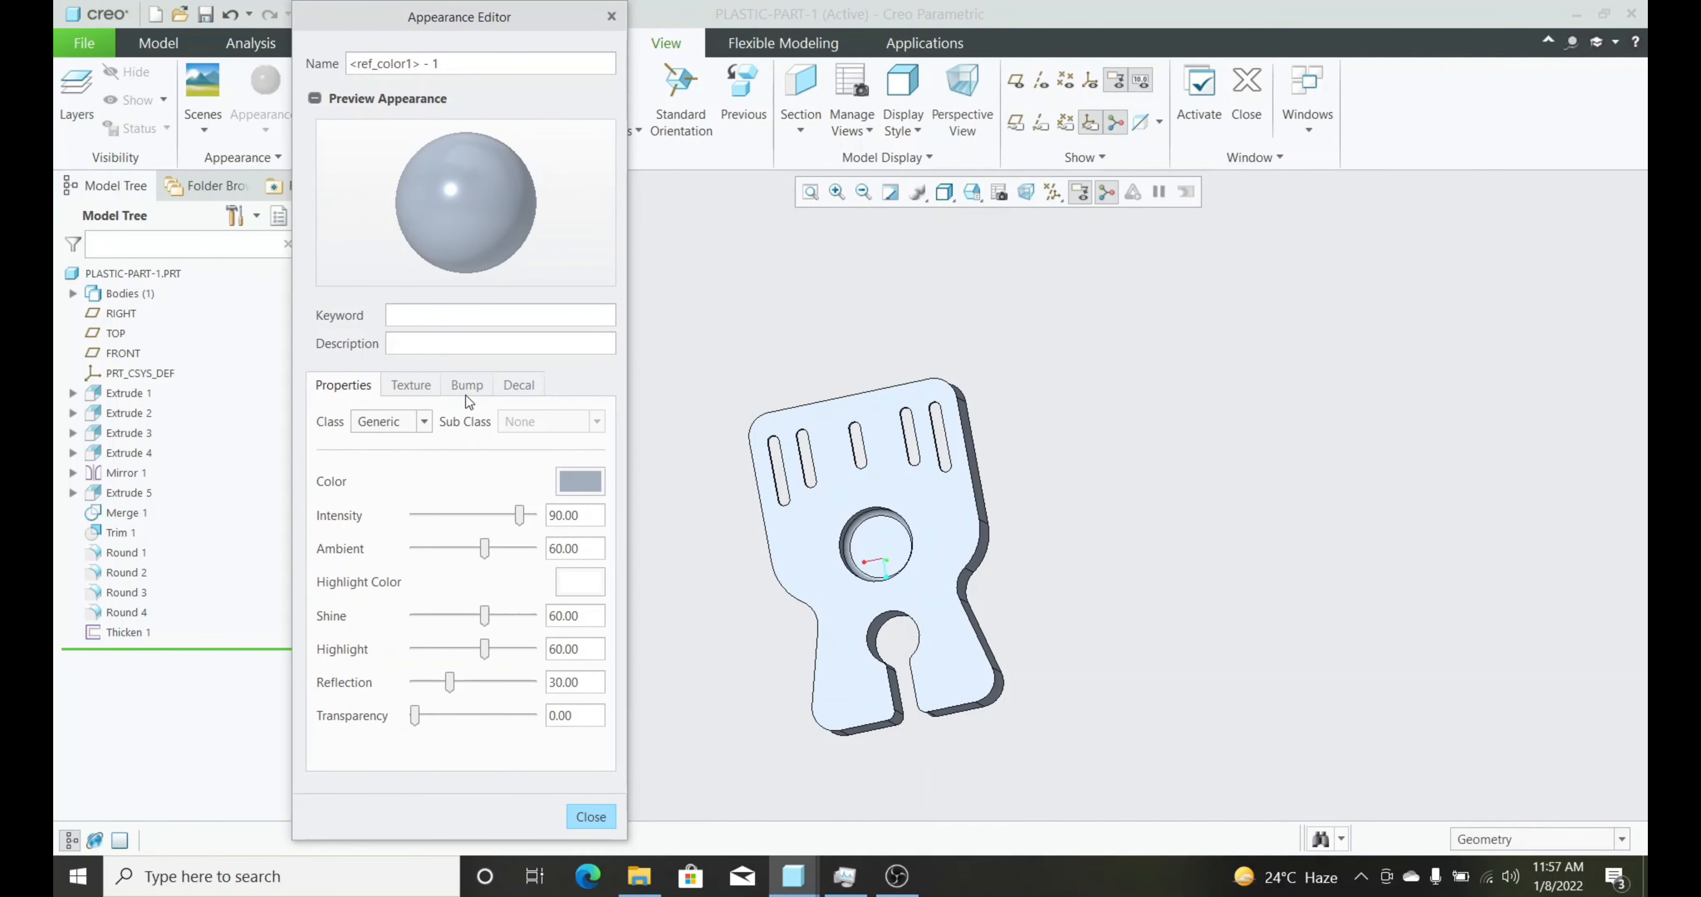
{"action": "left_click", "coordinate": [425, 422]}
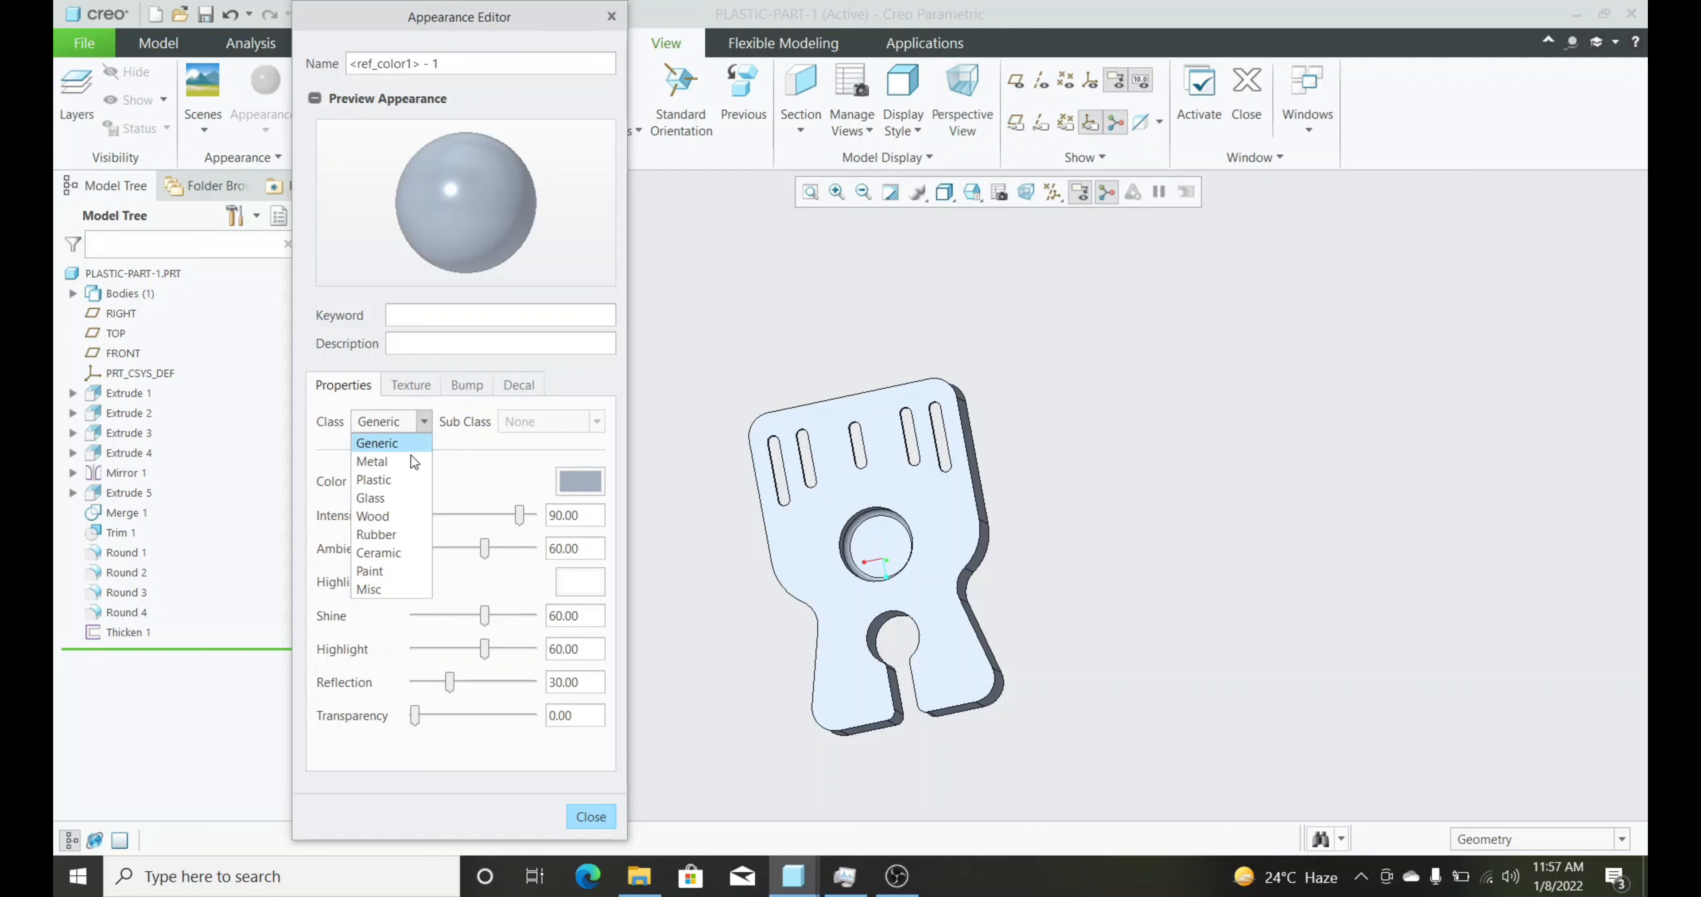
{"action": "left_click", "coordinate": [395, 481]}
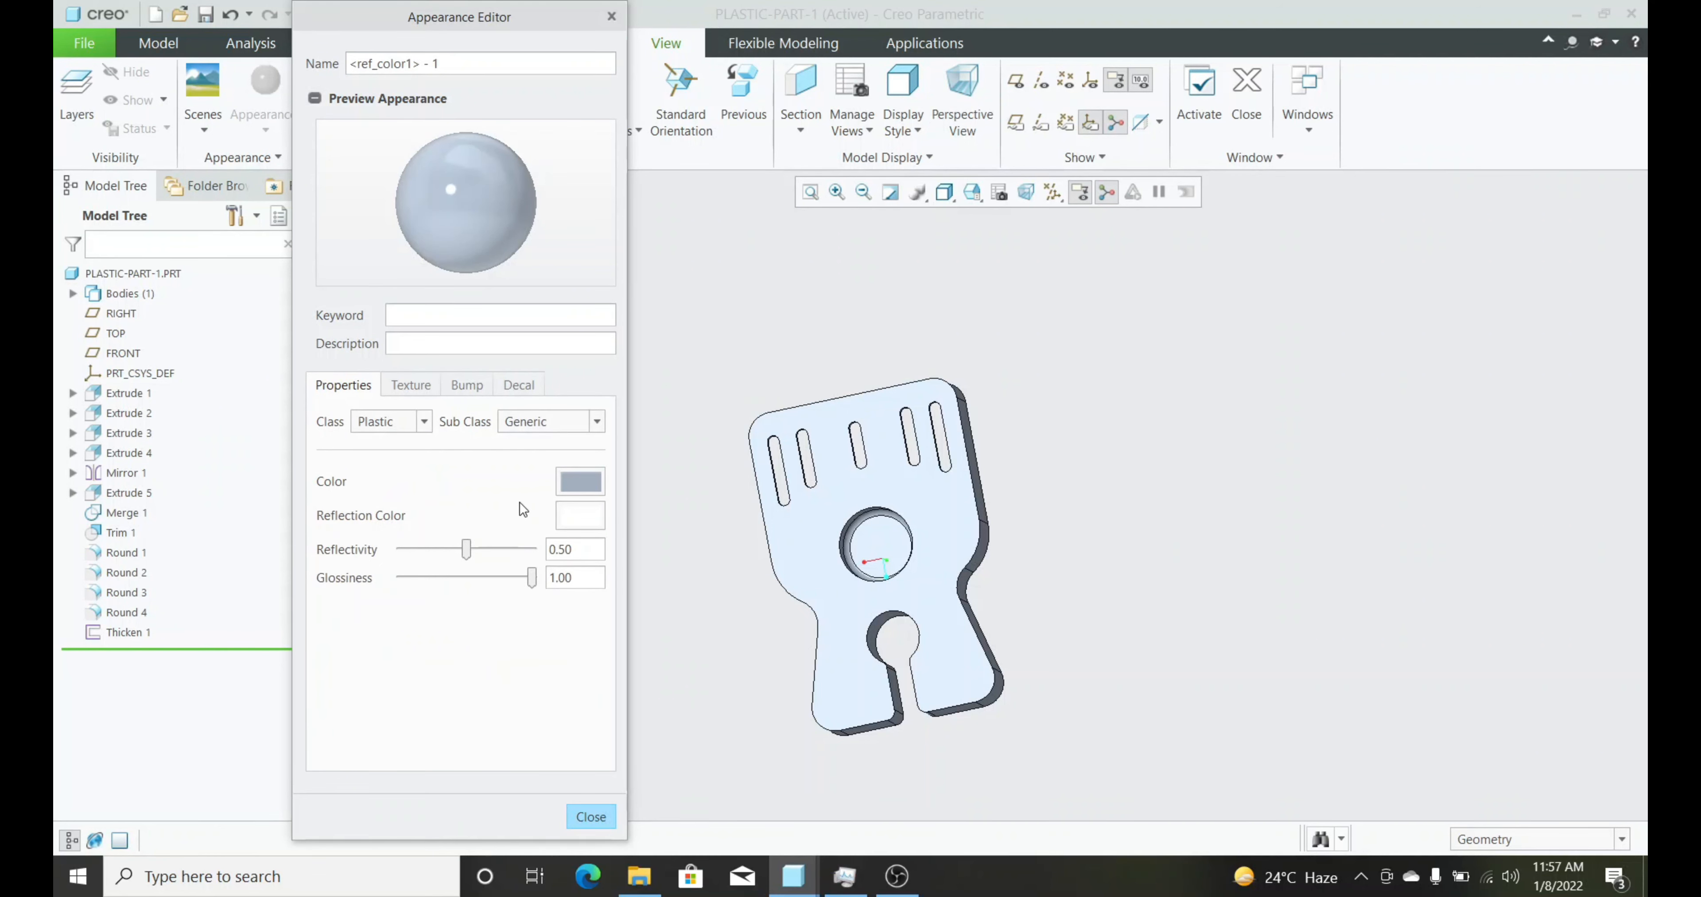
Set the appearance's color to light blue, RGB about 104.5, 170.8, 204.0, raise its reflectivity, and finish editing
{"action": "left_click", "coordinate": [574, 485]}
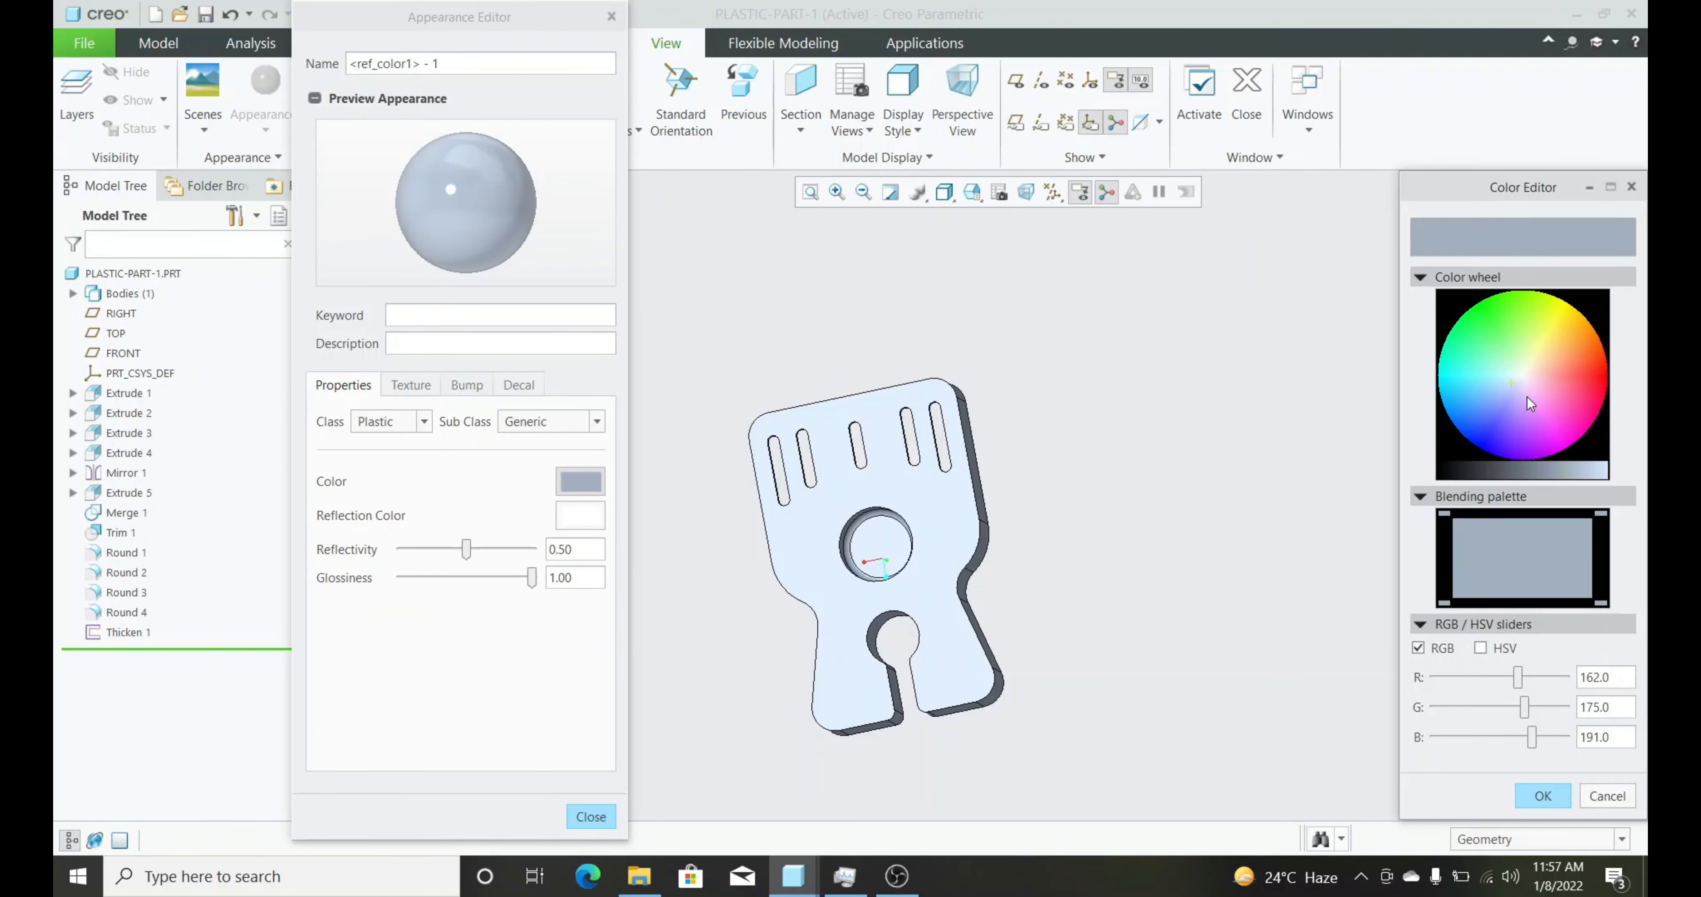
{"action": "left_click", "coordinate": [1522, 423]}
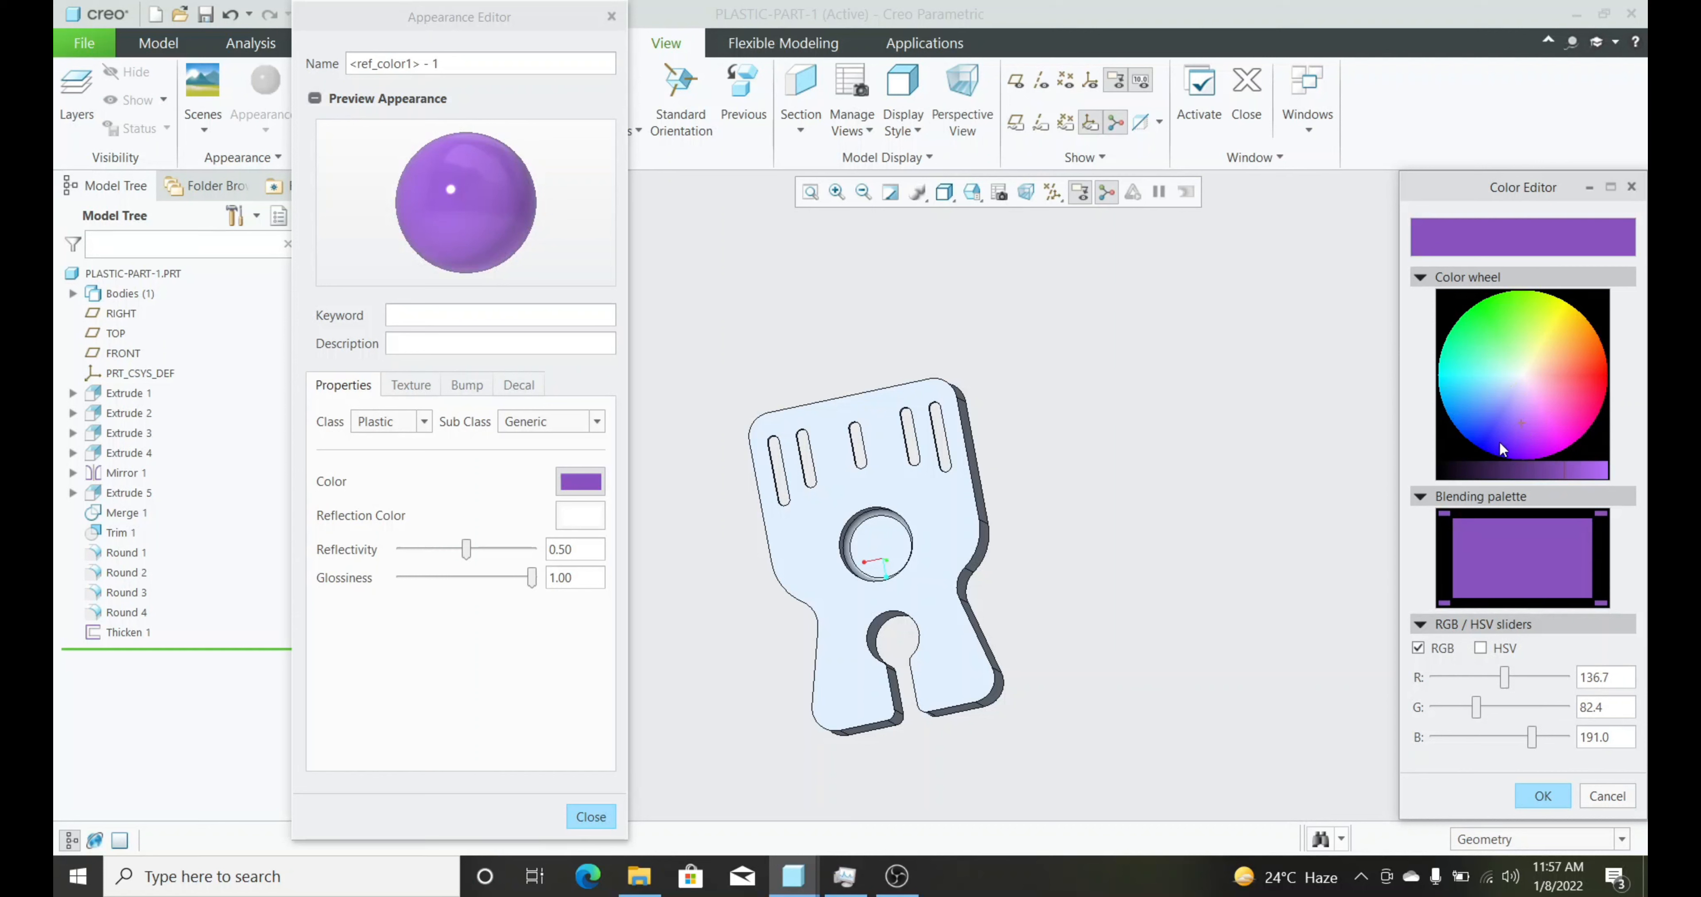
{"action": "mouse_move", "coordinate": [1504, 406]}
{"action": "left_mouse_down"}
{"action": "mouse_move", "coordinate": [1517, 389]}
{"action": "mouse_move", "coordinate": [1493, 398]}
{"action": "left_mouse_up"}
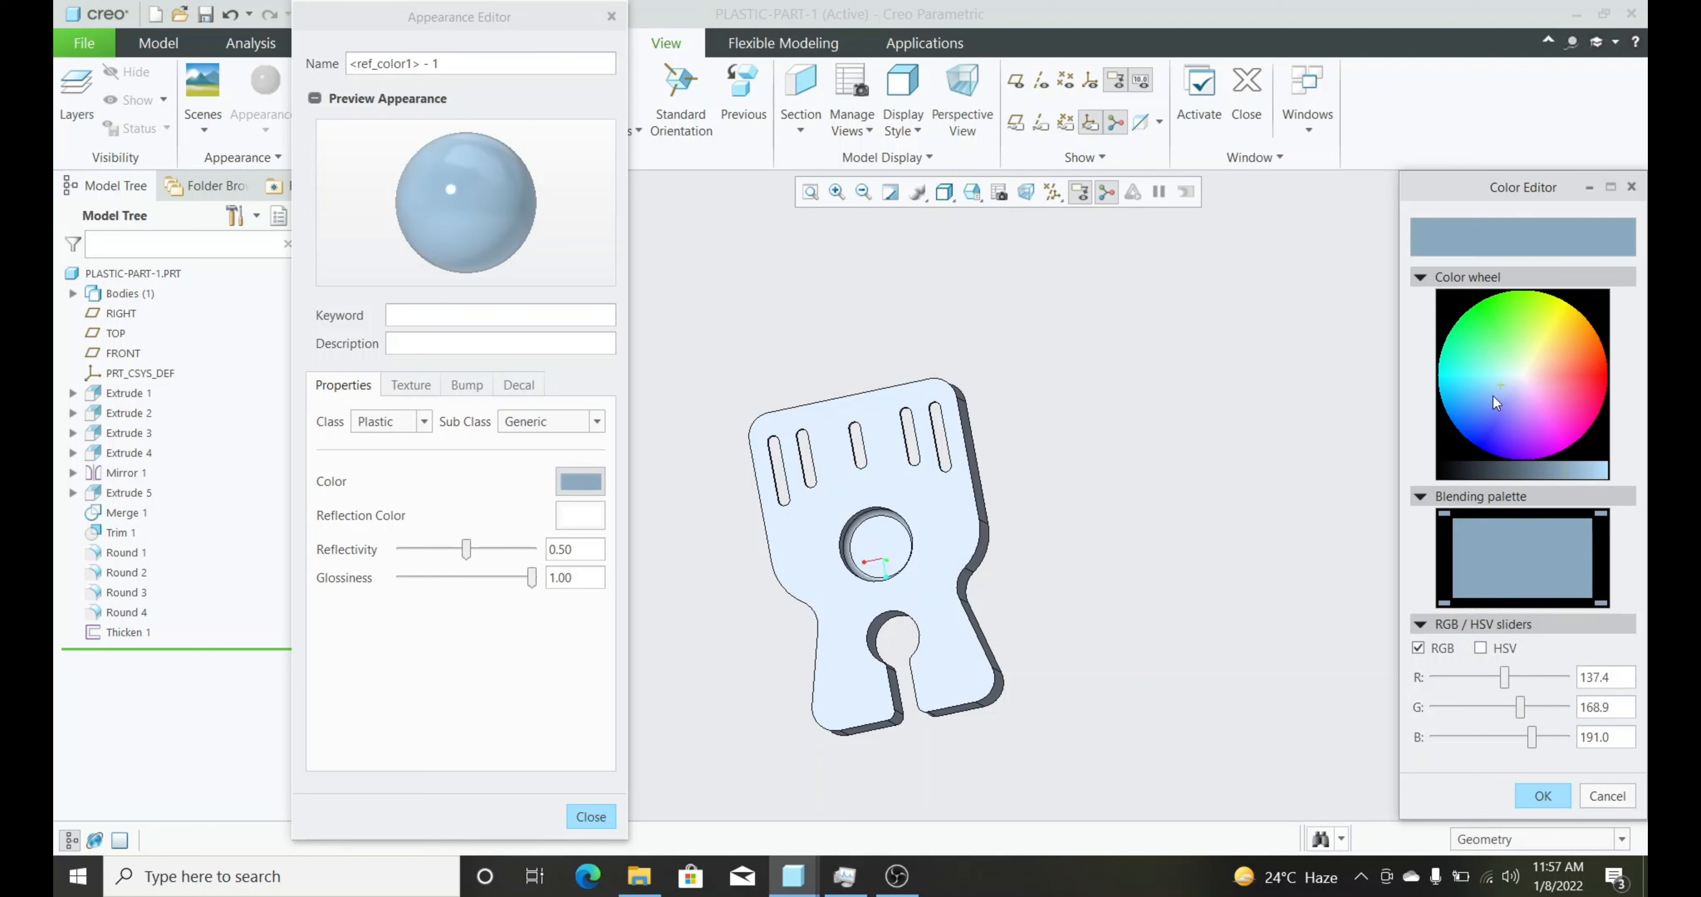
{"action": "left_click_drag", "start_coordinate": [1504, 677], "coordinate": [1540, 732]}
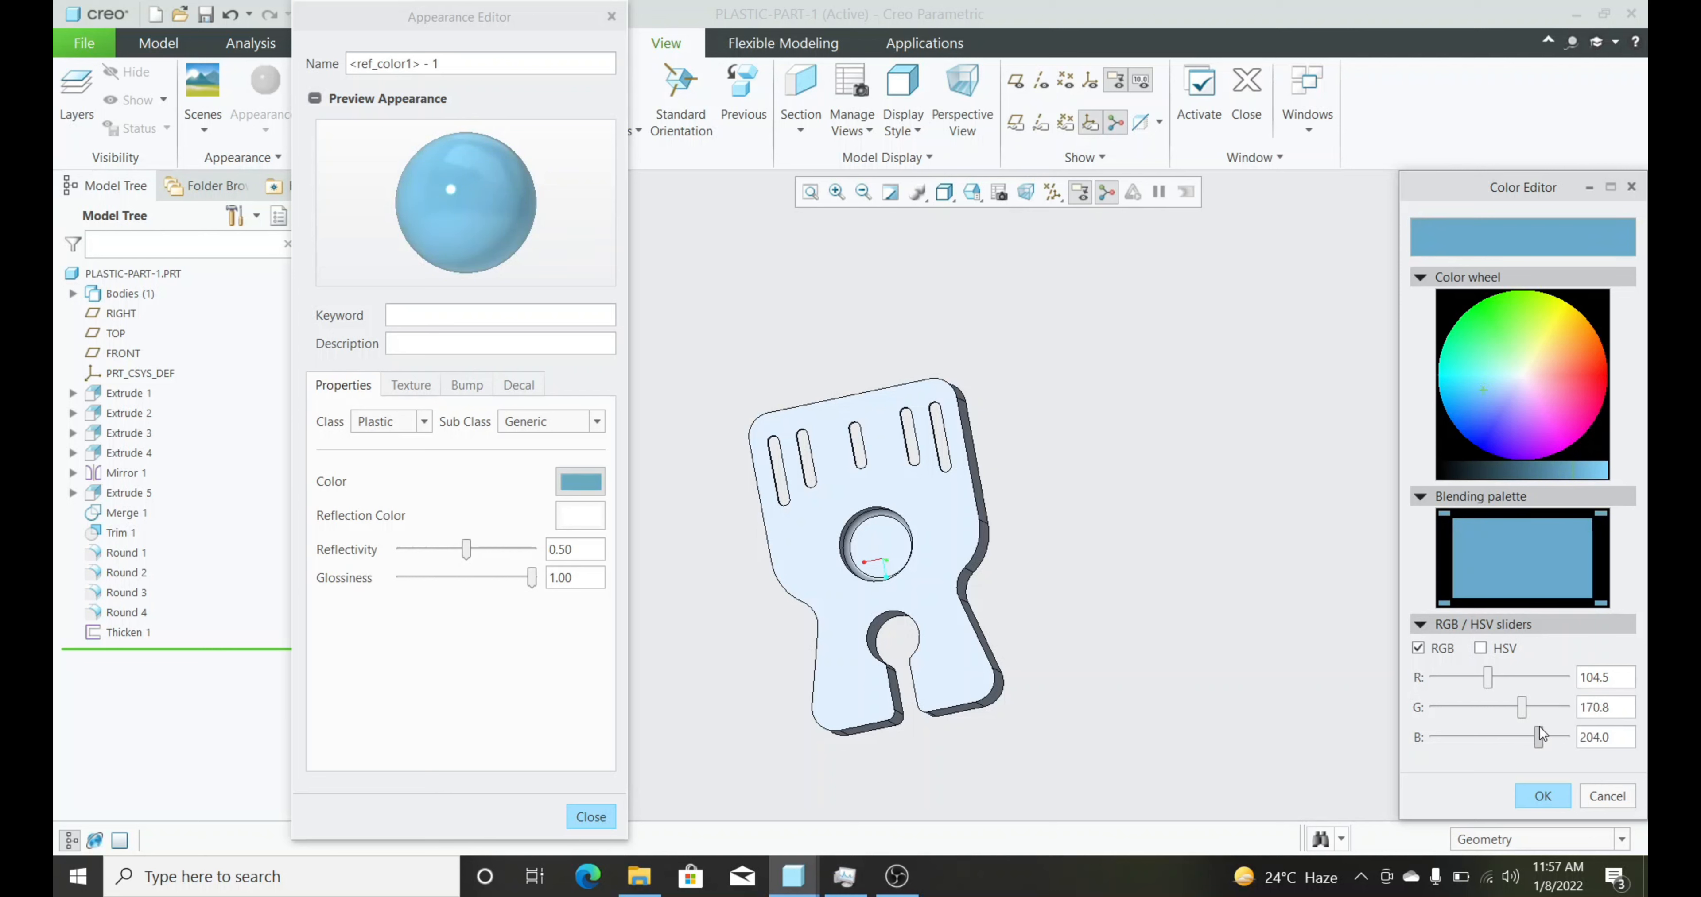
{"action": "left_click", "coordinate": [1543, 797]}
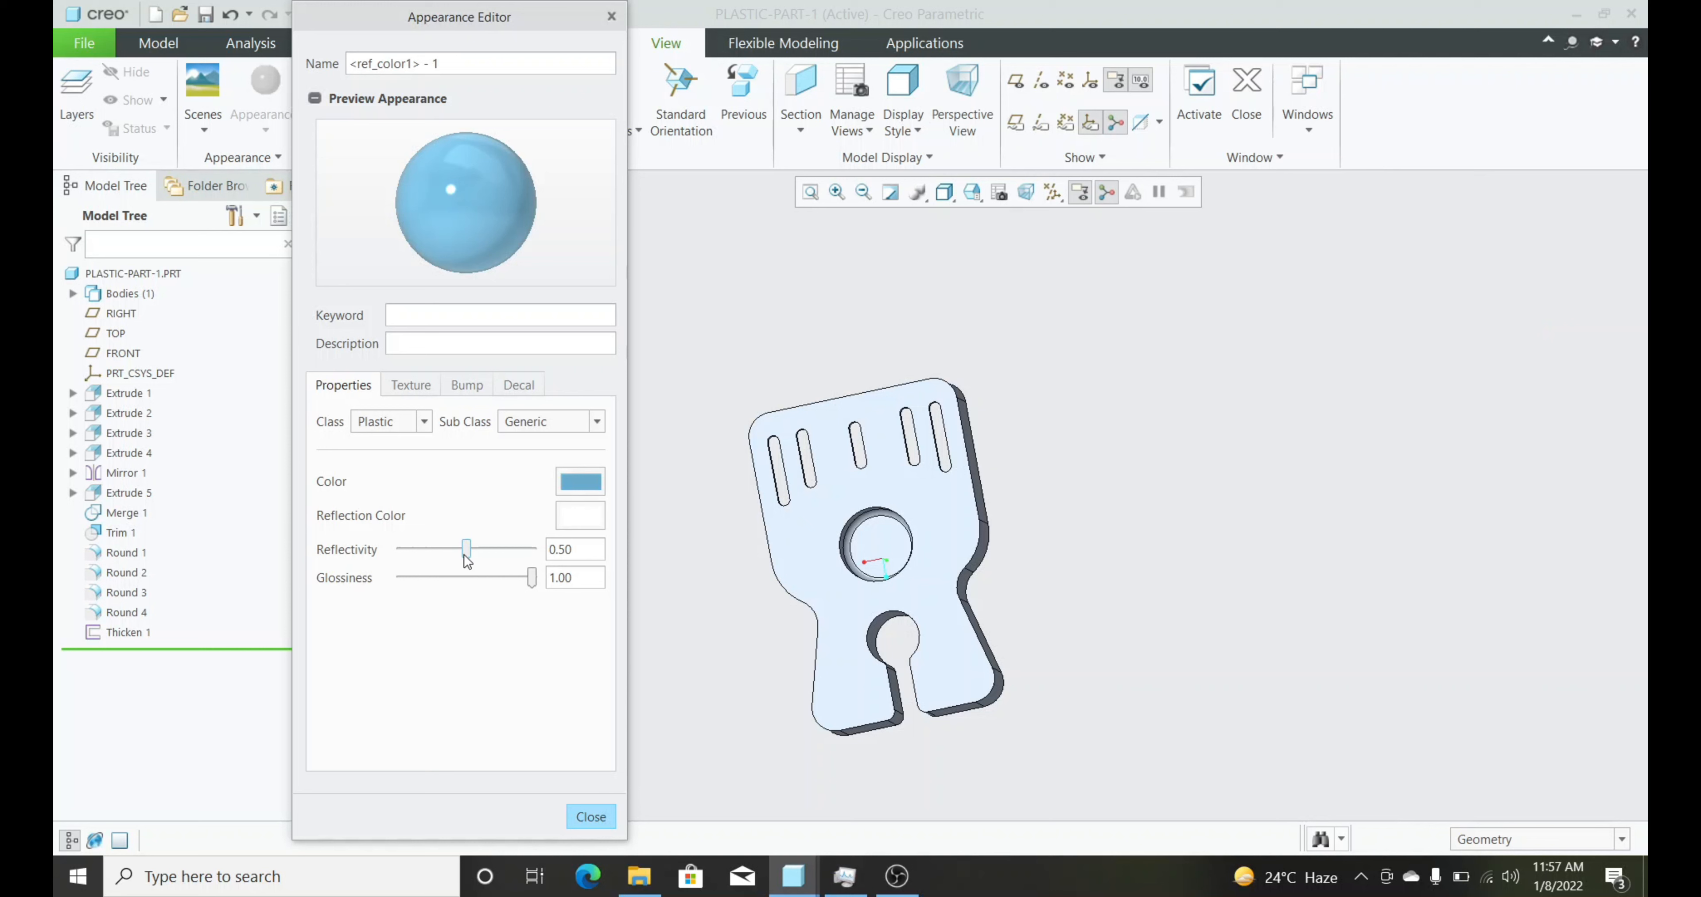
{"action": "mouse_move", "coordinate": [465, 558]}
{"action": "left_mouse_down"}
{"action": "mouse_move", "coordinate": [507, 553]}
{"action": "mouse_move", "coordinate": [488, 548]}
{"action": "left_mouse_up"}
{"action": "left_click", "coordinate": [577, 819]}
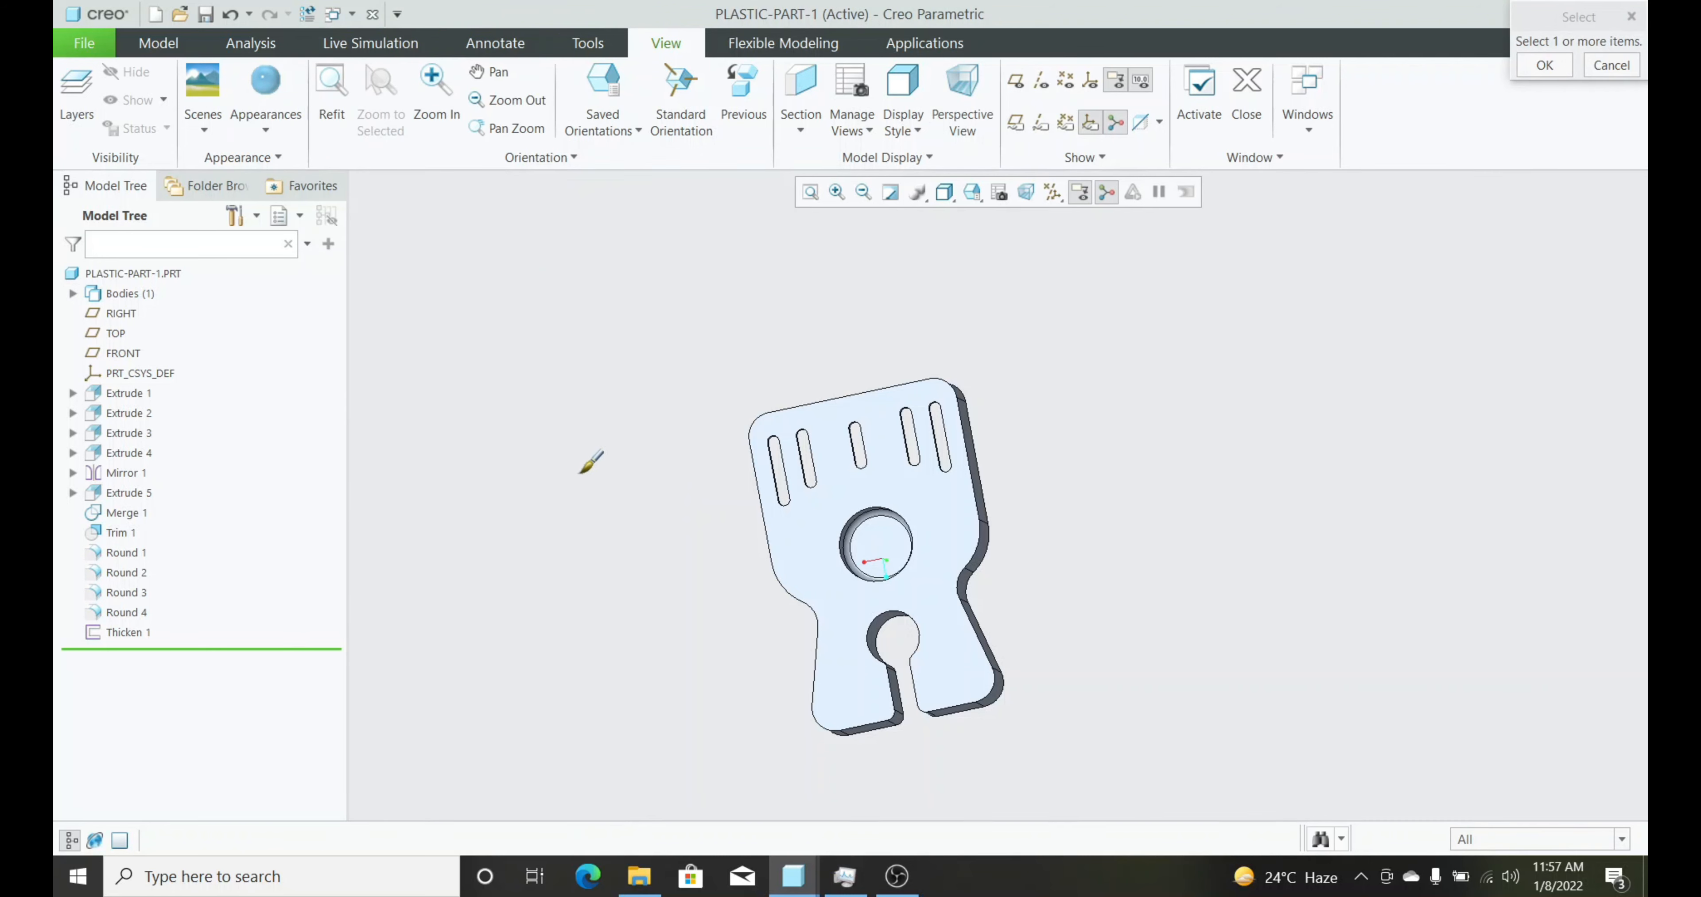
Limit the selection filter to Part and apply the blue plastic appearance to the whole part
{"action": "left_click", "coordinate": [1525, 837]}
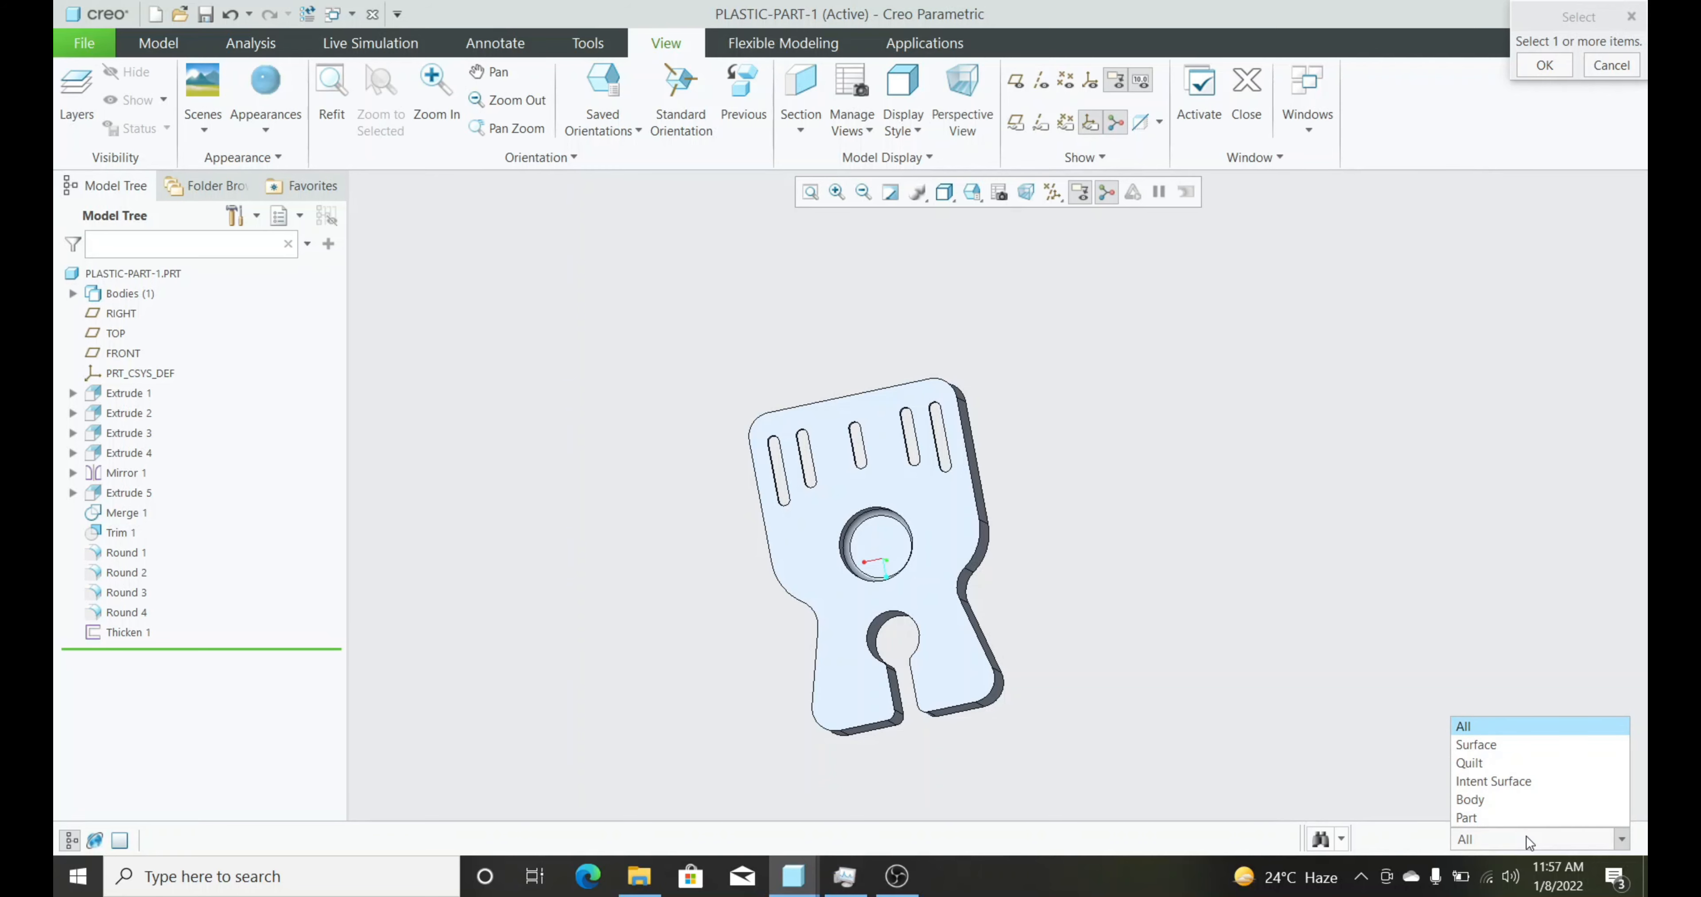
{"action": "left_click", "coordinate": [1507, 818]}
{"action": "left_click", "coordinate": [966, 571]}
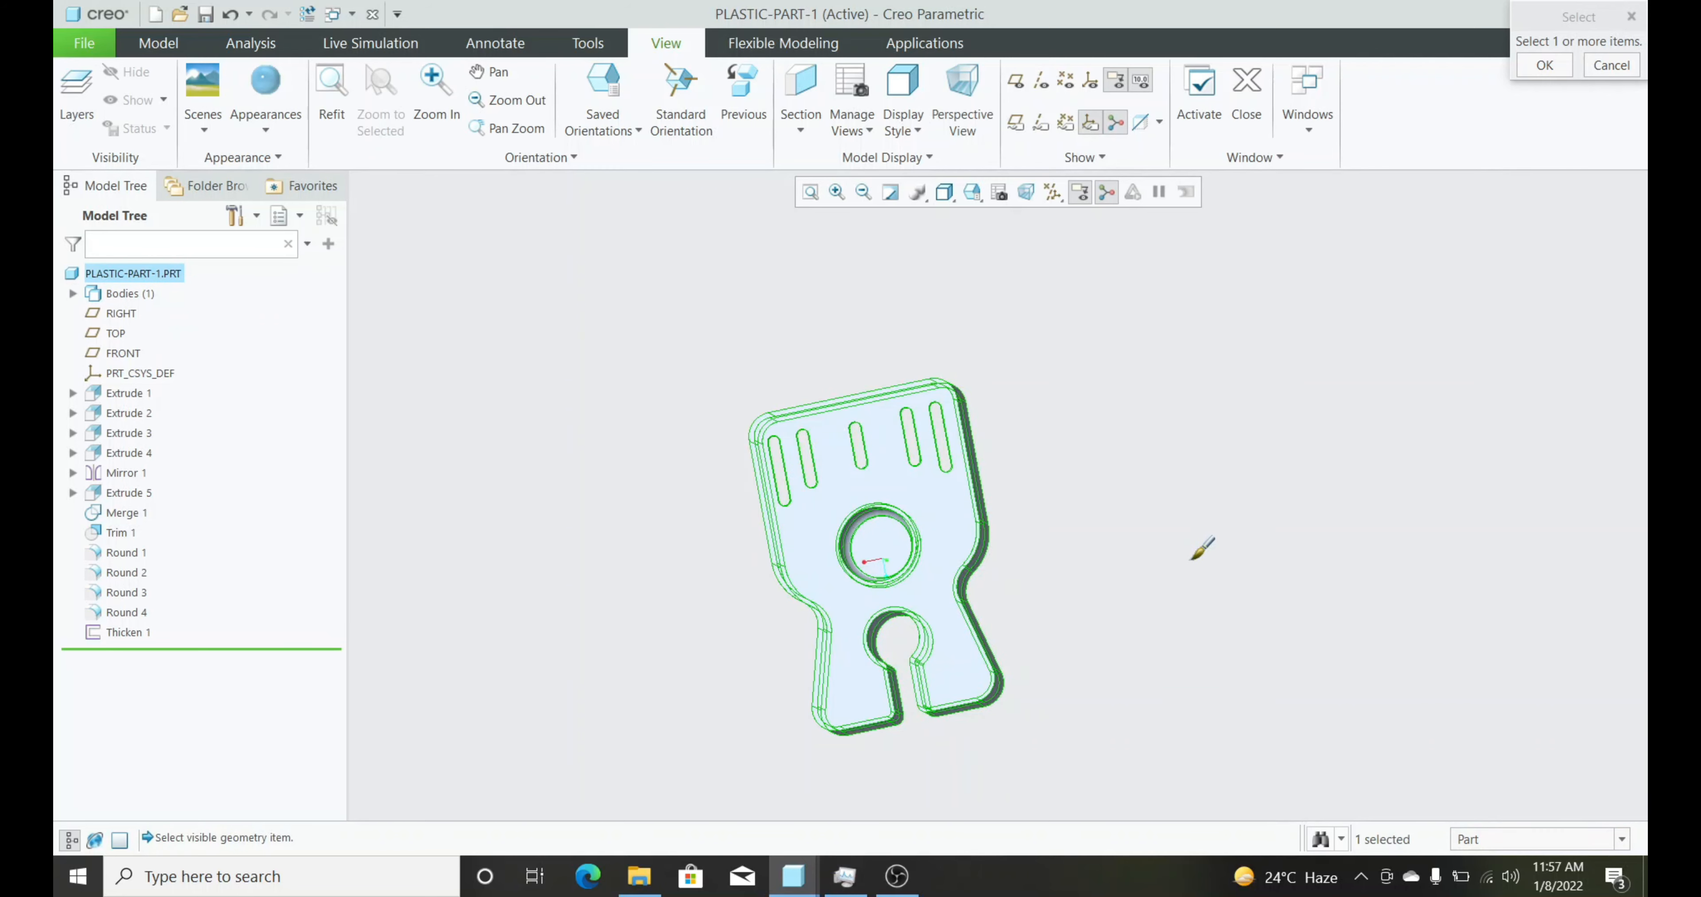
{"action": "middle_click", "coordinate": [1201, 547]}
{"action": "mouse_move", "coordinate": [1056, 535]}
{"action": "middle_mouse_down"}
{"action": "mouse_move", "coordinate": [1094, 502]}
{"action": "mouse_move", "coordinate": [1048, 509]}
{"action": "mouse_move", "coordinate": [1073, 606]}
{"action": "mouse_move", "coordinate": [1134, 537]}
{"action": "mouse_move", "coordinate": [936, 618]}
{"action": "mouse_move", "coordinate": [928, 637]}
{"action": "mouse_move", "coordinate": [1050, 665]}
{"action": "mouse_move", "coordinate": [930, 645]}
{"action": "mouse_move", "coordinate": [967, 633]}
{"action": "middle_mouse_up"}
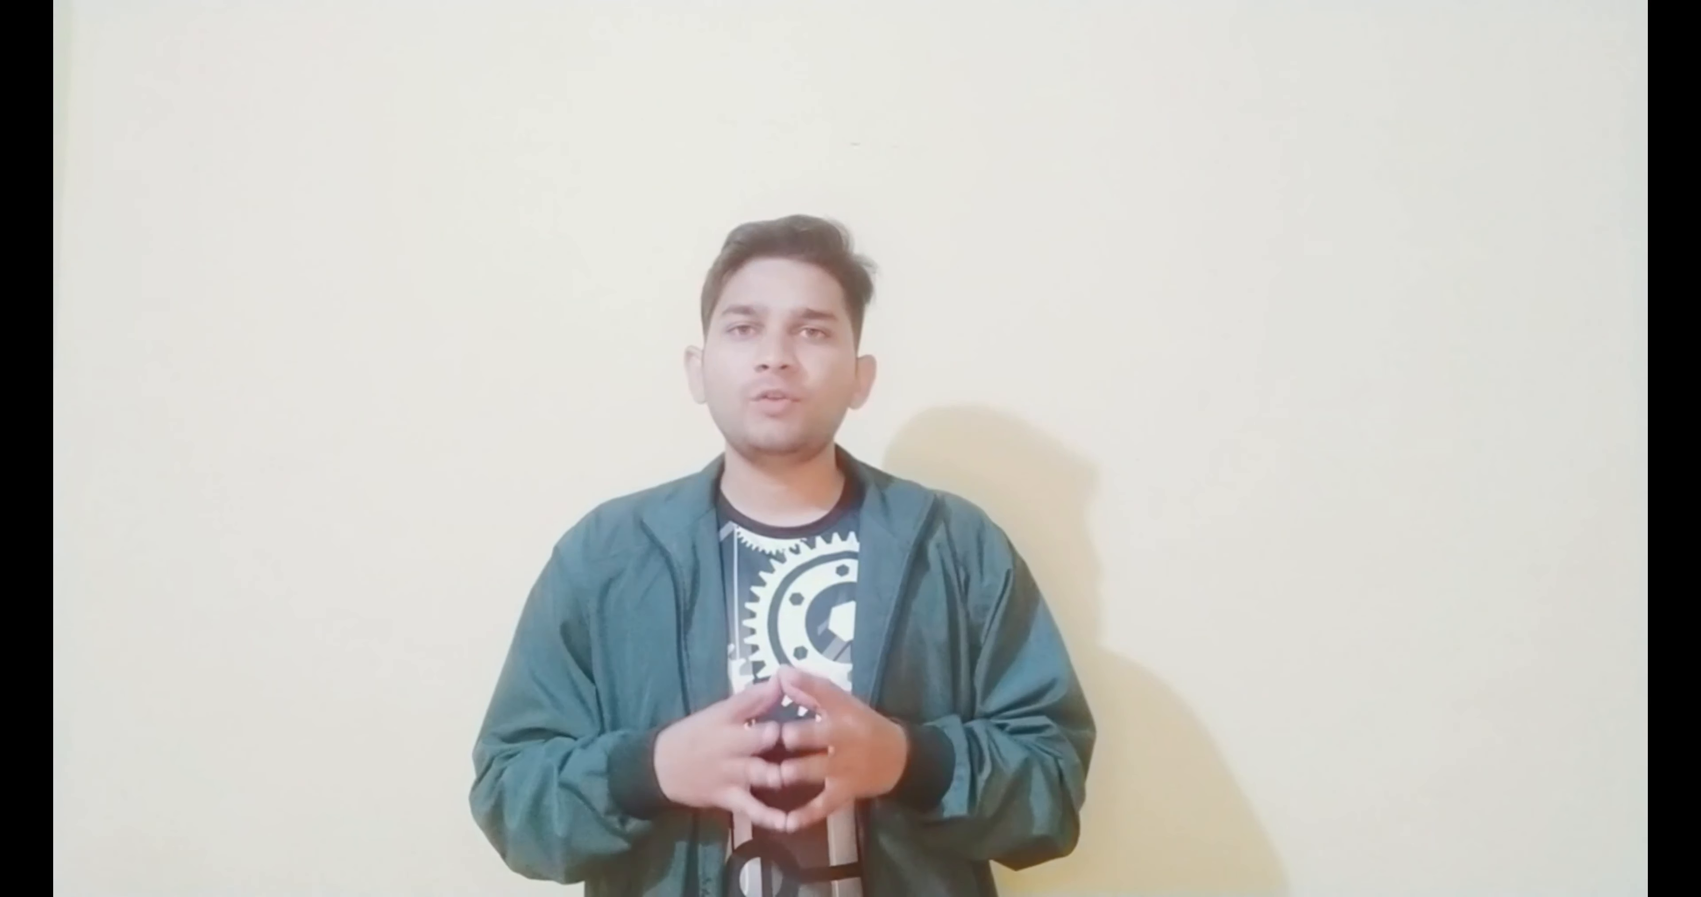